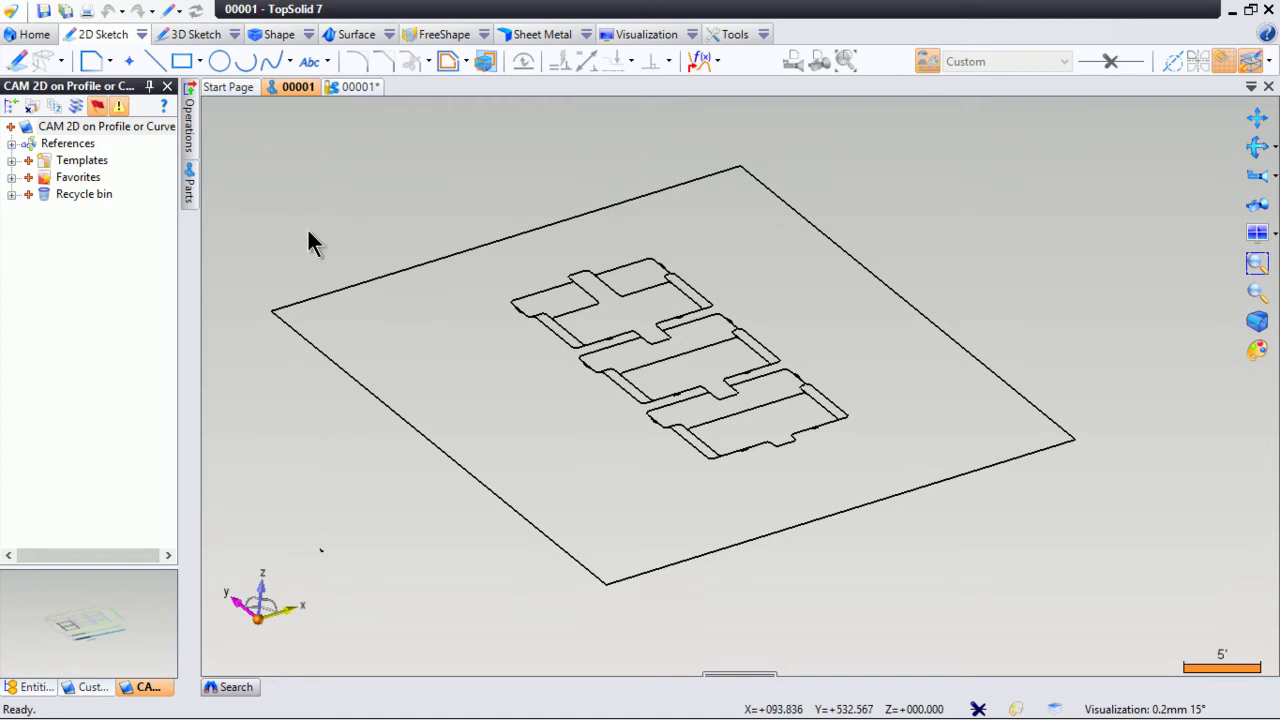
# - Examine the 00001 DWG file in TopSolid'DXFViewer, and switch back to TopSolid 7
pyautogui.moveTo(250, 718)
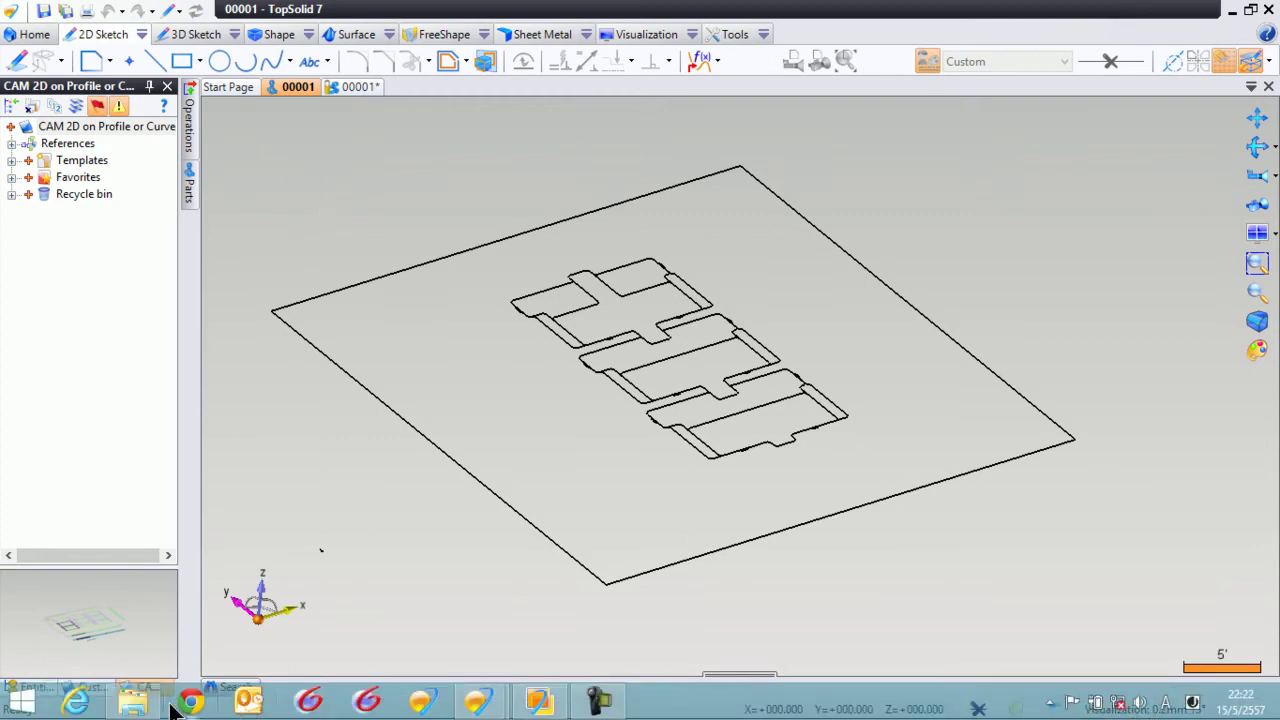
pyautogui.click(135, 700)
pyautogui.click(305, 272)
pyautogui.doubleClick(625, 270)
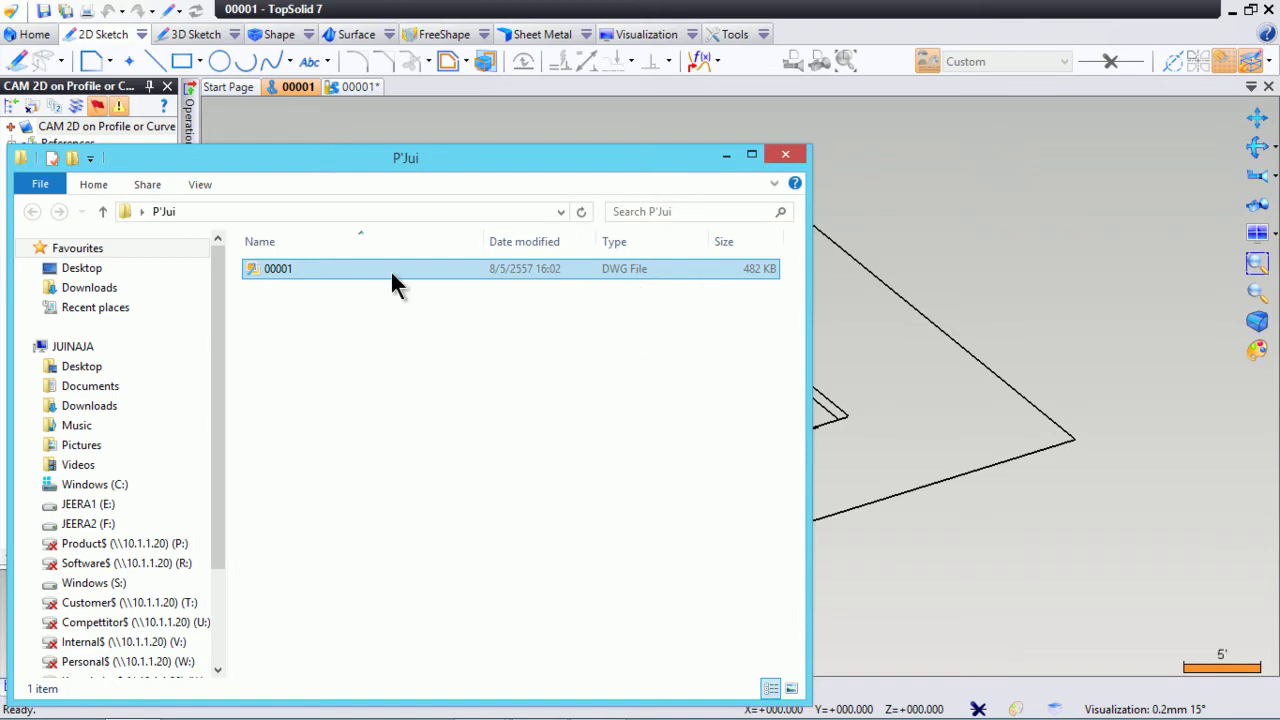
pyautogui.moveTo(425, 712)
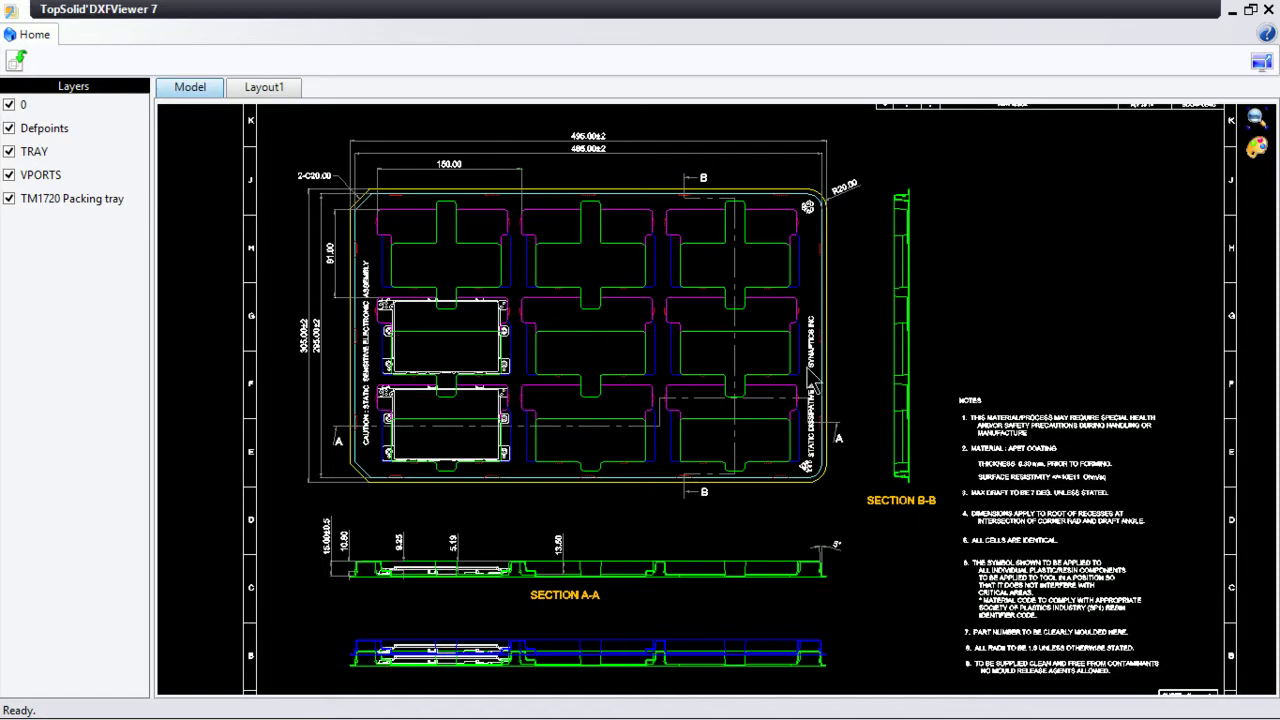
pyautogui.moveTo(478, 700)
pyautogui.click(462, 599)
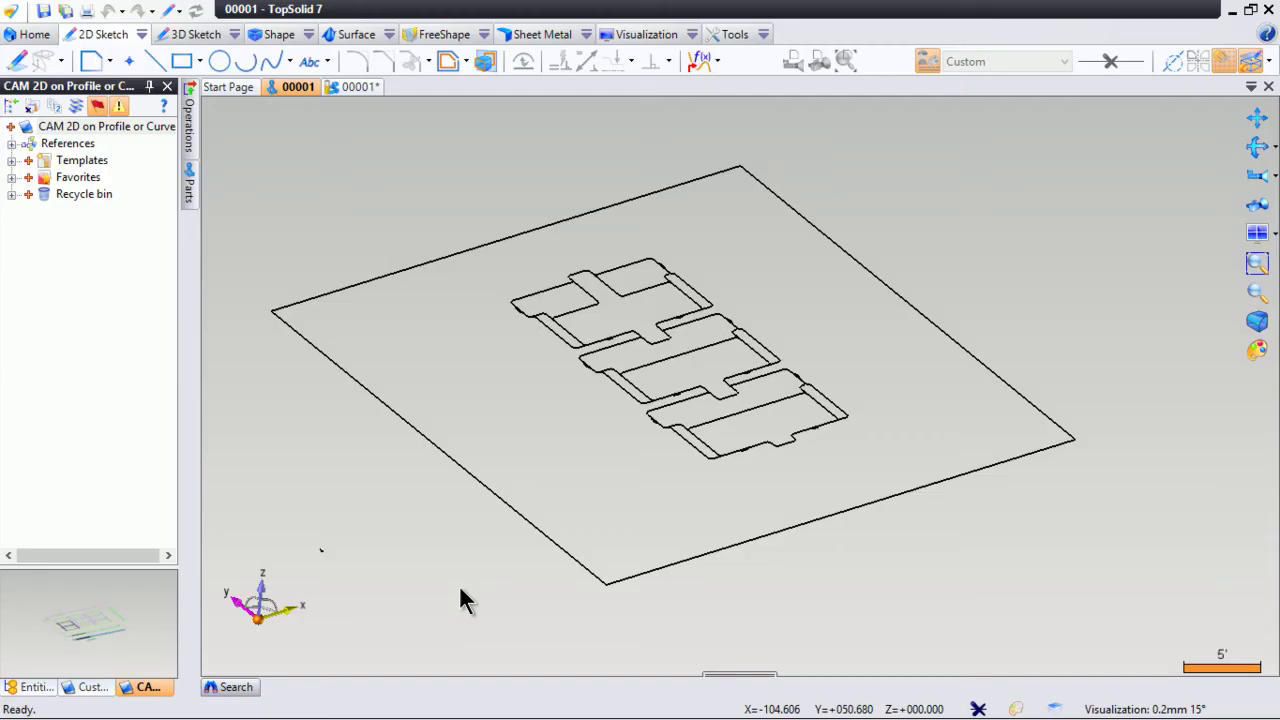
# - Import the 00001 DWG file with conversion into the CAM 2D on Profile or Curve project
pyautogui.rightClick(115, 127)
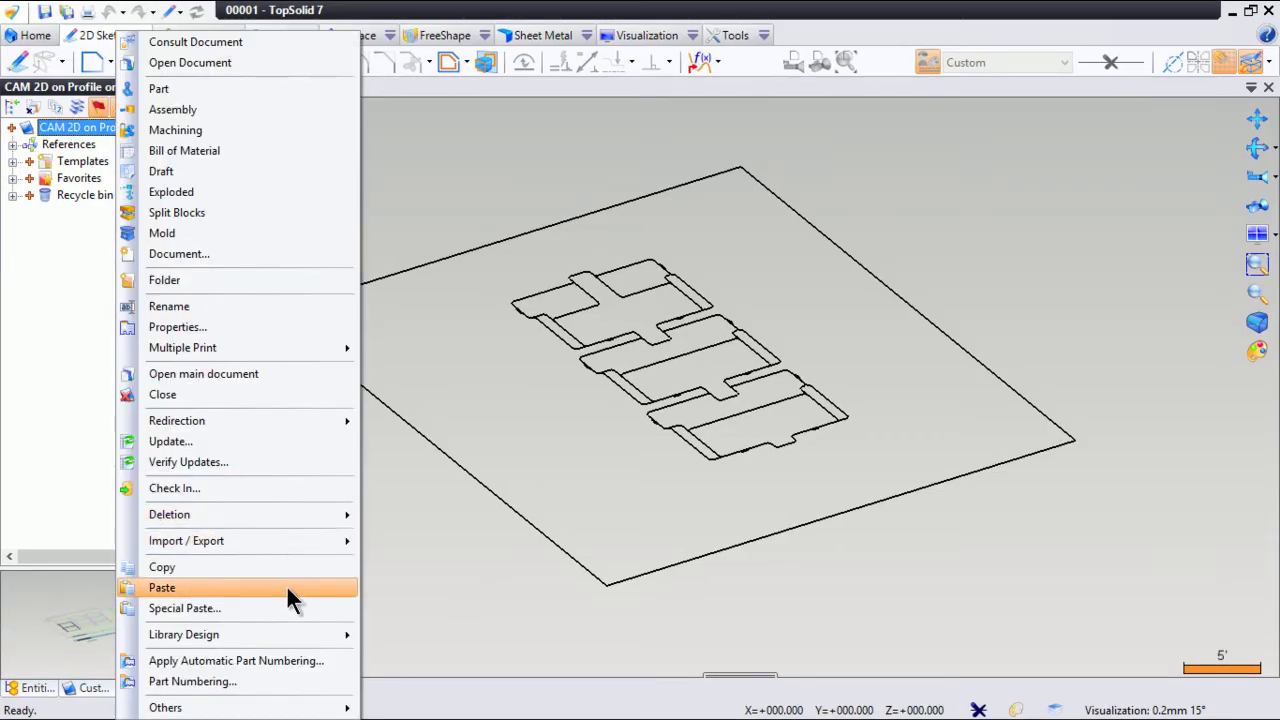
pyautogui.moveTo(296, 556)
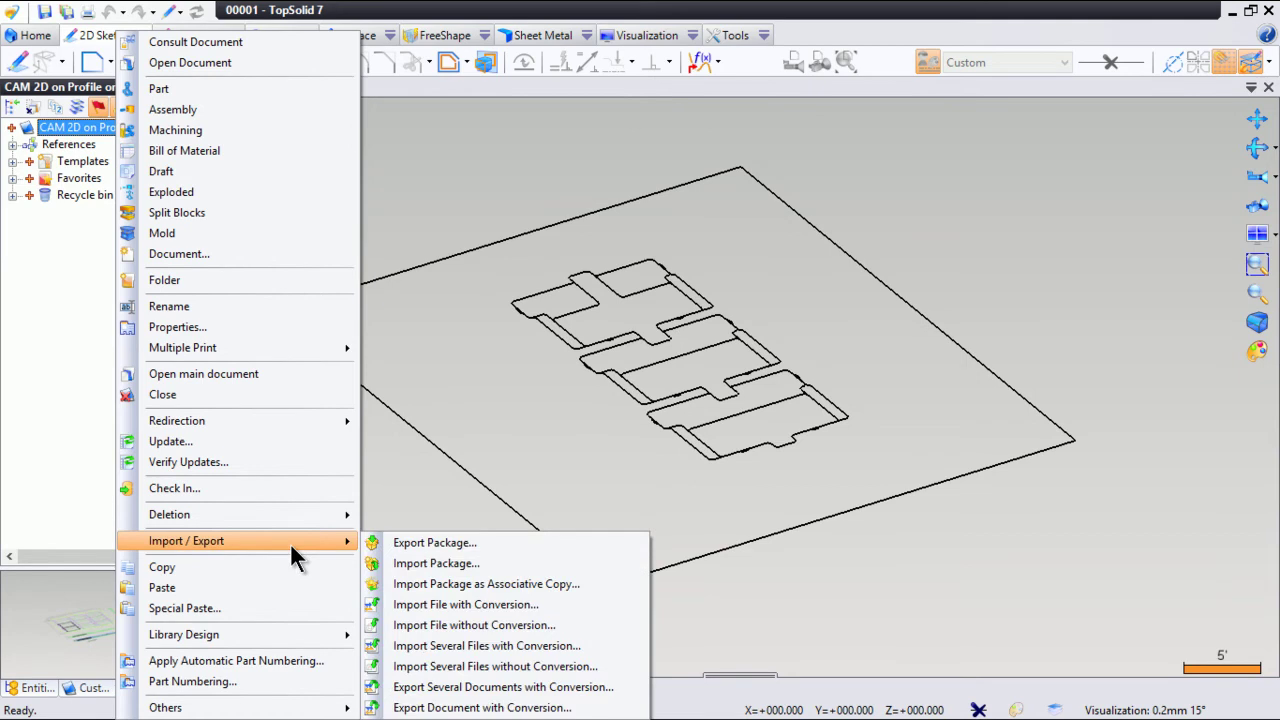
pyautogui.click(495, 605)
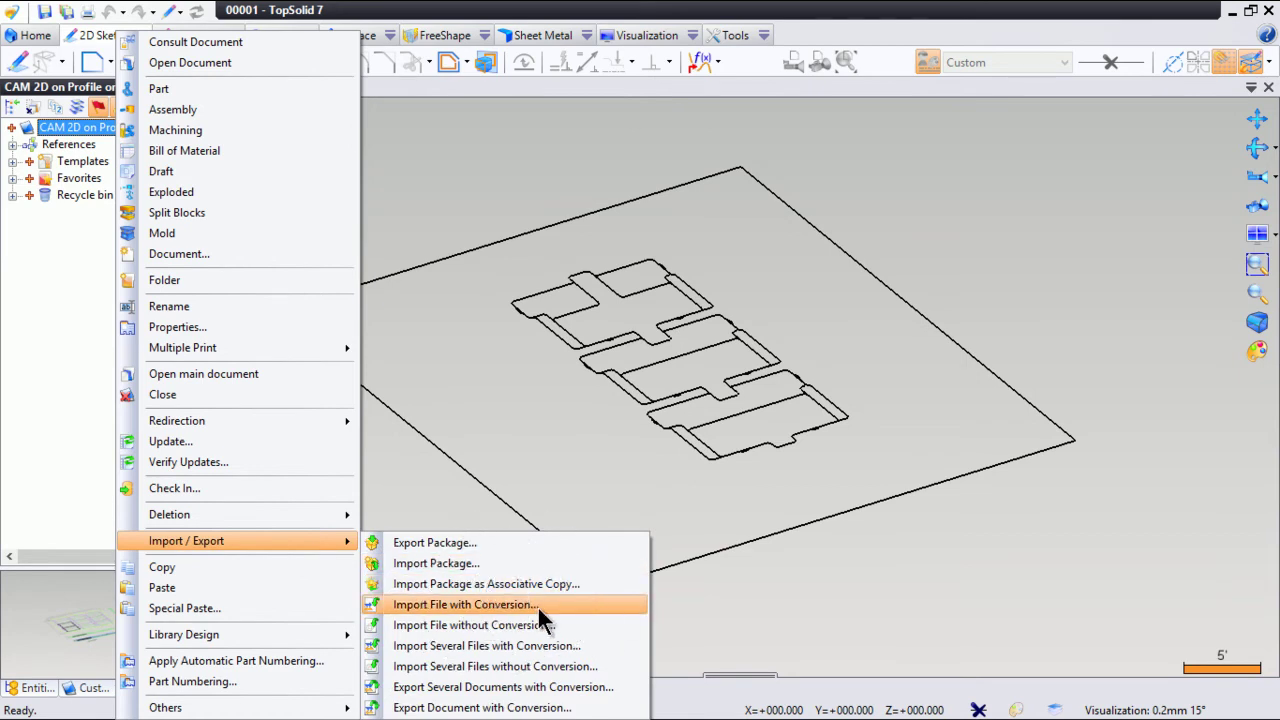
pyautogui.click(538, 608)
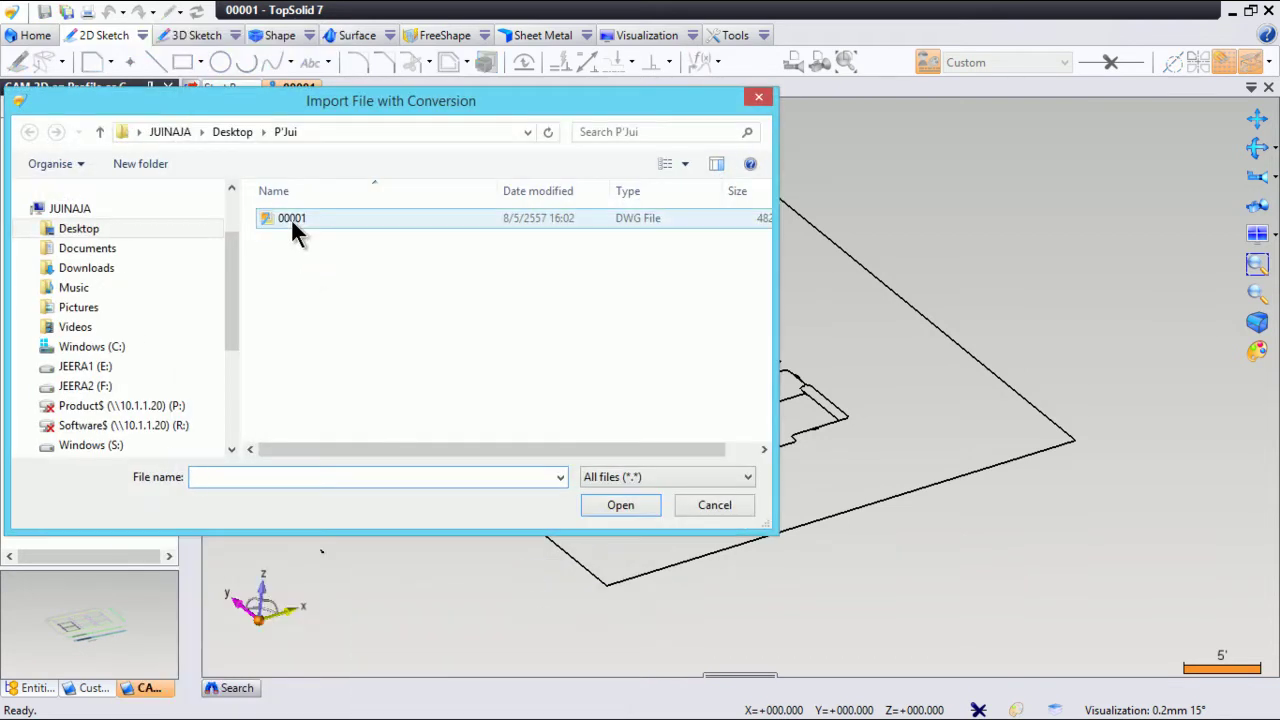
pyautogui.click(643, 217)
pyautogui.click(422, 232)
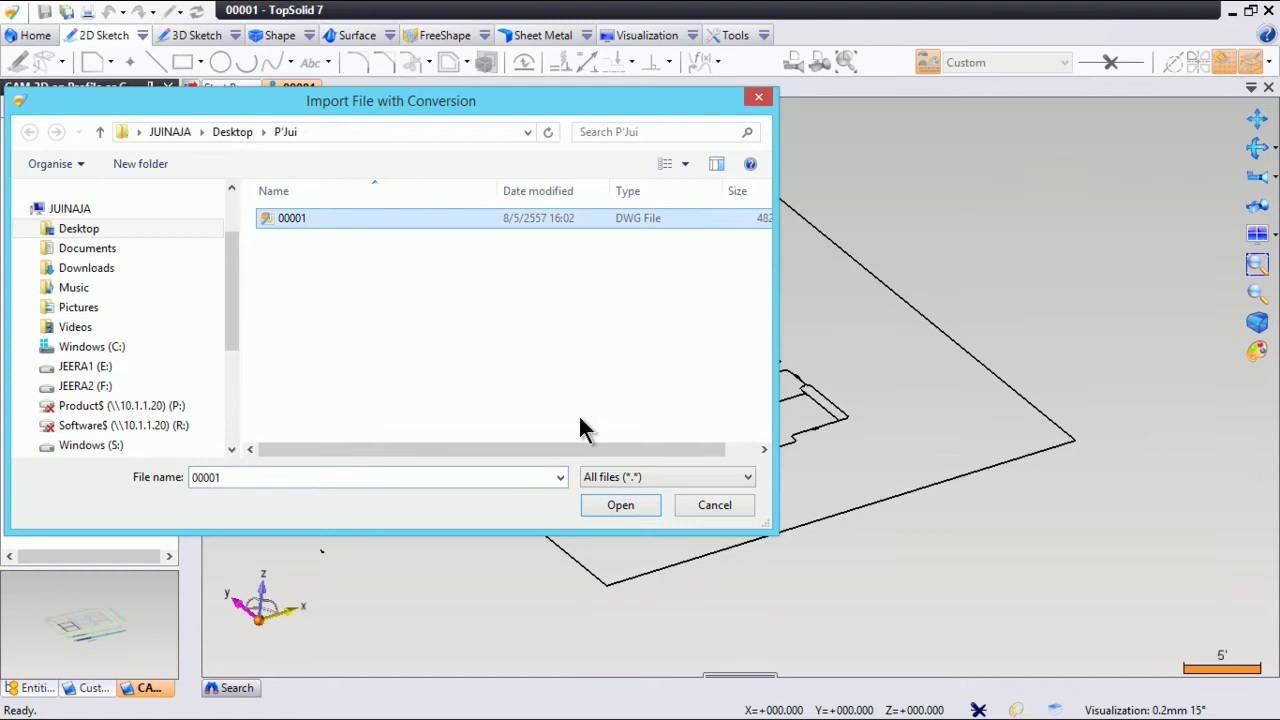
pyautogui.click(619, 505)
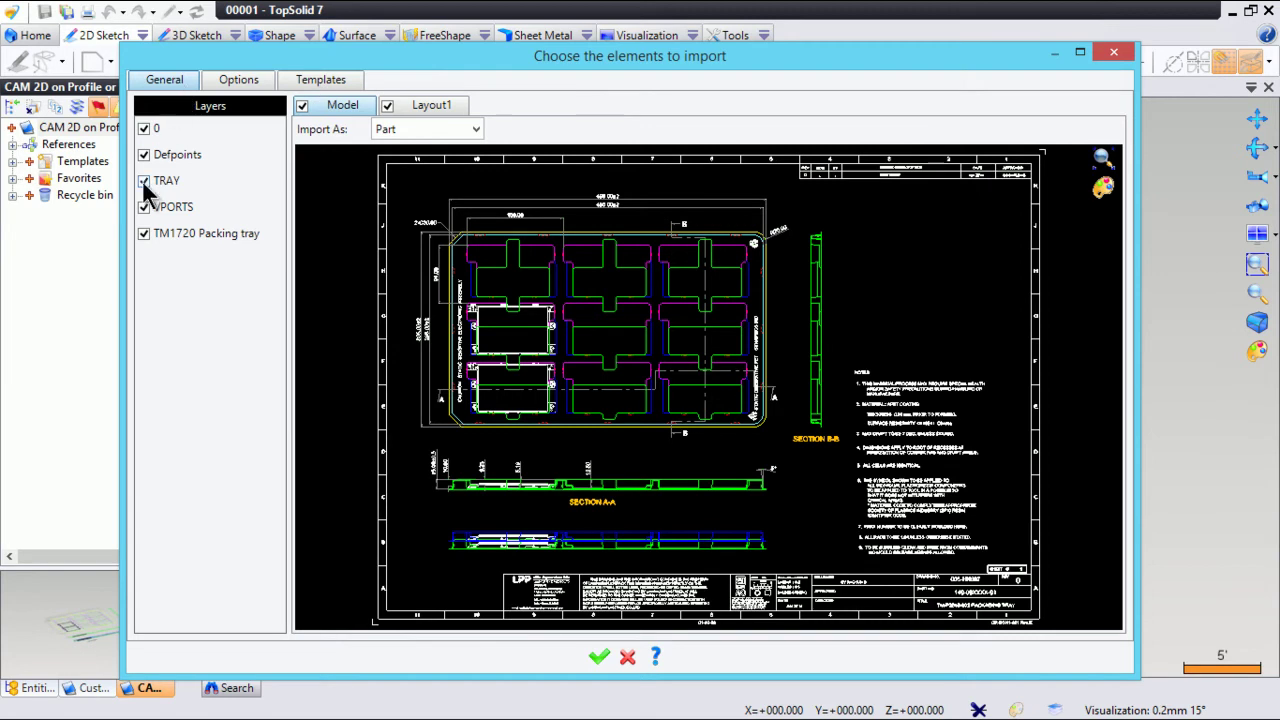
# - Set the import unit to Millimeter and run the import of the drawing elements
pyautogui.click(243, 85)
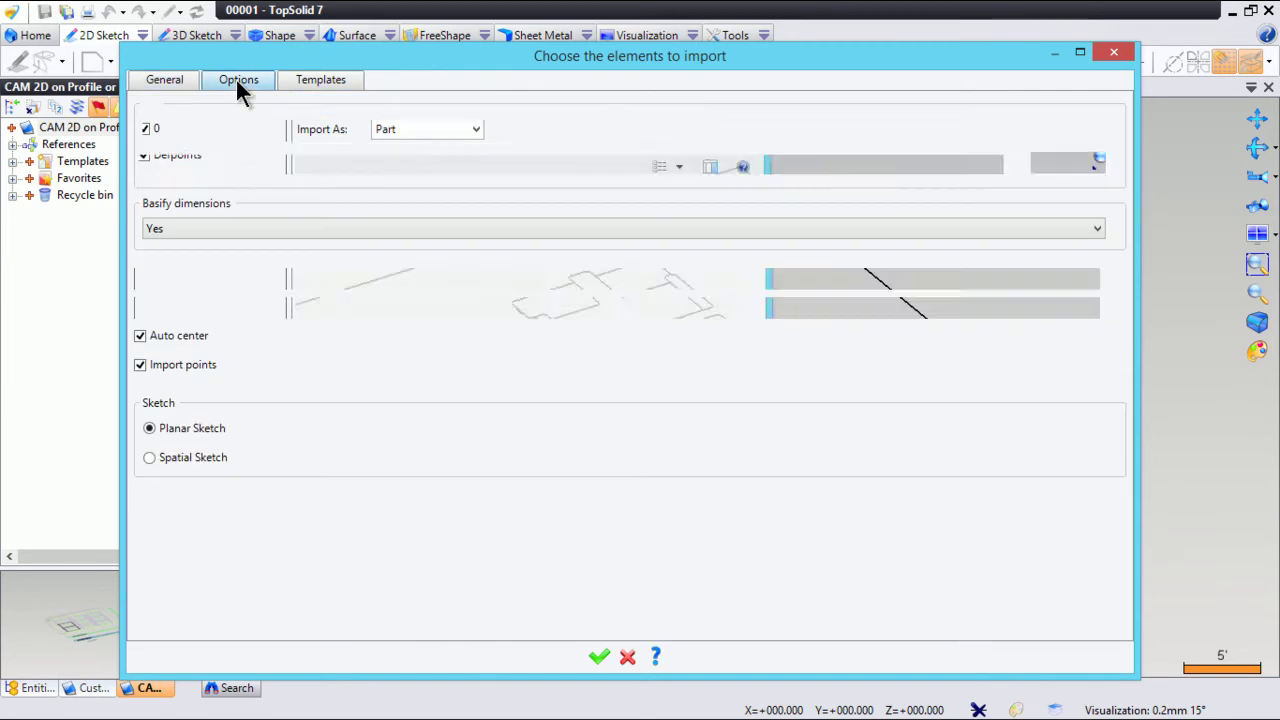
pyautogui.click(265, 128)
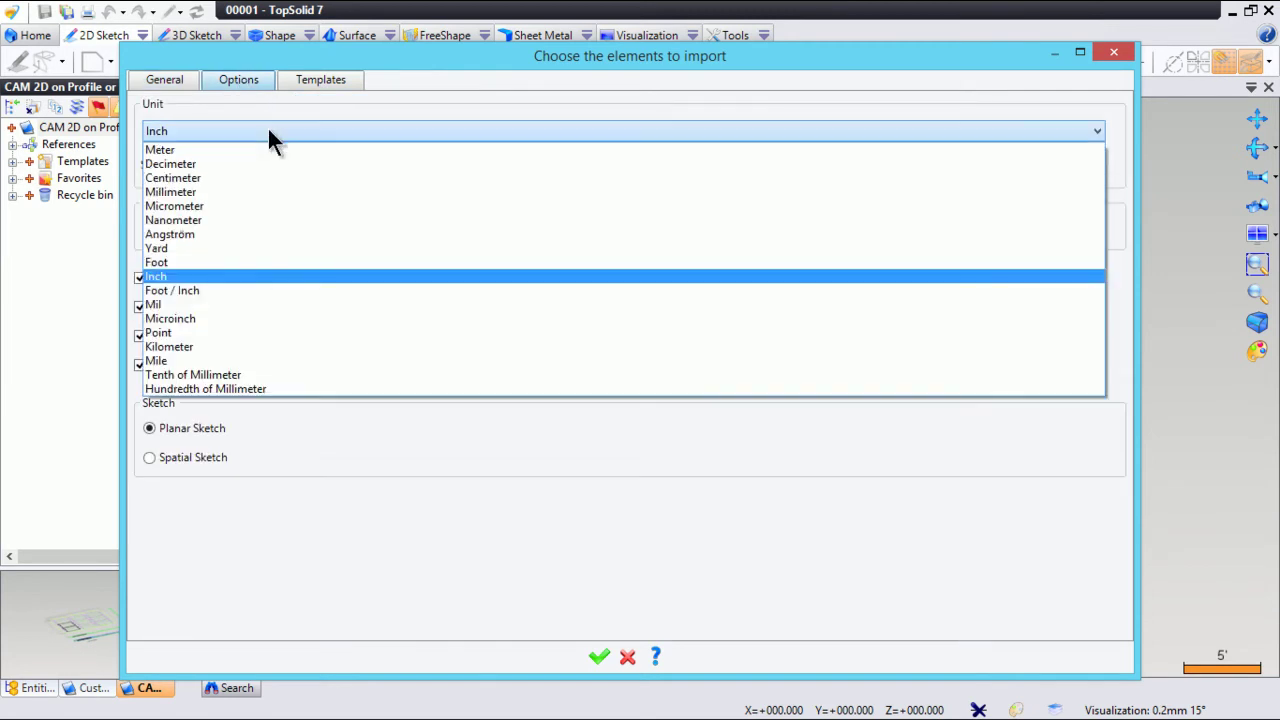
pyautogui.click(221, 186)
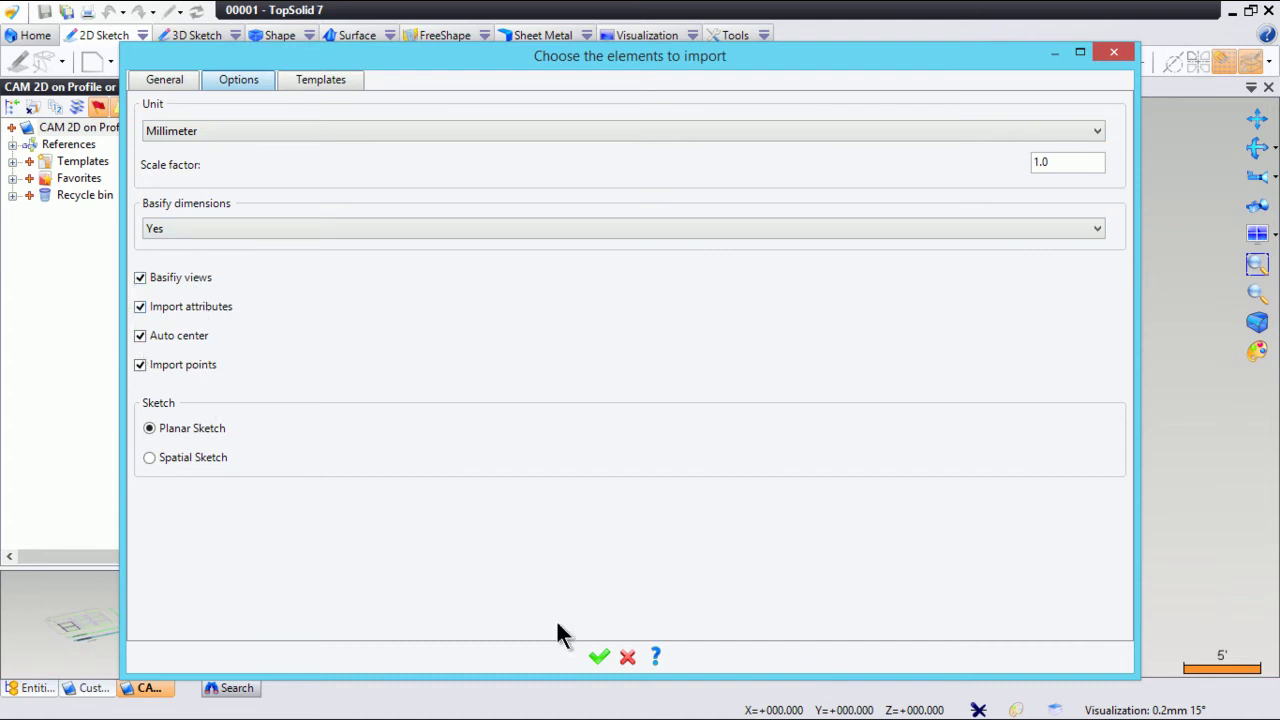
pyautogui.click(598, 656)
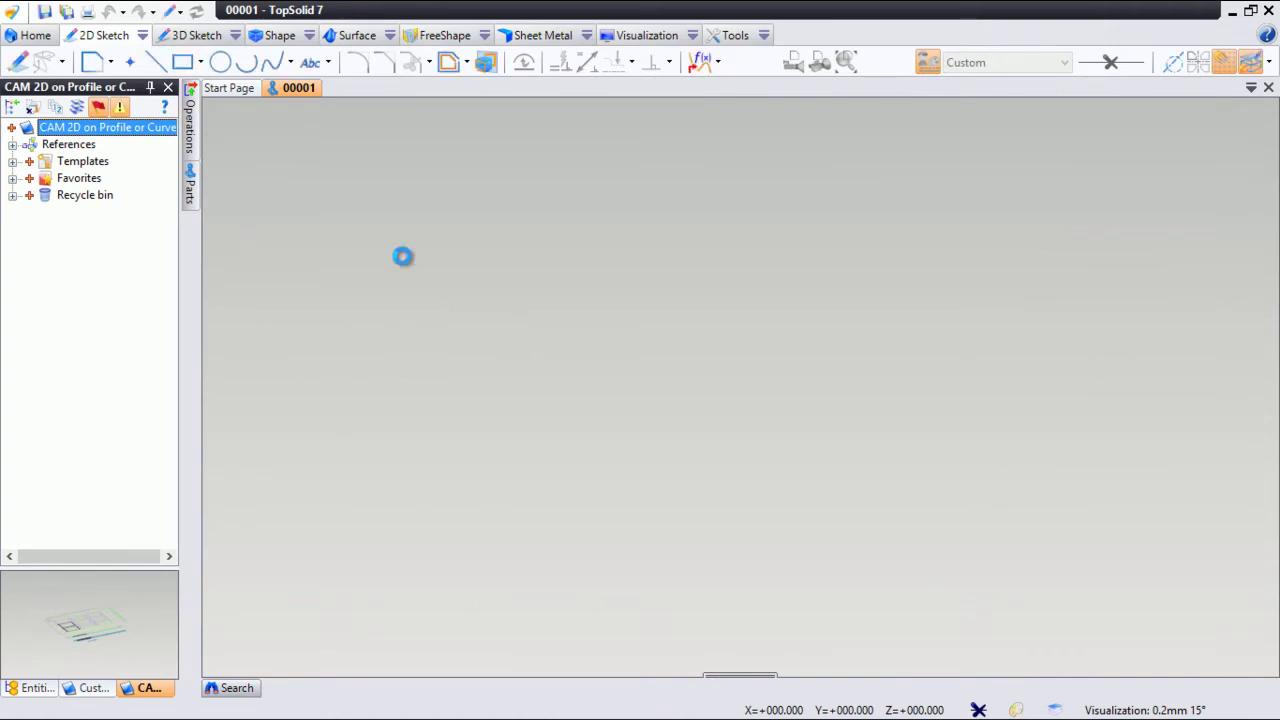
# - Create a frame by point and two directions, originating midway between the tray inner outline's upper and lower edge midpoints, with absolute X and Y directions
pyautogui.scroll(-2, 905, 397)
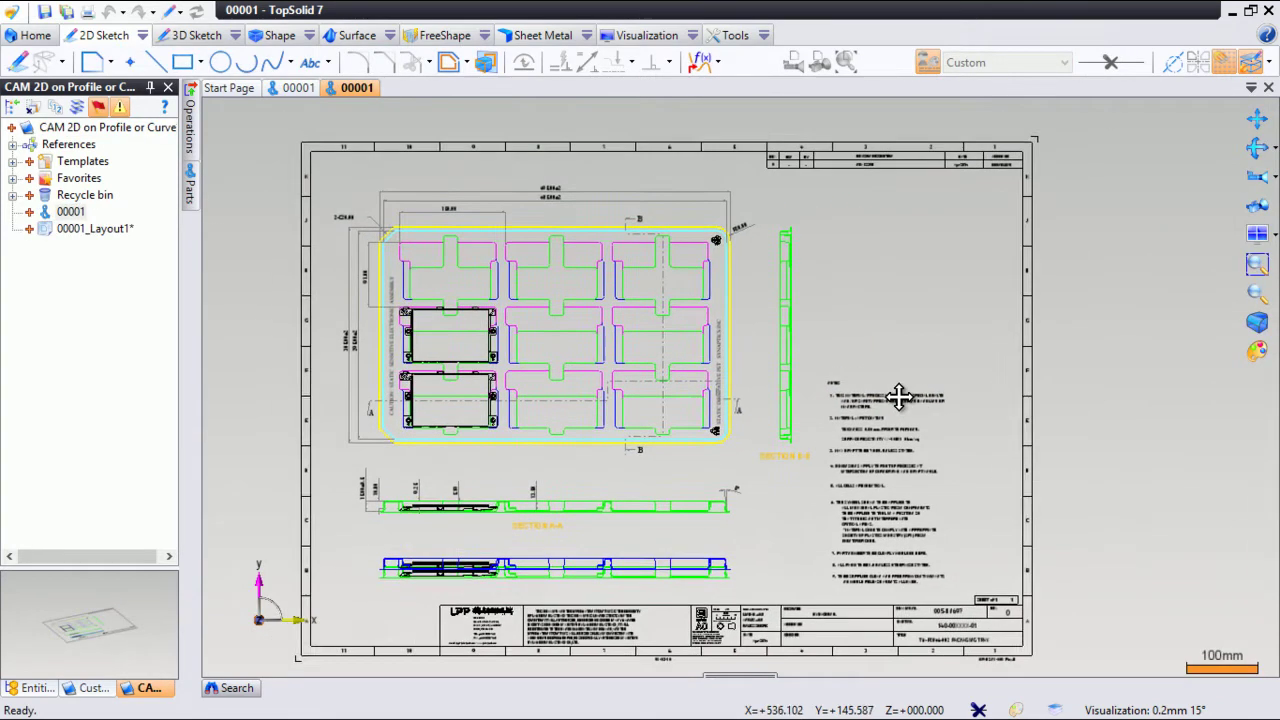
pyautogui.scroll(5, 918, 479)
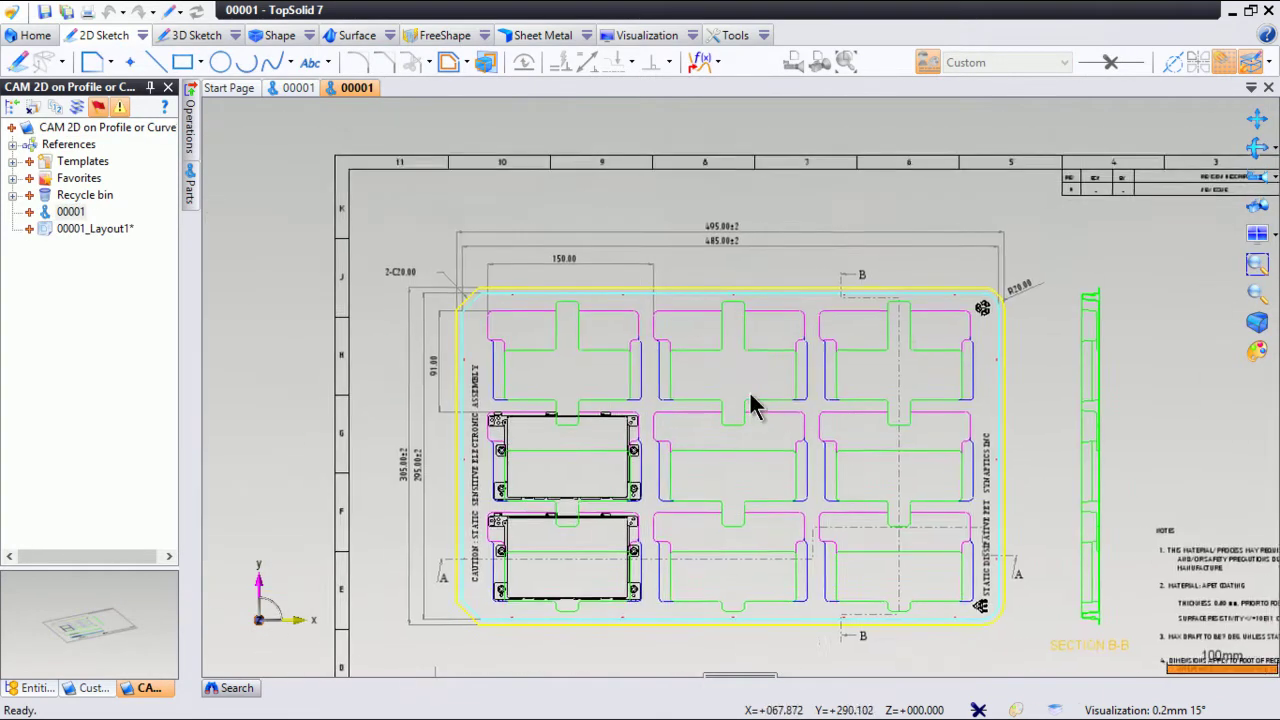
pyautogui.scroll(-3, 846, 330)
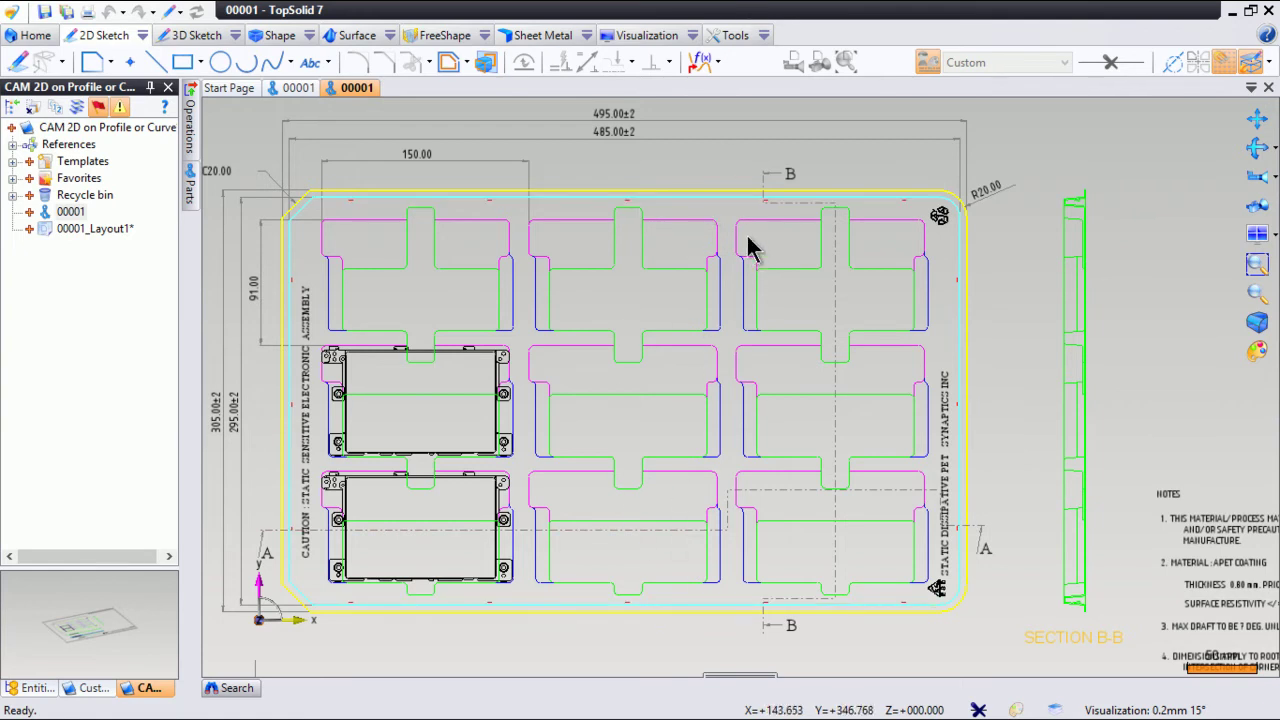
pyautogui.click(740, 38)
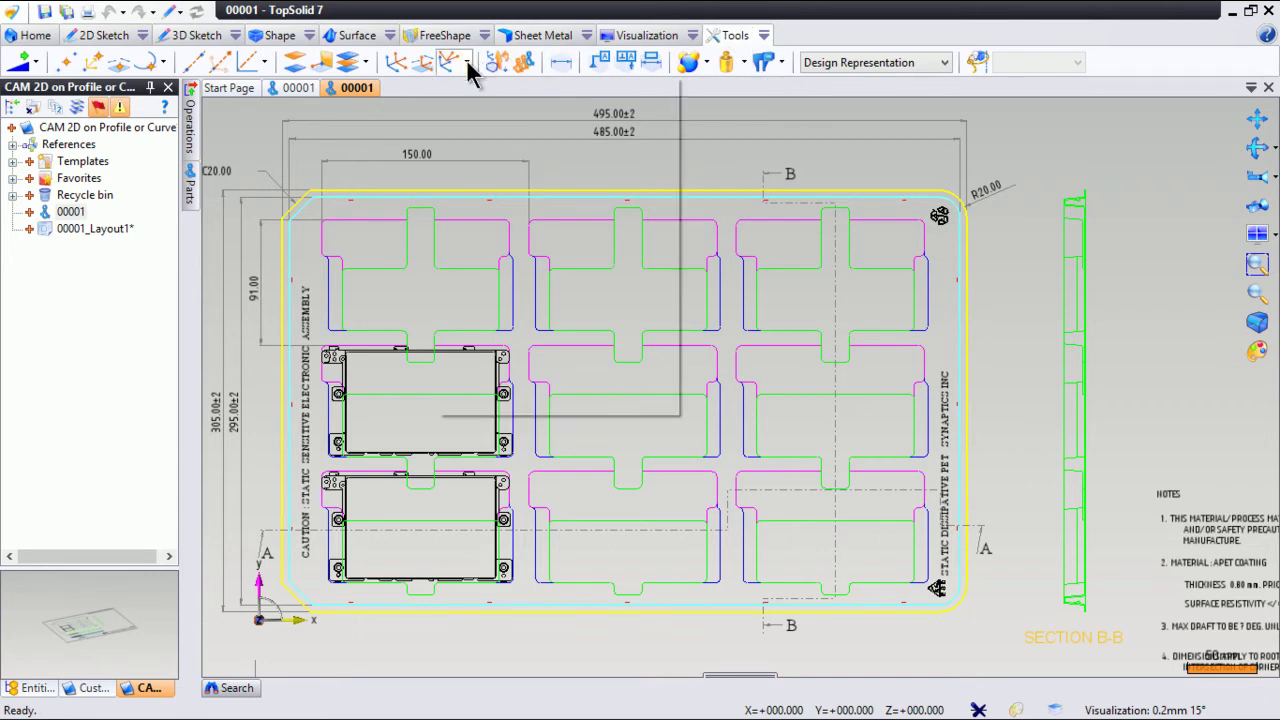
pyautogui.click(466, 62)
pyautogui.click(585, 158)
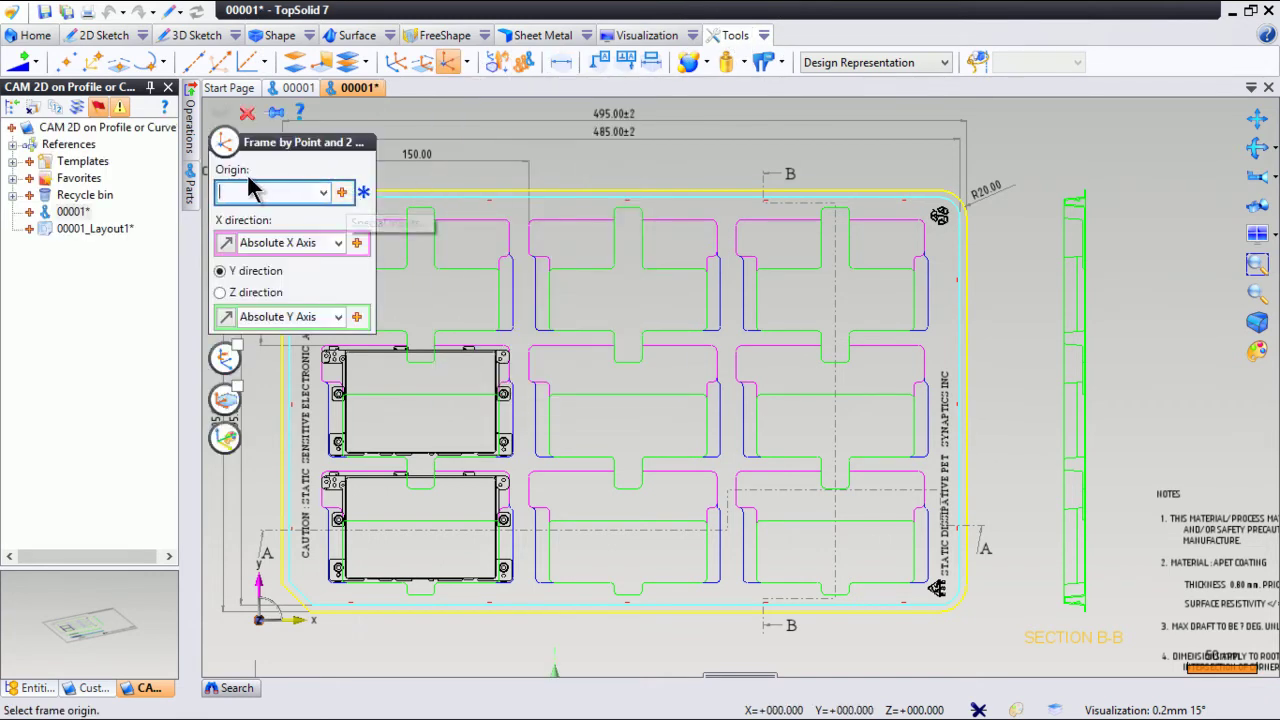
pyautogui.click(342, 193)
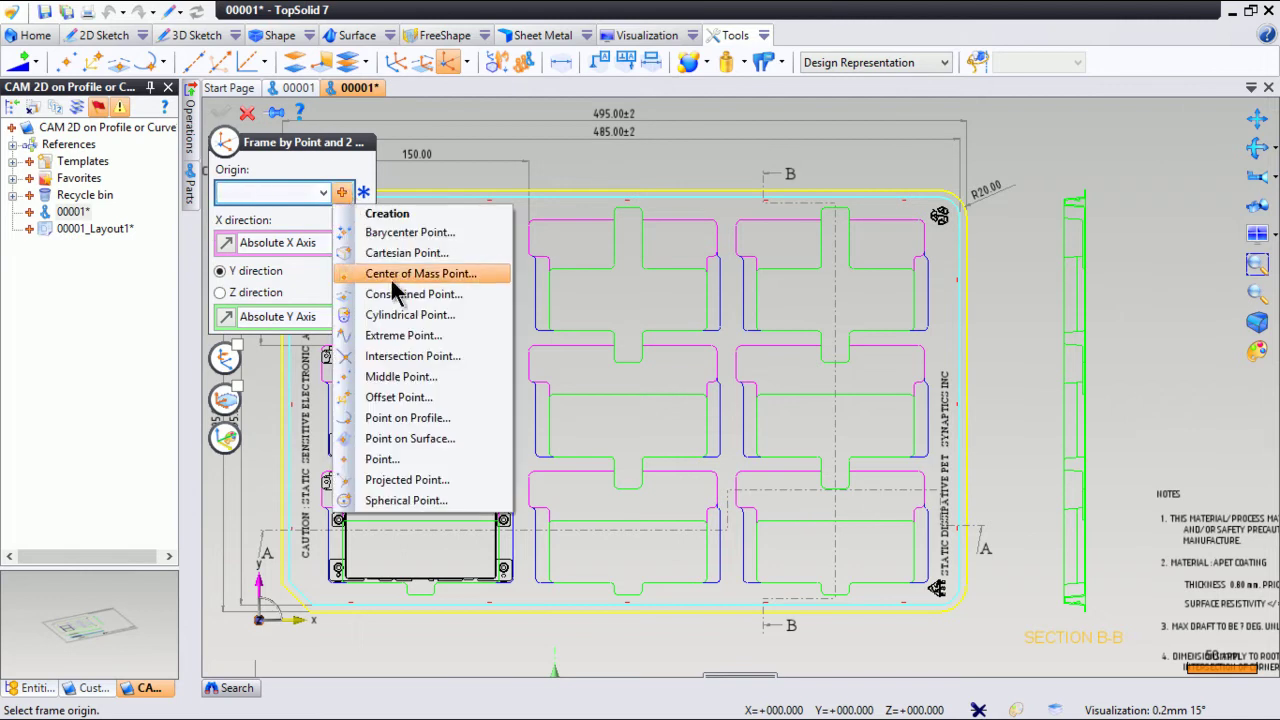
pyautogui.click(433, 377)
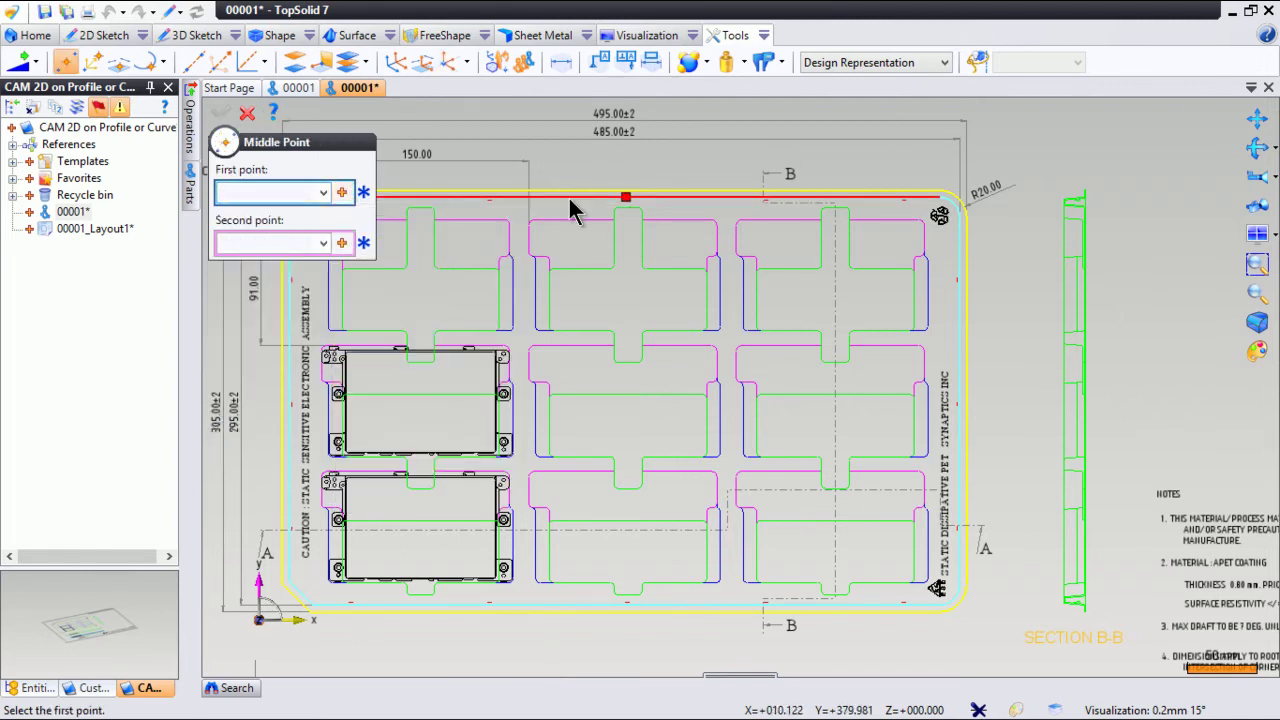
pyautogui.click(571, 201)
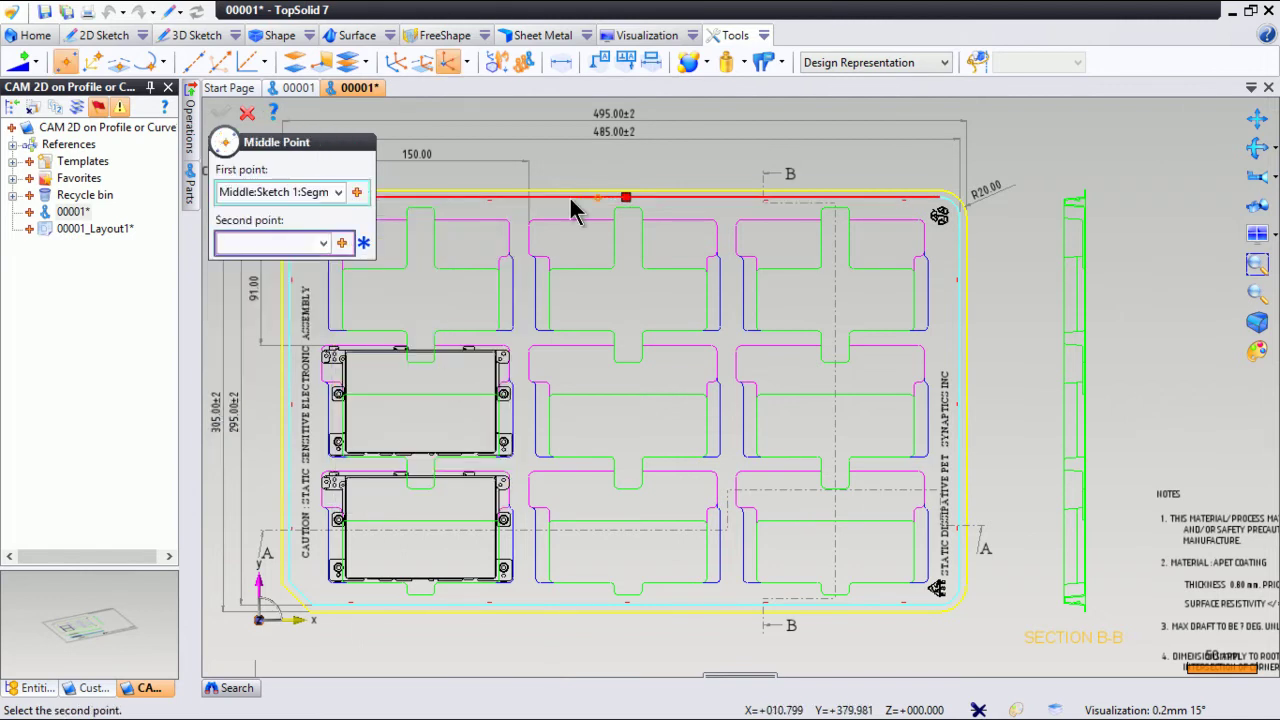
pyautogui.click(584, 605)
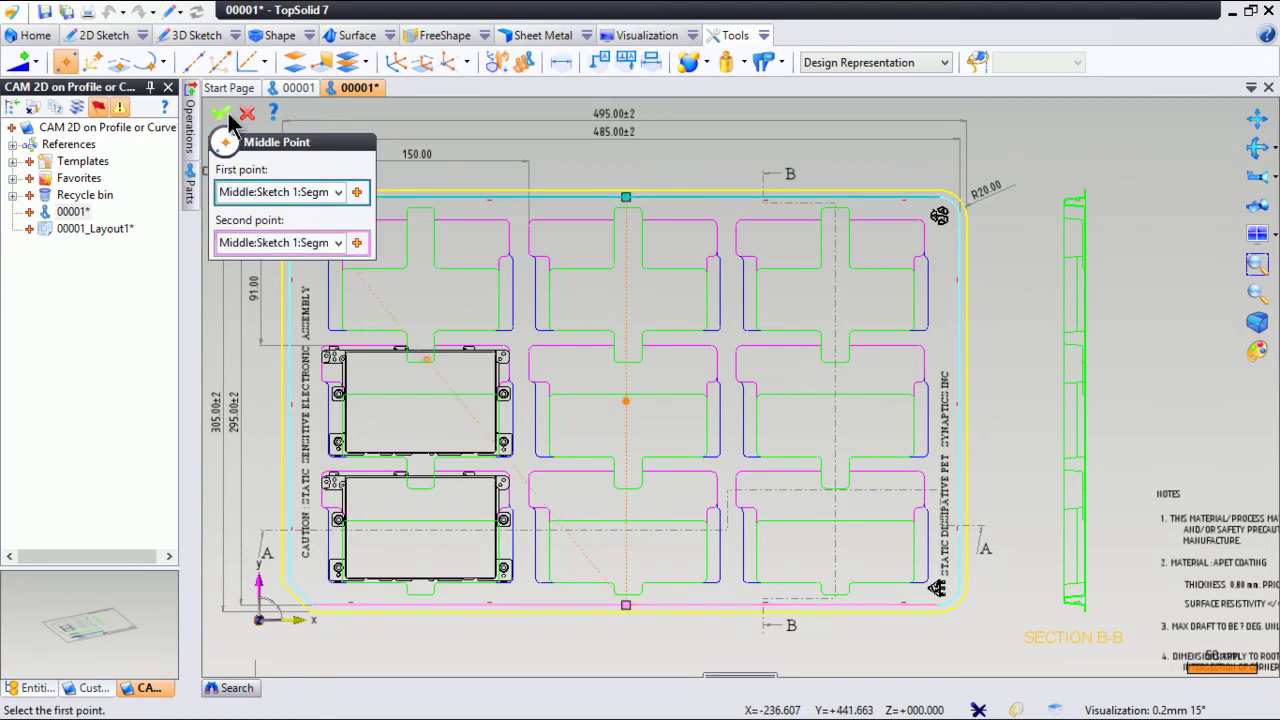
pyautogui.click(222, 113)
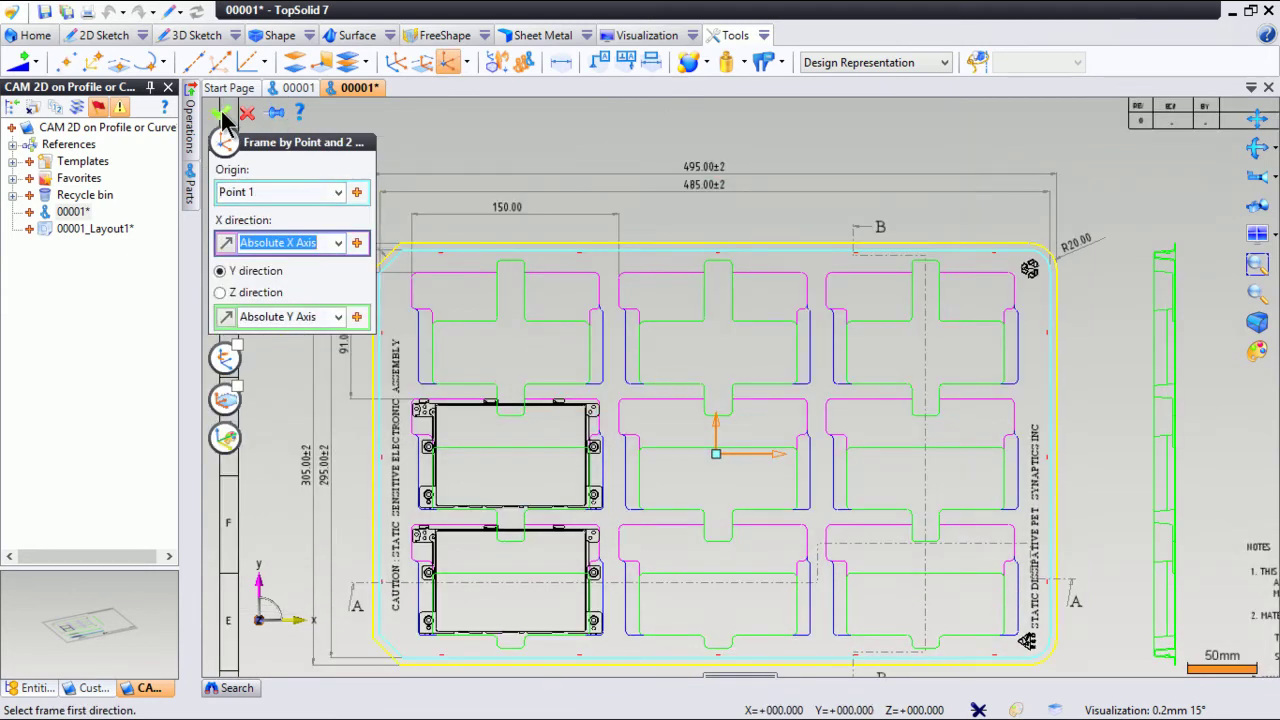
pyautogui.click(221, 111)
# - Start a new sketch on the XY plane of the frame at the tray's centre
pyautogui.moveTo(814, 543)
pyautogui.mouseDown(button='middle')
pyautogui.moveTo(700, 500)
pyautogui.moveTo(707, 463)
pyautogui.moveTo(740, 502)
pyautogui.moveTo(716, 505)
pyautogui.moveTo(734, 474)
pyautogui.mouseUp(button='middle')
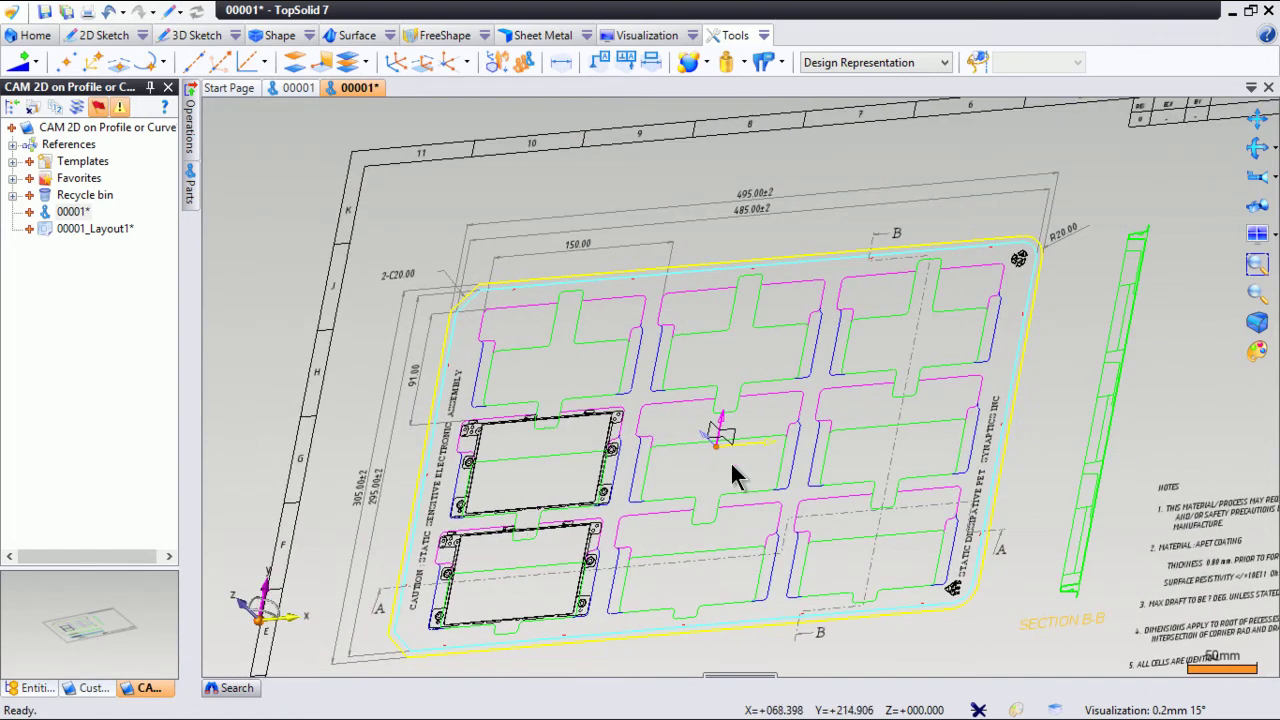
pyautogui.rightClick(731, 440)
pyautogui.press('Escape')
pyautogui.scroll(3, 731, 440)
pyautogui.moveTo(731, 440); pyautogui.dragTo(714, 477, button='middle')
pyautogui.rightClick(708, 480)
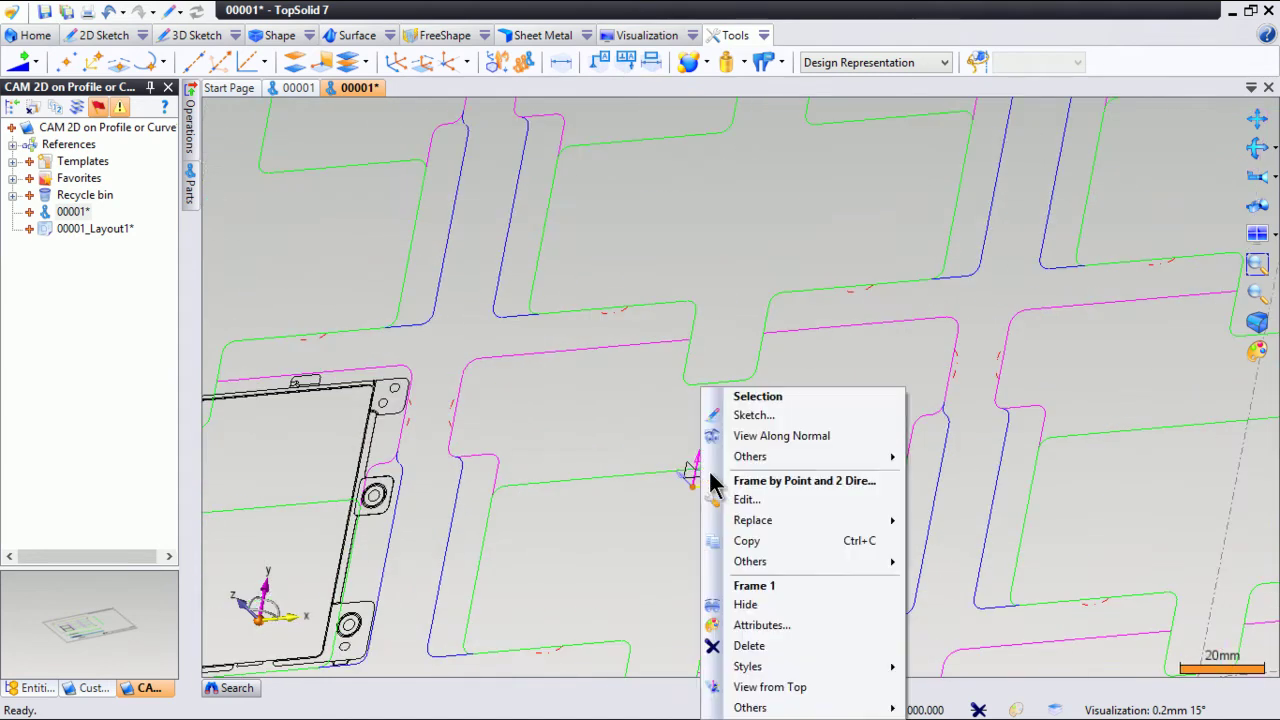
pyautogui.click(716, 416)
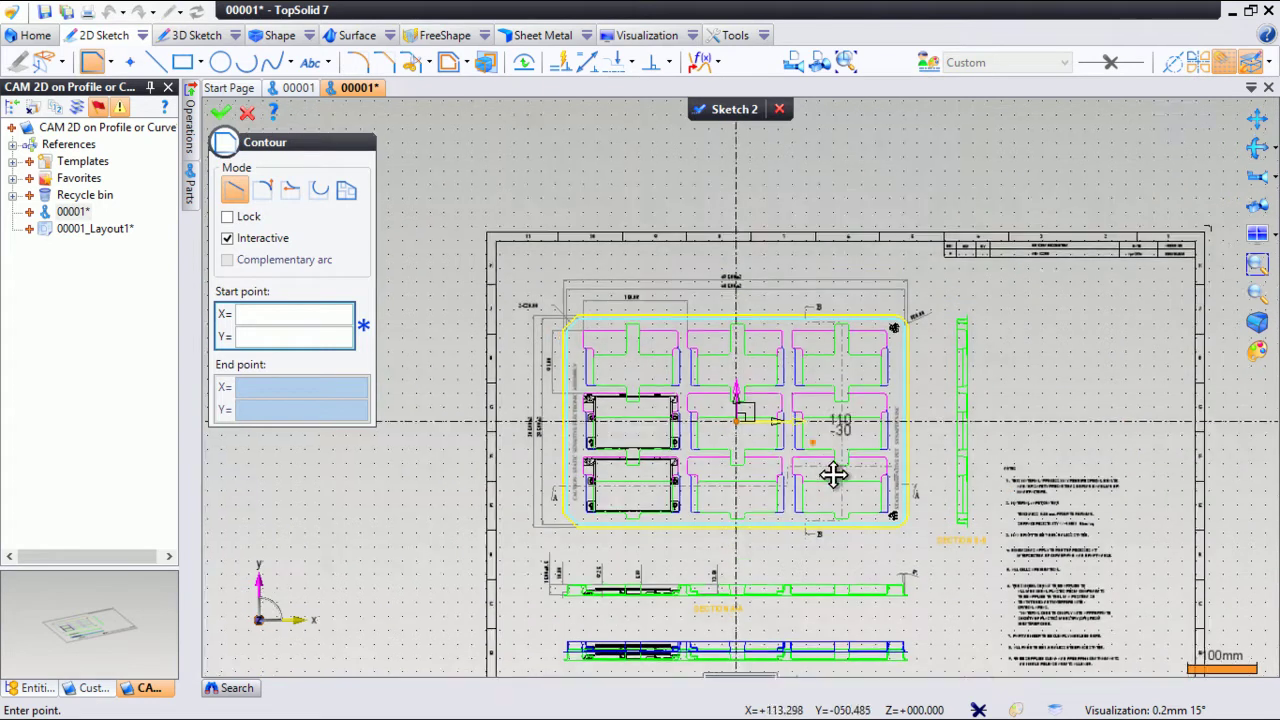
# - Start a Contour Wizard path from the upper edge segment of the top-row middle pocket, heading toward its right corner
pyautogui.scroll(2, 769, 480)
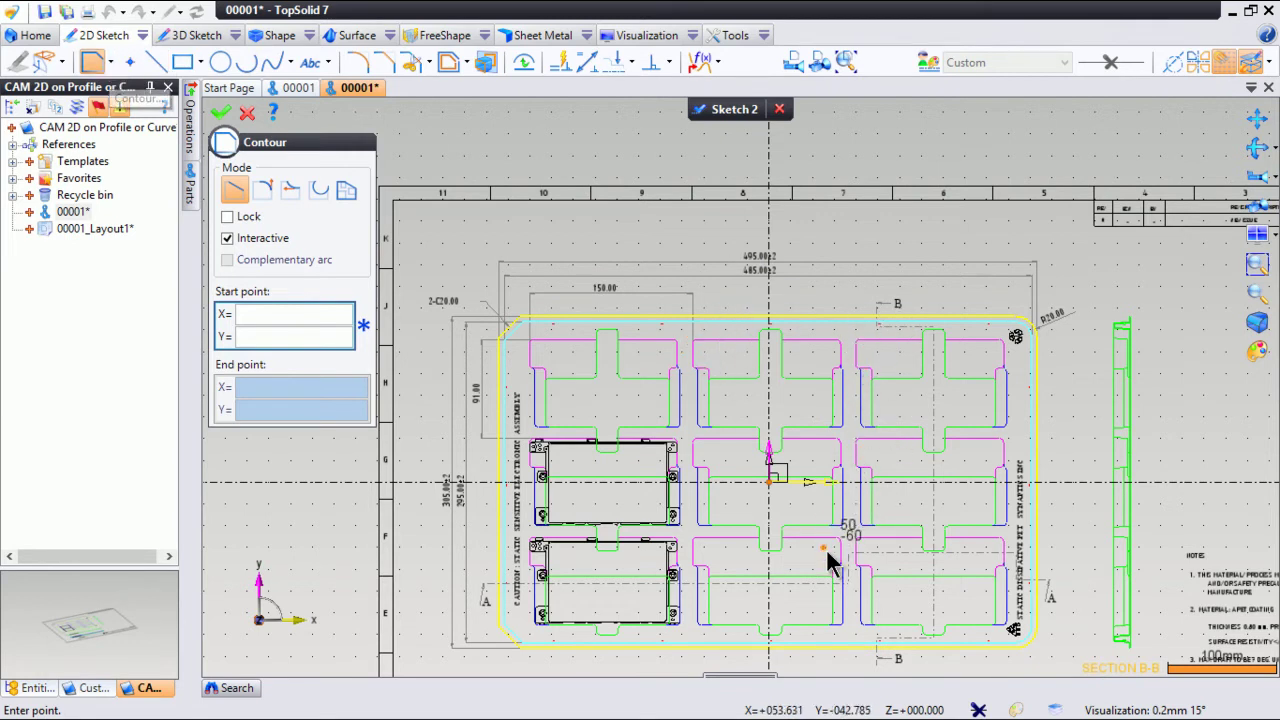
pyautogui.click(111, 64)
pyautogui.click(143, 116)
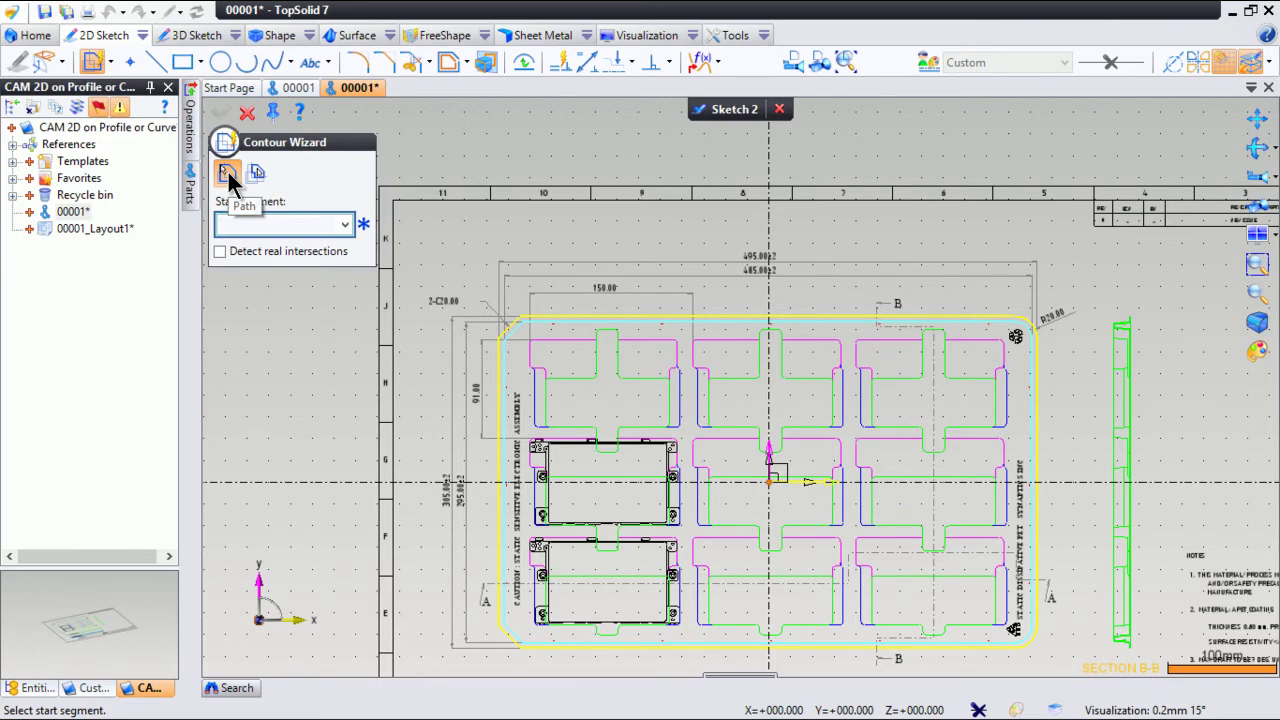
pyautogui.scroll(4, 805, 350)
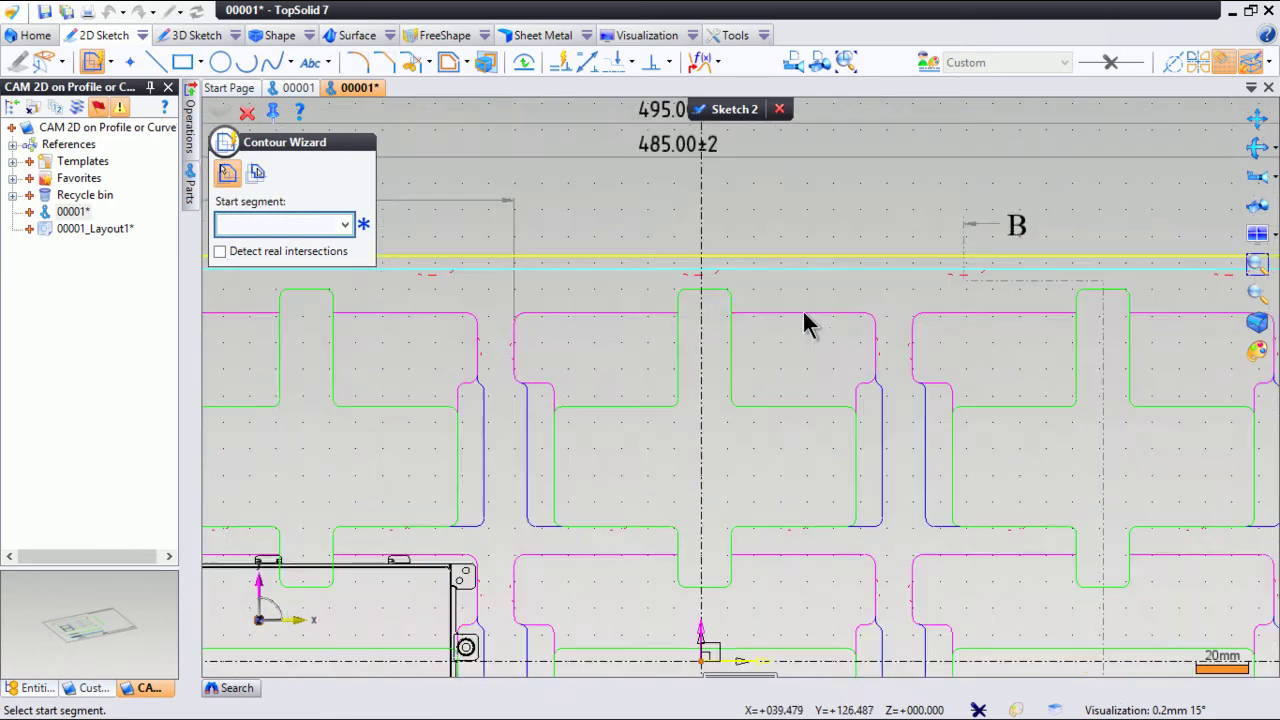
pyautogui.moveTo(766, 337); pyautogui.dragTo(745, 338, button='middle')
pyautogui.click(743, 322)
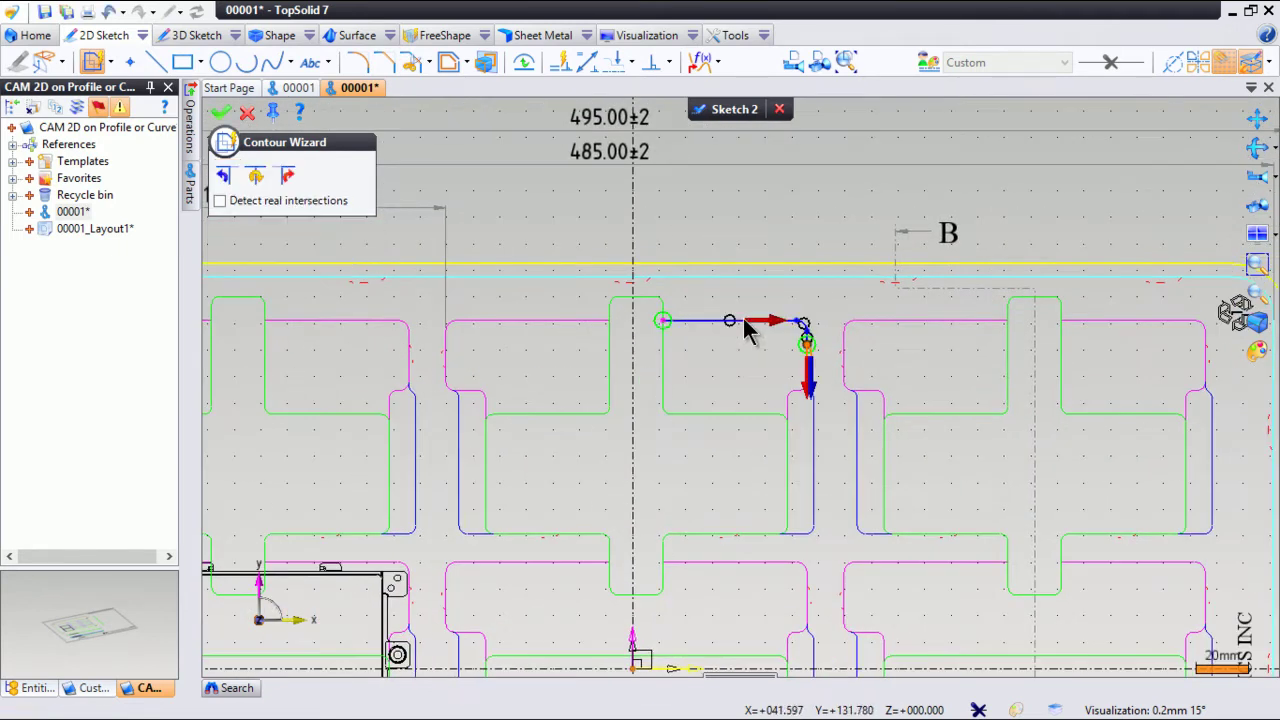
# - Continue the contour down the top-row middle pocket's right side, along its lower edge and into the slot leading to the centre pocket
pyautogui.scroll(3, 815, 398)
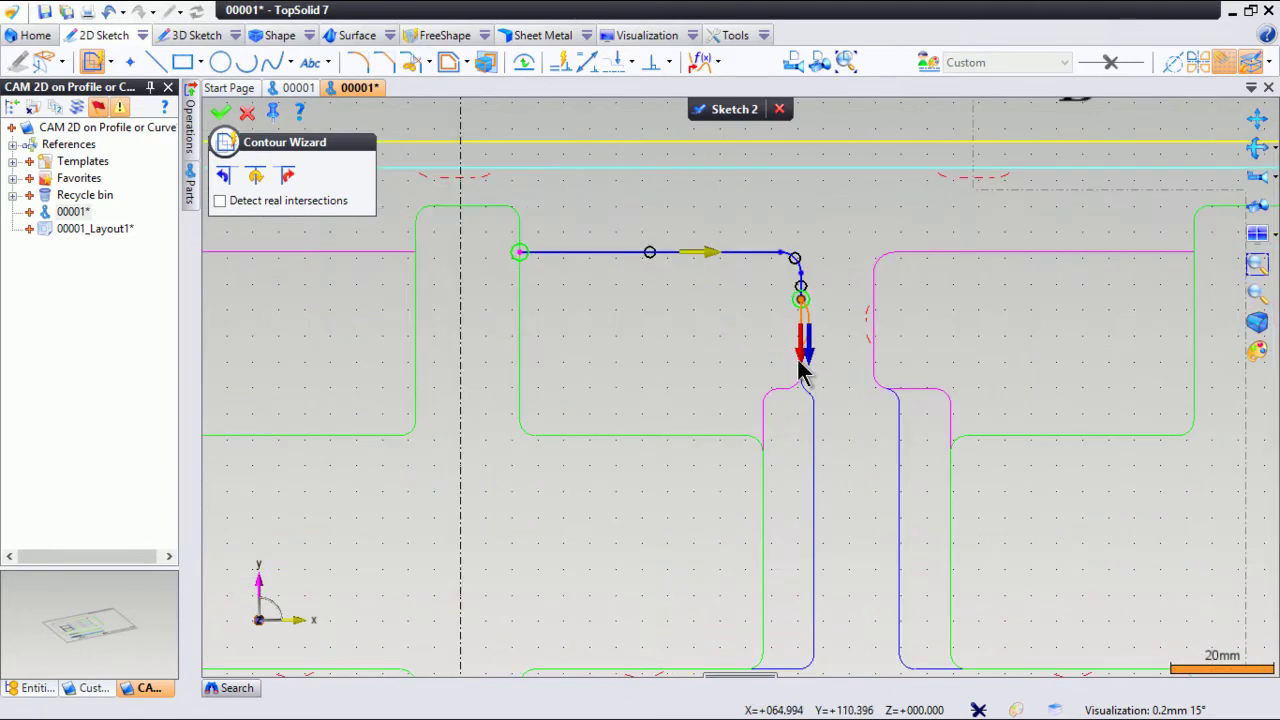
pyautogui.click(801, 352)
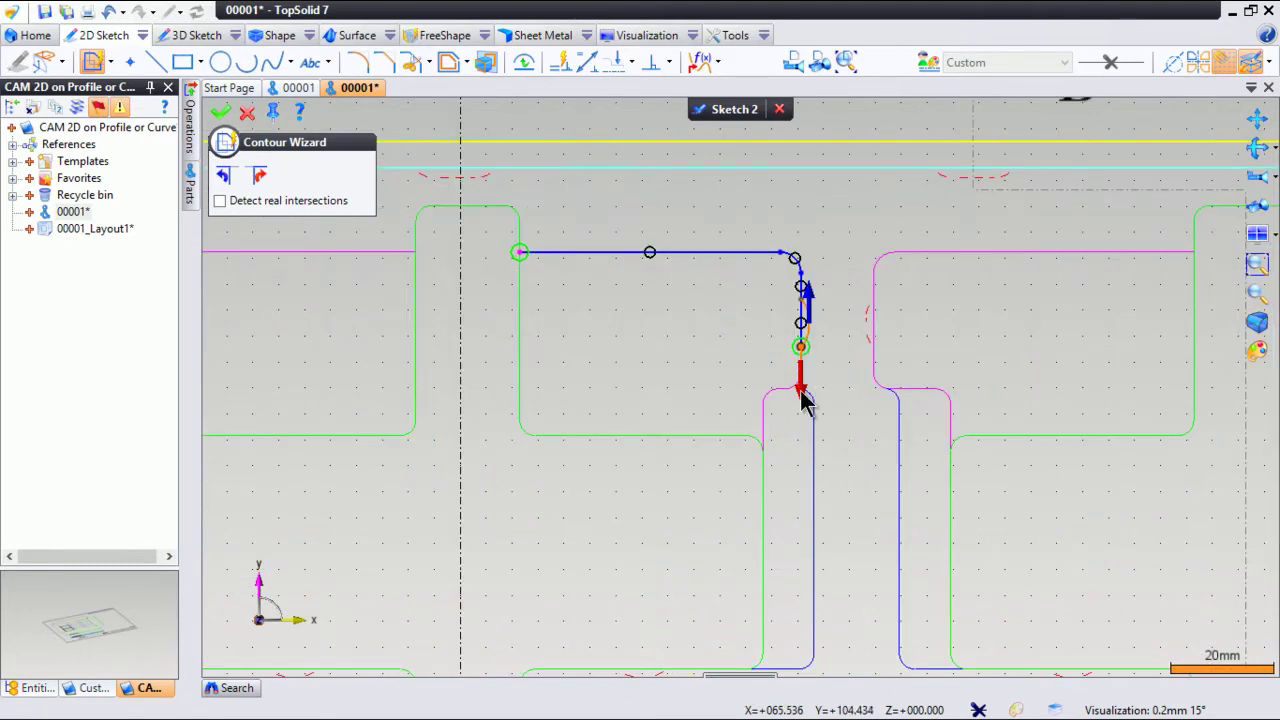
pyautogui.click(801, 390)
pyautogui.click(814, 575)
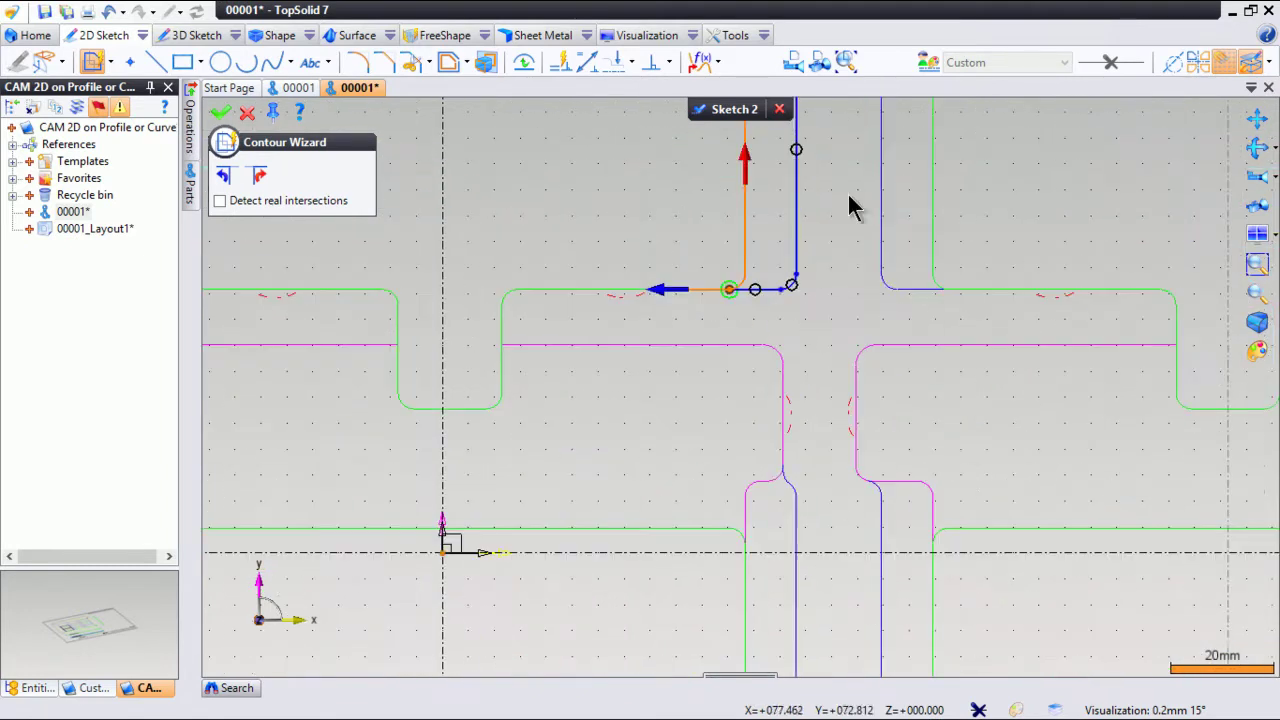
pyautogui.click(682, 295)
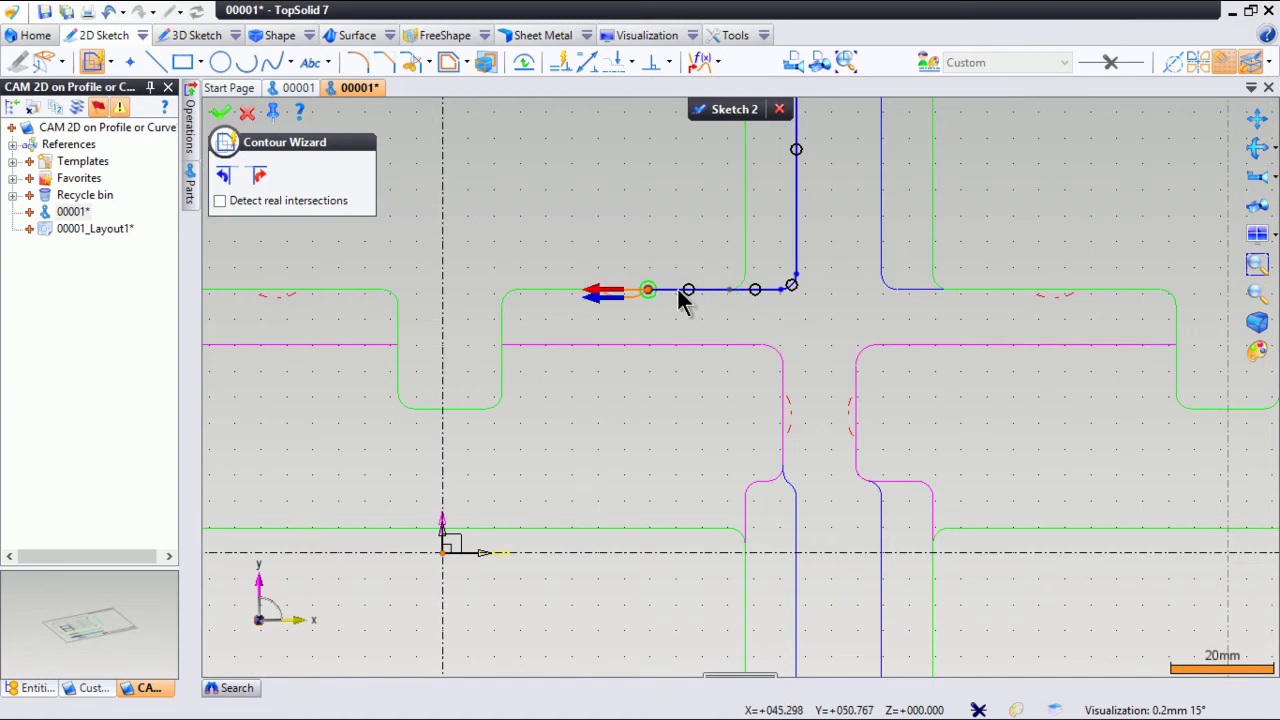
pyautogui.click(605, 293)
pyautogui.click(507, 291)
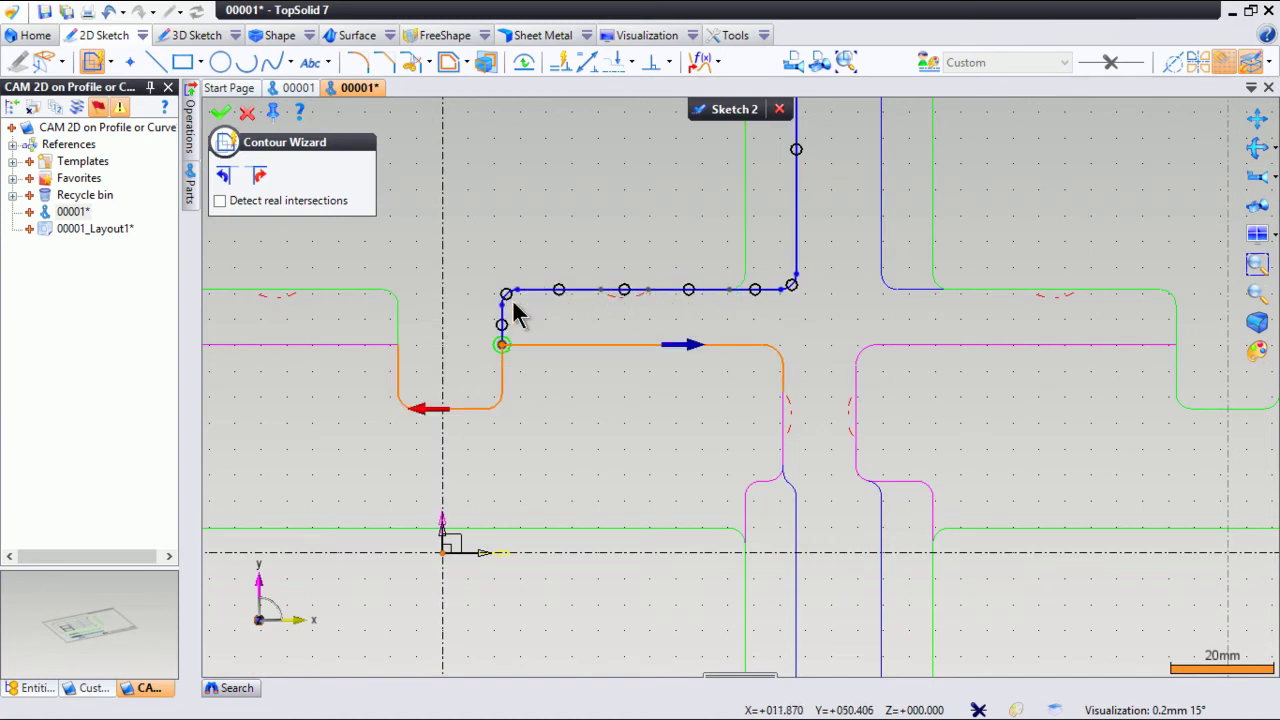
# - Trace the centre pocket's upper-right edge, right side and lower edge as far as the slot leading to the bottom-row middle pocket
pyautogui.click(682, 345)
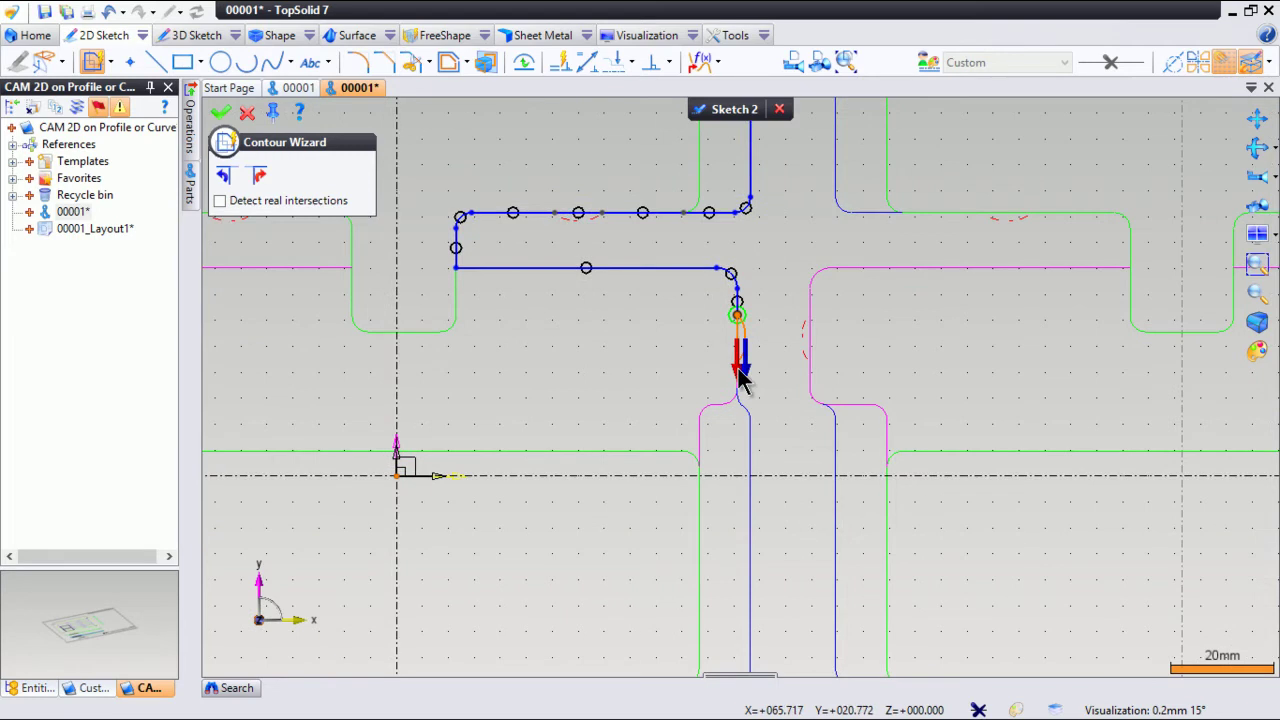
pyautogui.click(736, 360)
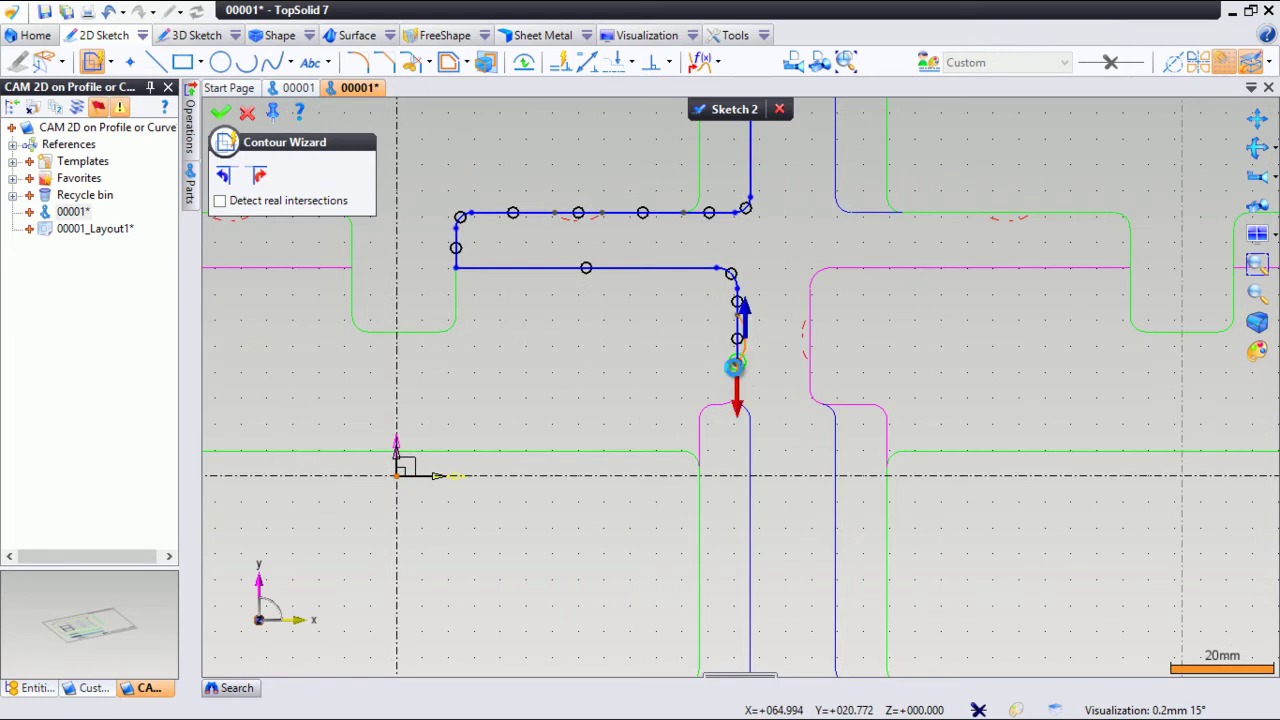
pyautogui.click(736, 405)
pyautogui.click(737, 357)
pyautogui.click(663, 424)
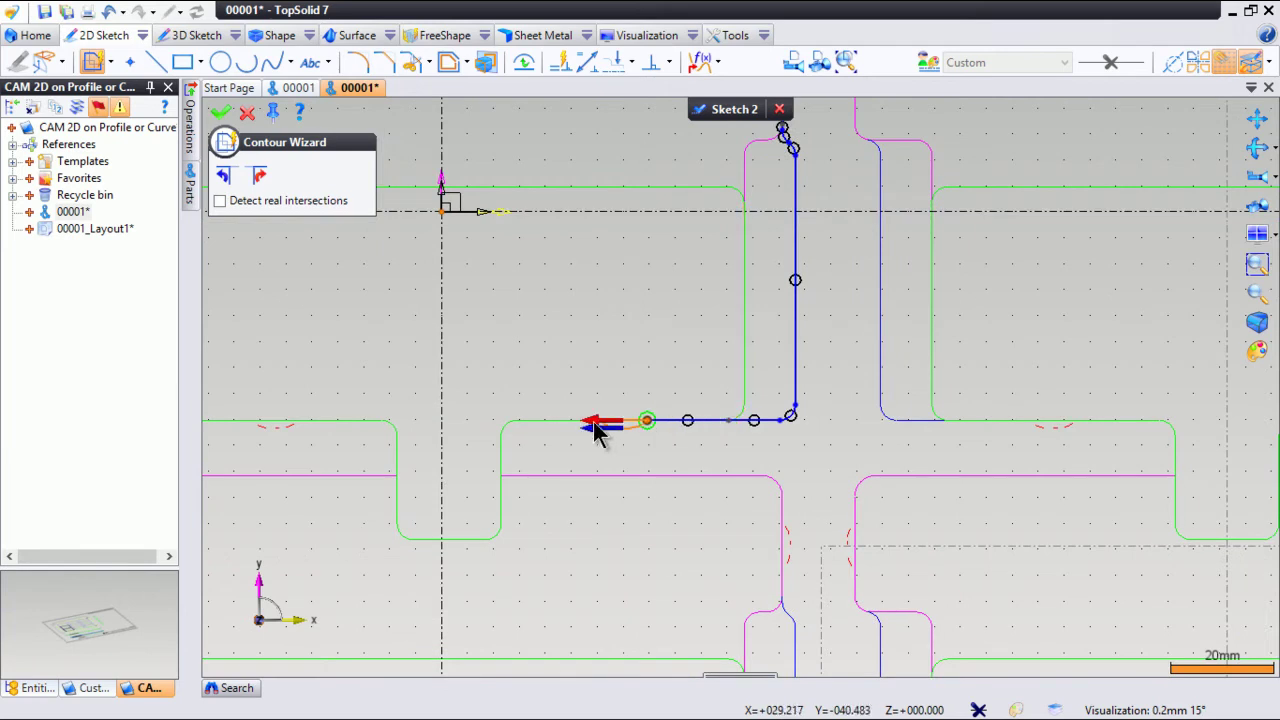
pyautogui.click(597, 426)
pyautogui.click(503, 428)
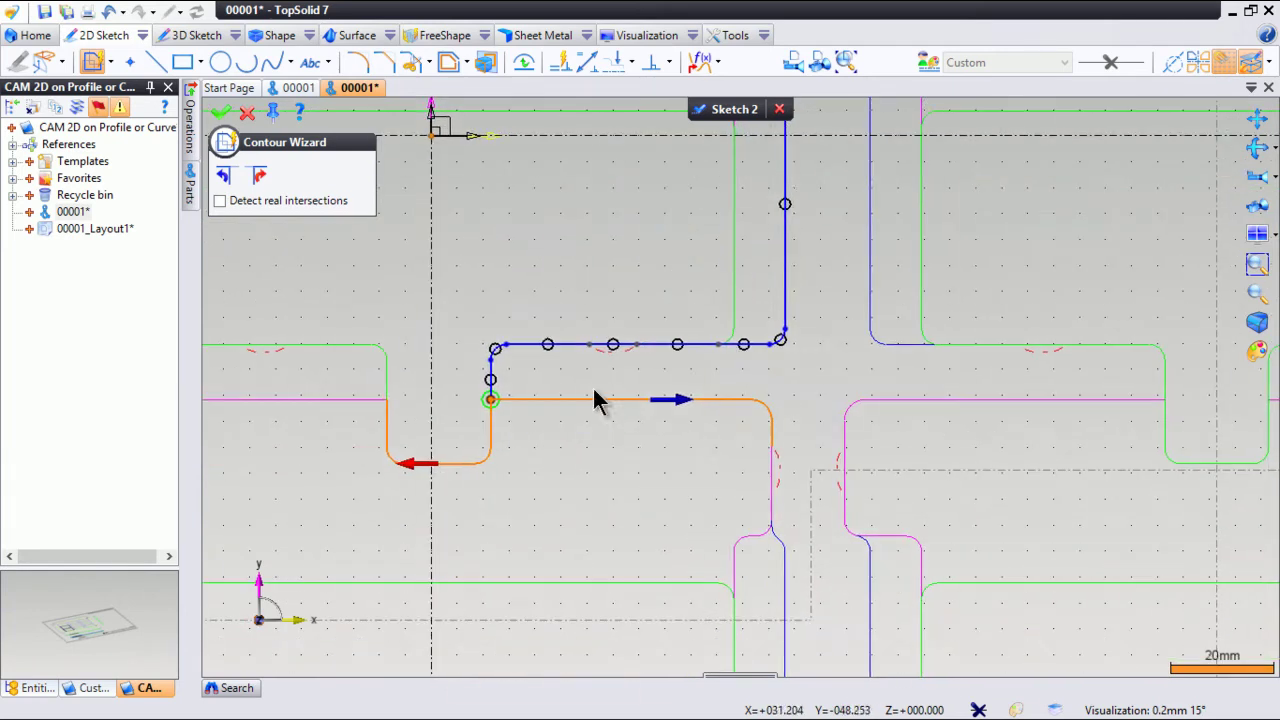
# - Extend the contour around the bottom-row middle pocket's upper-right edge and right side, then along its lower edge toward the bottom tab
pyautogui.click(670, 401)
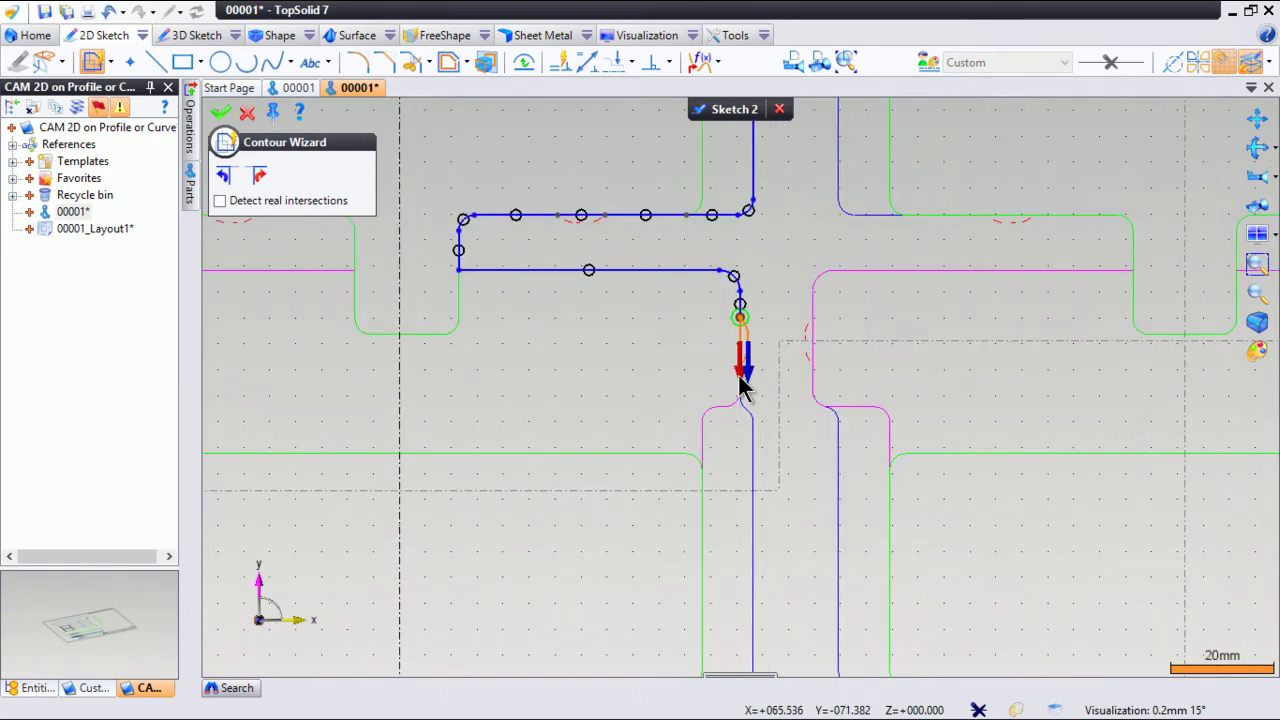
pyautogui.click(741, 374)
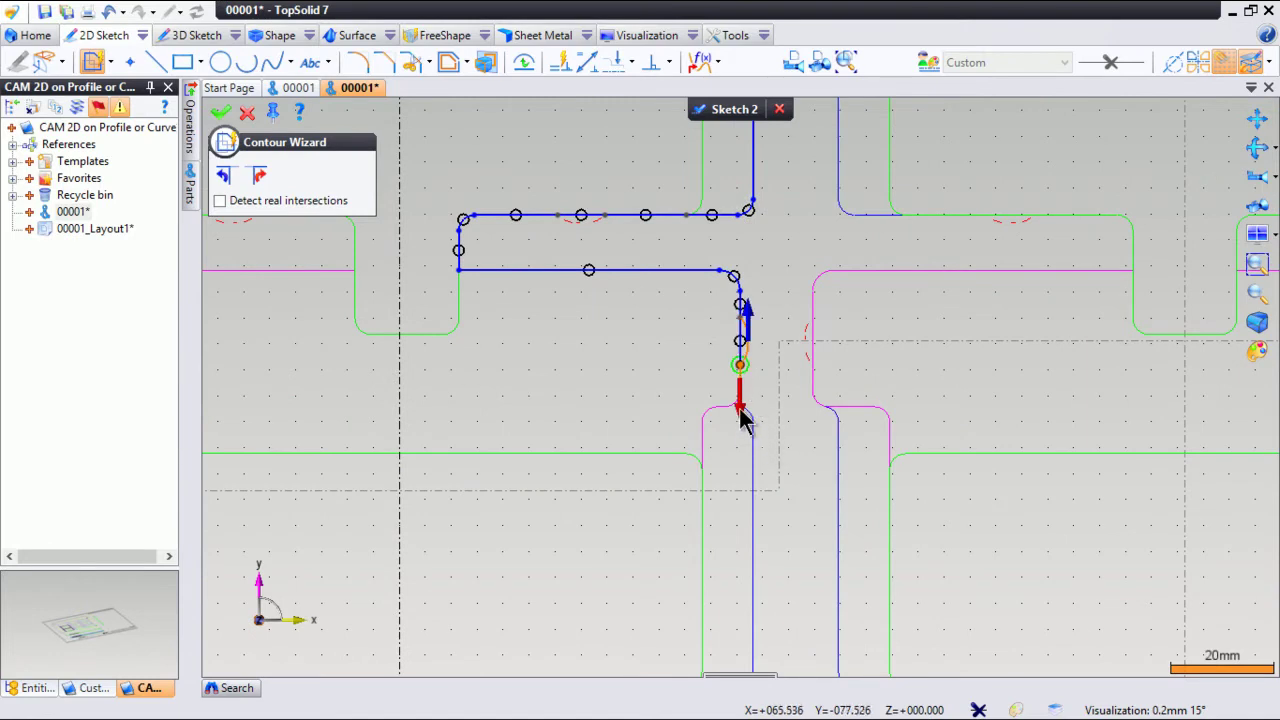
pyautogui.click(740, 410)
pyautogui.click(720, 462)
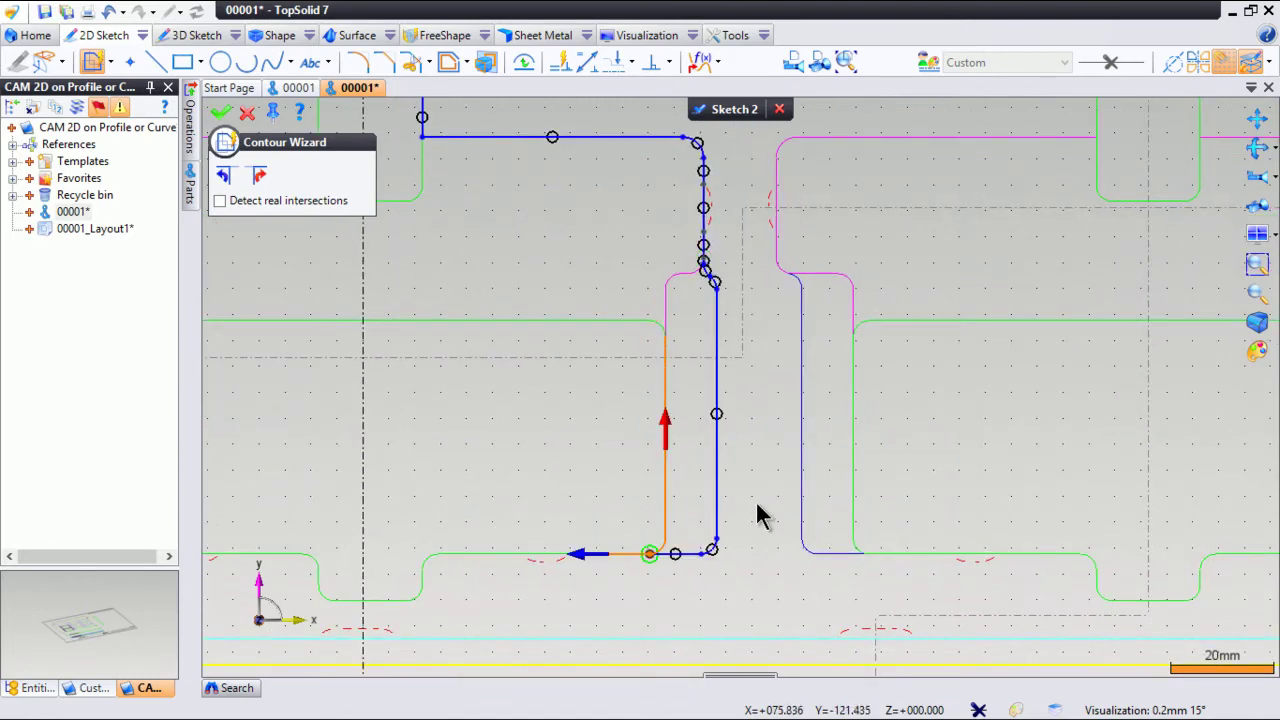
pyautogui.click(651, 369)
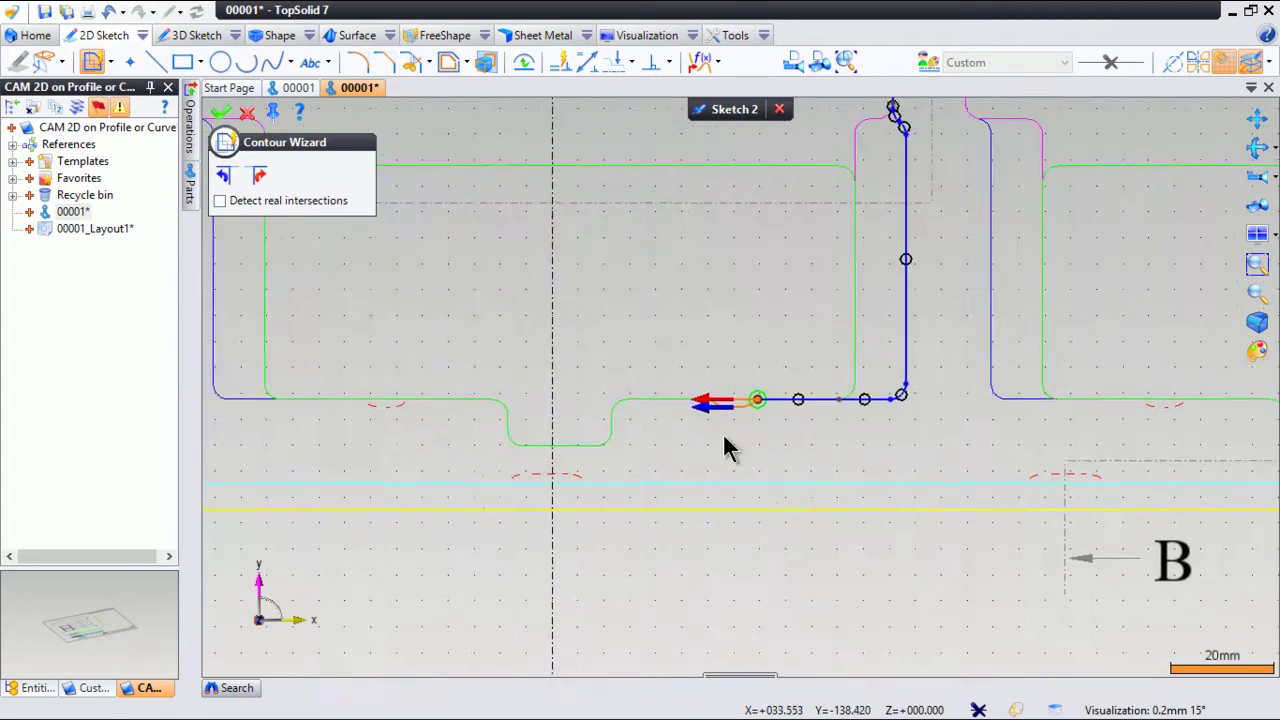
pyautogui.click(705, 410)
# - Close the middle-column contour up the left side and across the top tab, exit the Contour Wizard and validate the sketch
pyautogui.click(643, 362)
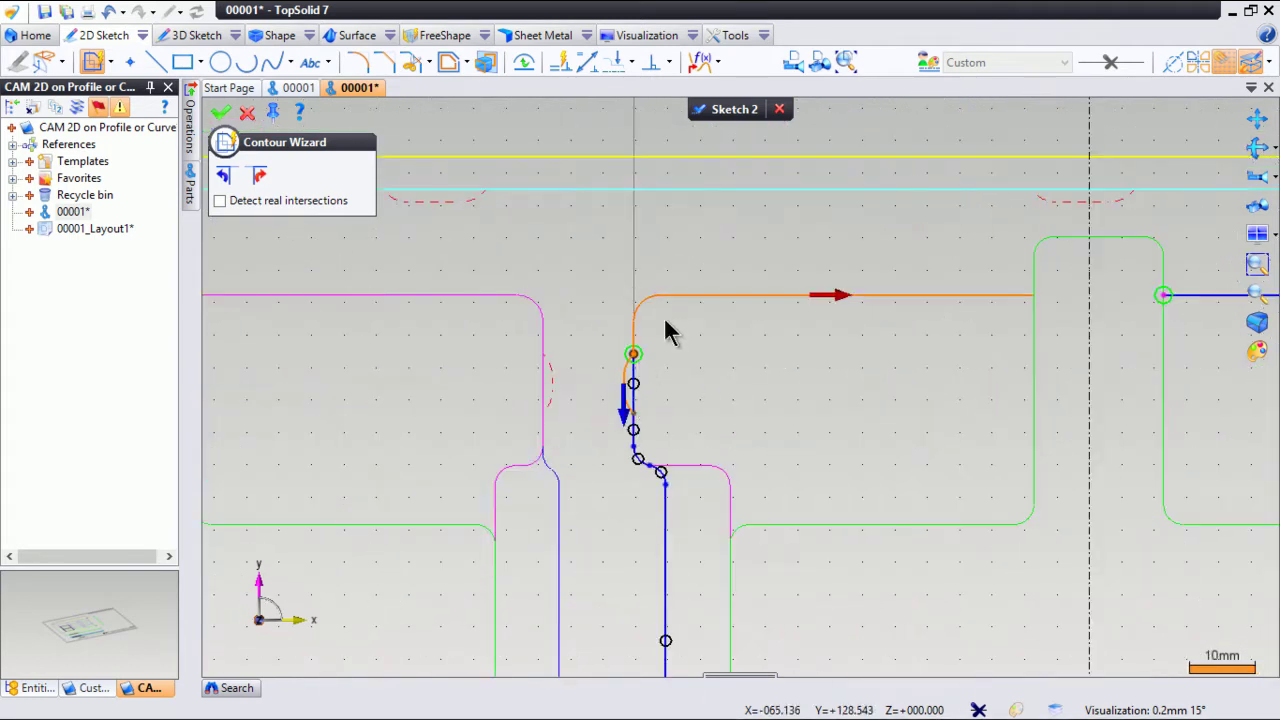
pyautogui.click(842, 293)
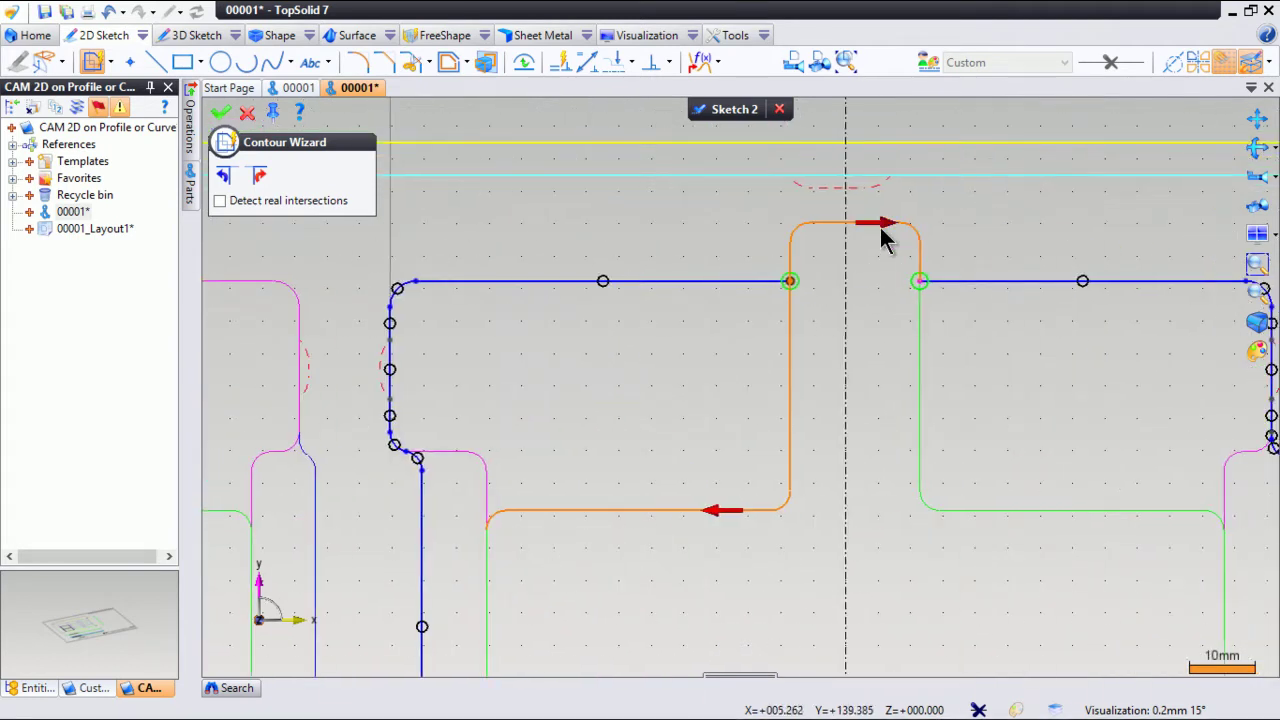
pyautogui.click(878, 226)
pyautogui.scroll(-5, 853, 359)
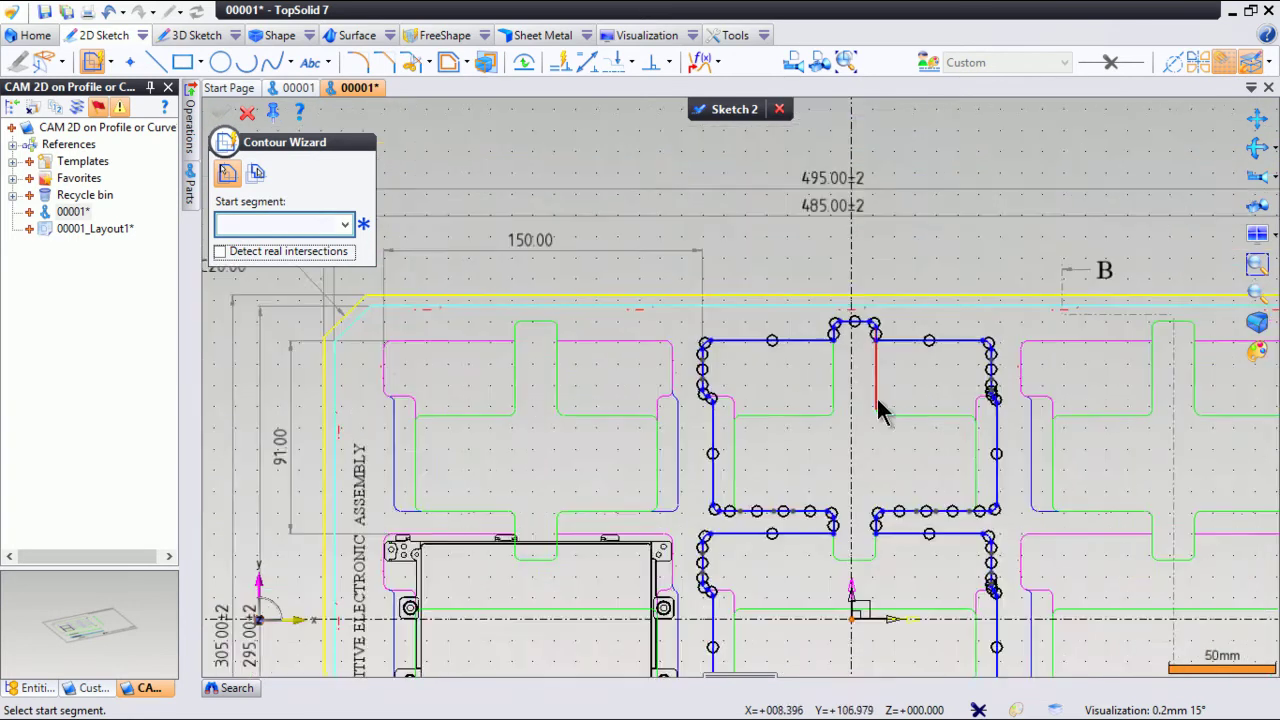
pyautogui.scroll(-3, 914, 309)
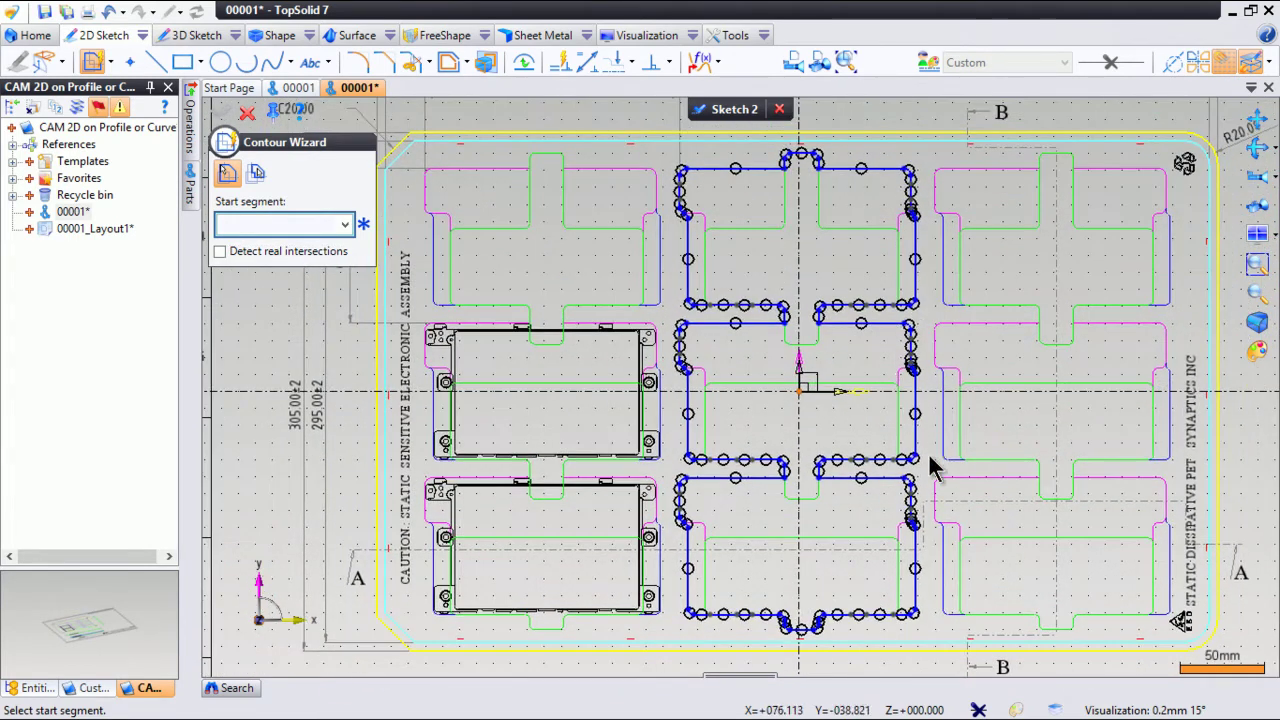
pyautogui.click(247, 114)
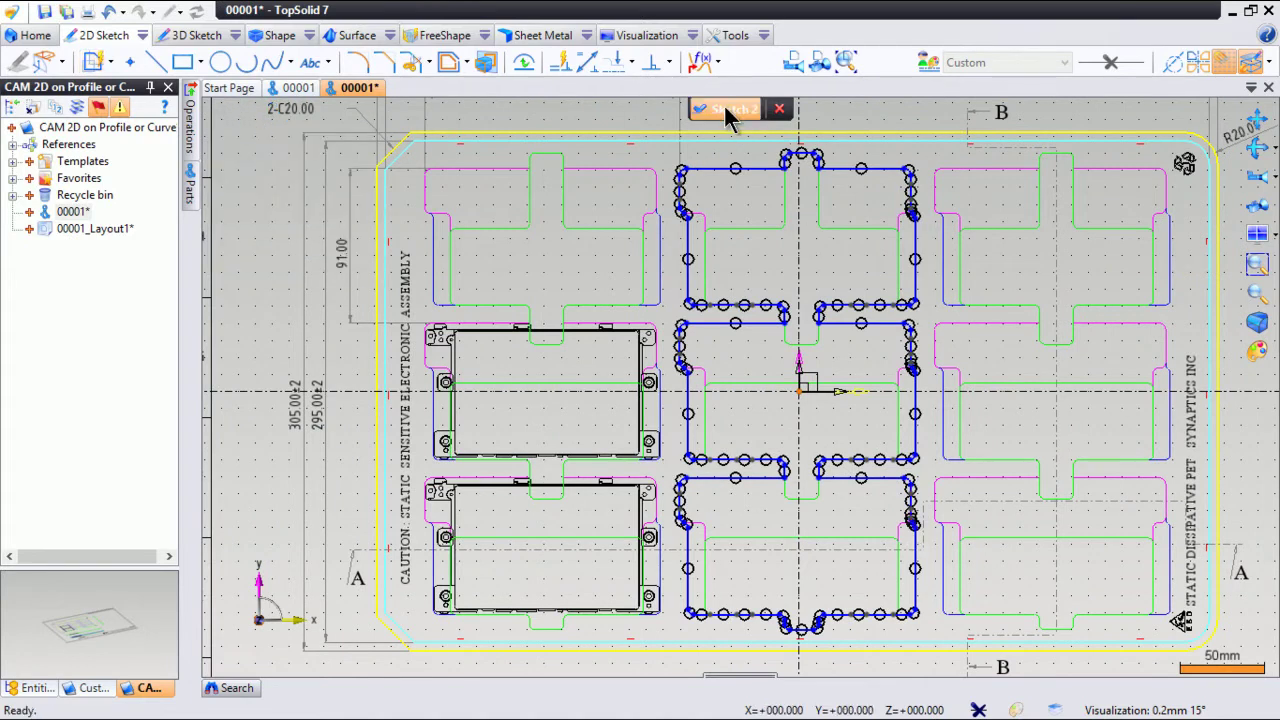
pyautogui.click(727, 117)
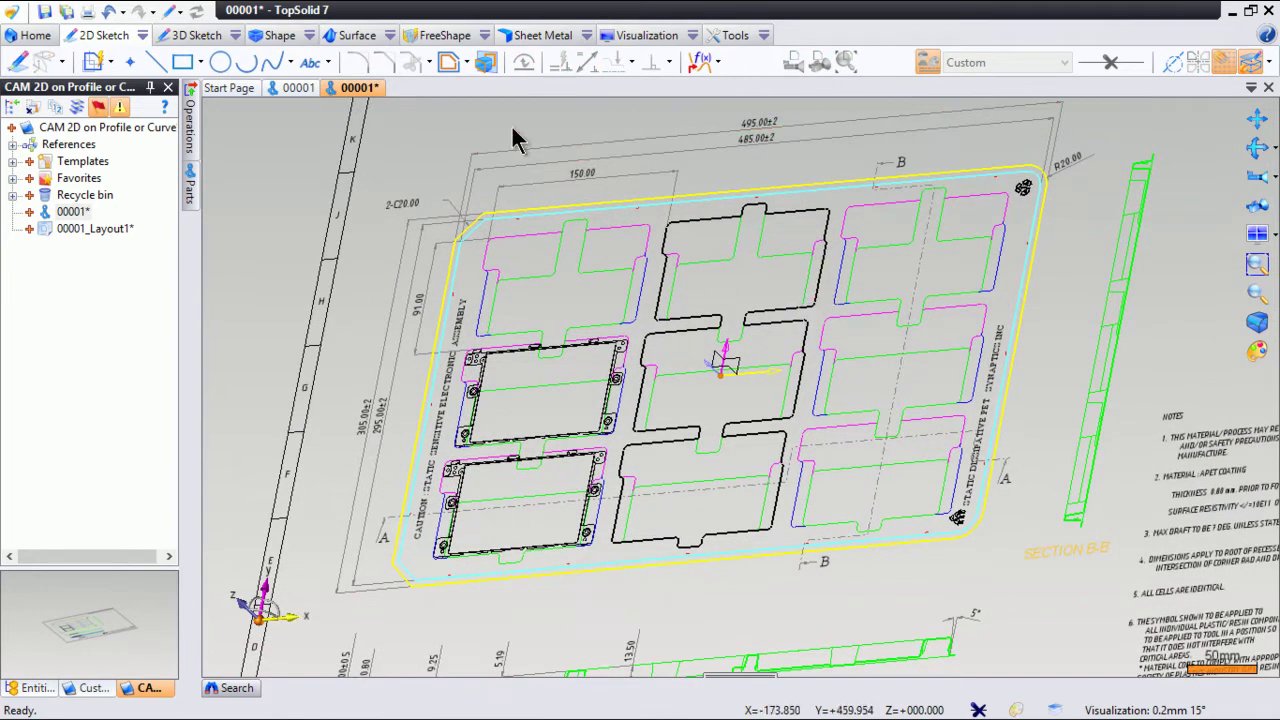
# - Start a new sketch on the frame at the tray's centre
pyautogui.scroll(5, 757, 323)
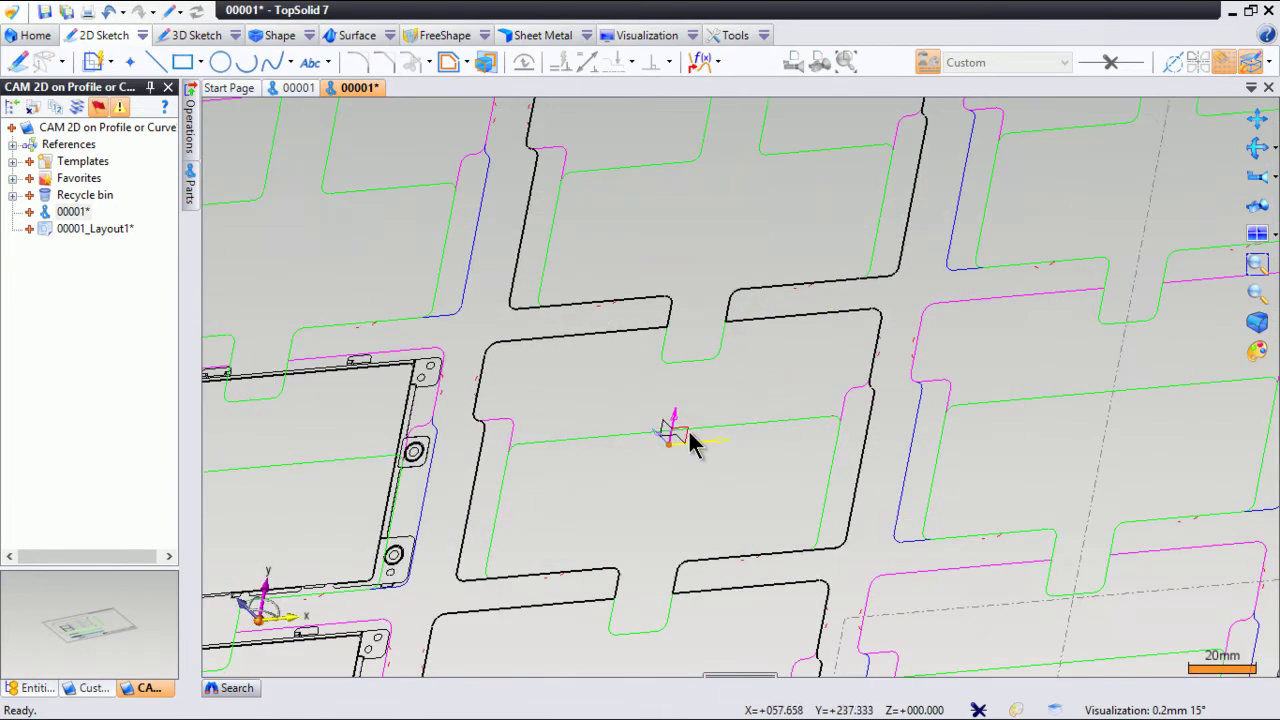
pyautogui.rightClick(690, 443)
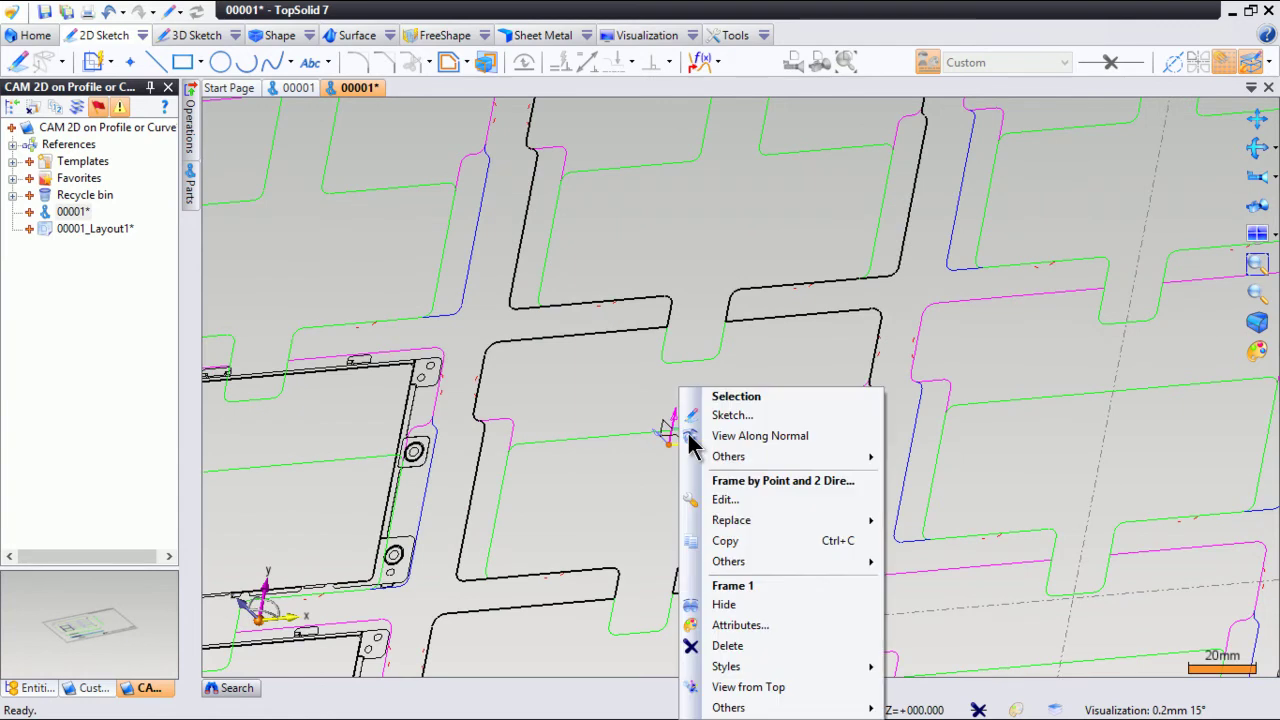
pyautogui.click(758, 414)
pyautogui.scroll(5, 764, 357)
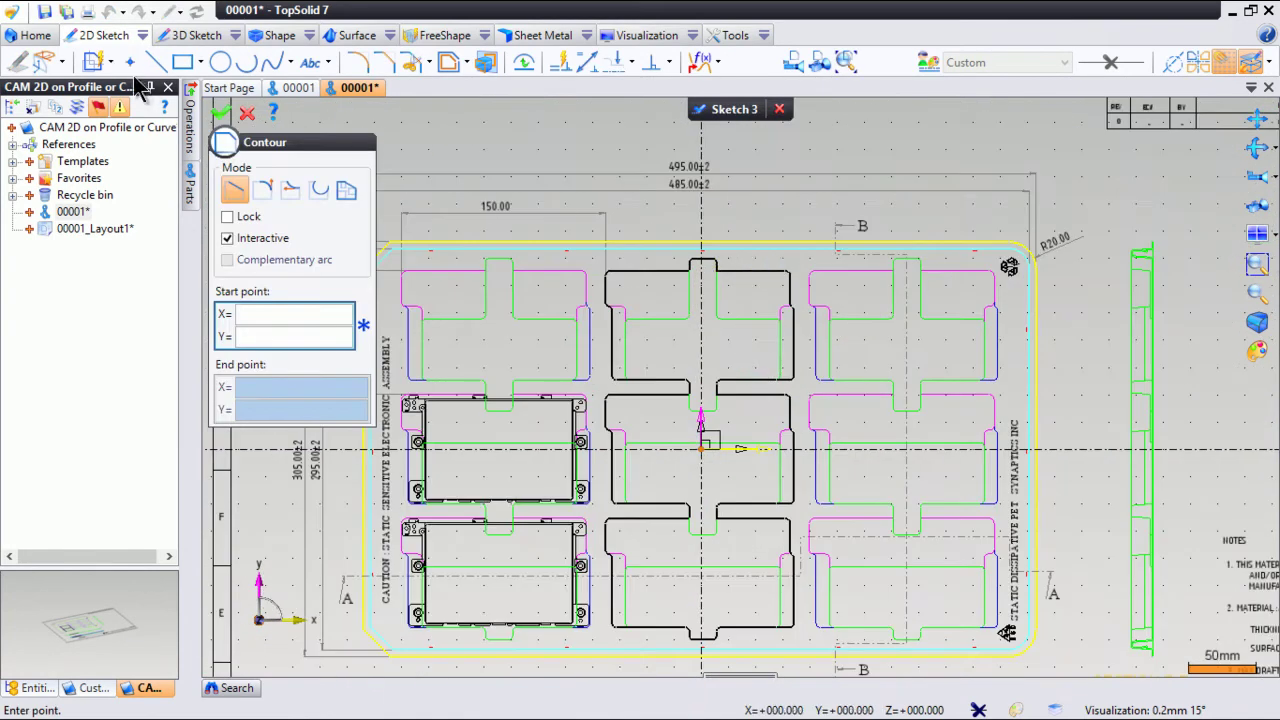
# - With the Contour Wizard, trace the top-row middle pocket's inner cross outline around the upper tab and down its left side
pyautogui.click(92, 62)
pyautogui.scroll(4, 651, 250)
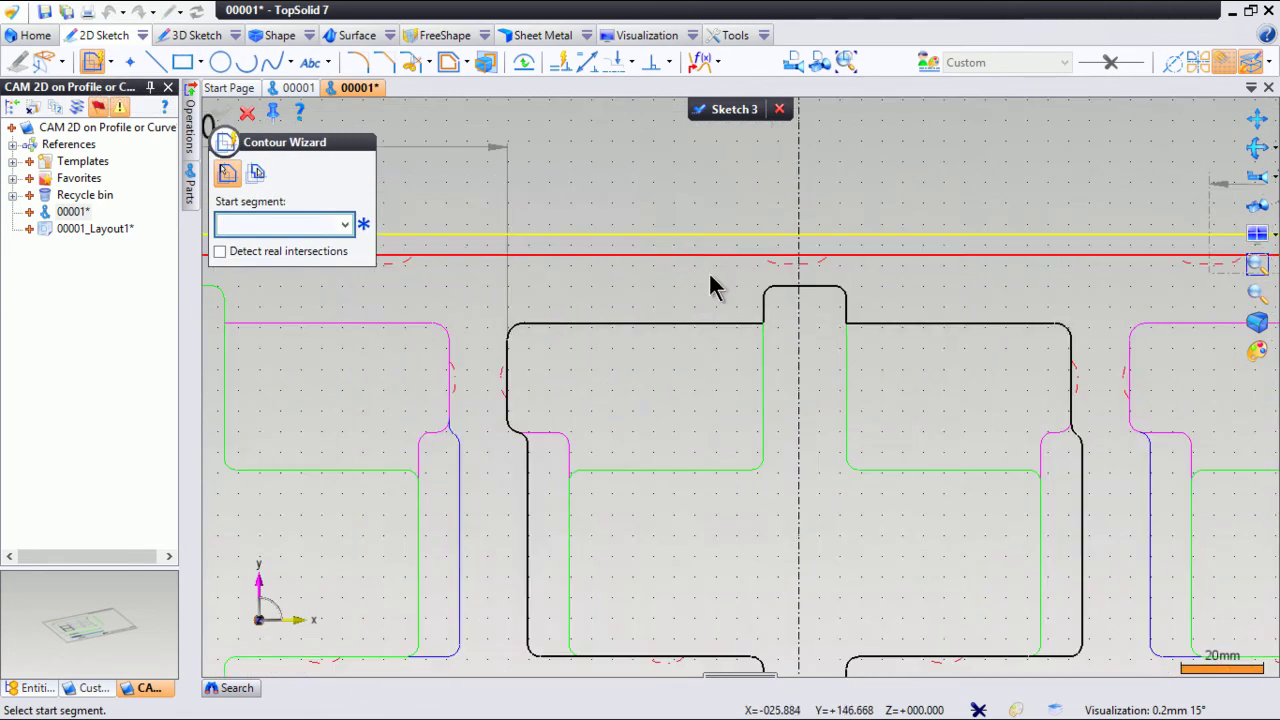
pyautogui.click(846, 352)
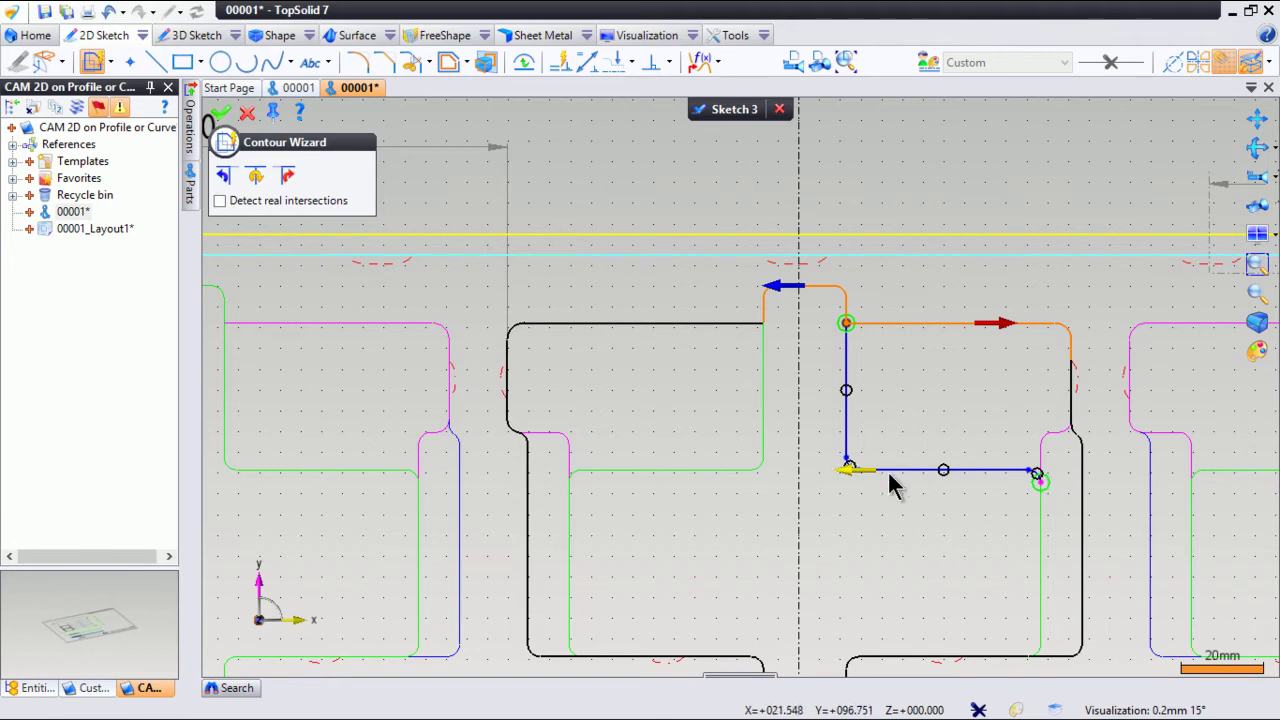
pyautogui.click(794, 289)
pyautogui.click(718, 472)
pyautogui.click(628, 503)
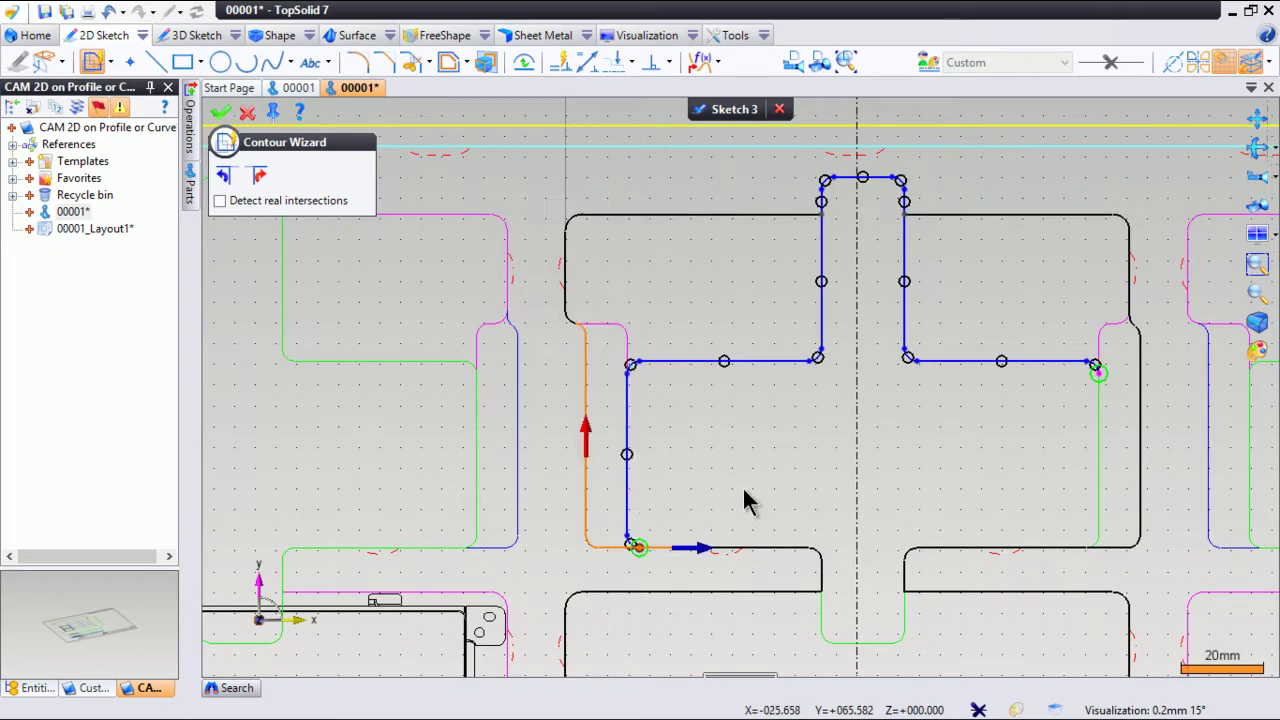
# - Close the cross outline along the lower edge, around the lower tab and up the right side, and validate the sketch
pyautogui.click(632, 452)
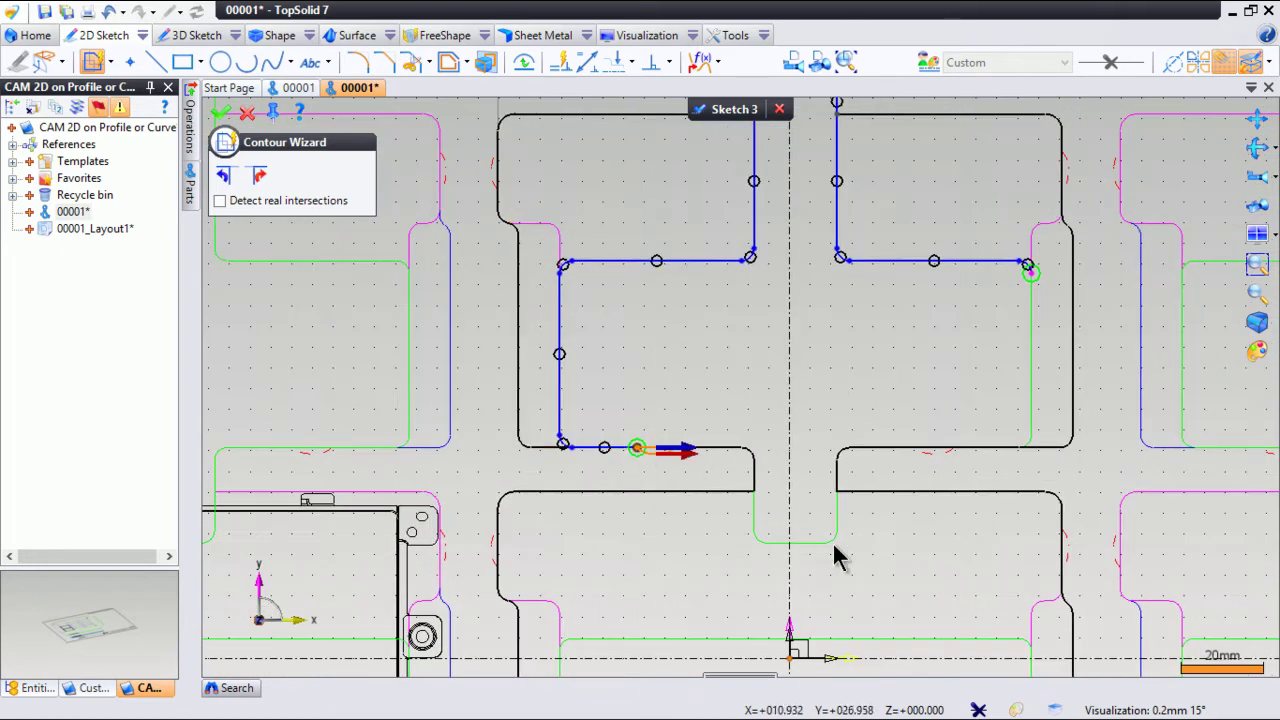
pyautogui.click(690, 458)
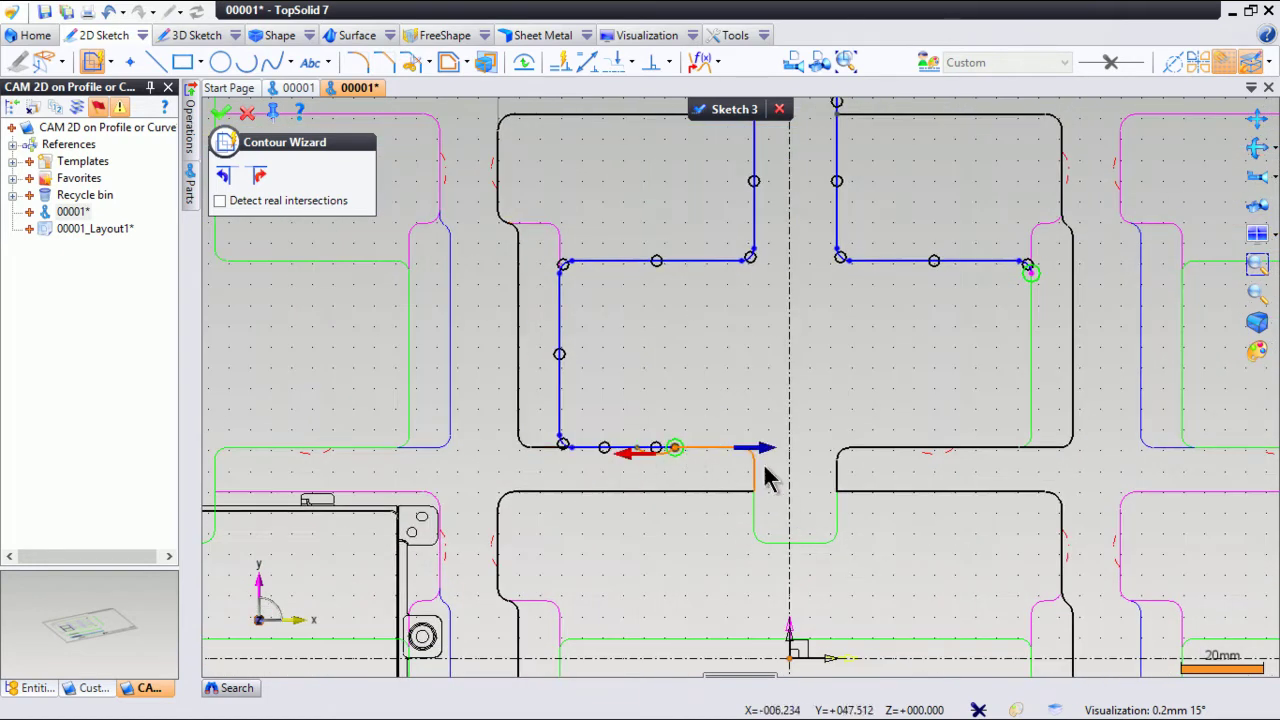
pyautogui.click(762, 474)
pyautogui.click(825, 552)
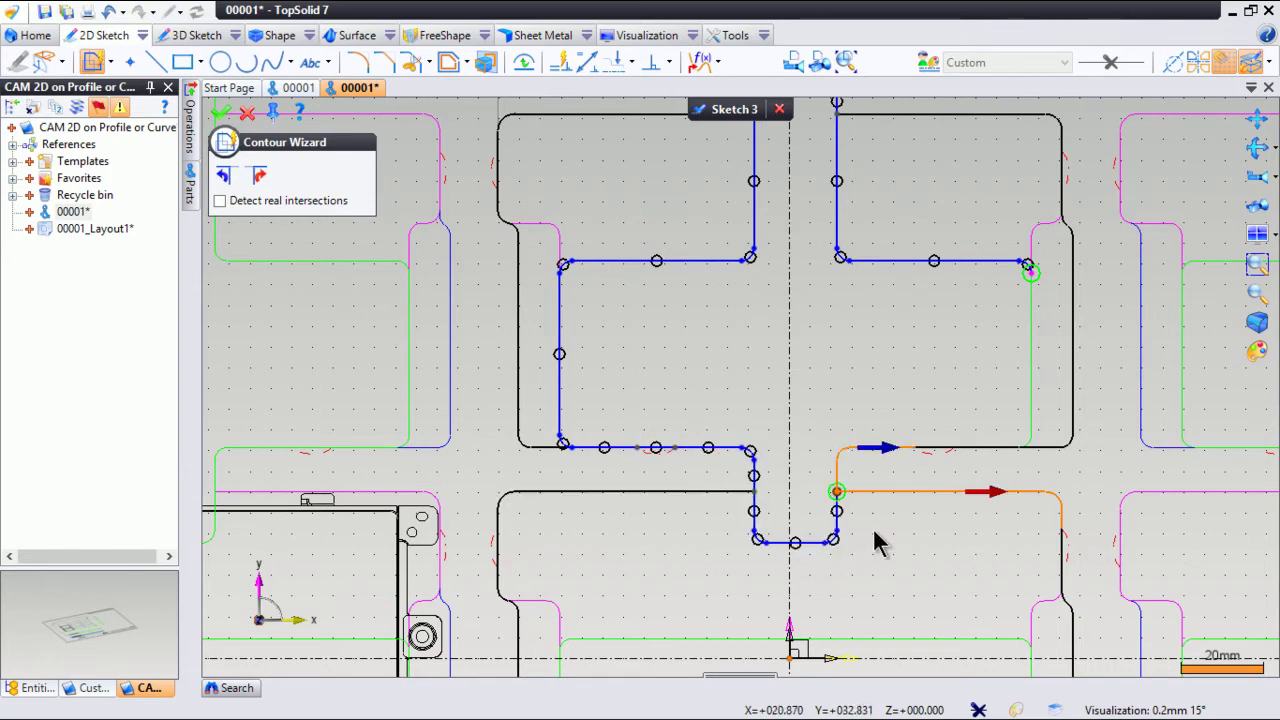
pyautogui.click(884, 455)
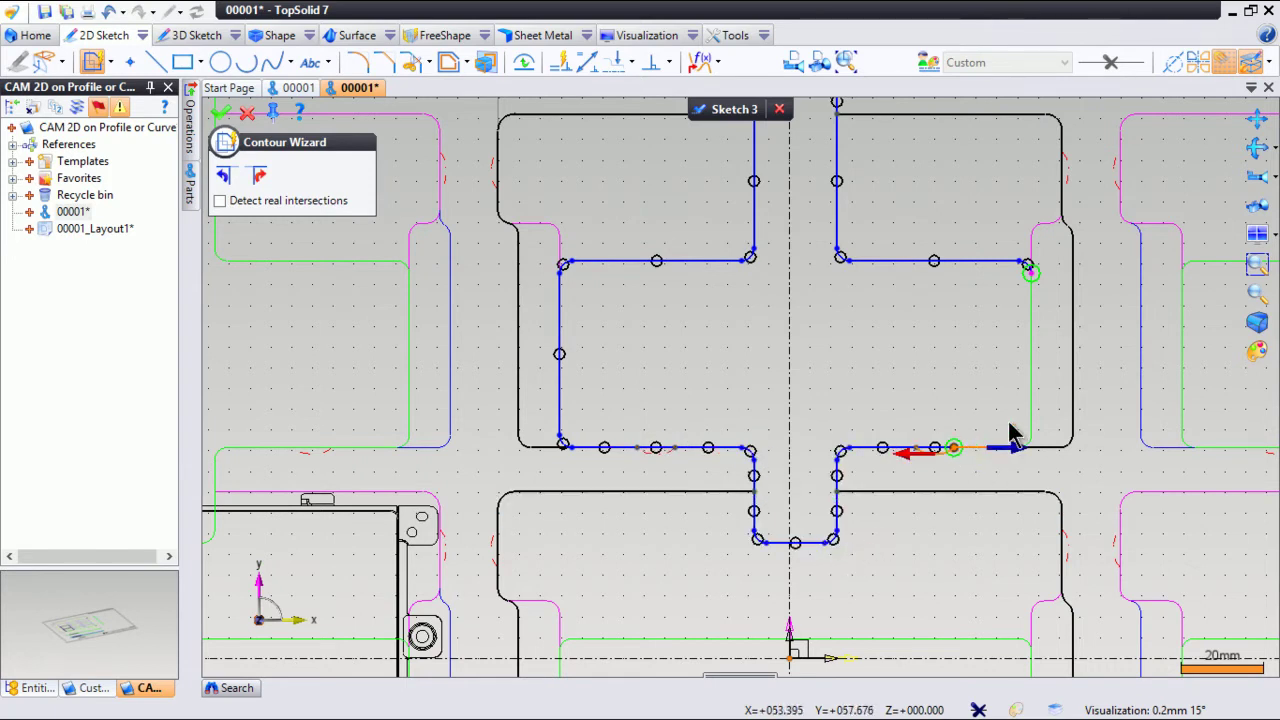
pyautogui.click(1010, 449)
pyautogui.click(1032, 338)
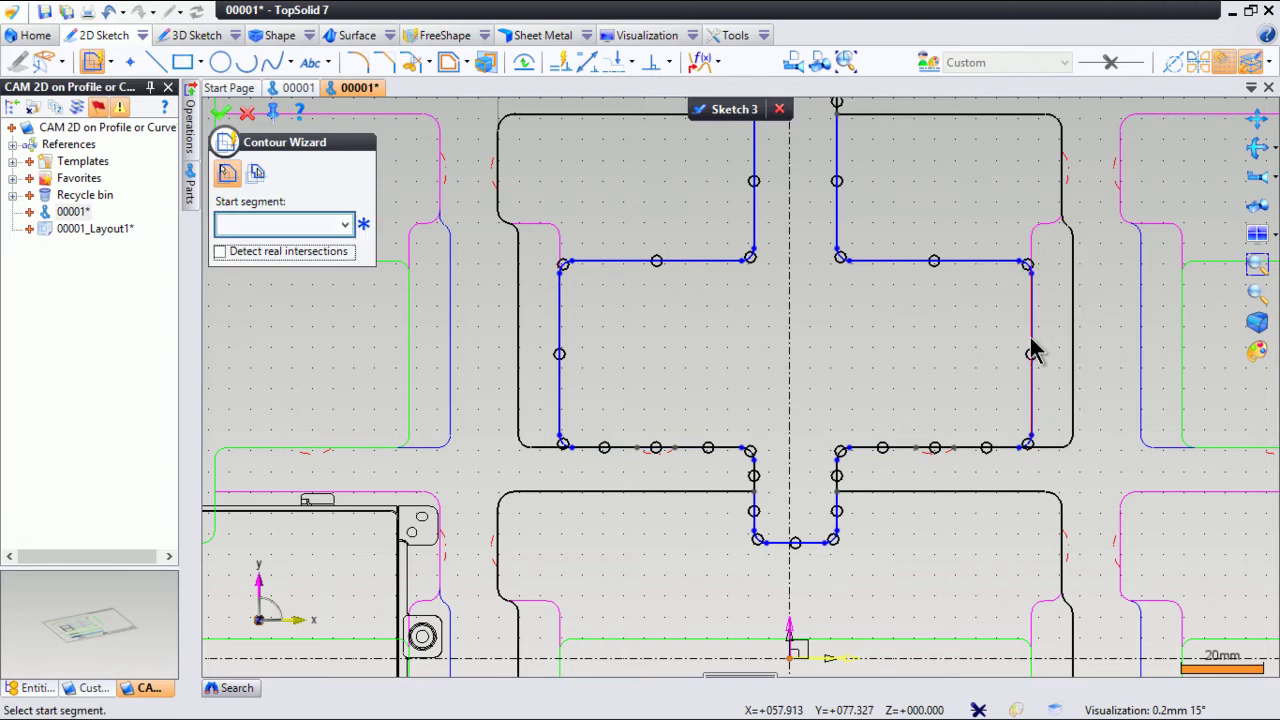
pyautogui.scroll(-2, 960, 483)
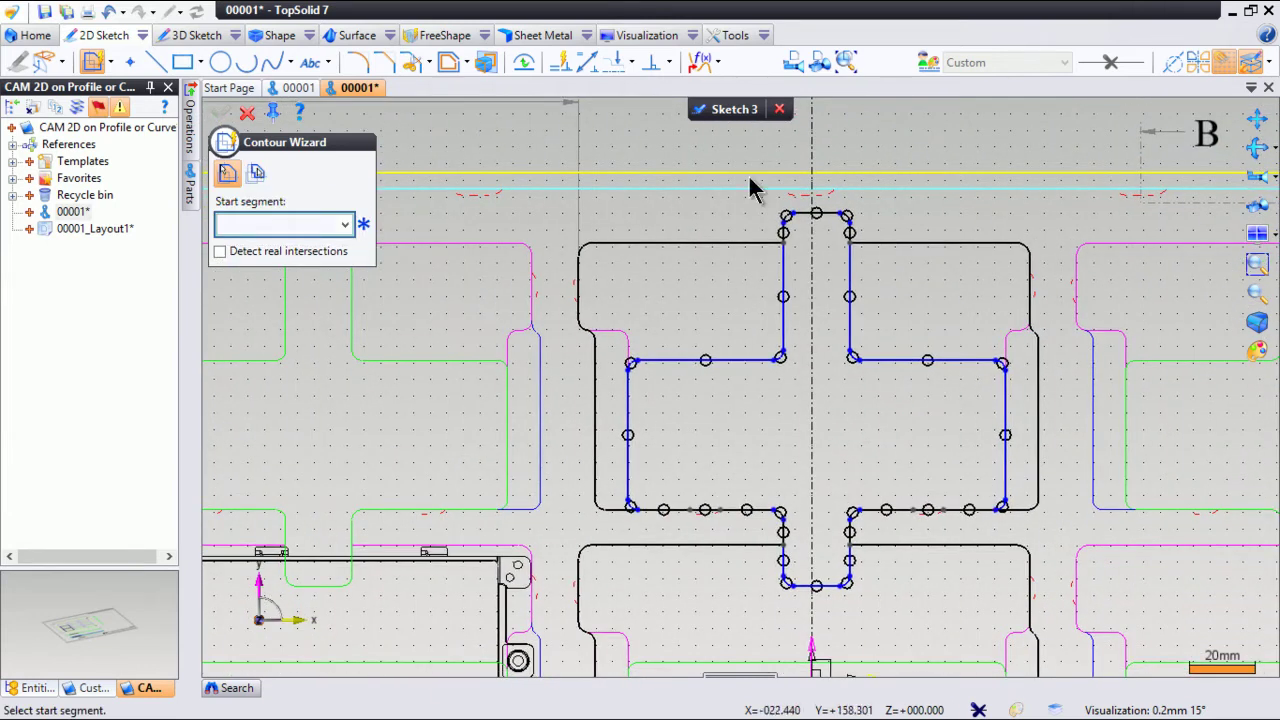
pyautogui.click(247, 112)
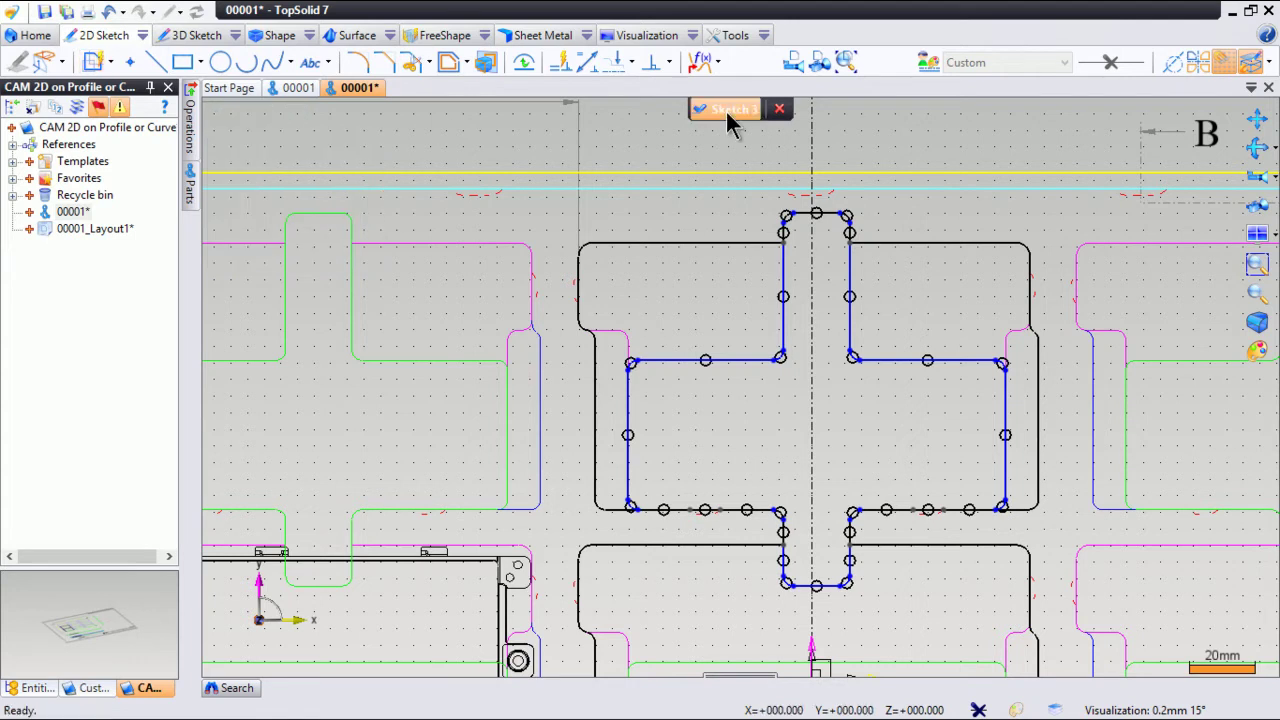
pyautogui.click(725, 109)
# - Open another sketch on the centre frame's plane after completing the top-row cross outline
pyautogui.moveTo(805, 342); pyautogui.dragTo(810, 410, button='middle')
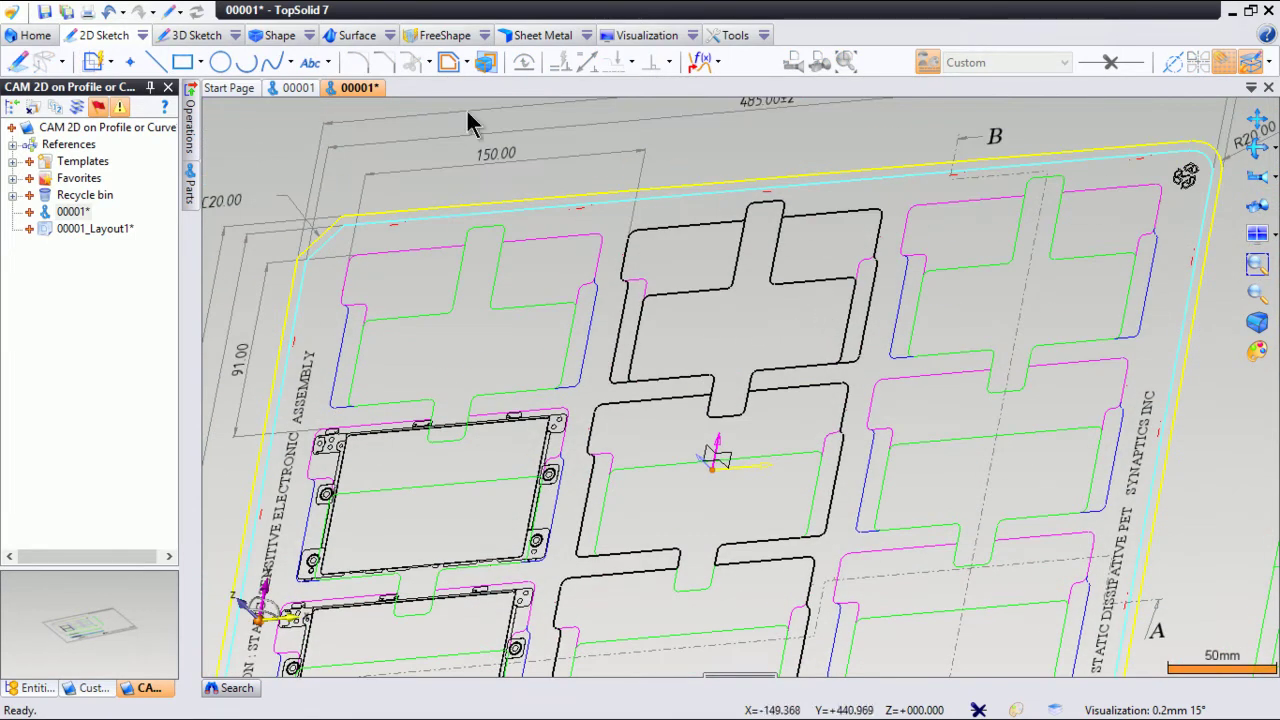
pyautogui.rightClick(730, 449)
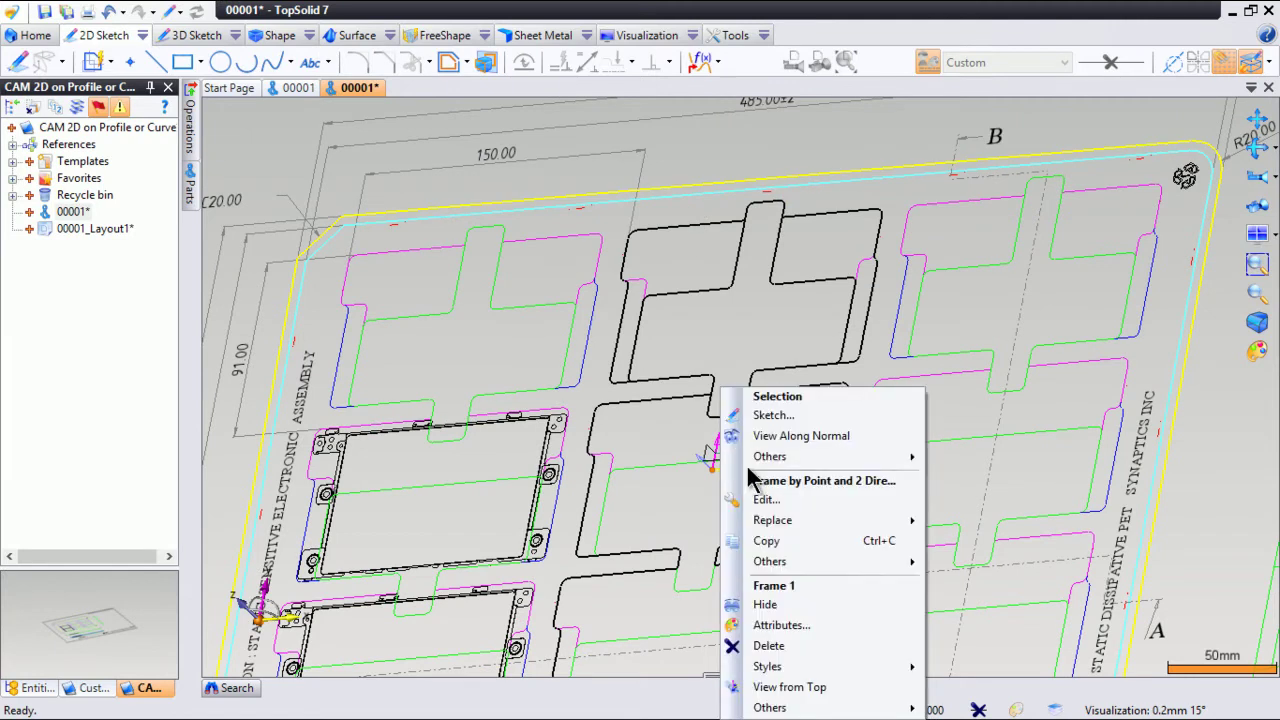
pyautogui.click(785, 415)
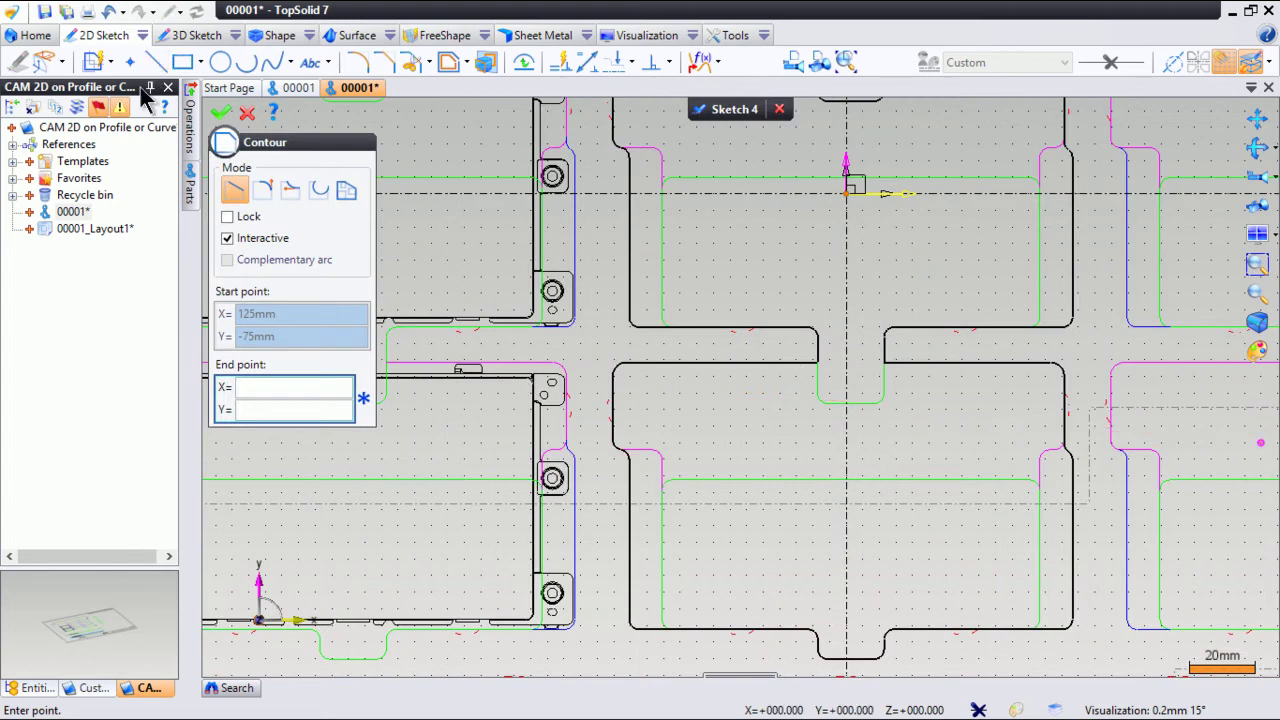
# - With the Contour Wizard, trace the centre pocket's inner outline along its upper edge, down the left side and along the lower-left edge
pyautogui.click(95, 63)
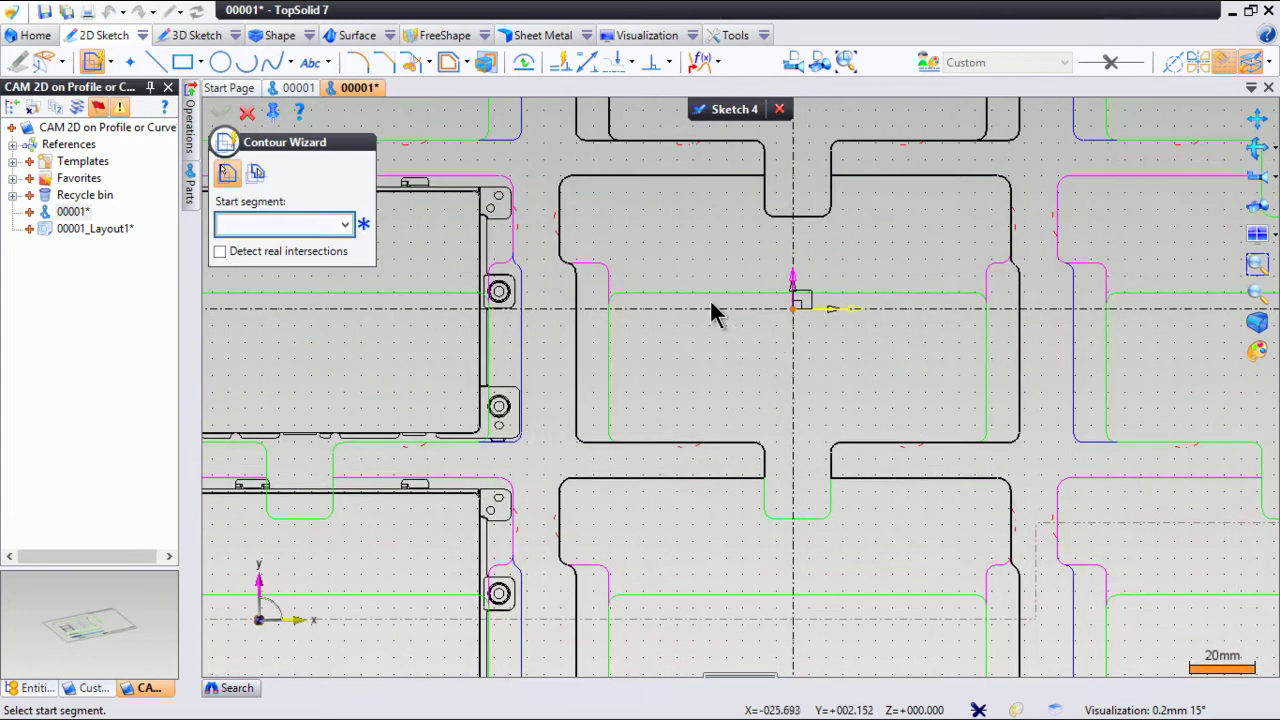
pyautogui.click(697, 294)
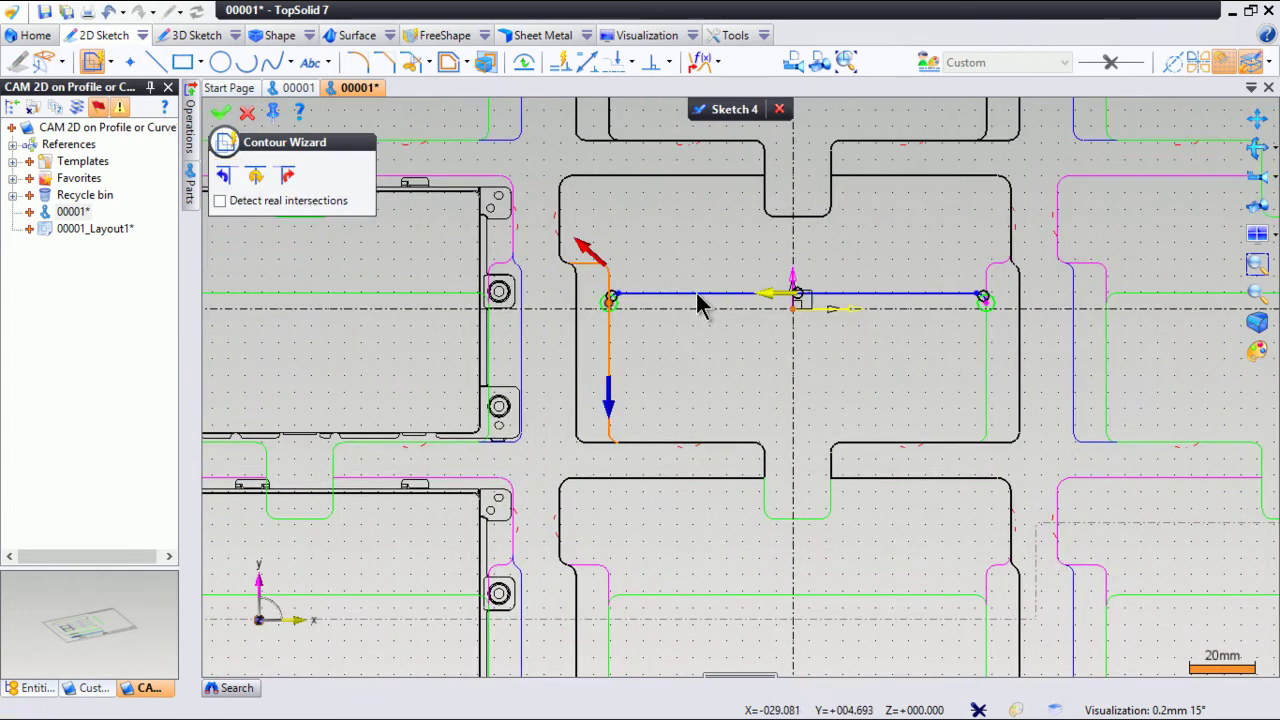
pyautogui.click(609, 395)
pyautogui.click(672, 446)
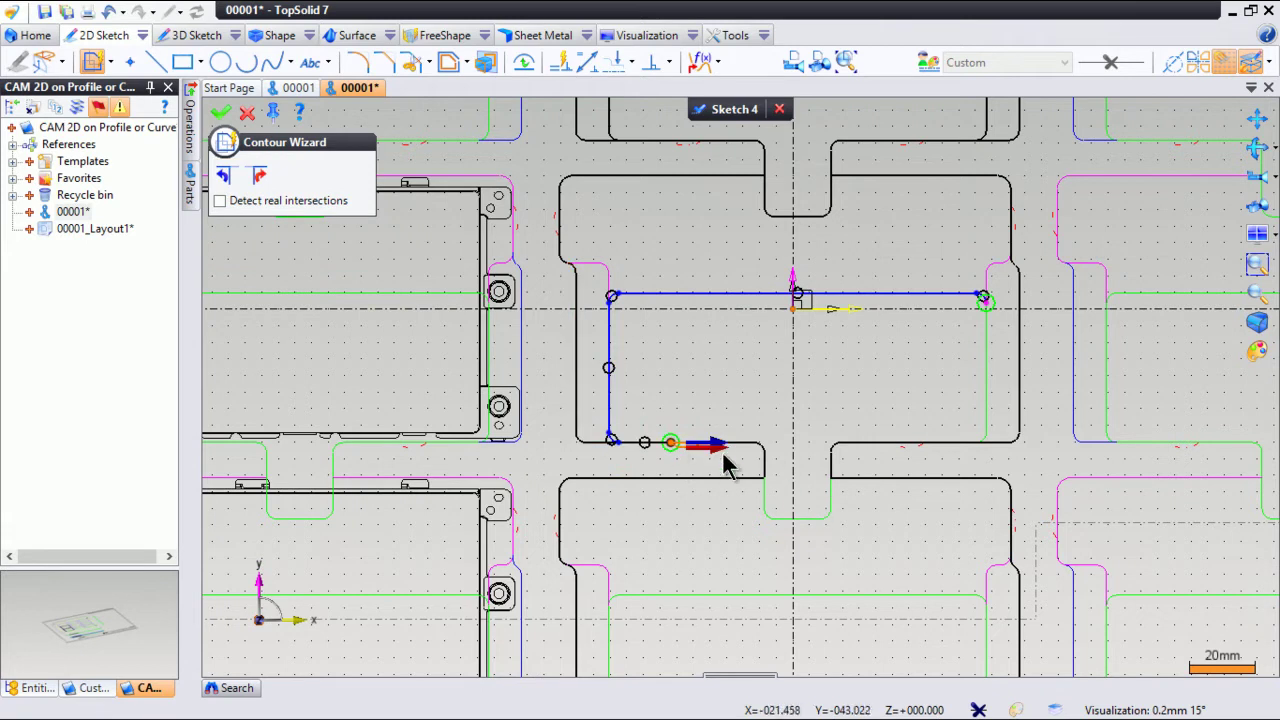
pyautogui.click(718, 445)
pyautogui.click(775, 449)
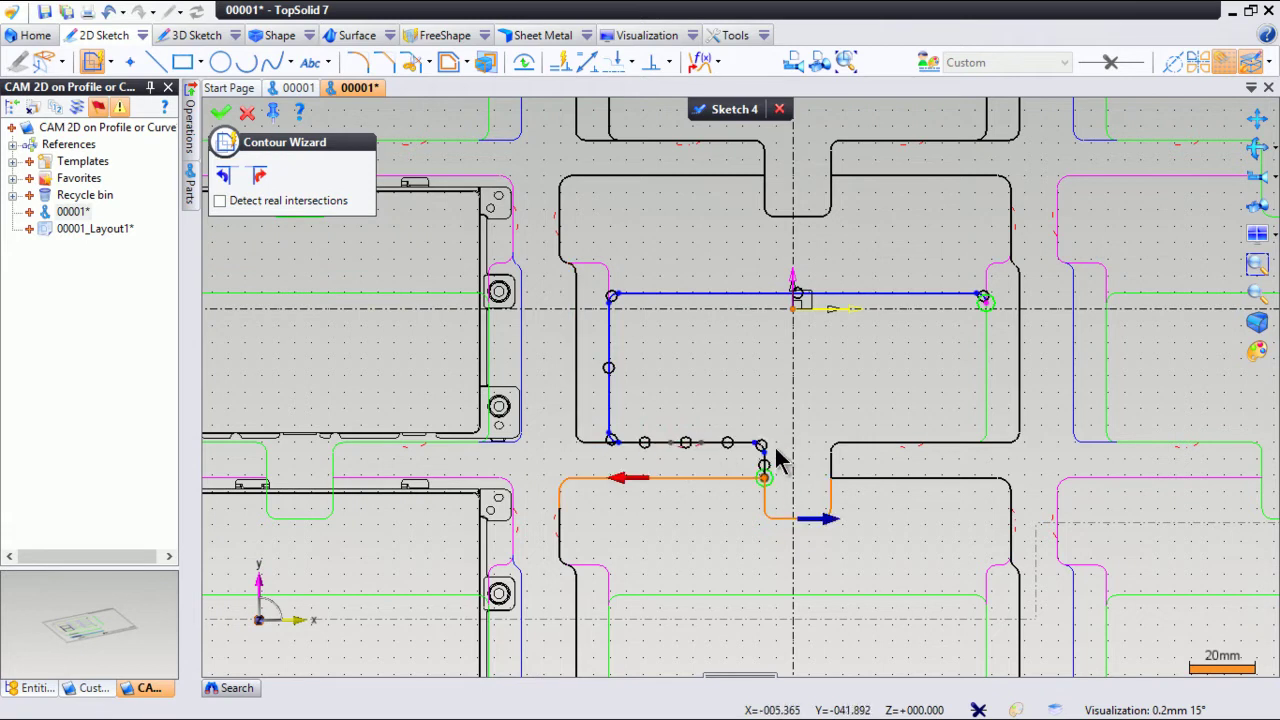
# - Close the centre pocket's inner outline around the lower tab and up the right side, and validate the sketch
pyautogui.click(819, 519)
pyautogui.click(873, 442)
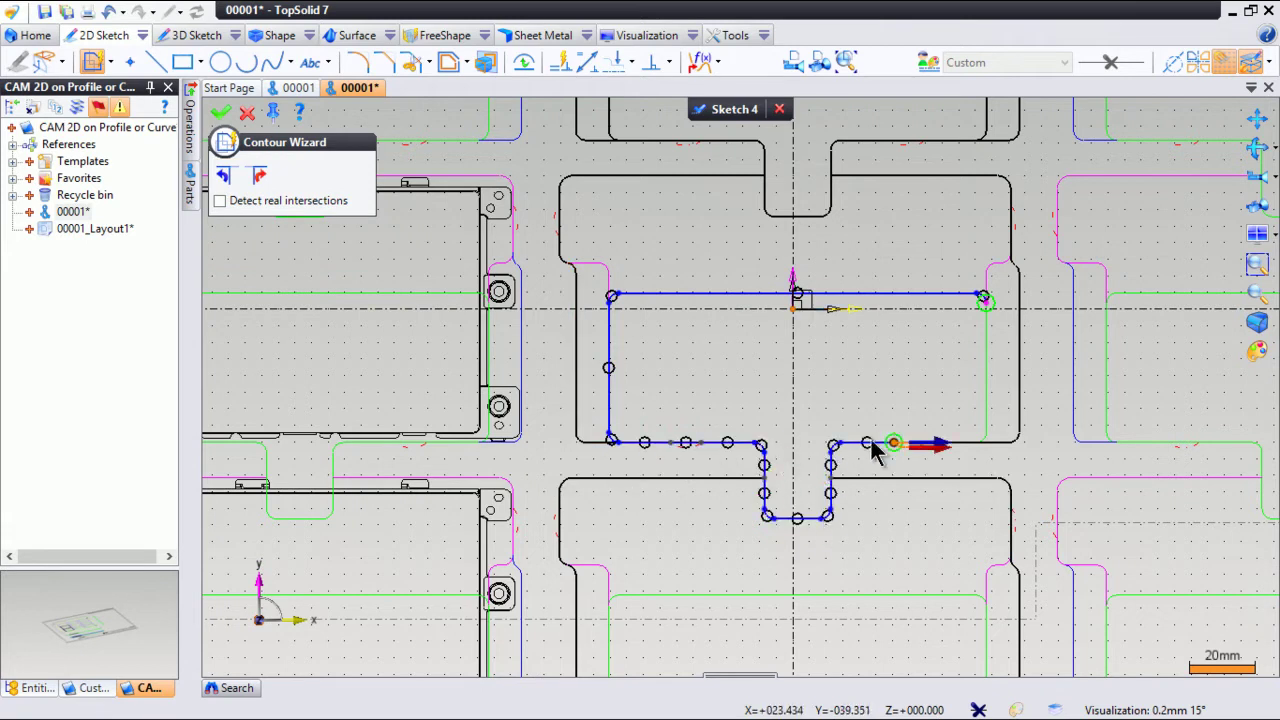
pyautogui.click(952, 441)
pyautogui.click(985, 447)
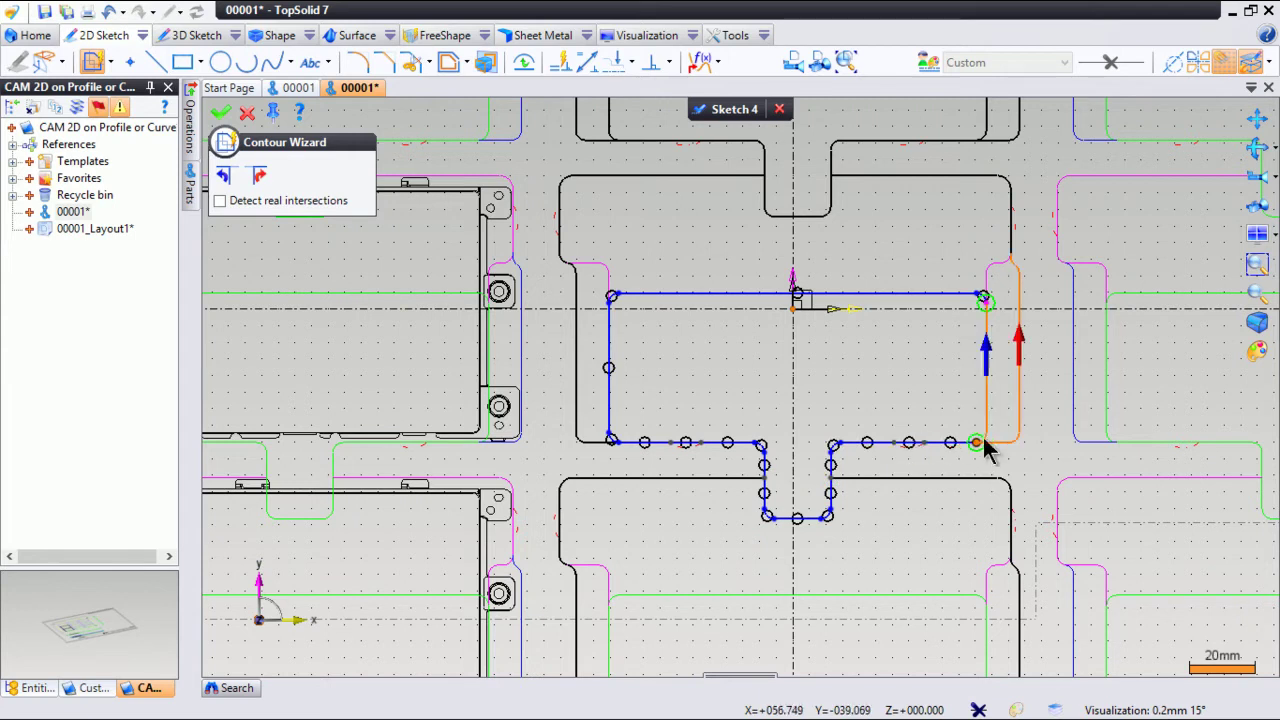
pyautogui.click(988, 365)
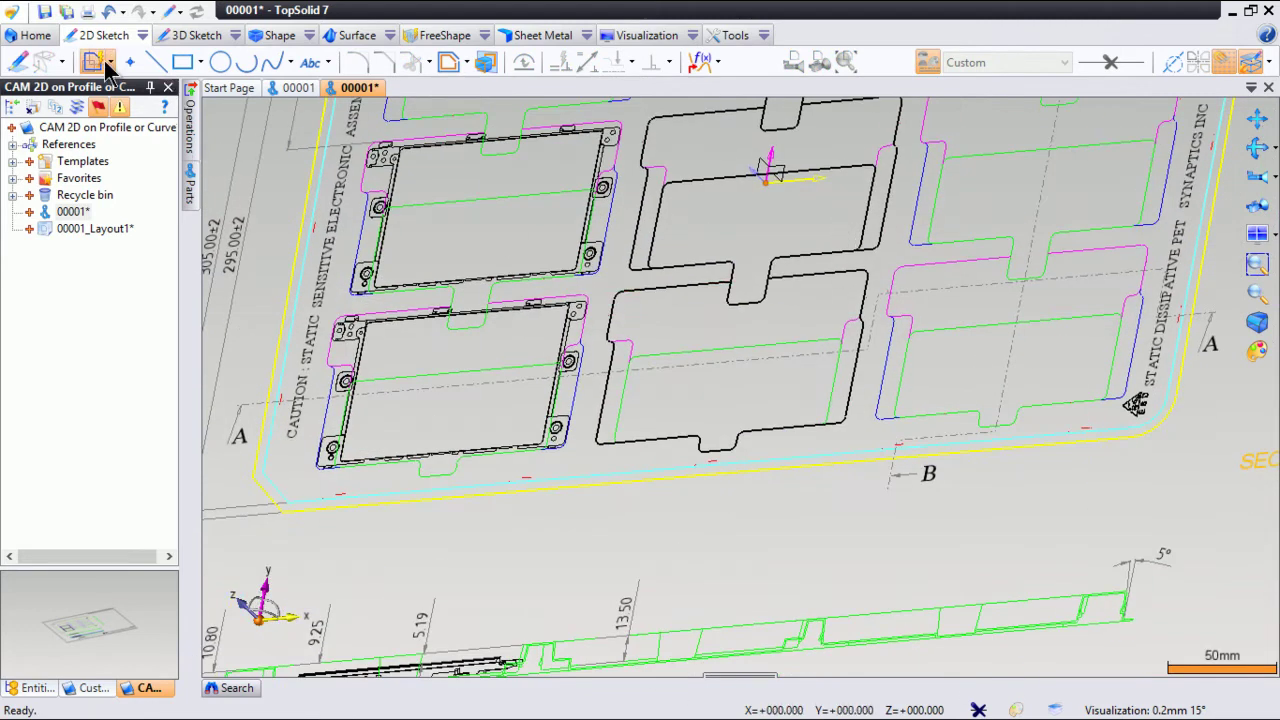
# - Start a new sketch on the centre frame's plane for the bottom-row middle pocket
pyautogui.click(104, 64)
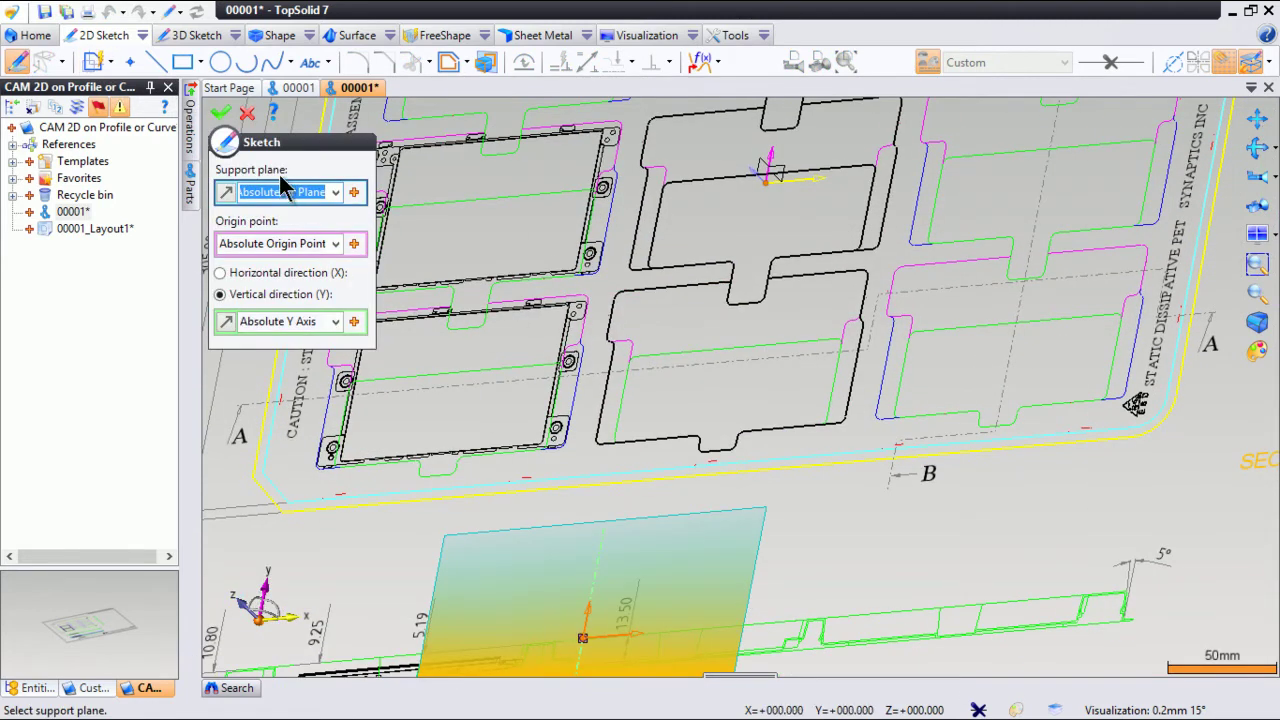
pyautogui.click(222, 113)
pyautogui.rightClick(786, 176)
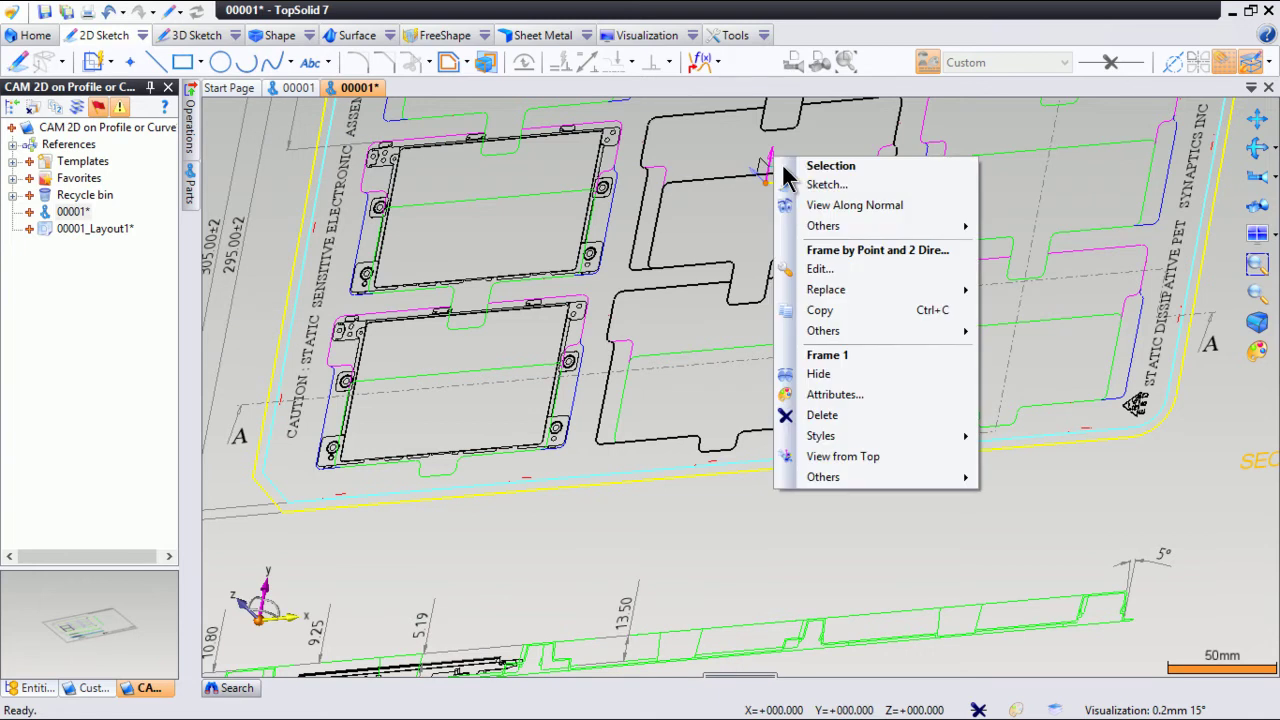
pyautogui.click(820, 275)
pyautogui.rightClick(702, 362)
pyautogui.click(742, 382)
# - With the Contour Wizard, trace the bottom-row middle pocket's inner outline along its upper edge, left side and lower-left edge
pyautogui.scroll(5, 757, 455)
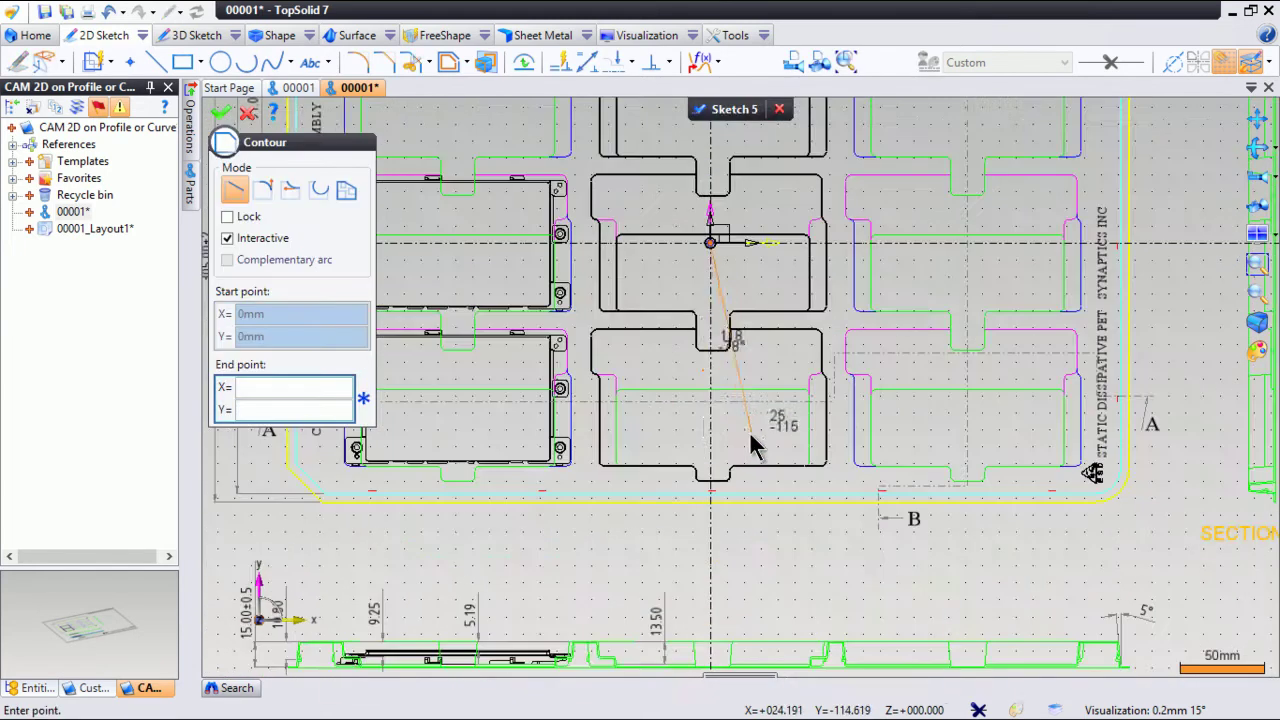
pyautogui.scroll(3, 710, 310)
pyautogui.click(93, 62)
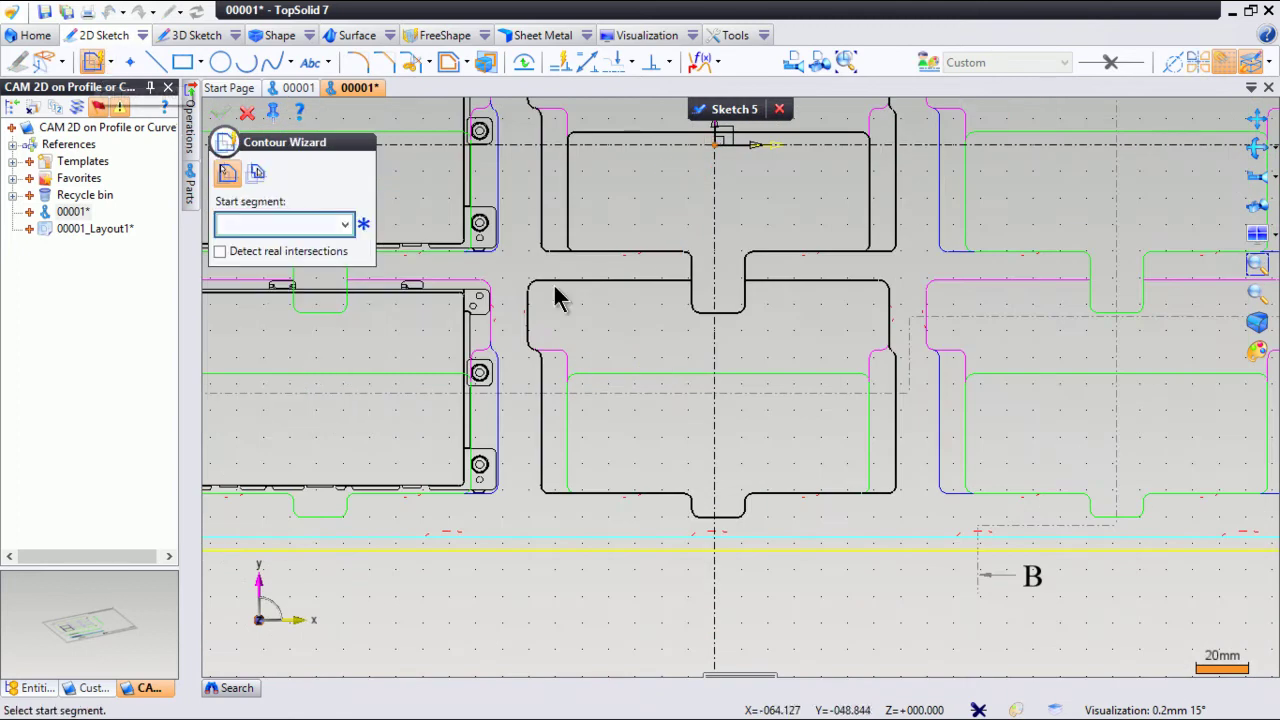
pyautogui.click(603, 372)
pyautogui.click(568, 460)
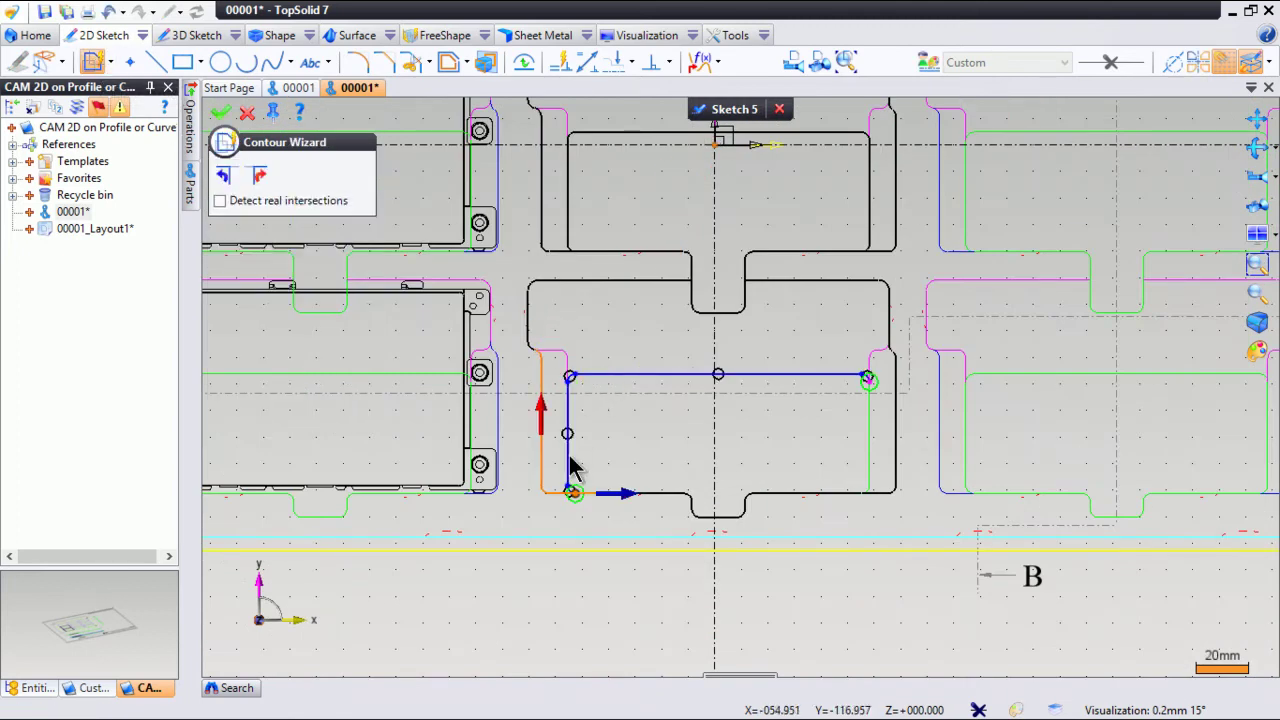
pyautogui.click(625, 493)
pyautogui.click(670, 502)
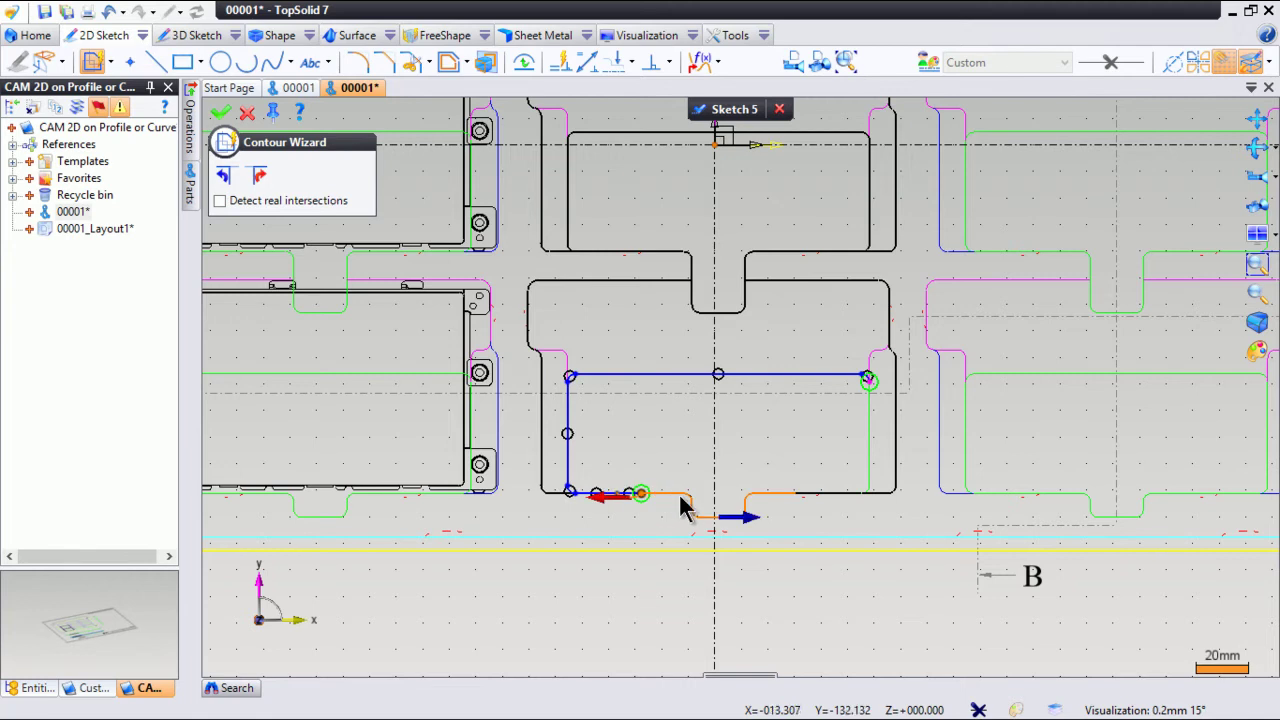
# - Close the bottom-row pocket outline around the lower tab and up the right side, and validate the sketch
pyautogui.click(740, 517)
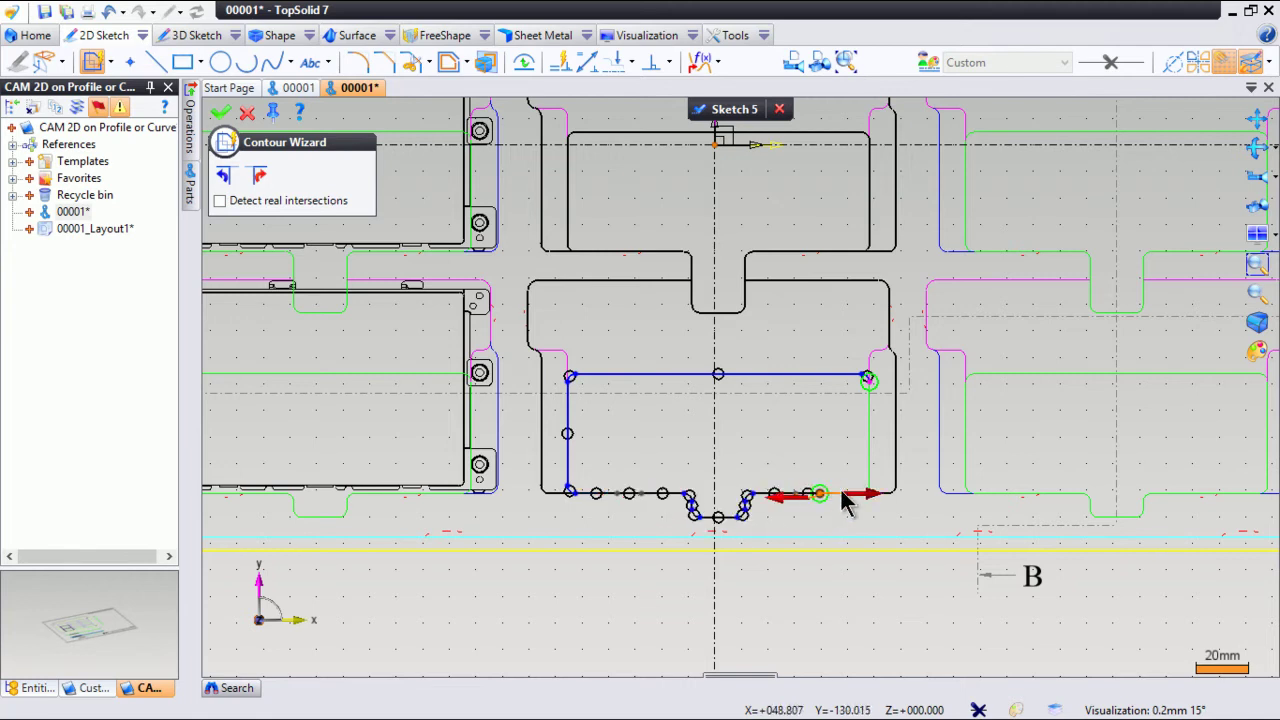
pyautogui.click(875, 502)
pyautogui.click(870, 426)
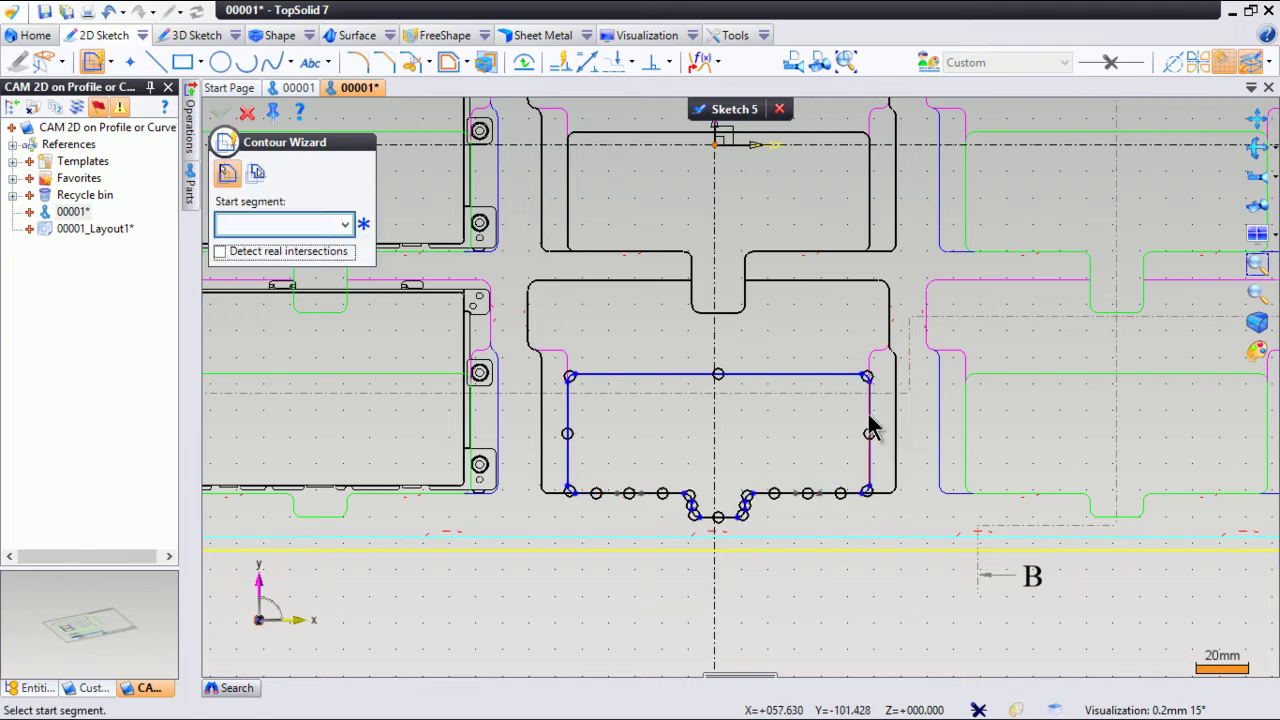
pyautogui.click(728, 112)
# - Open a new sketch on the centre frame's plane for the tray's outer border
pyautogui.scroll(-5, 800, 380)
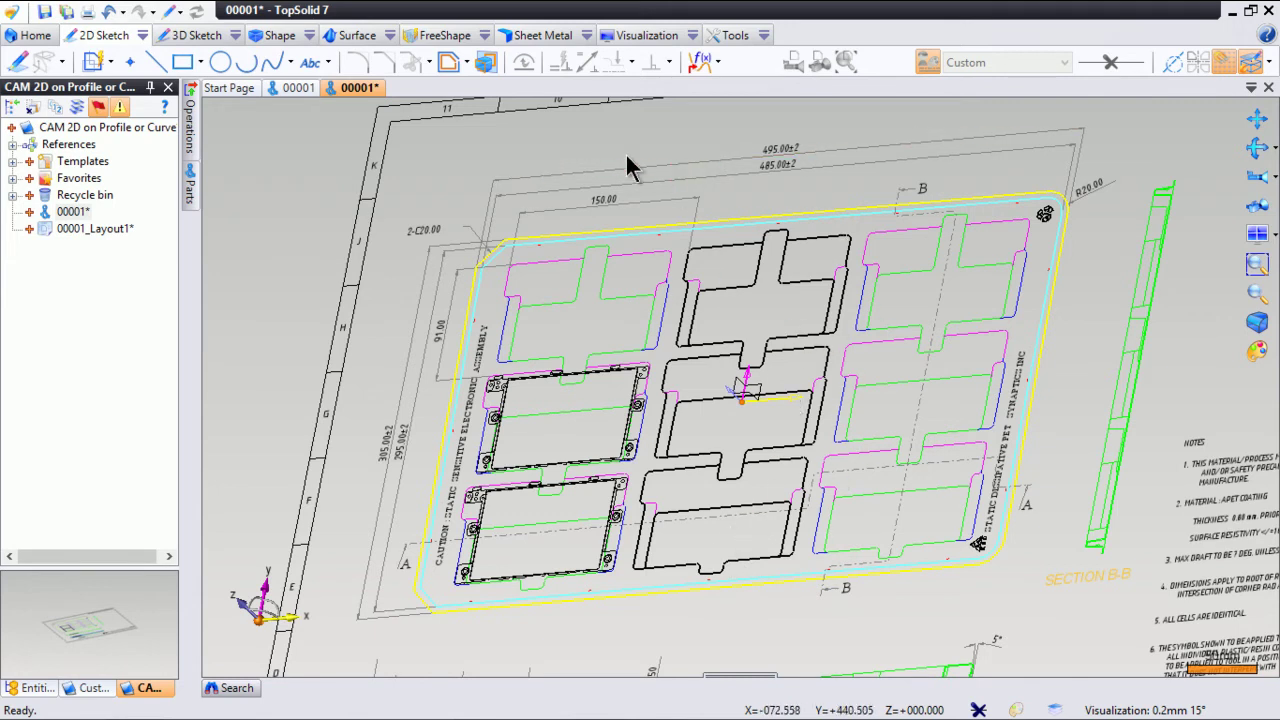
pyautogui.rightClick(750, 380)
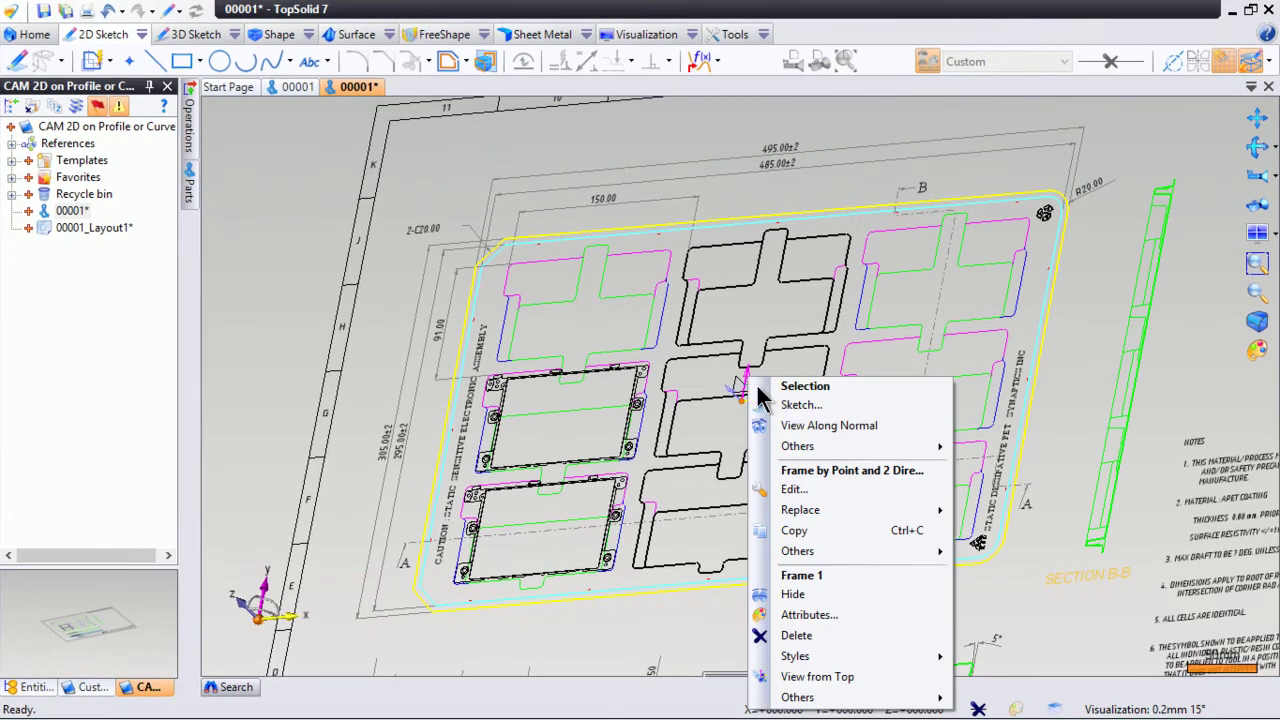
pyautogui.click(816, 406)
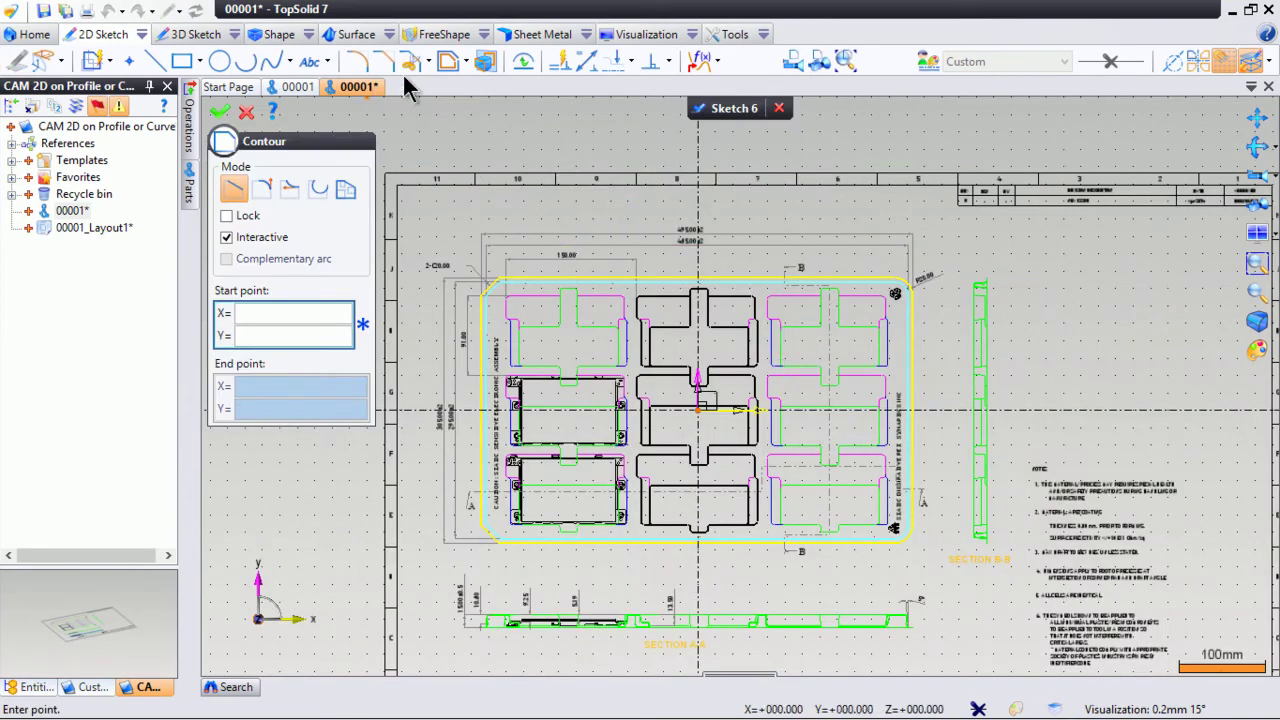
# - Project the inner of the tray's two border outlines into the sketch as a whole profile, and validate the sketch
pyautogui.click(493, 58)
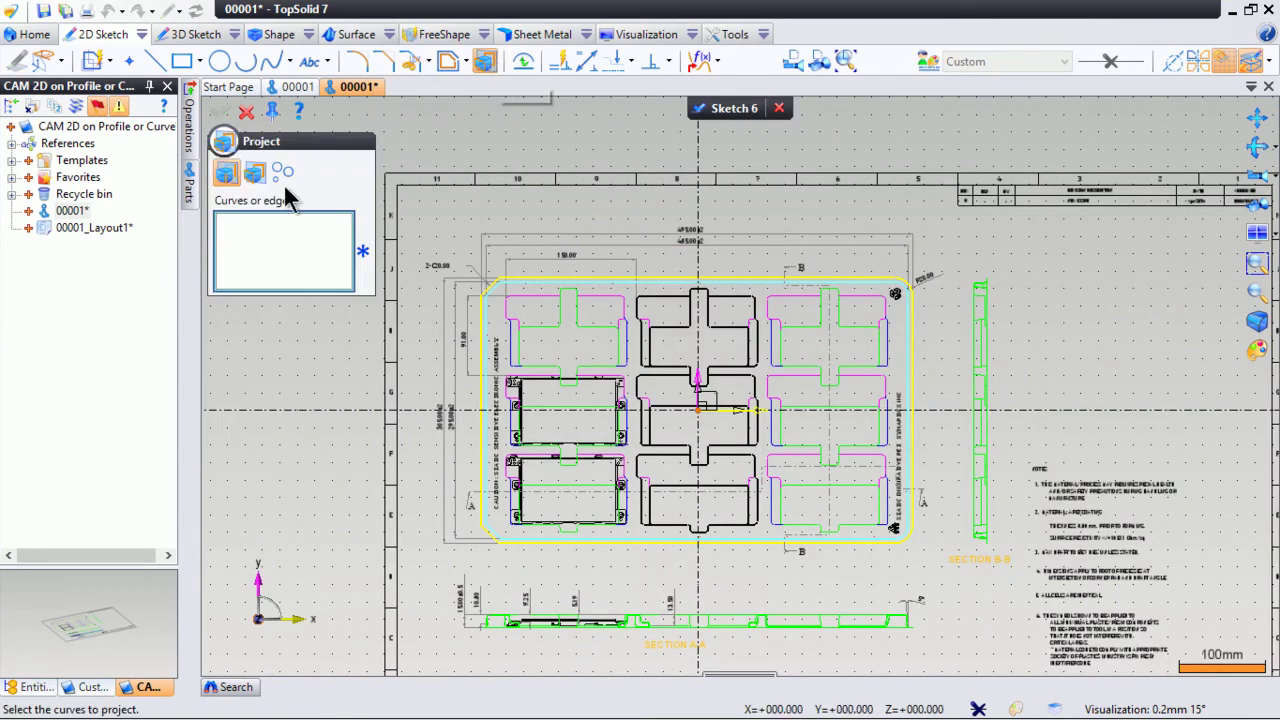
pyautogui.click(254, 173)
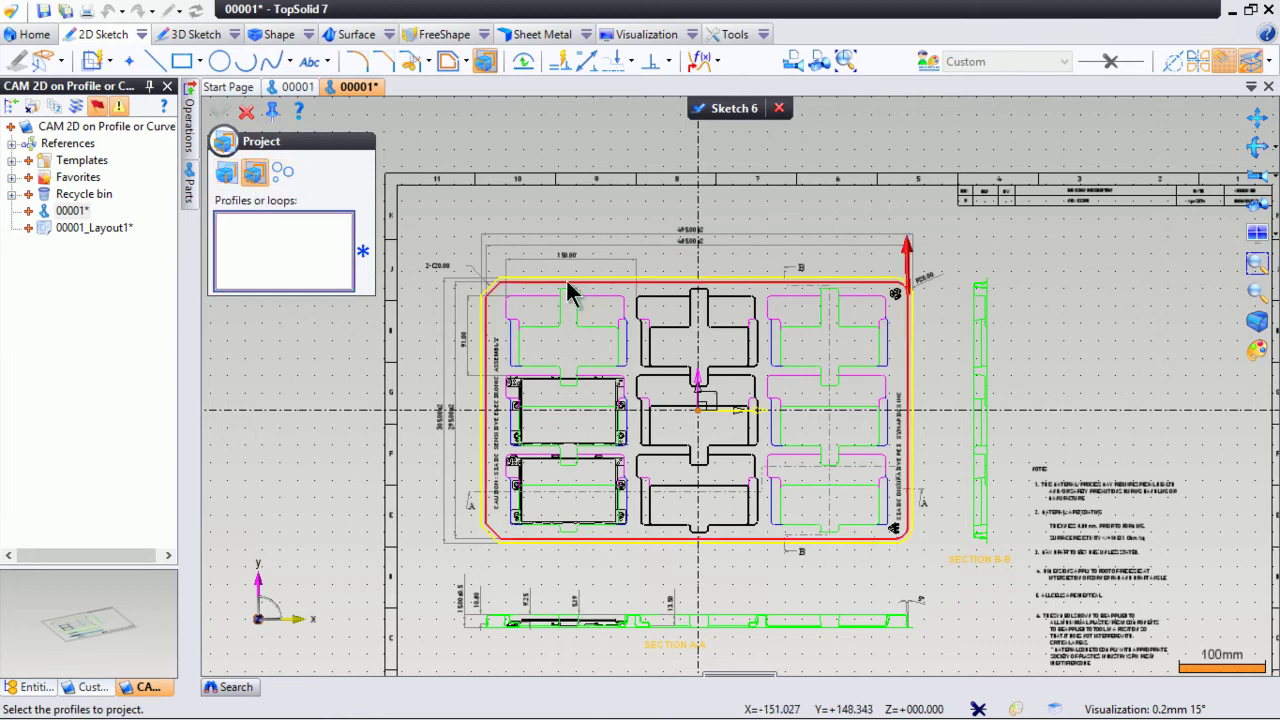
pyautogui.click(567, 282)
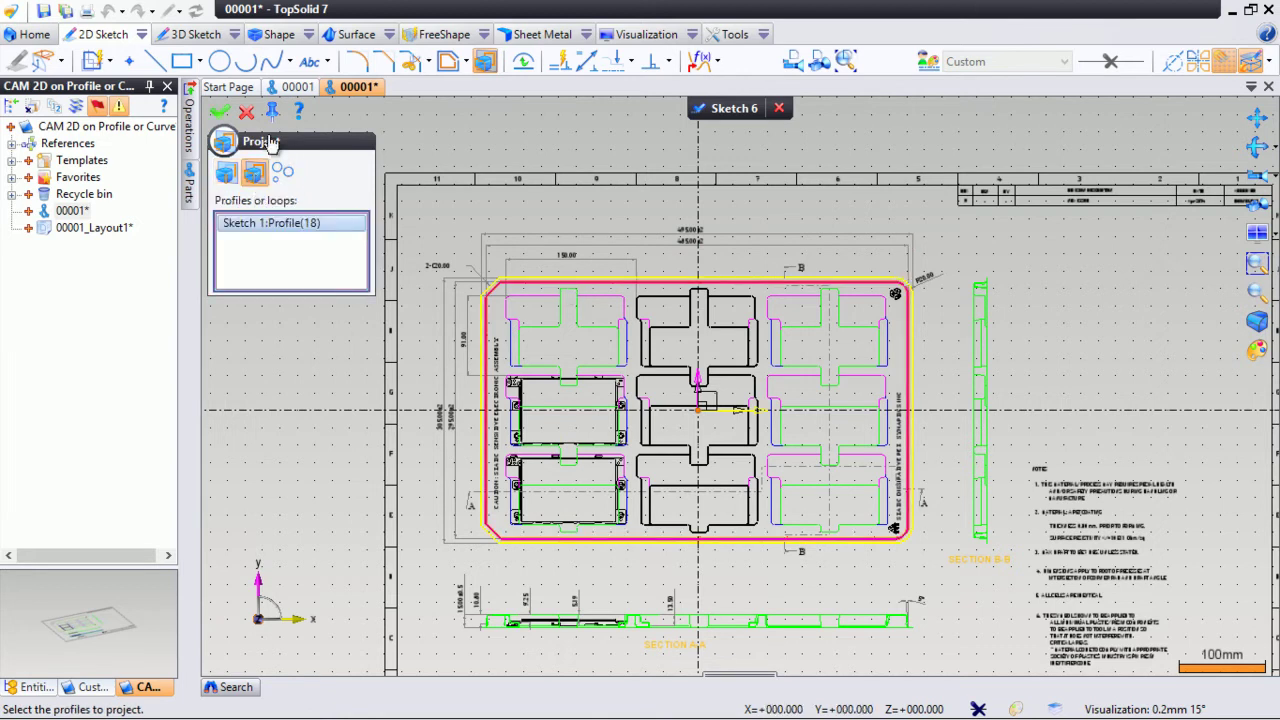
pyautogui.click(222, 112)
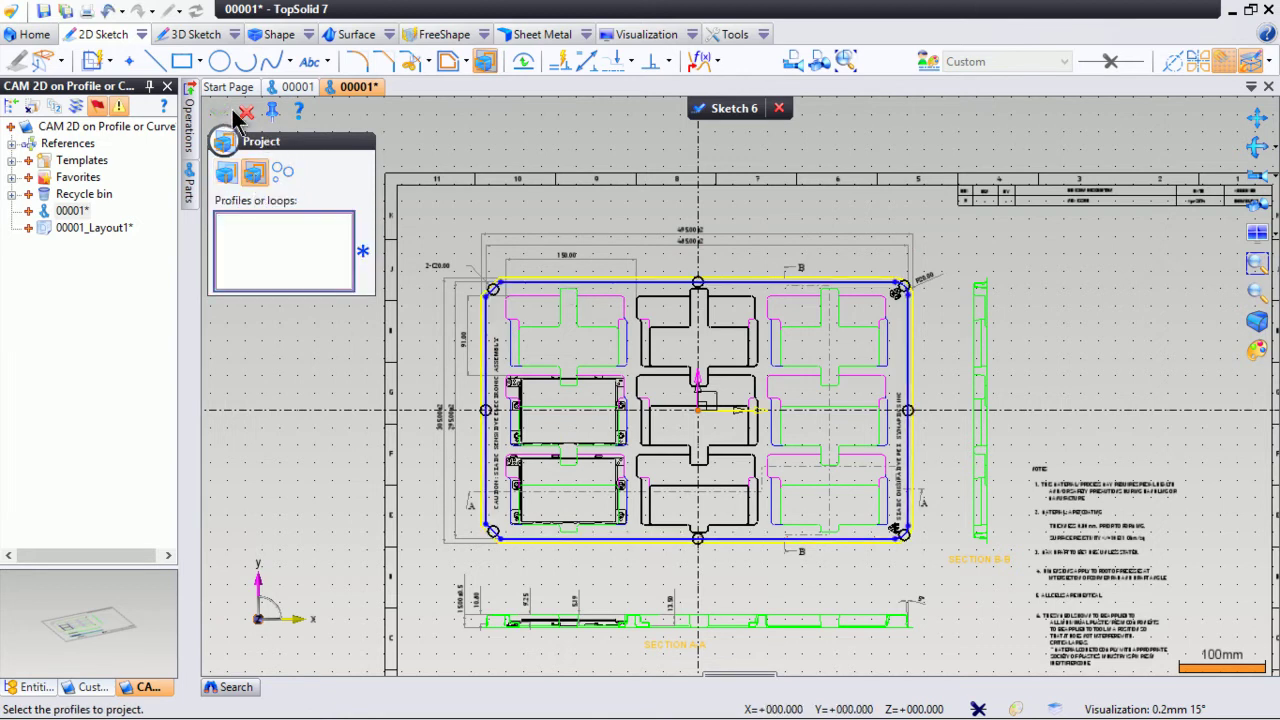
pyautogui.click(726, 109)
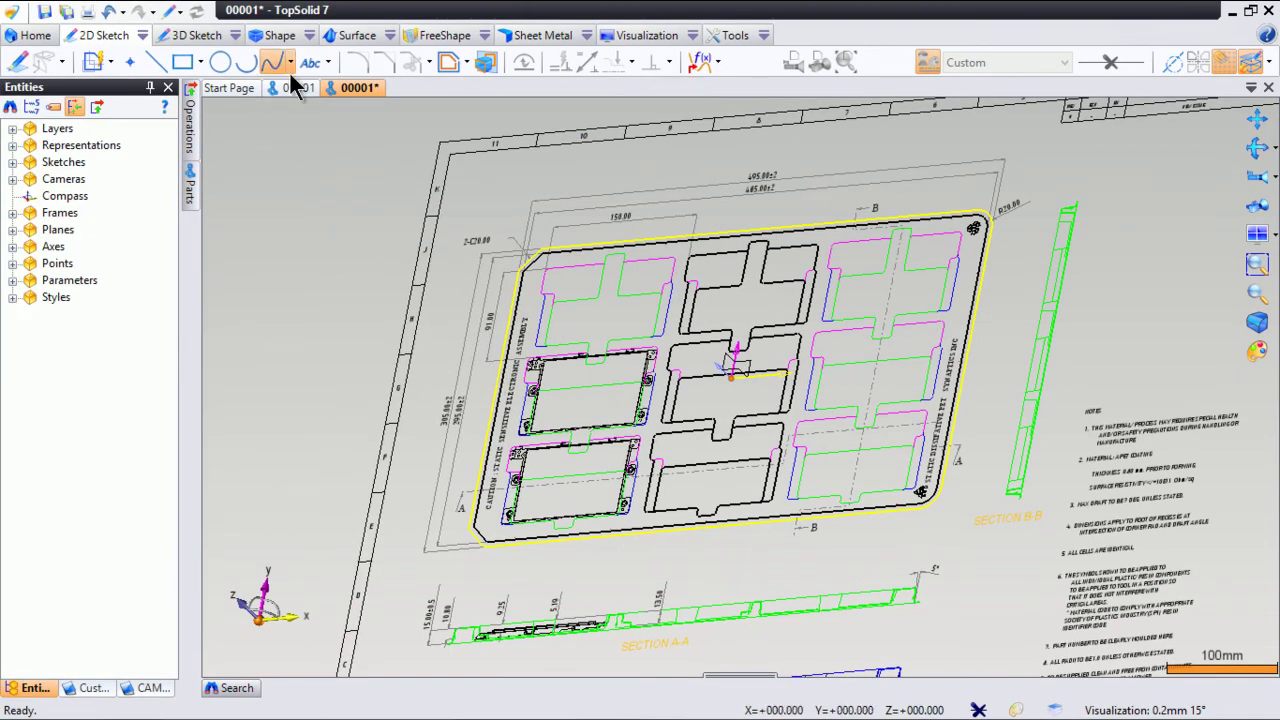
# - List the sketches among the document's entities and hide Sketch 1, the imported drawing
pyautogui.click(86, 688)
pyautogui.click(34, 688)
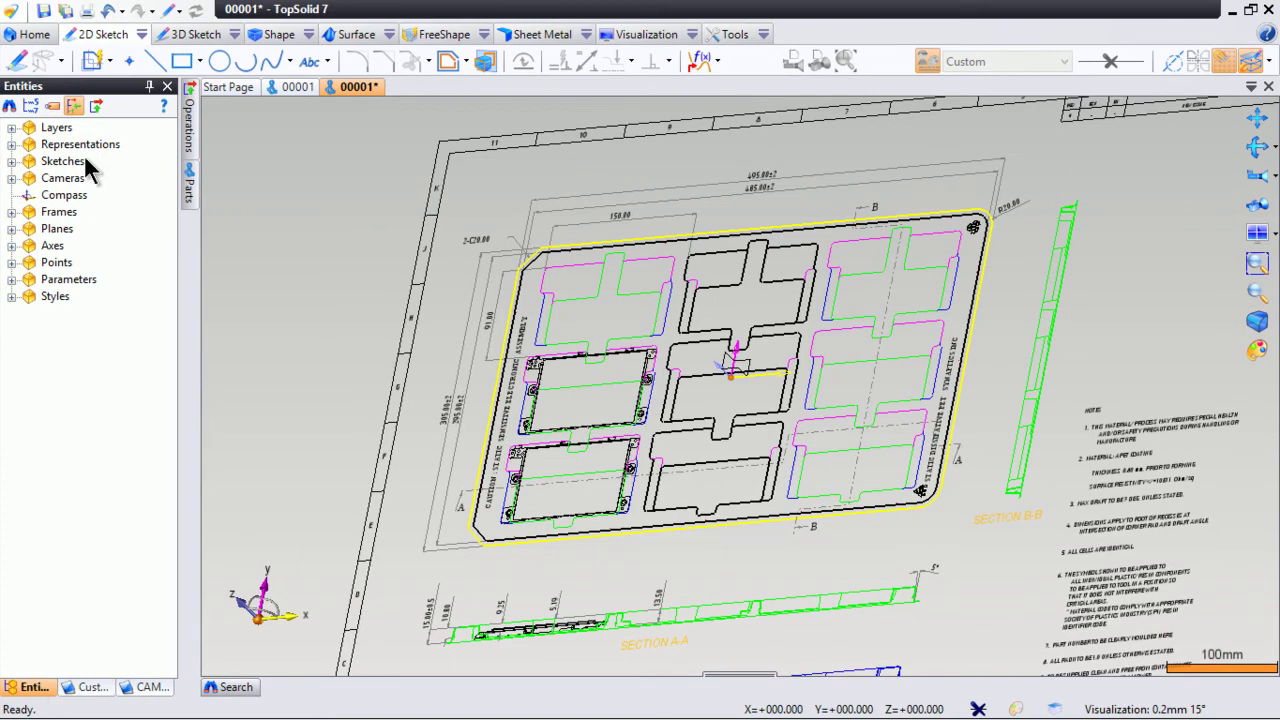
pyautogui.click(13, 161)
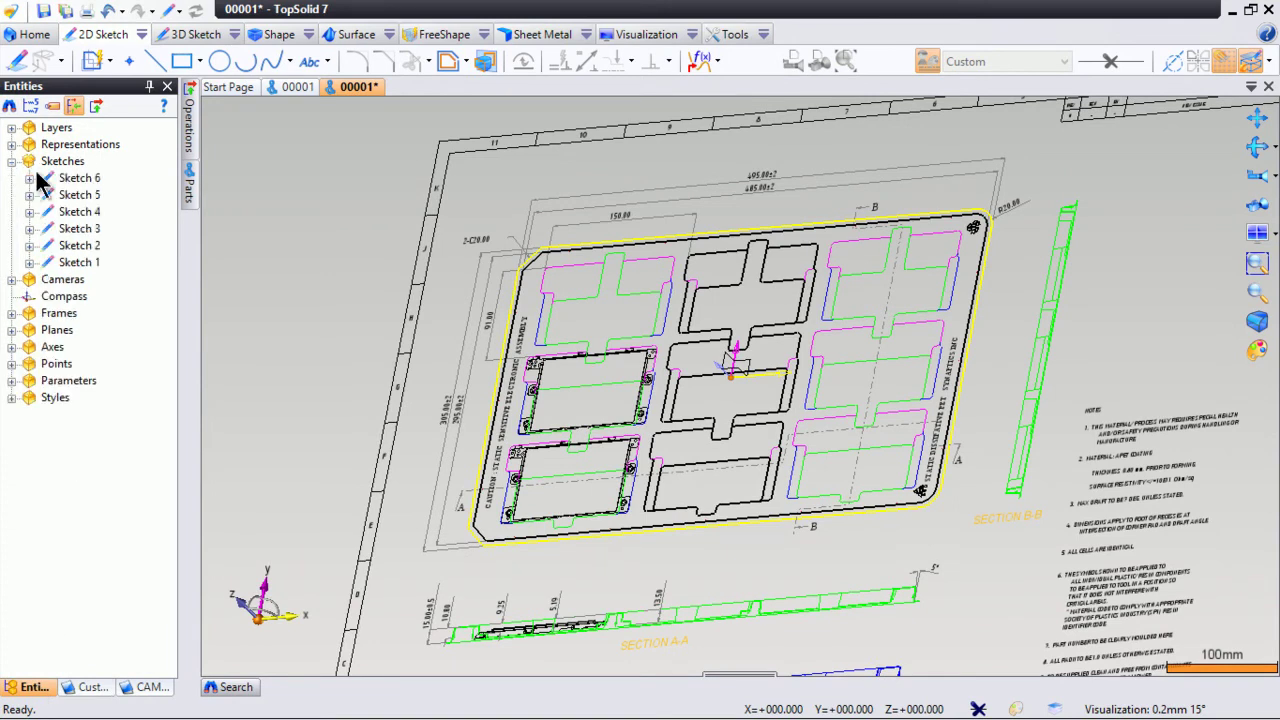
pyautogui.click(85, 262)
pyautogui.click(88, 245)
pyautogui.click(85, 179)
pyautogui.click(88, 264)
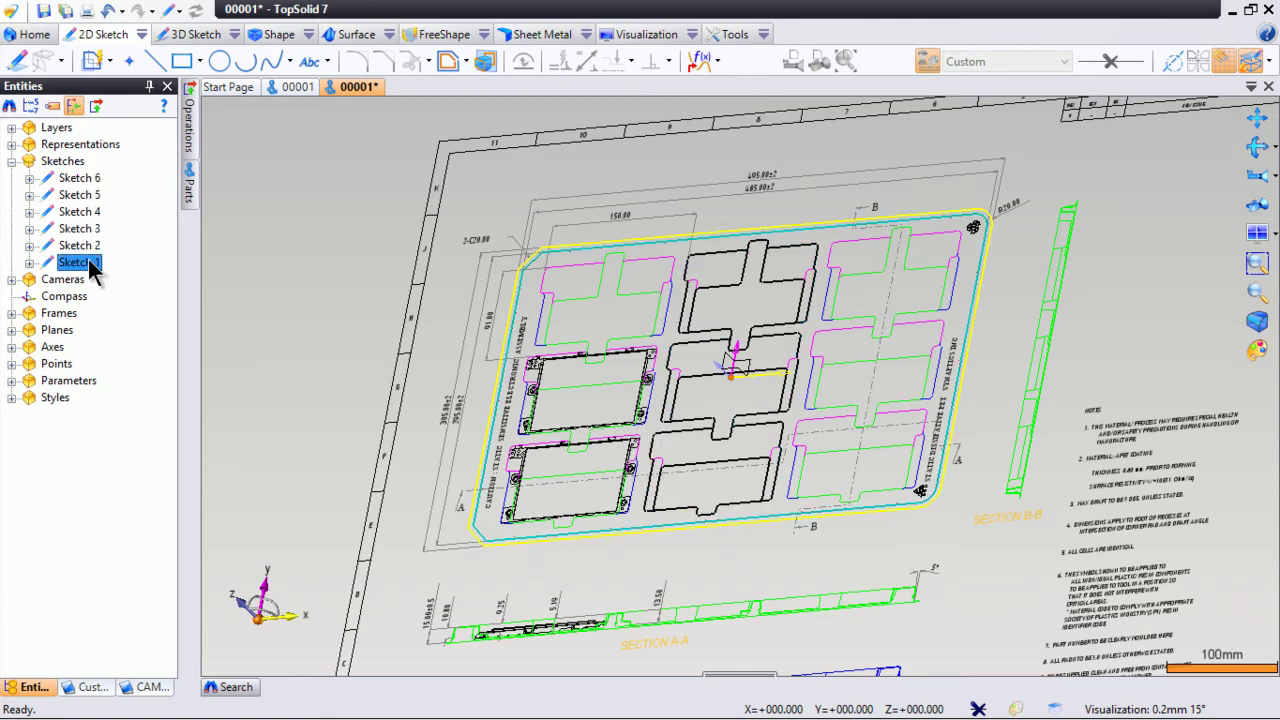
pyautogui.rightClick(88, 259)
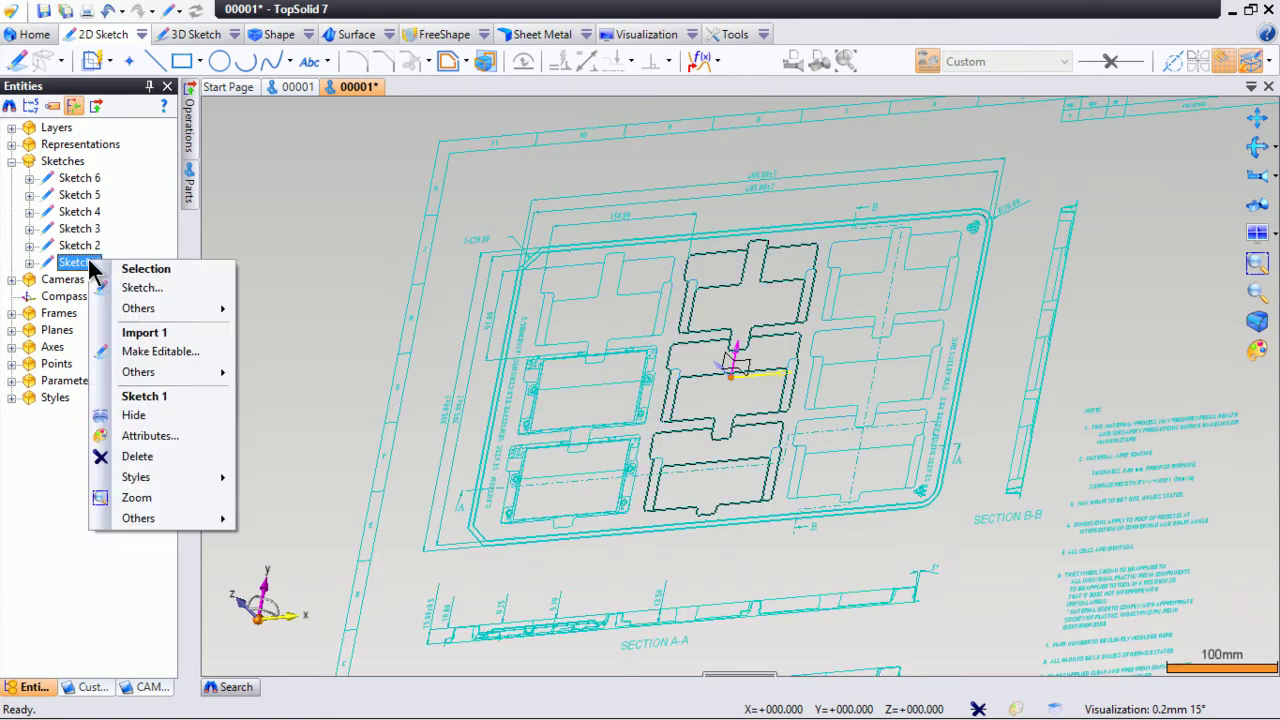
pyautogui.click(153, 412)
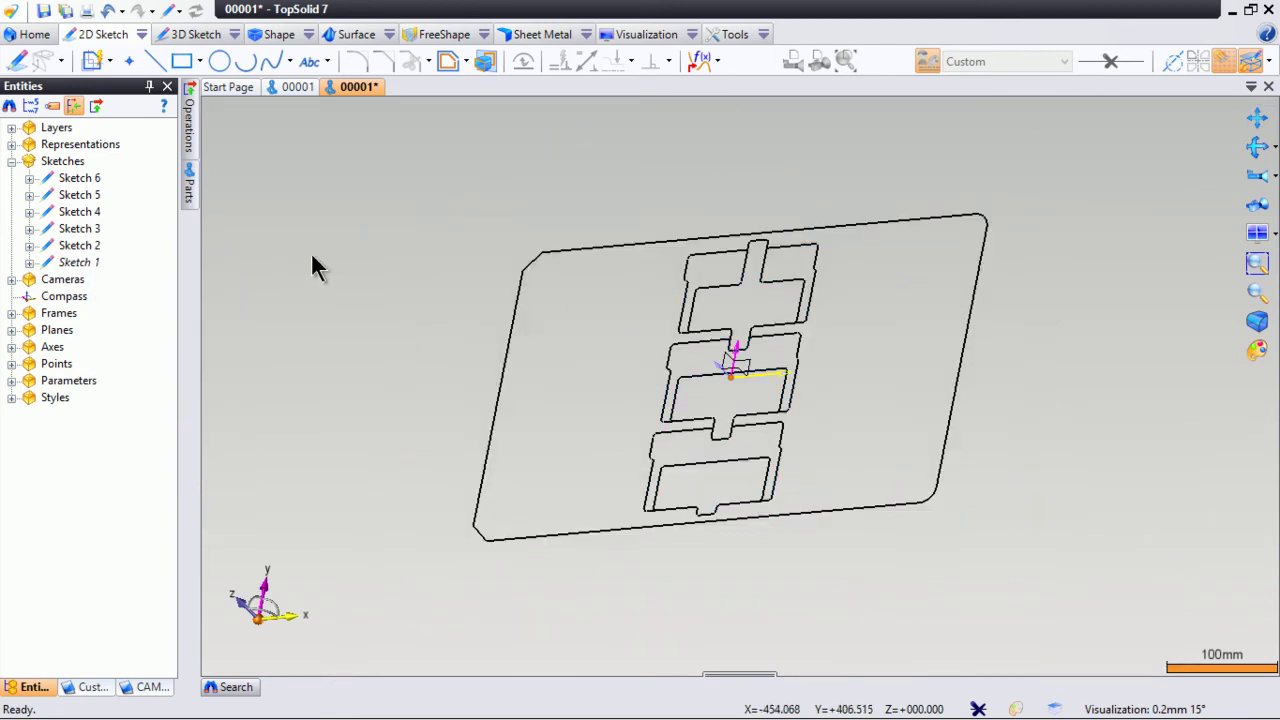
# - Add Sketch 2 through Sketch 6 to the Detailed Representation
pyautogui.moveTo(991, 424)
pyautogui.mouseDown(button='middle')
pyautogui.moveTo(890, 423)
pyautogui.moveTo(934, 400)
pyautogui.moveTo(966, 423)
pyautogui.moveTo(934, 434)
pyautogui.mouseUp(button='middle')
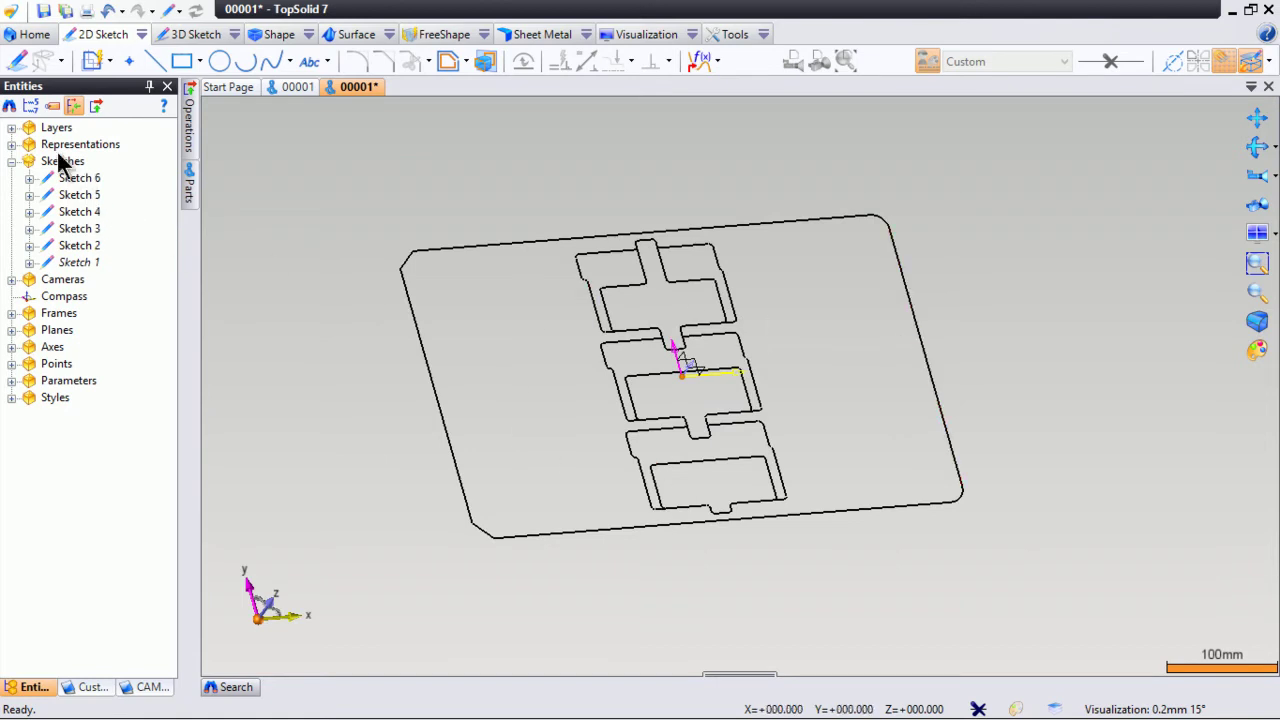
pyautogui.click(11, 144)
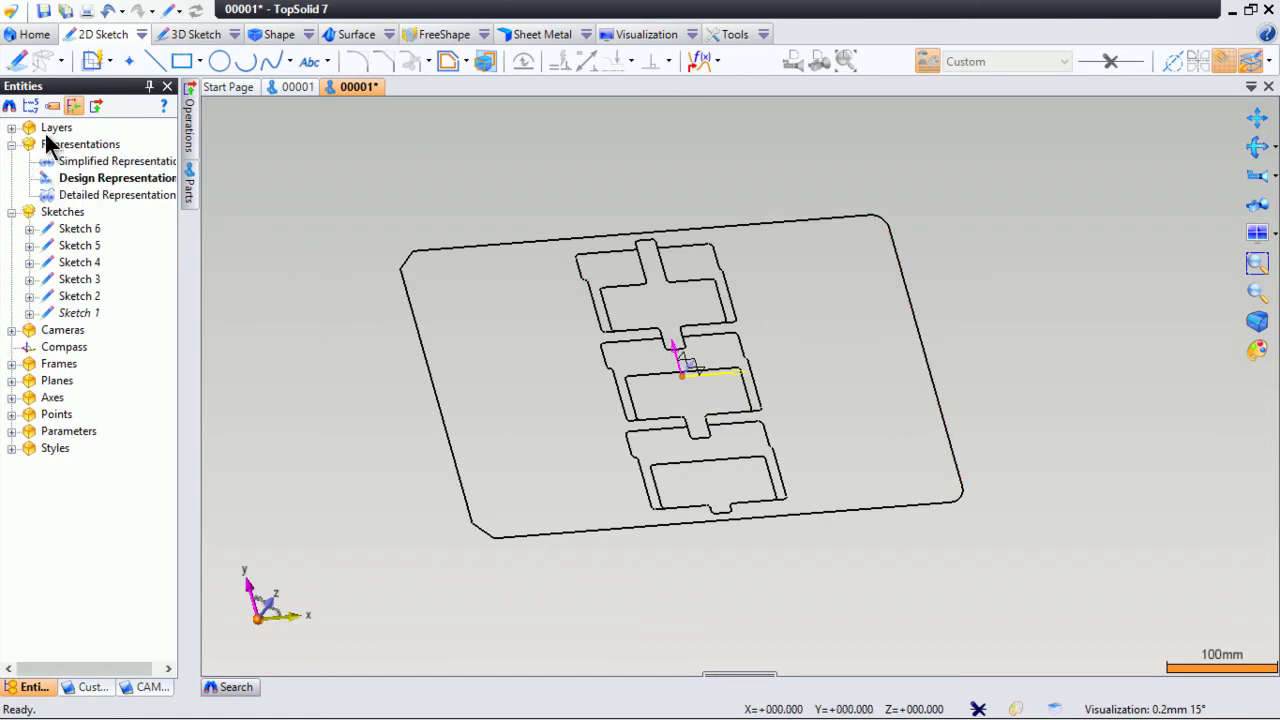
pyautogui.click(113, 195)
pyautogui.click(119, 177)
pyautogui.click(90, 295)
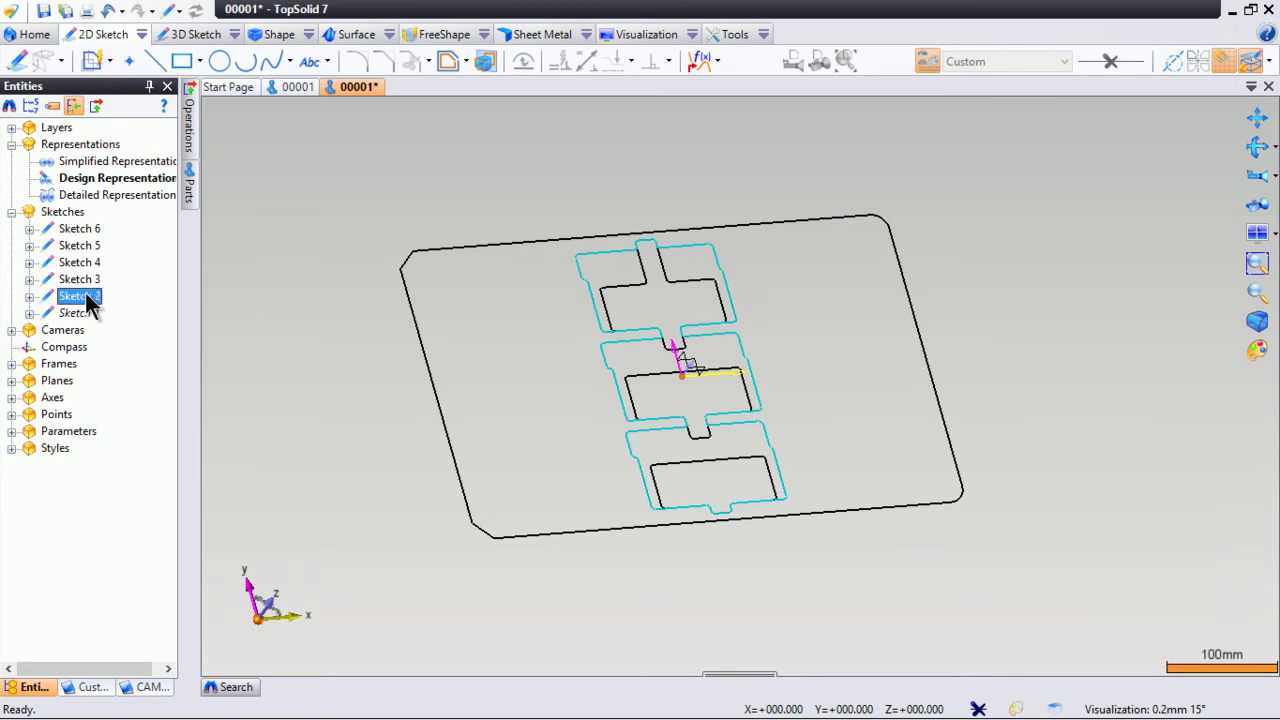
pyautogui.keyDown('shift'); pyautogui.click(93, 230); pyautogui.keyUp('shift')
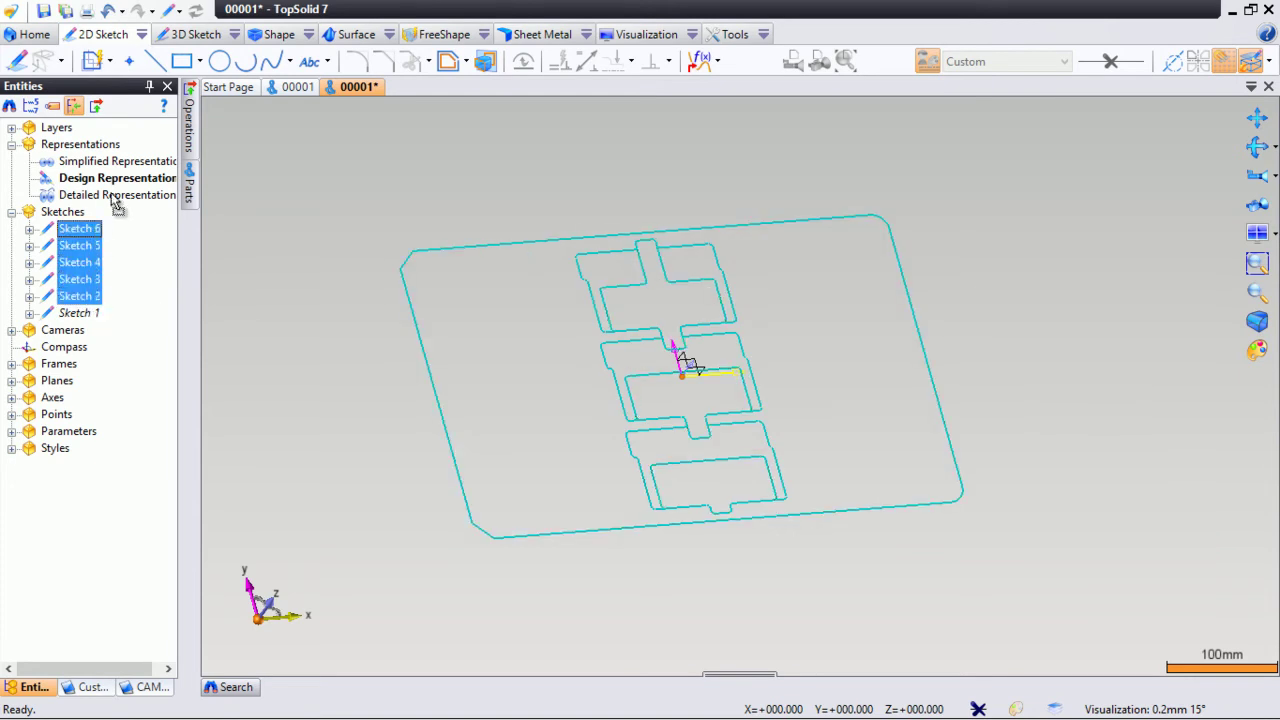
pyautogui.press('Escape')
# - Add Sketch 2 through Sketch 6 to the Design Representation as well
pyautogui.click(88, 295)
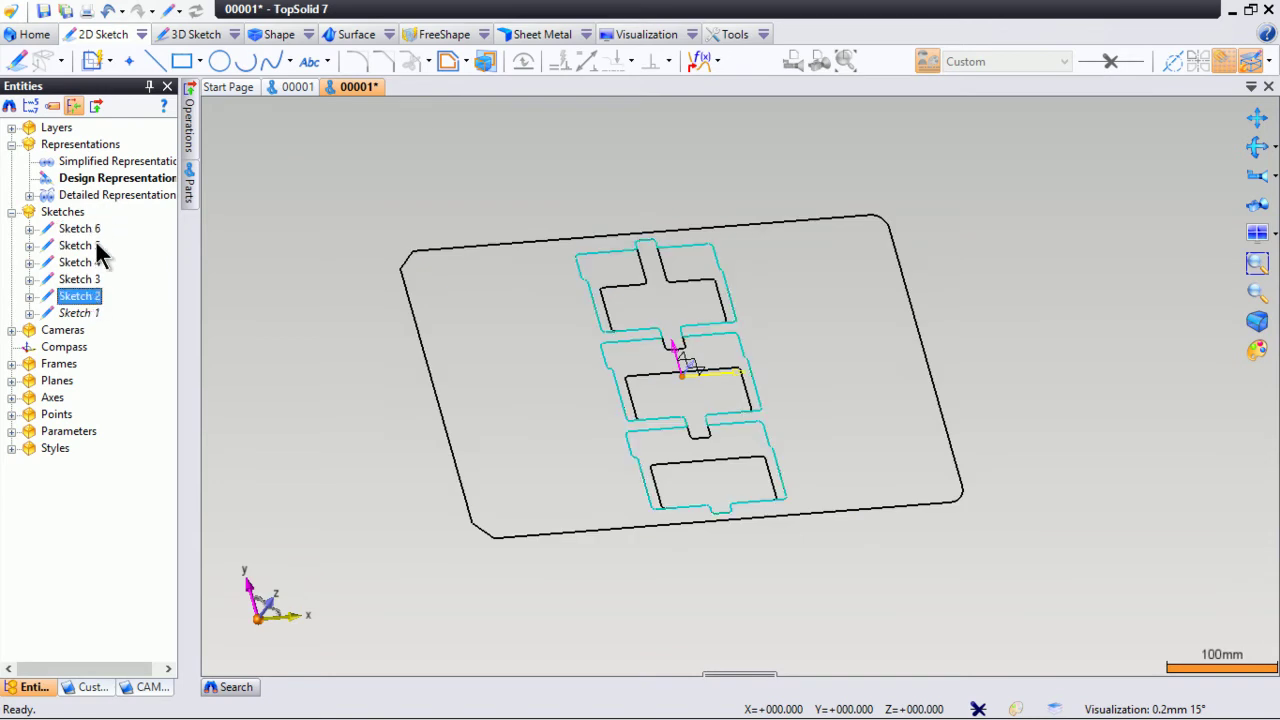
pyautogui.keyDown('shift'); pyautogui.click(94, 229); pyautogui.keyUp('shift')
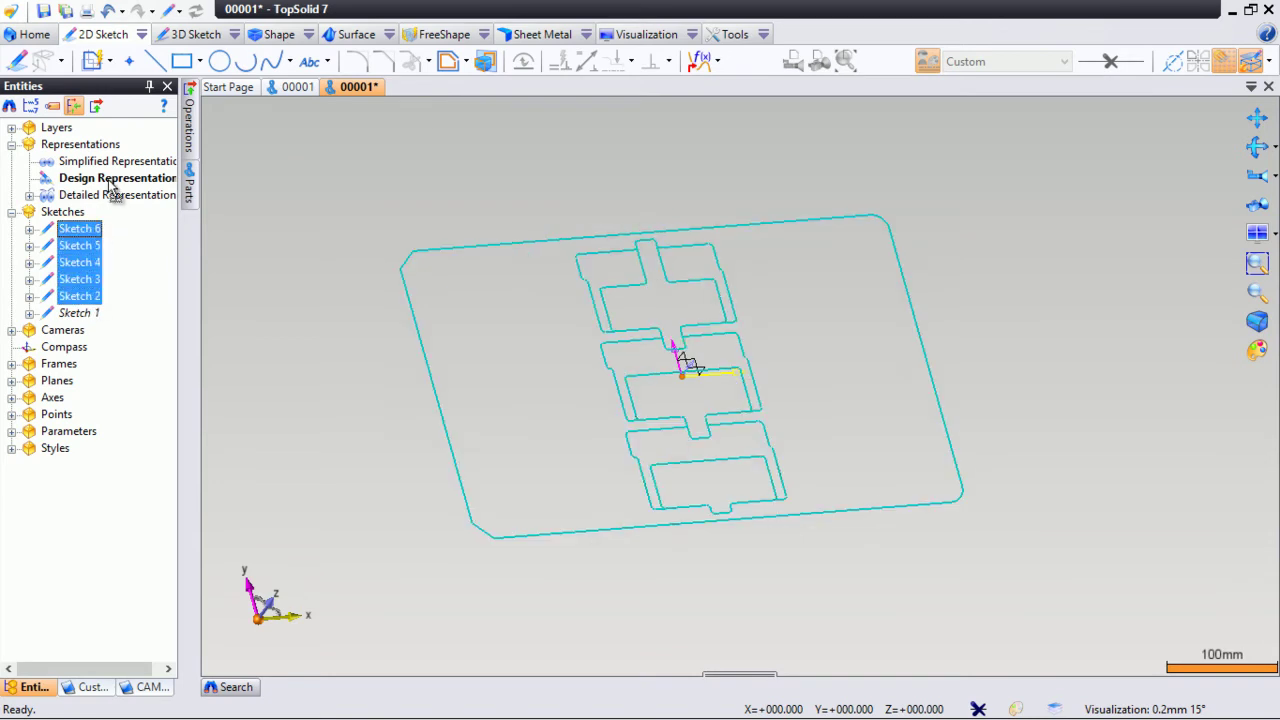
pyautogui.press('Escape')
# - Add Sketch 2 through Sketch 6 to the Simplified Representation
pyautogui.click(80, 295)
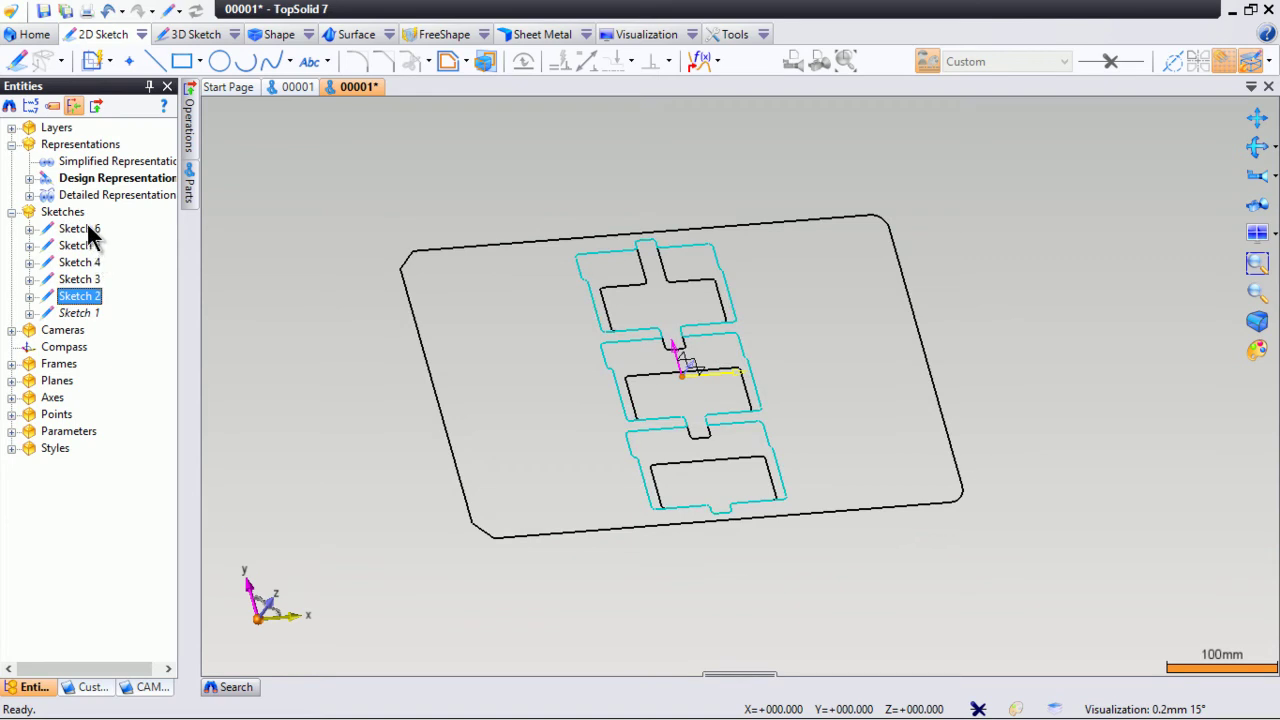
pyautogui.keyDown('shift'); pyautogui.click(90, 230); pyautogui.keyUp('shift')
pyautogui.moveTo(100, 215); pyautogui.dragTo(129, 167)
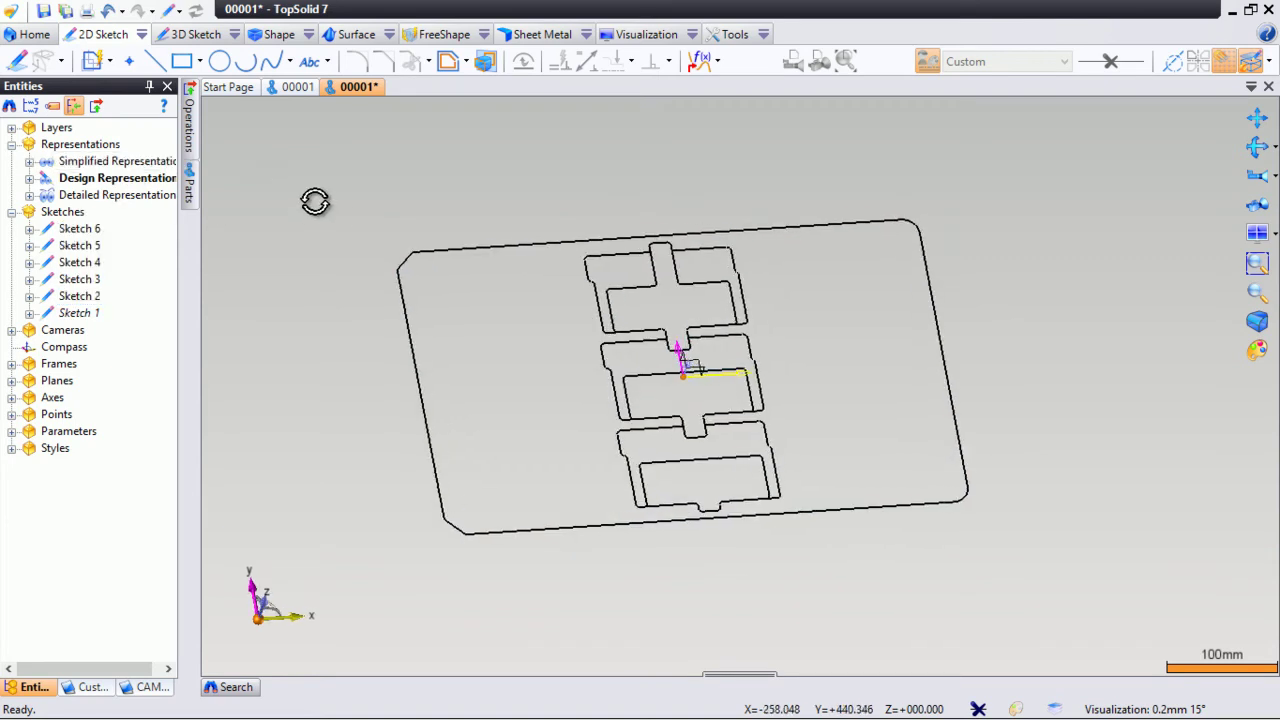
# - Expand the Detailed, Design and Simplified Representations to check which sketches each contains, and save the part document
pyautogui.click(108, 10)
pyautogui.click(30, 196)
pyautogui.click(30, 179)
pyautogui.click(30, 162)
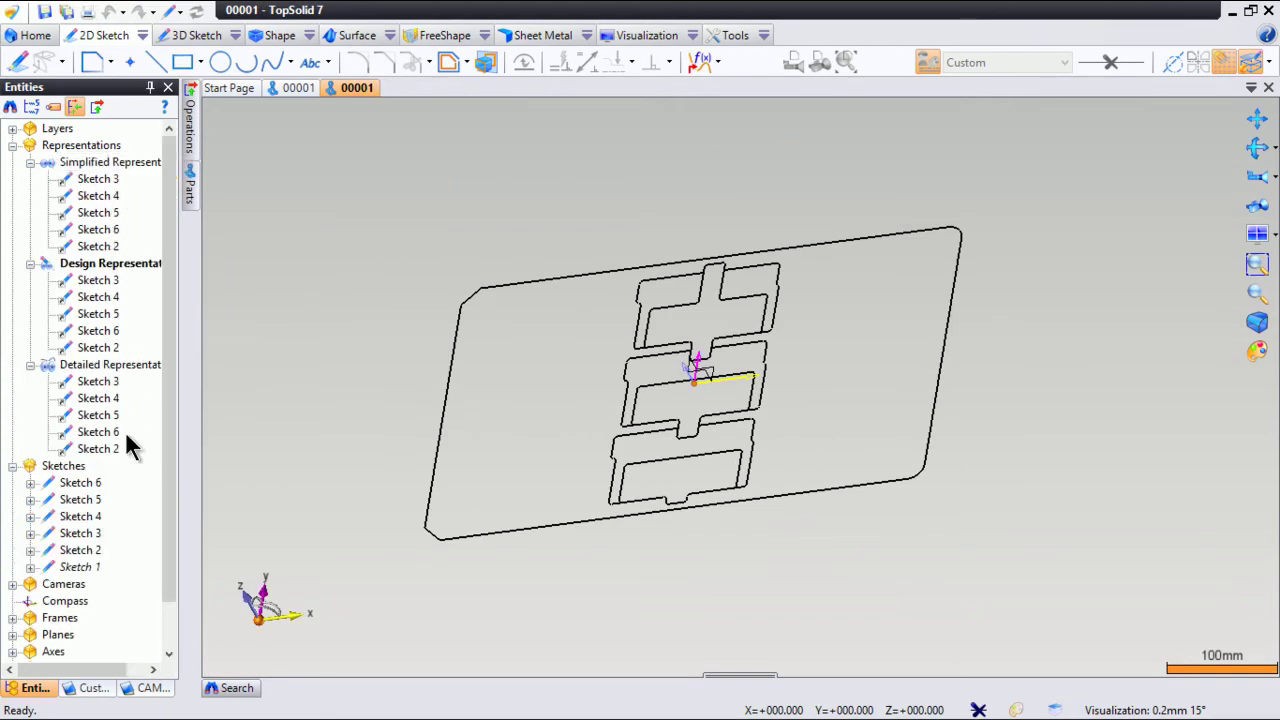
pyautogui.moveTo(326, 155)
pyautogui.mouseDown(button='middle')
pyautogui.moveTo(374, 154)
pyautogui.moveTo(342, 163)
pyautogui.mouseUp(button='middle')
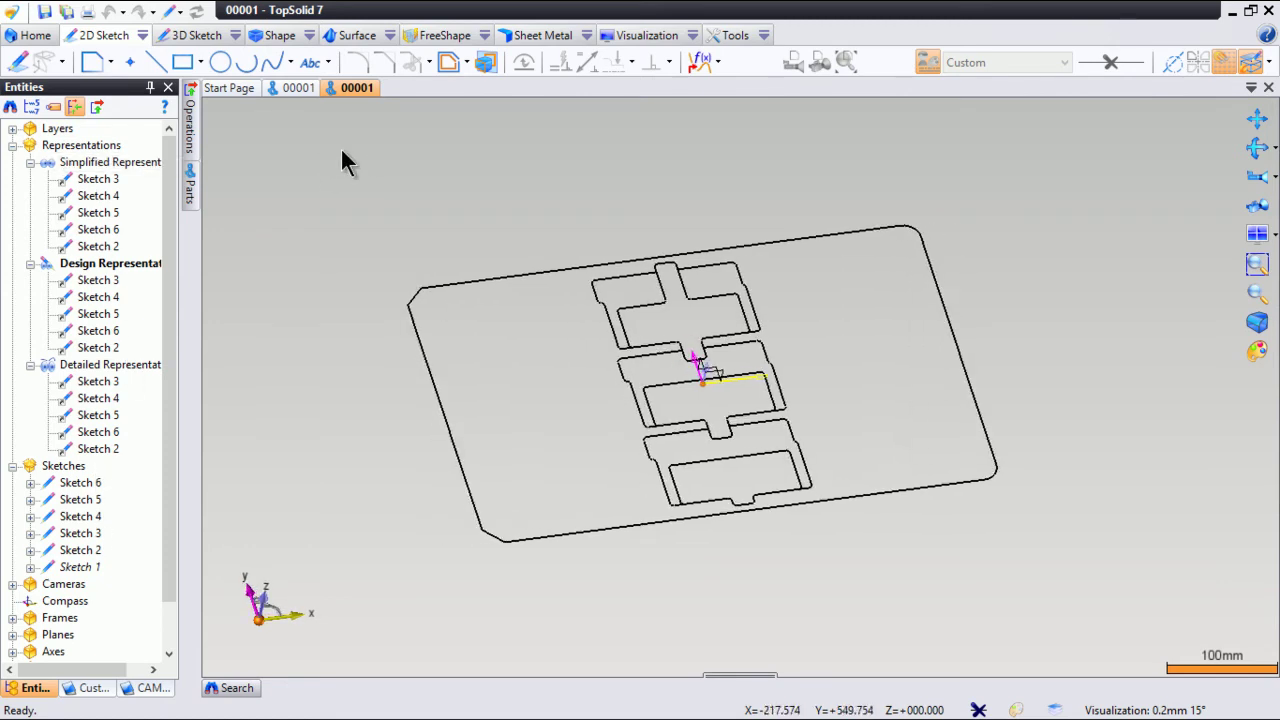
pyautogui.click(45, 12)
# - Create a machining document from the 00001 part using the Blank Template, with no stock for the machinable part
pyautogui.rightClick(347, 89)
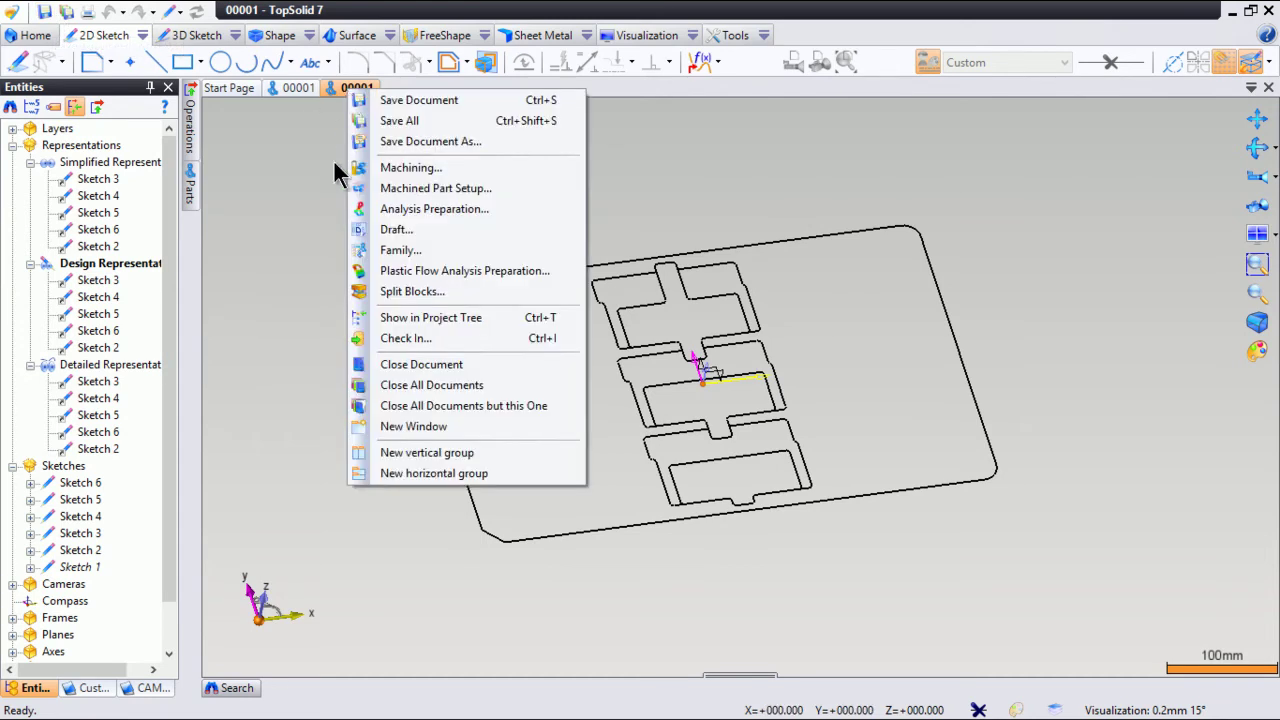
pyautogui.click(324, 217)
pyautogui.rightClick(366, 89)
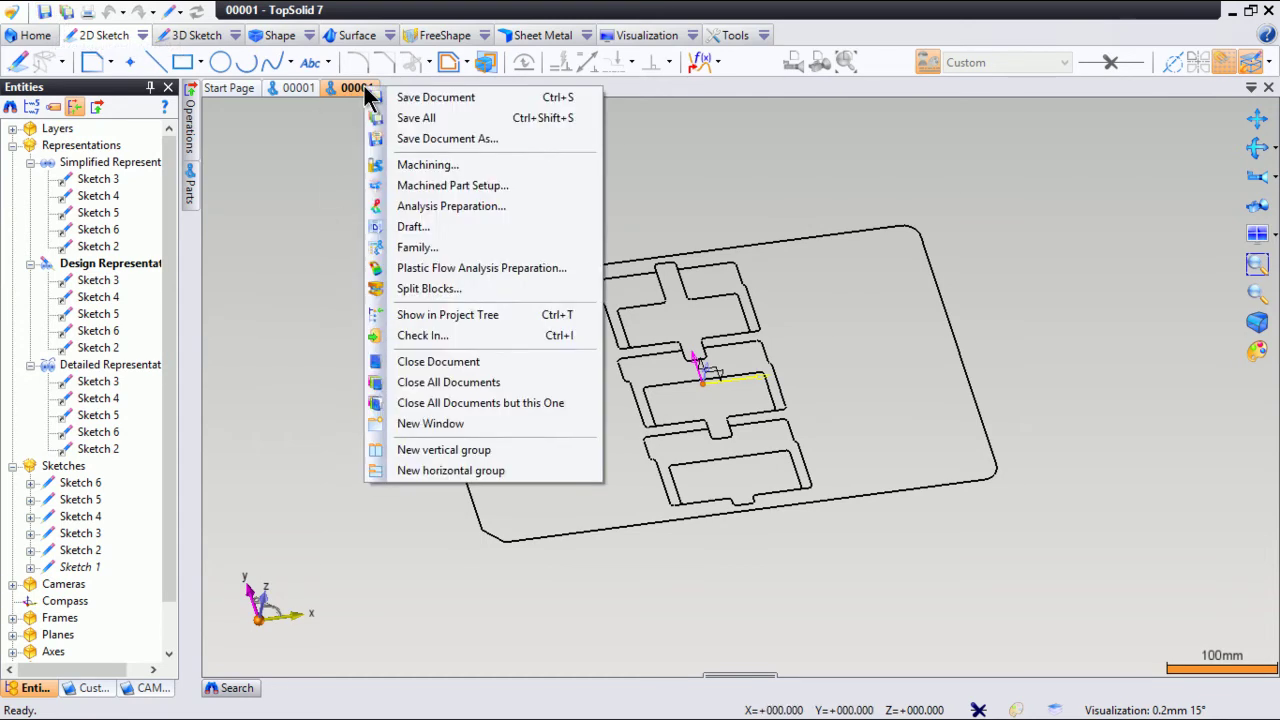
pyautogui.click(462, 166)
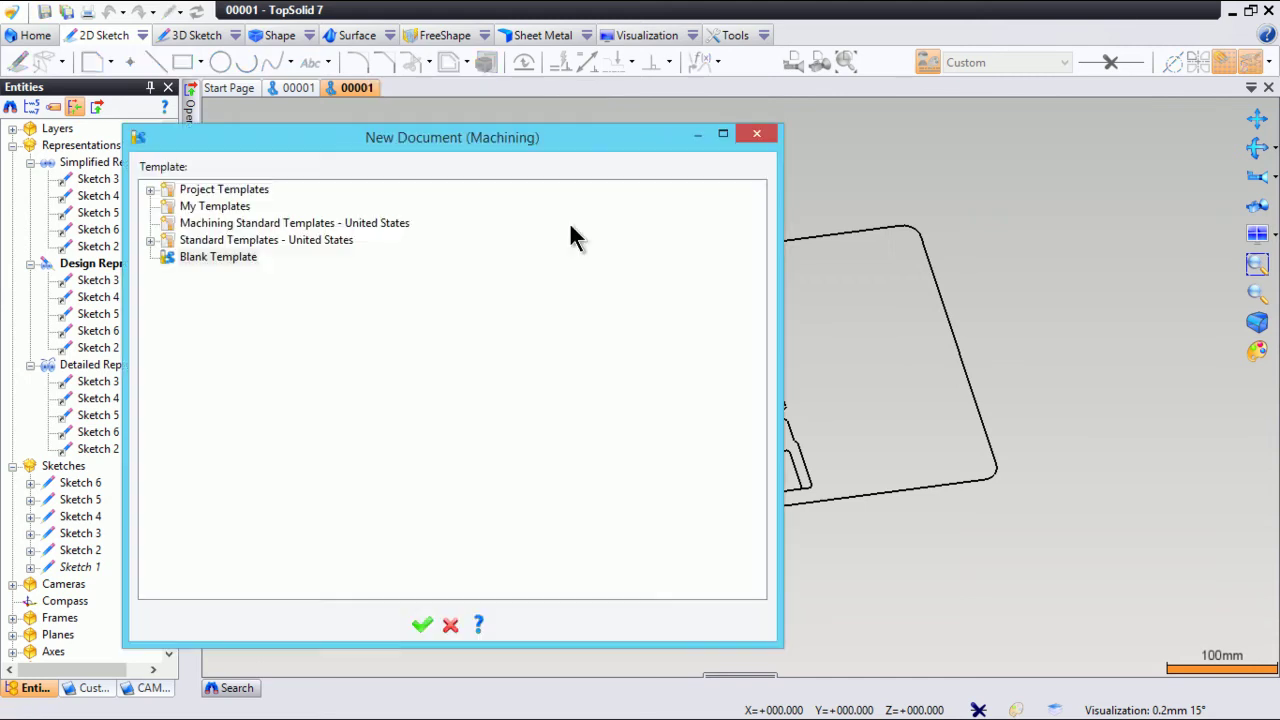
pyautogui.click(420, 627)
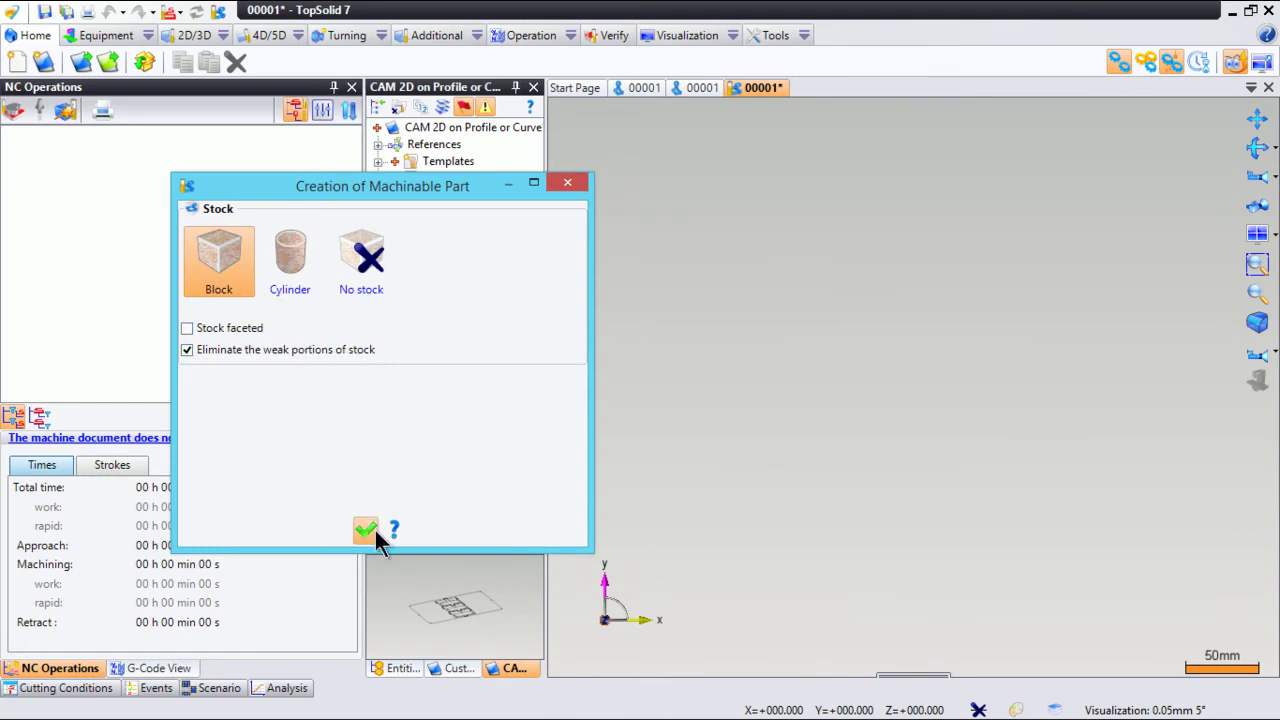
pyautogui.click(362, 262)
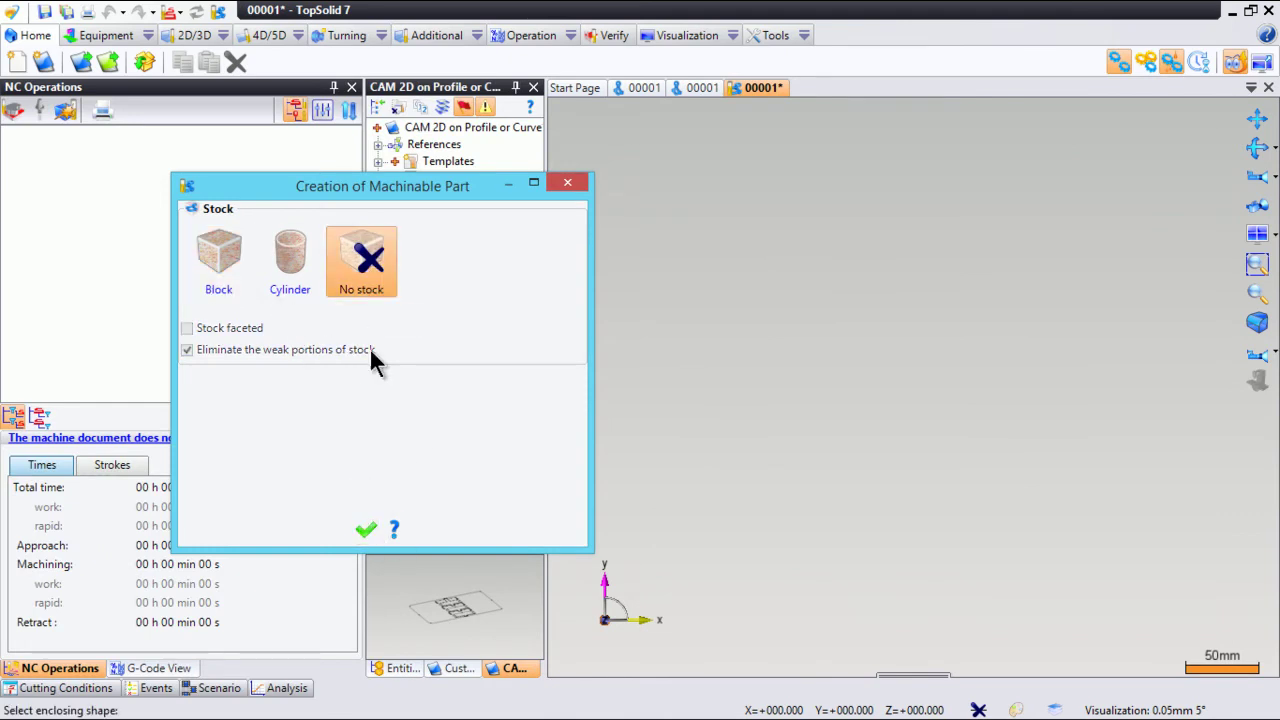
pyautogui.click(366, 530)
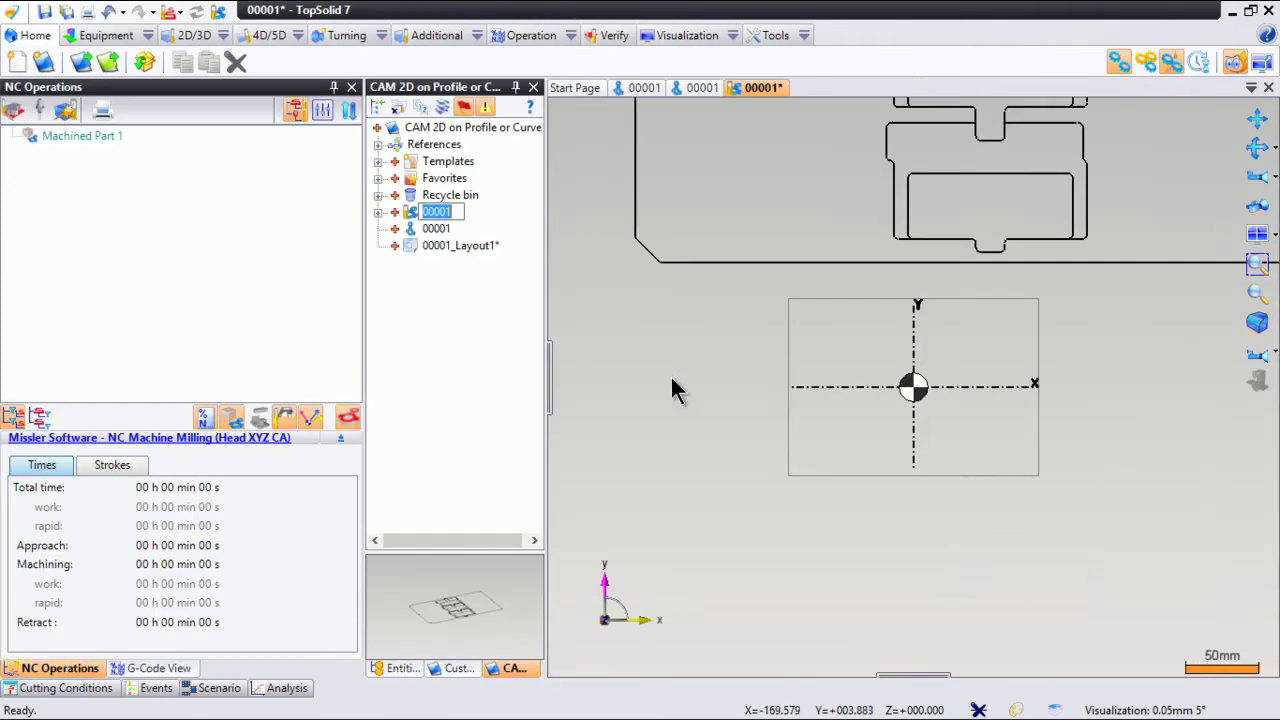
# - Edit the definition of the machining origin and turn off its automatic positioning
pyautogui.scroll(-2, 920, 531)
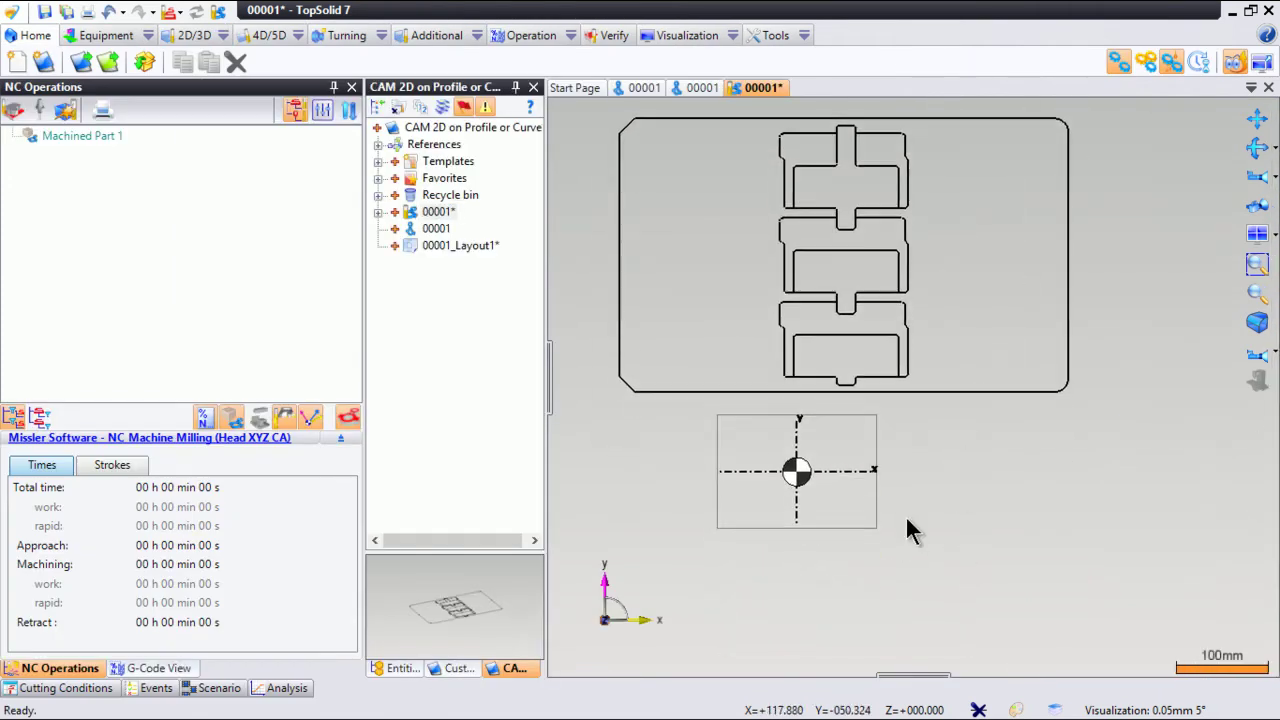
pyautogui.moveTo(908, 490); pyautogui.dragTo(971, 589, button='middle')
pyautogui.scroll(2, 971, 592)
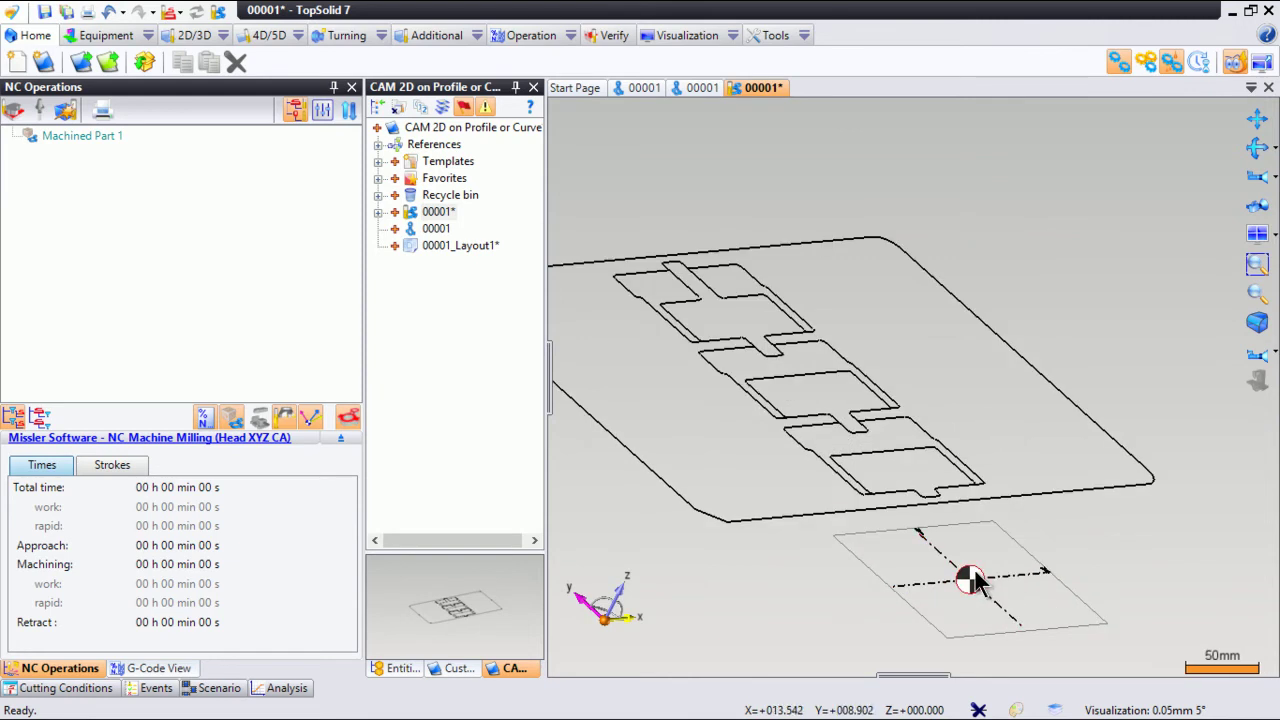
pyautogui.rightClick(975, 586)
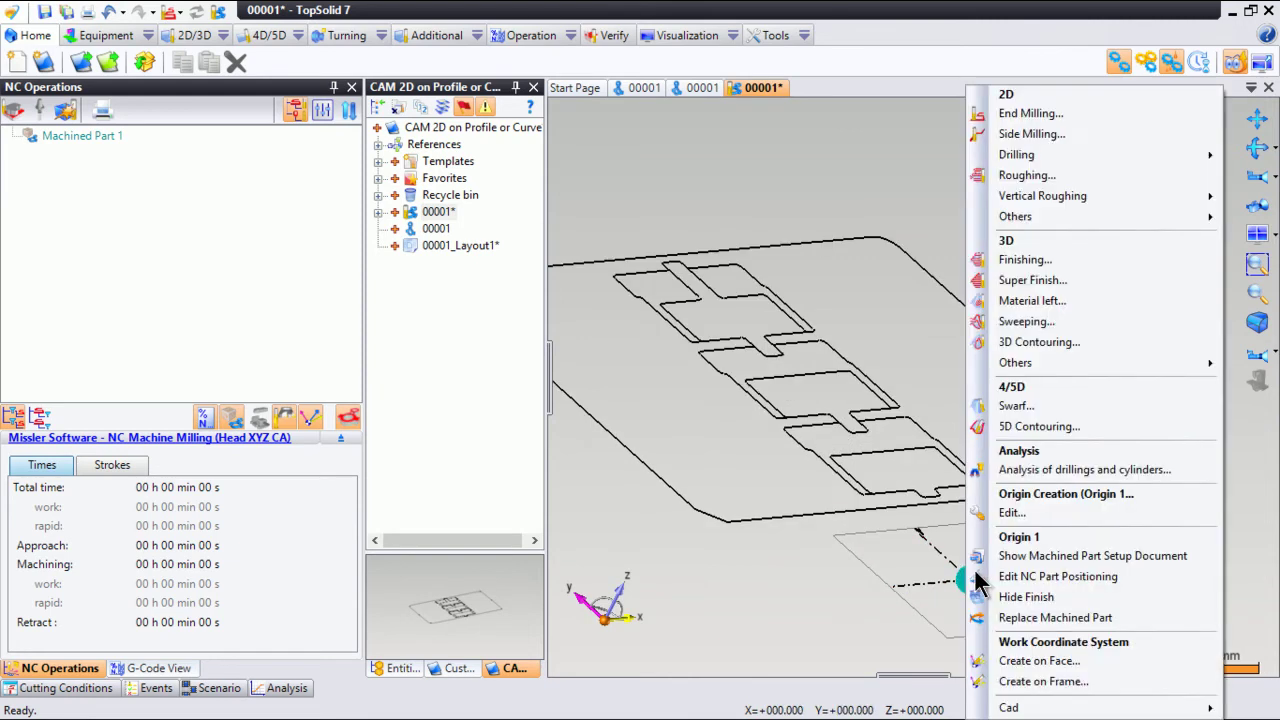
pyautogui.click(1056, 512)
pyautogui.scroll(-3, 1090, 602)
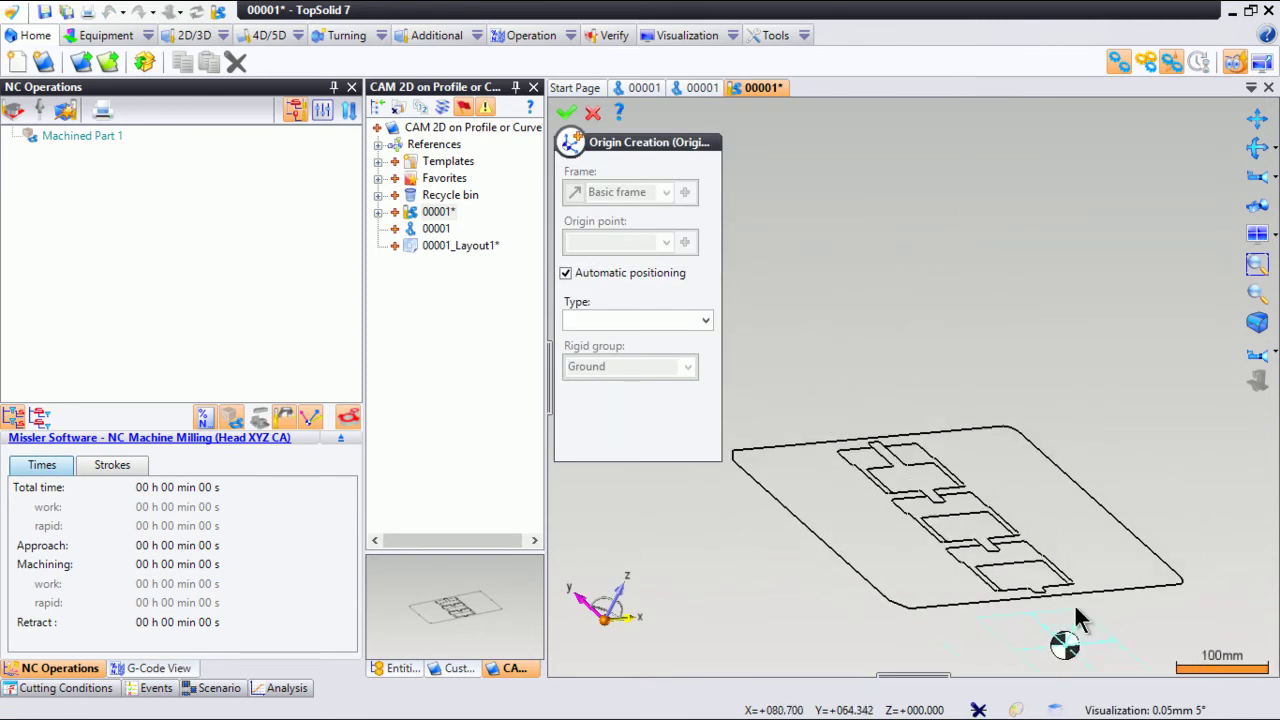
pyautogui.click(640, 272)
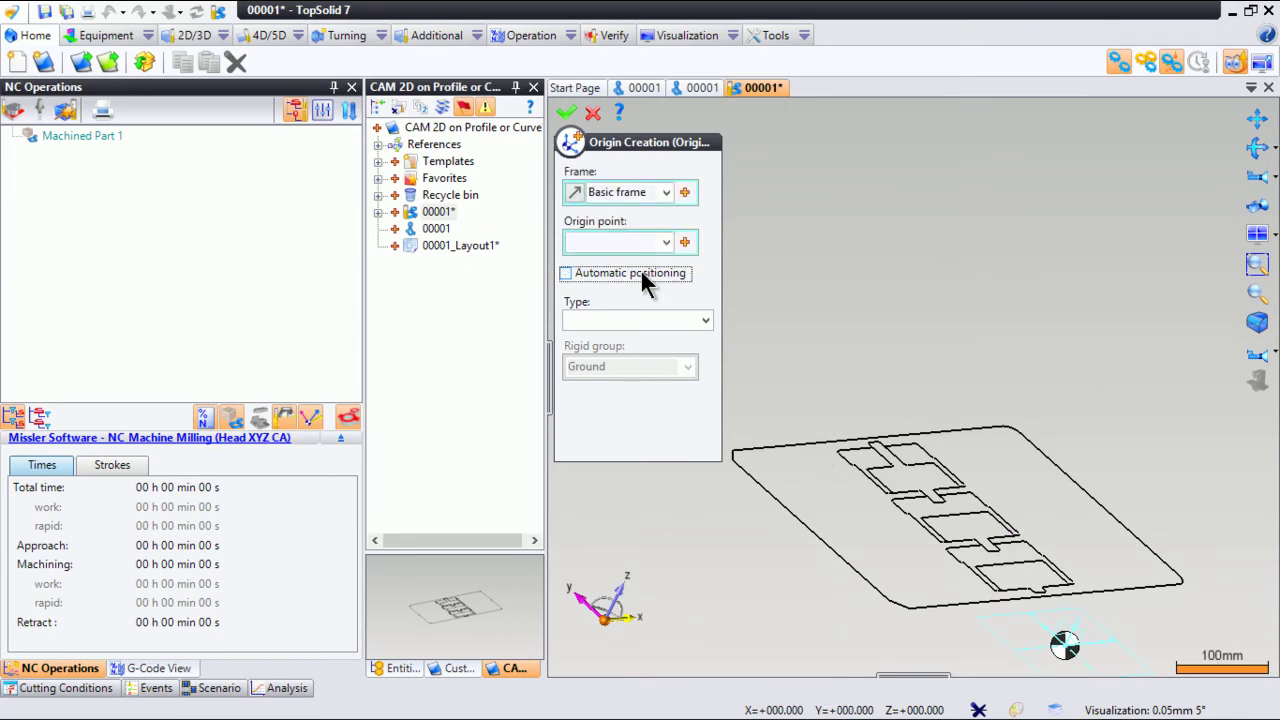
# - Place the origin on a frame by point and two directions, using the middle point between the midpoints of the border's two long edges
pyautogui.click(685, 193)
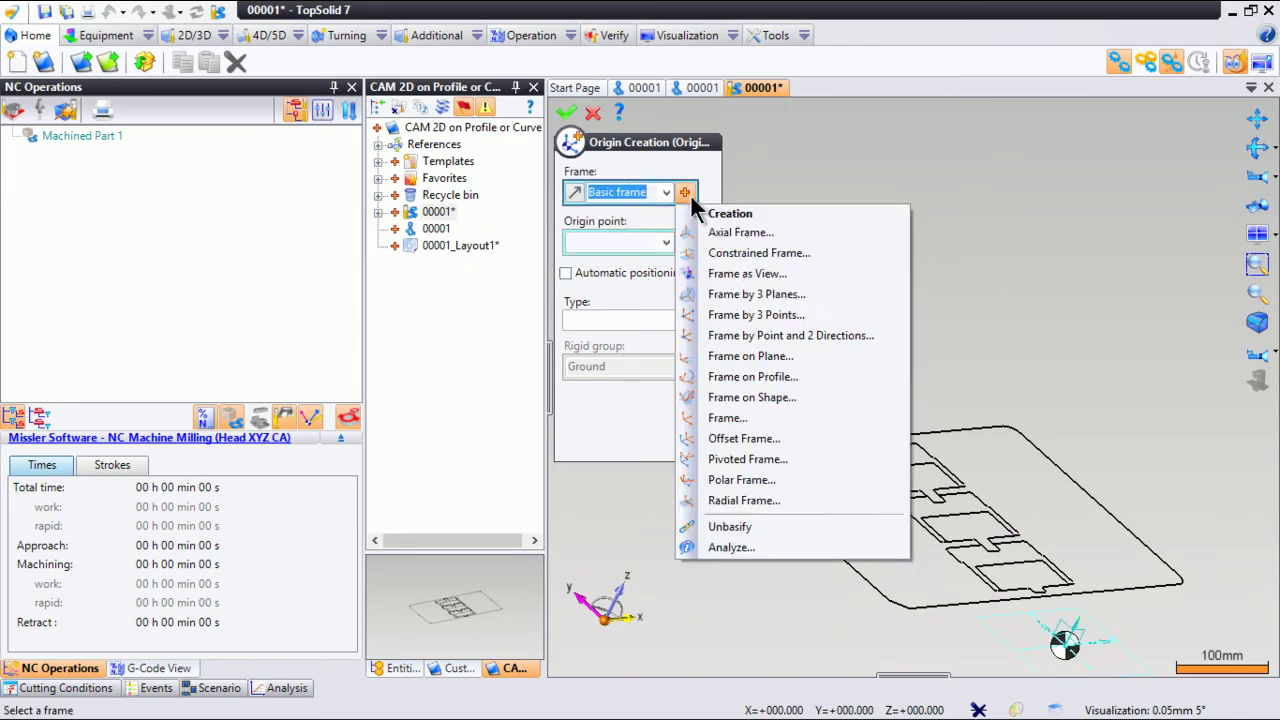
pyautogui.click(815, 335)
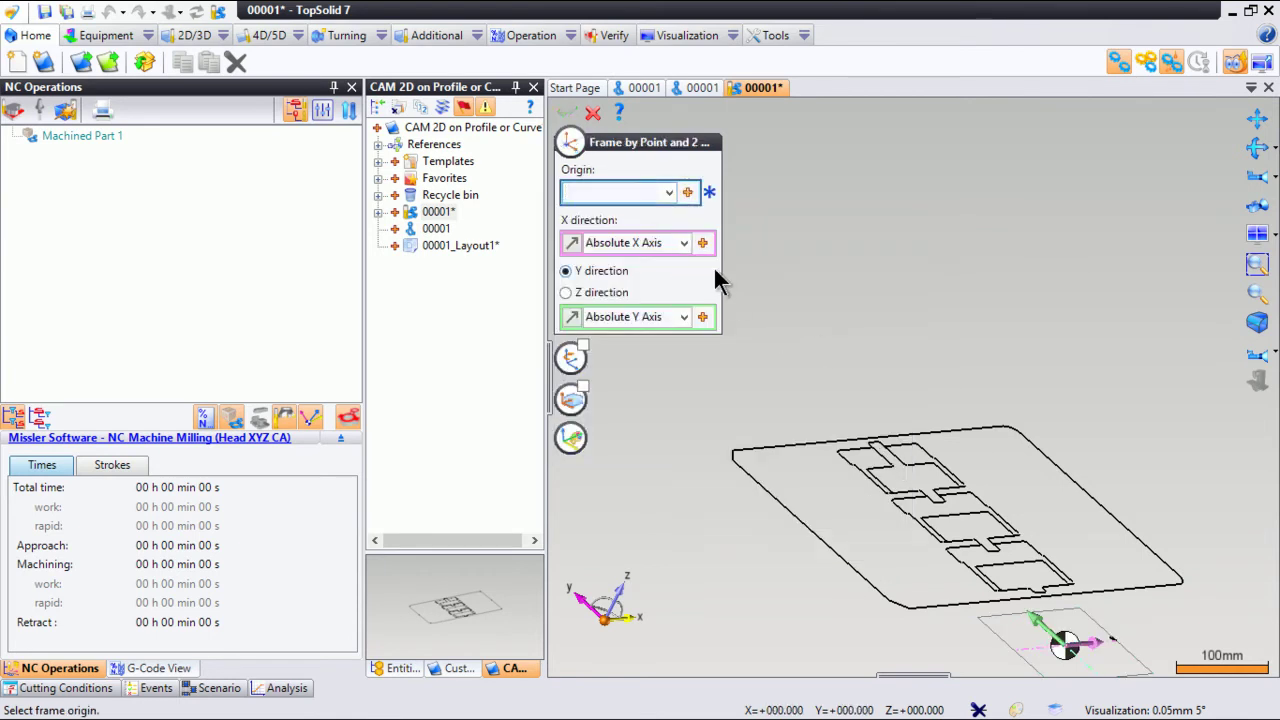
pyautogui.click(688, 193)
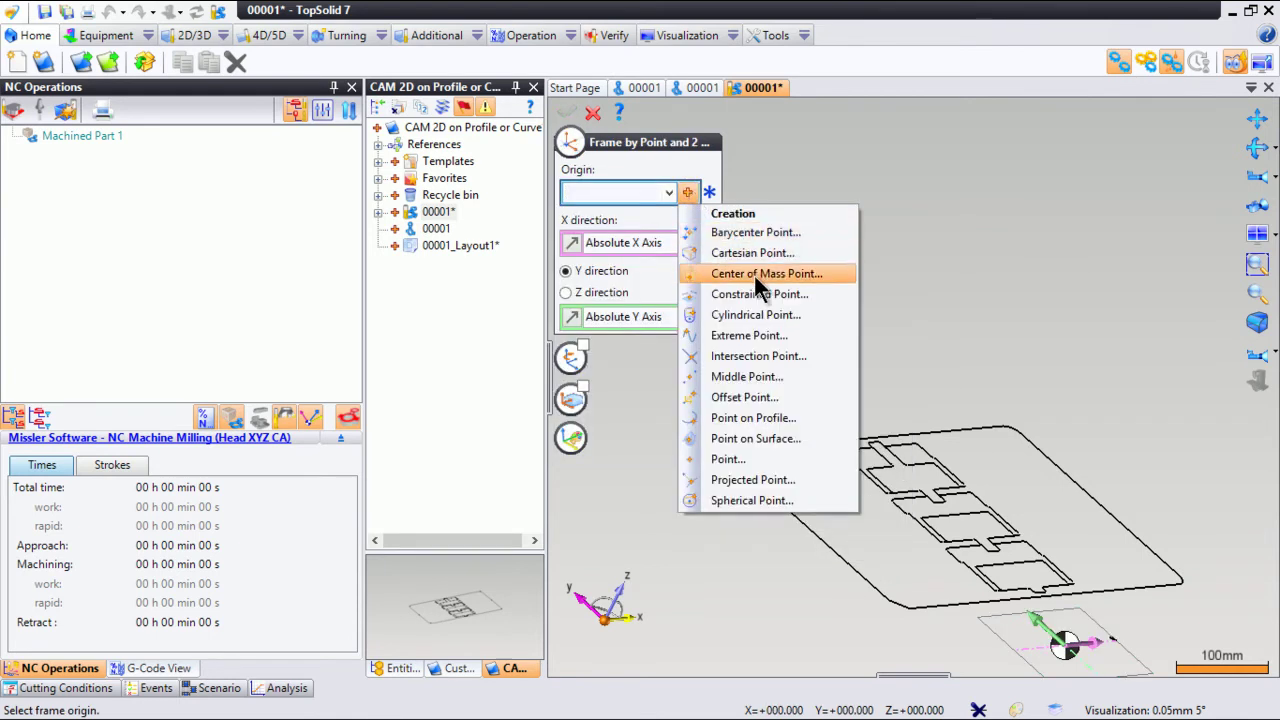
pyautogui.click(776, 377)
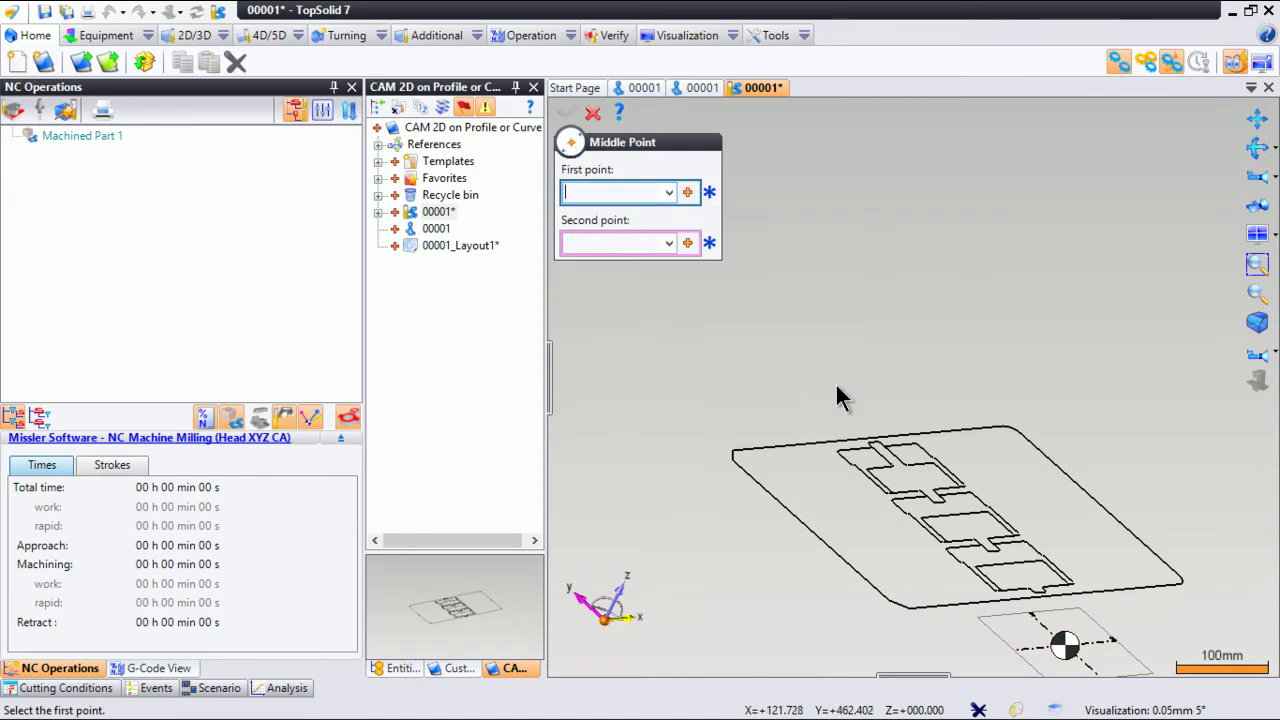
pyautogui.click(928, 434)
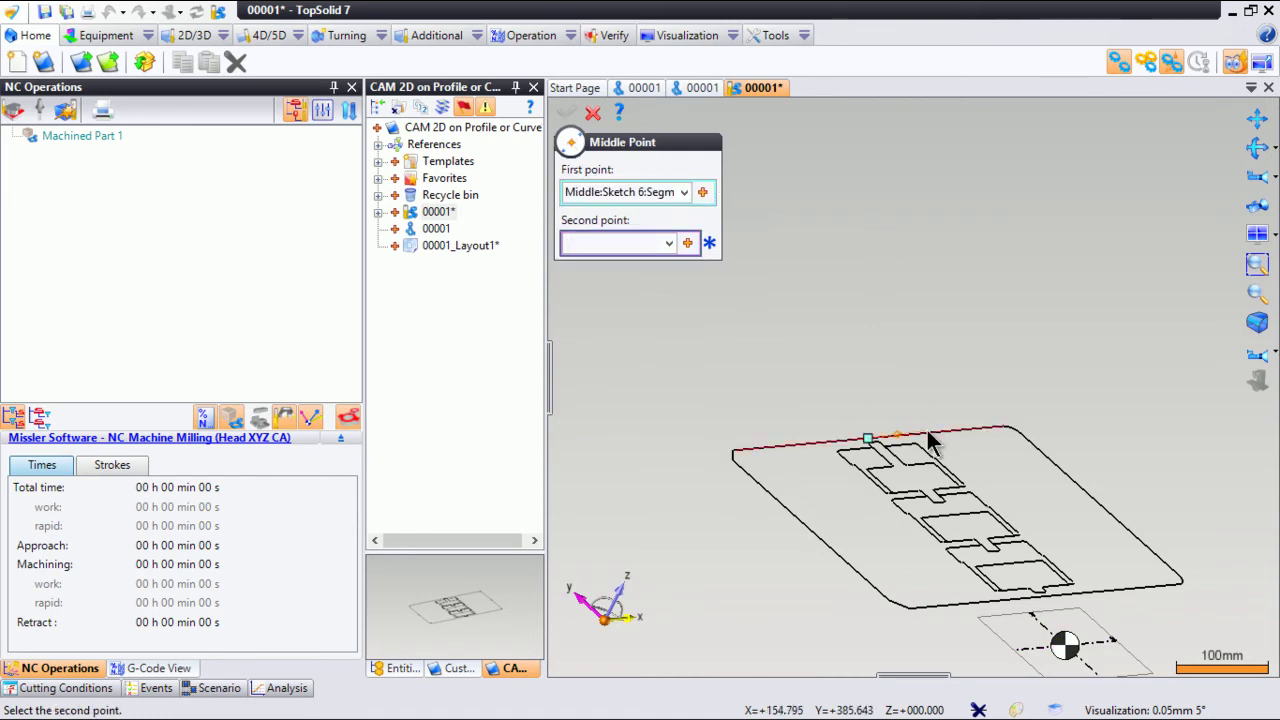
pyautogui.click(1088, 603)
pyautogui.click(571, 115)
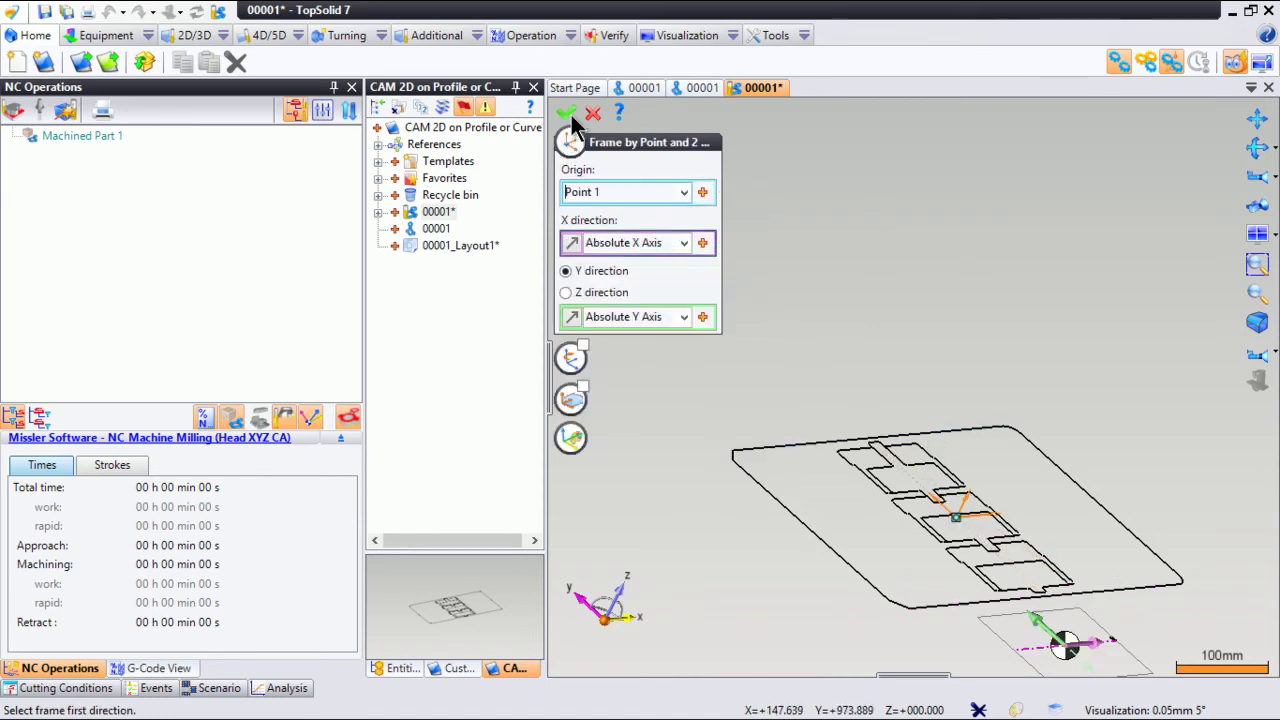
pyautogui.click(571, 115)
pyautogui.click(571, 115)
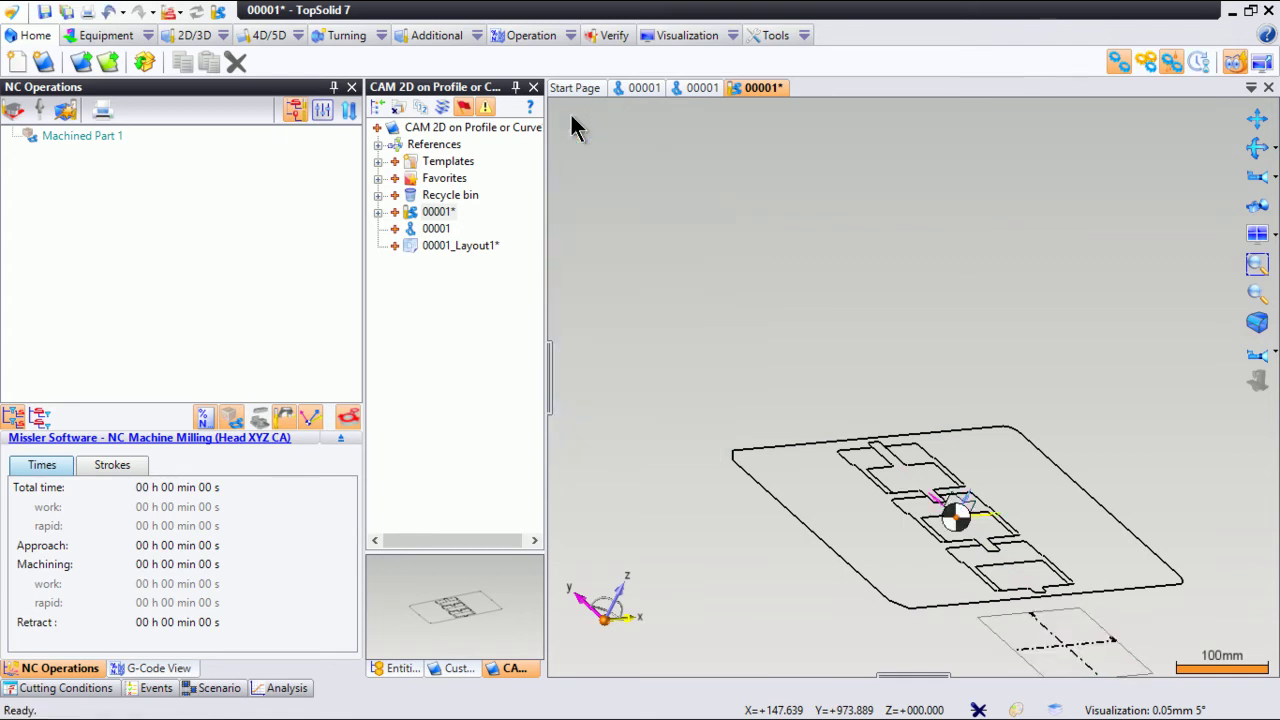
# - Start an End Milling operation on the outer pocket contours of Sketch 2
pyautogui.scroll(3, 958, 396)
pyautogui.moveTo(968, 444); pyautogui.dragTo(980, 297, button='middle')
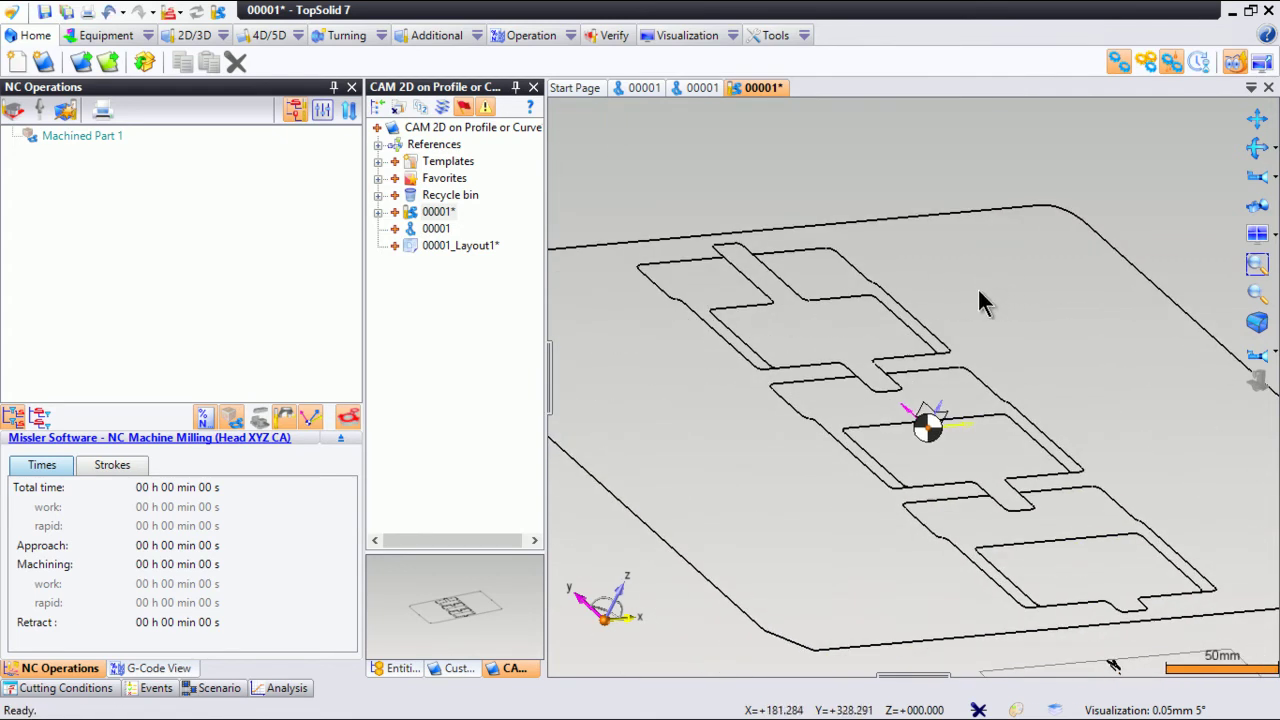
pyautogui.rightClick(888, 304)
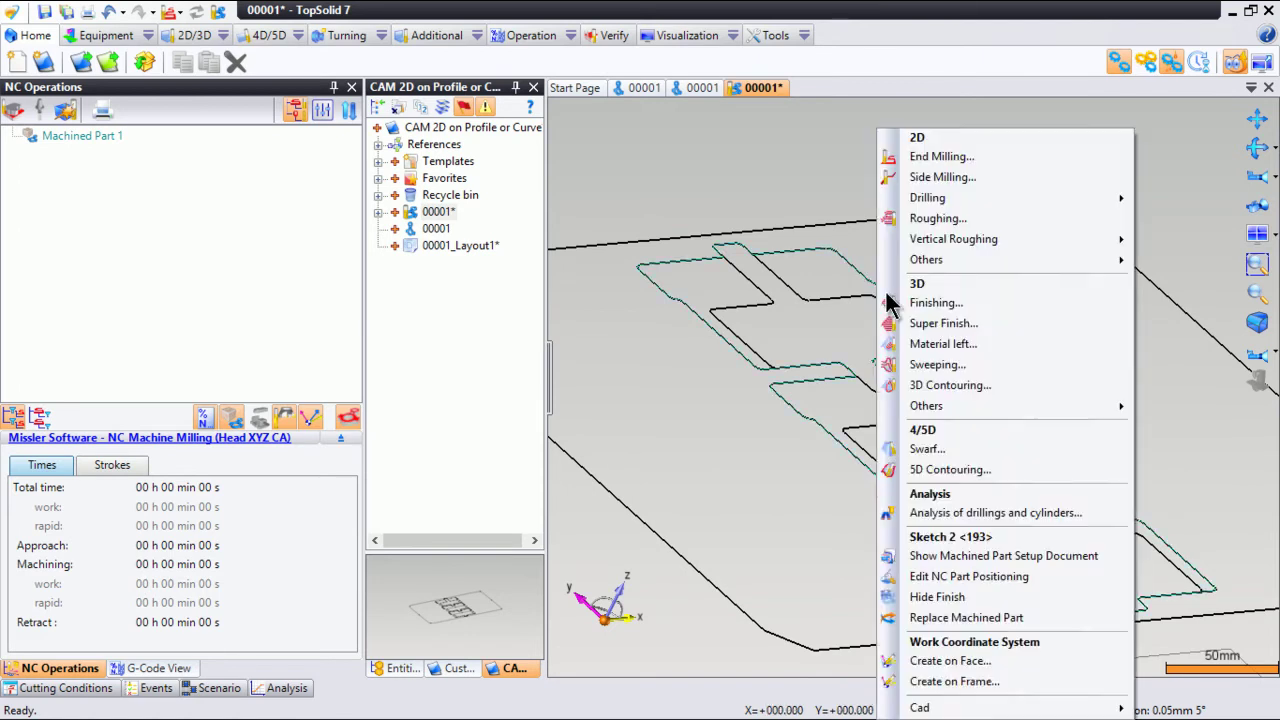
pyautogui.click(965, 158)
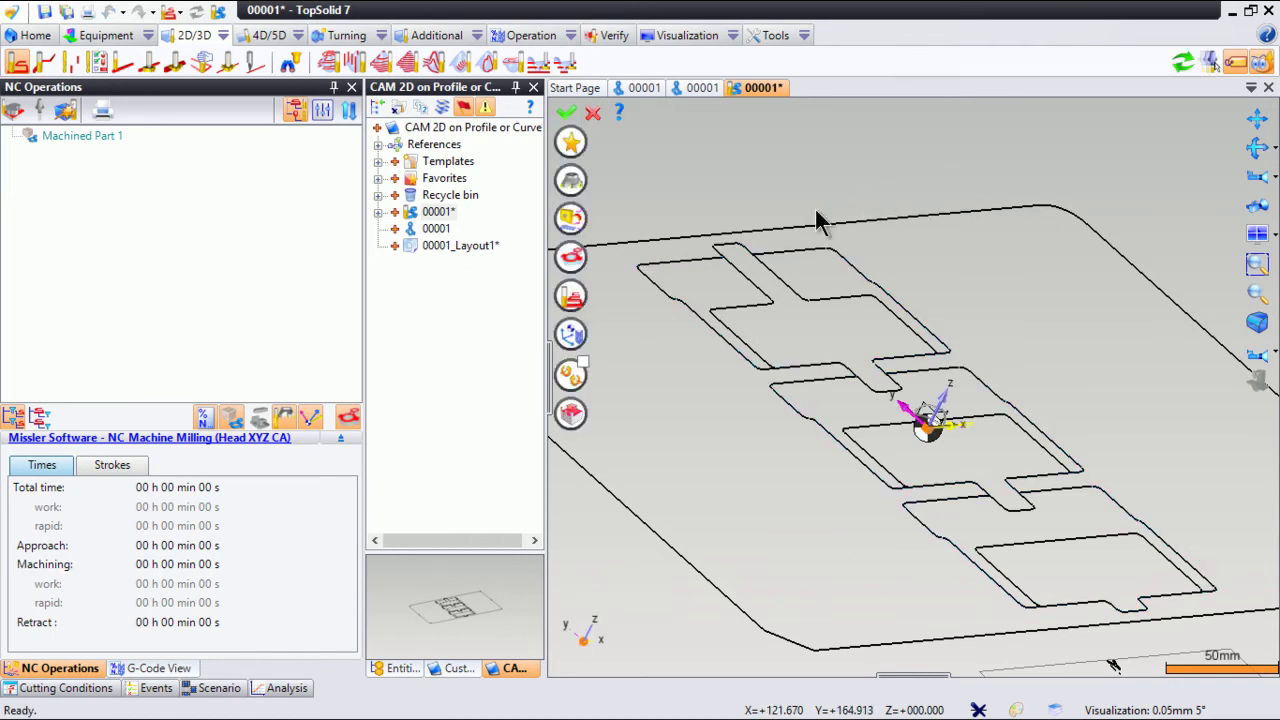
# - Assign a 10 mm extended-length slot mill with 35 mm cutting length in pocket 1 as the End Milling tool
pyautogui.click(571, 183)
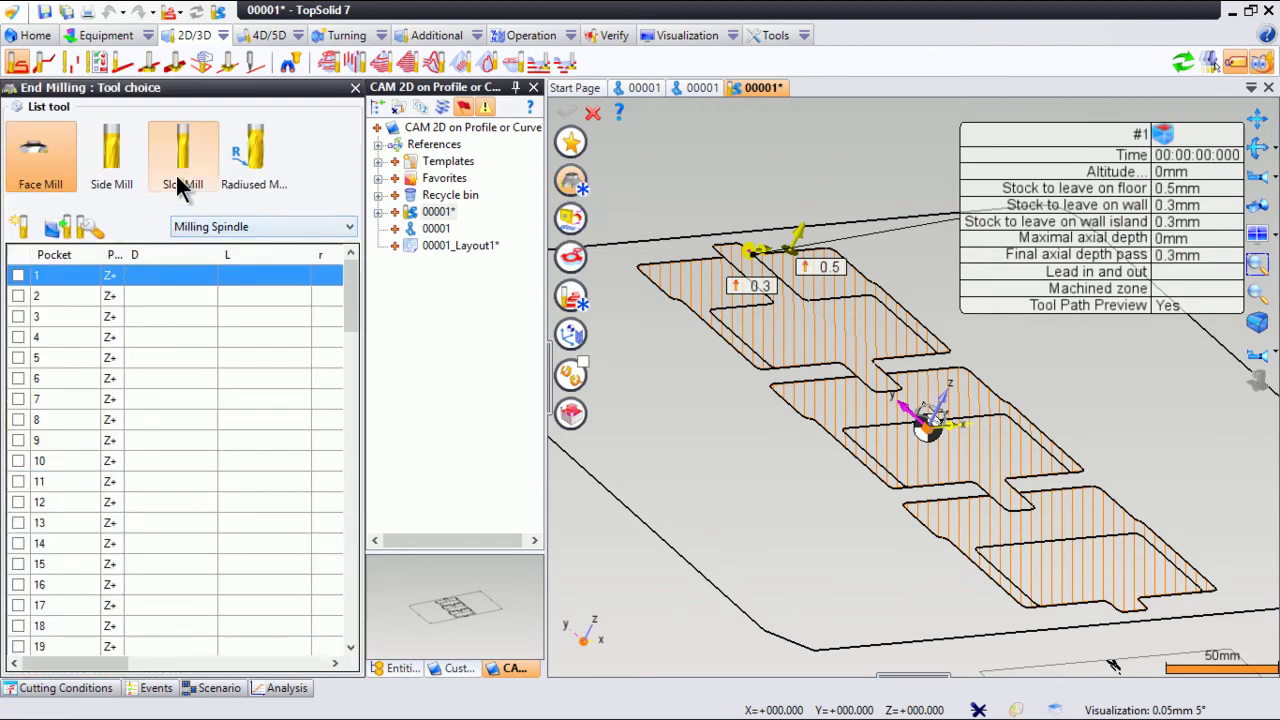
pyautogui.click(182, 158)
pyautogui.doubleClick(180, 182)
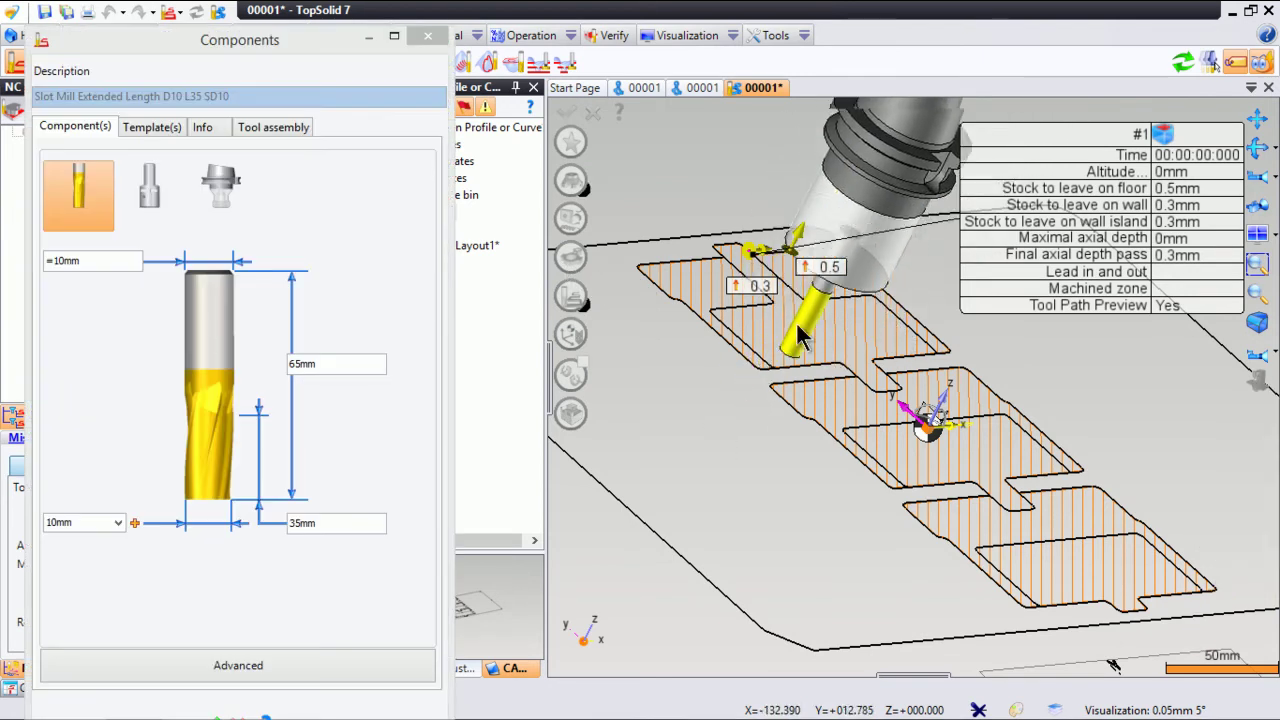
pyautogui.rightClick(790, 320)
pyautogui.click(814, 326)
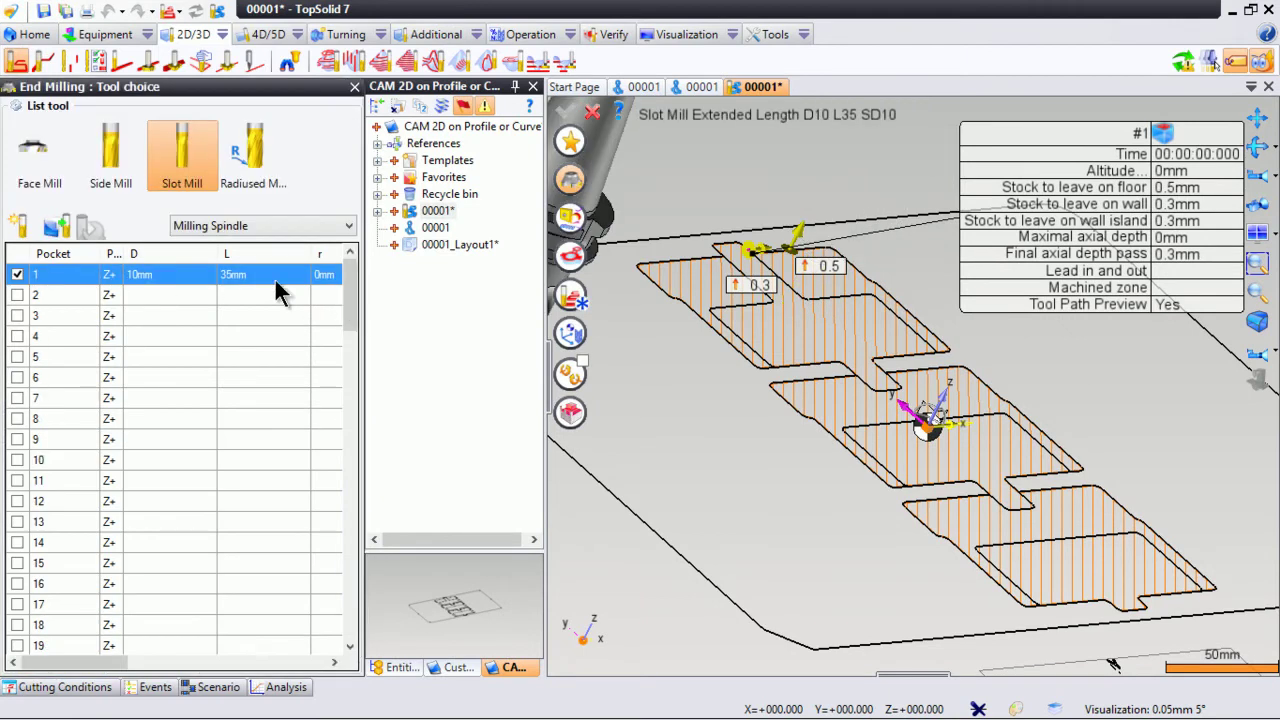
pyautogui.moveTo(92, 278)
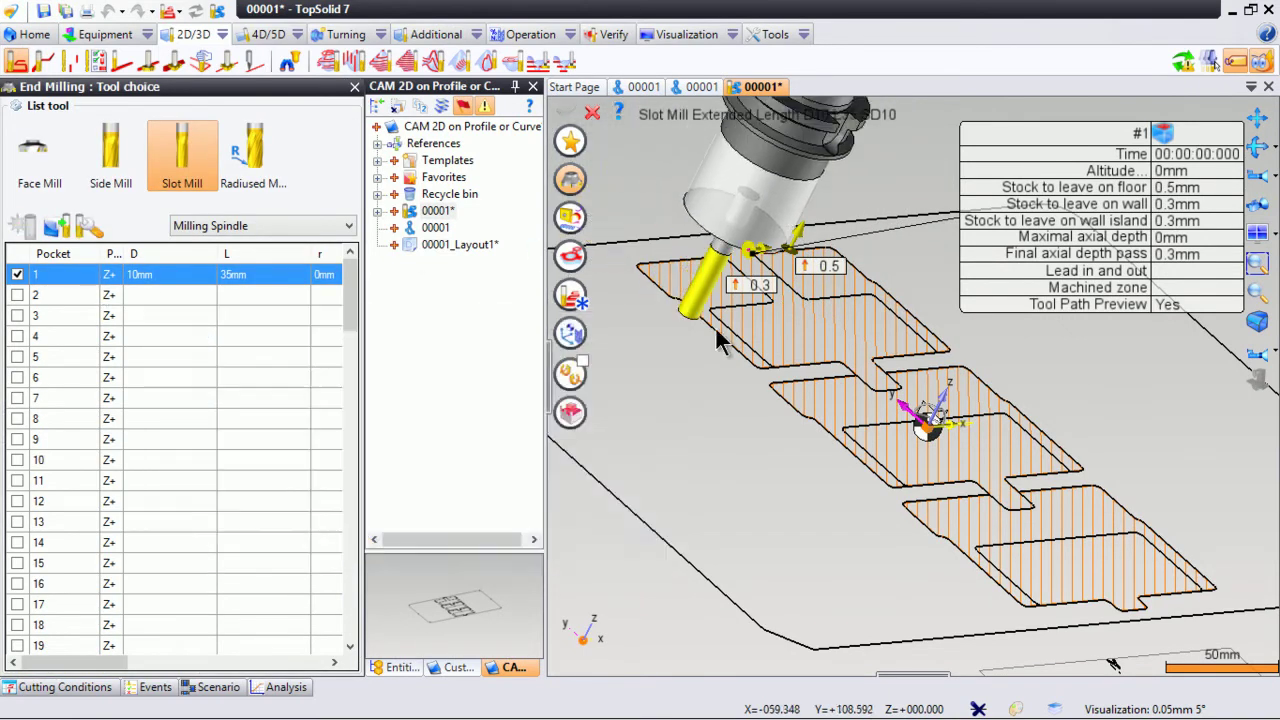
pyautogui.rightClick(657, 311)
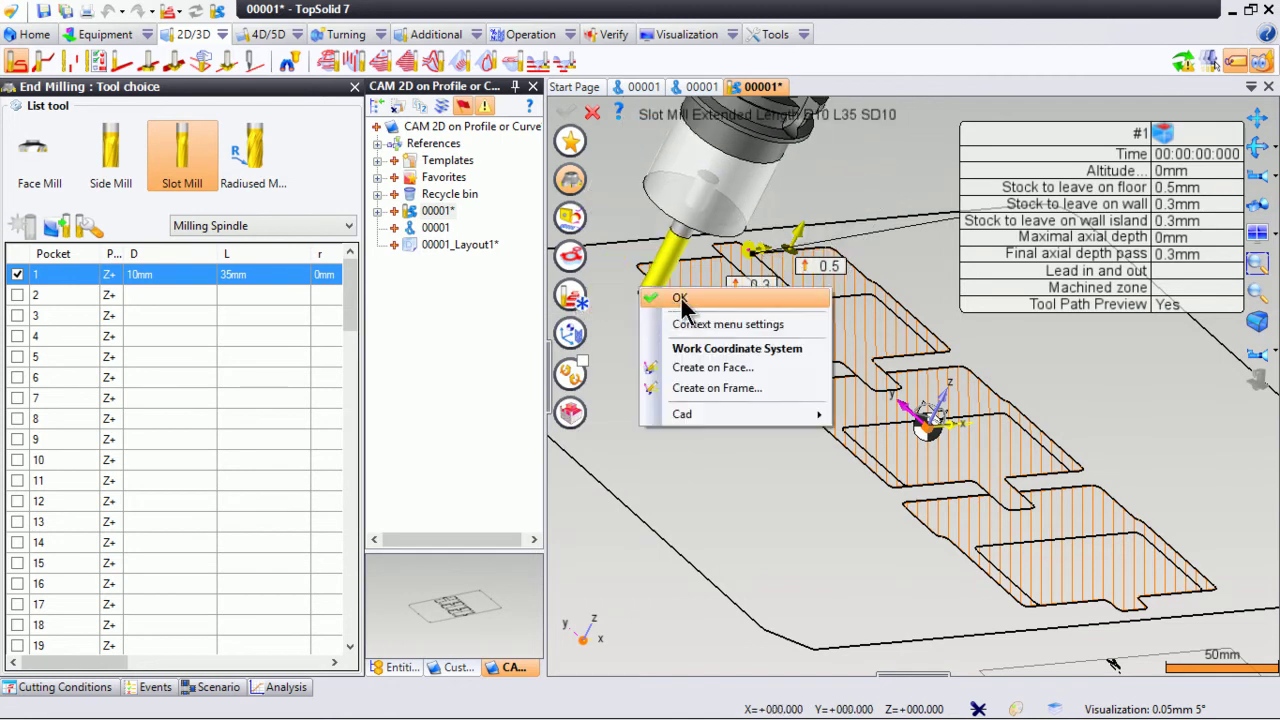
pyautogui.click(686, 312)
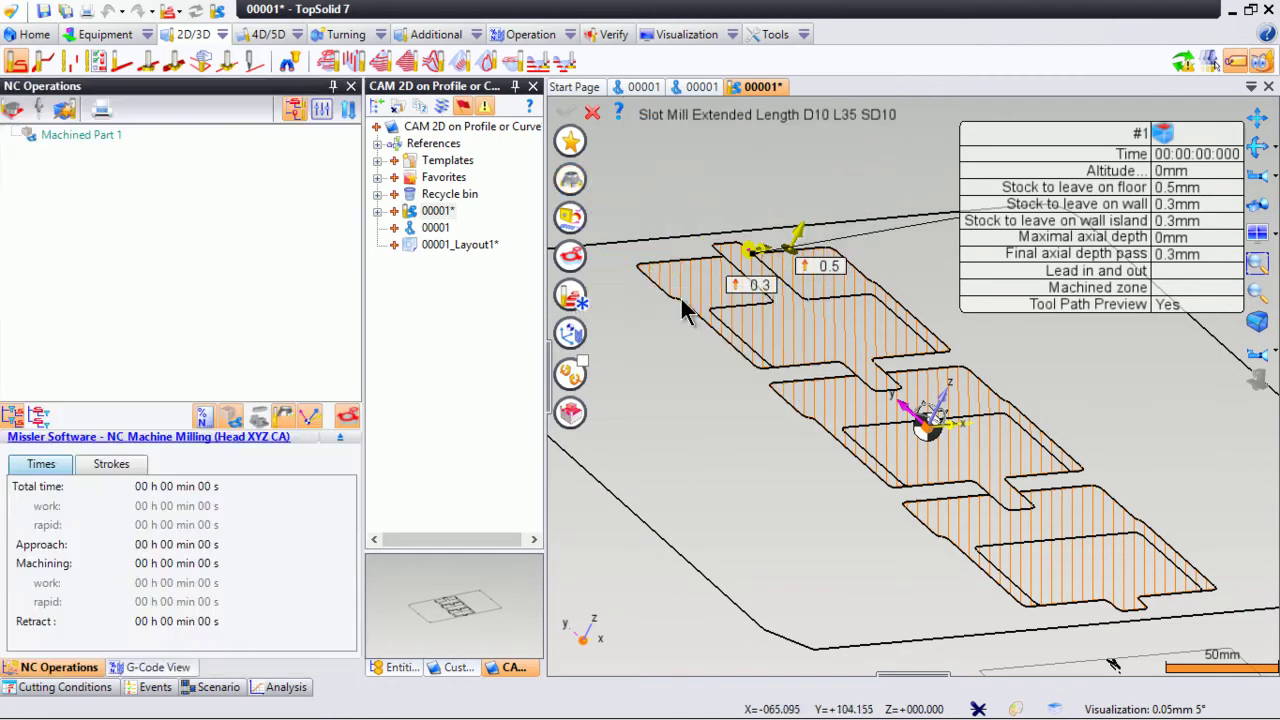
# - Set the End Milling stock to leave to -6 mm on the floor and 0 mm on the wall, wall island and wall shift
pyautogui.click(576, 304)
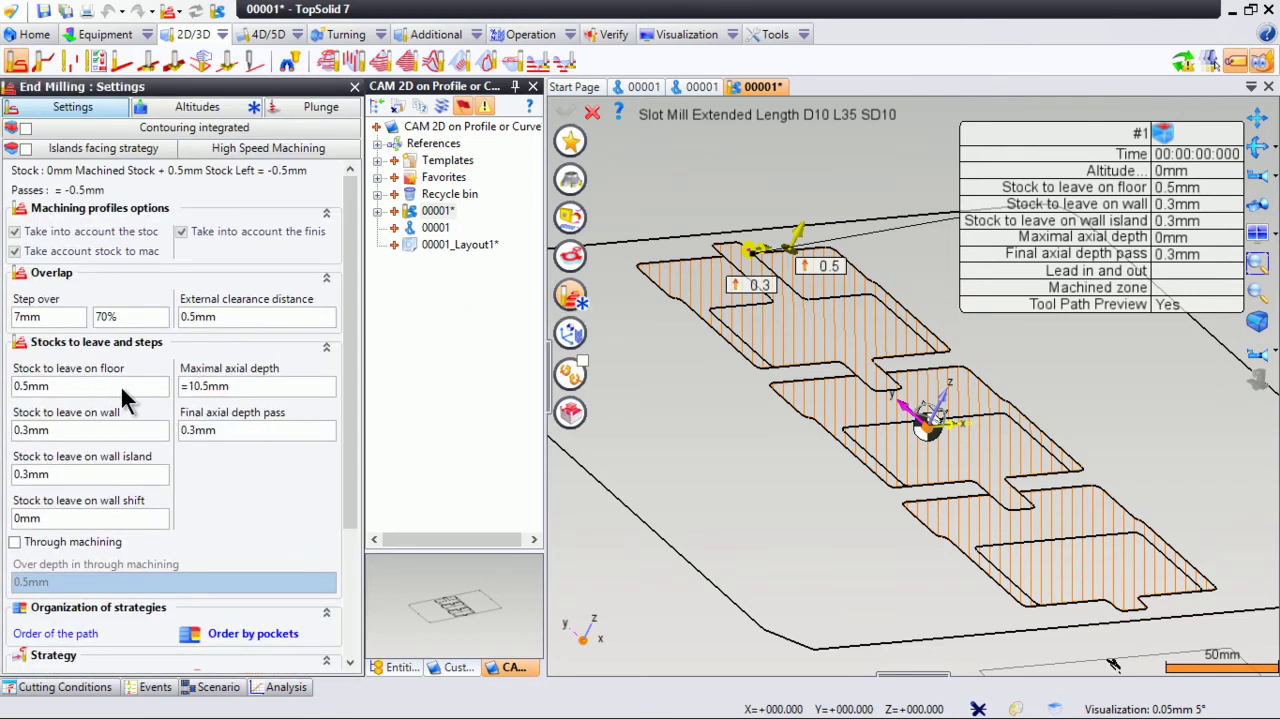
pyautogui.click(116, 386)
pyautogui.write('-')
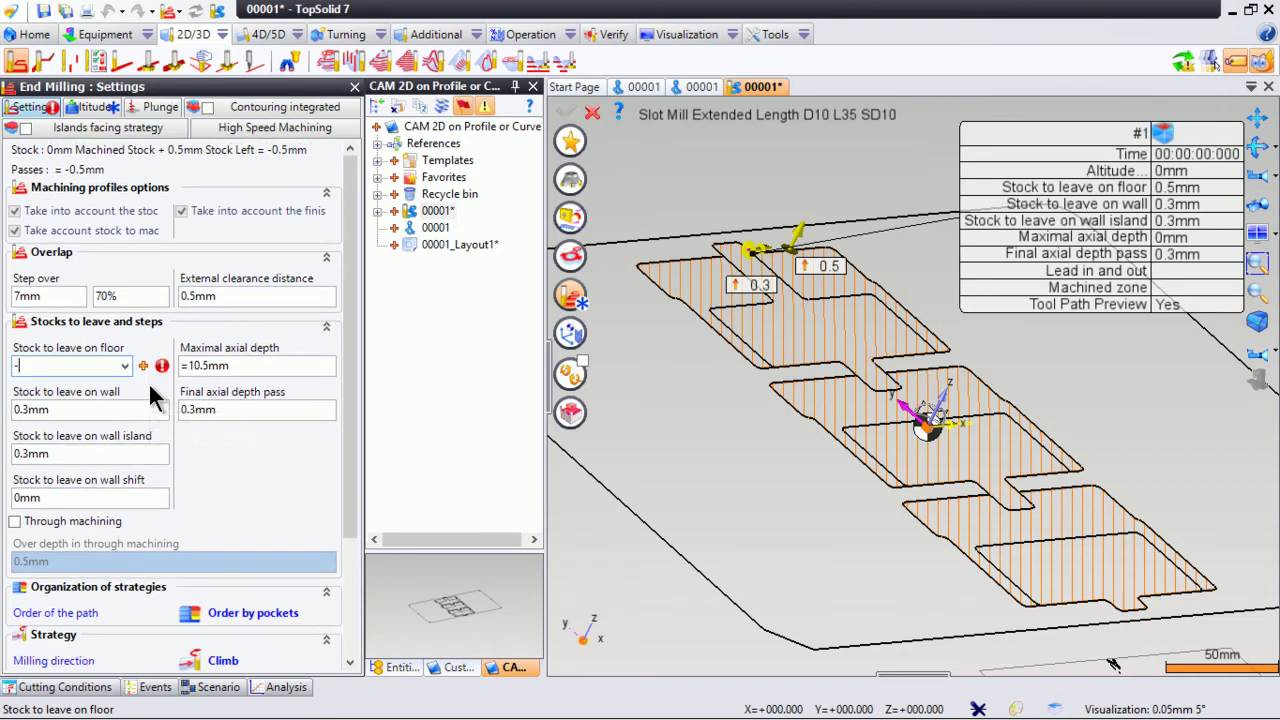
pyautogui.write('6')
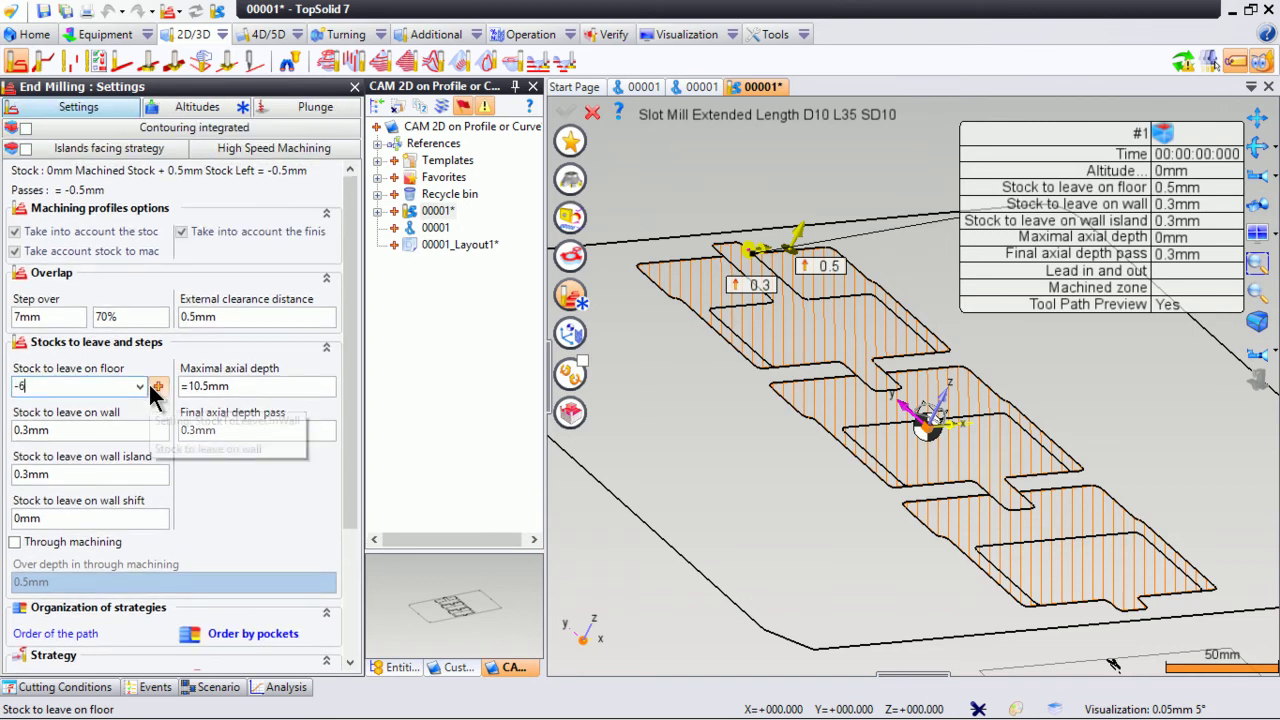
pyautogui.click(102, 432)
pyautogui.write('0')
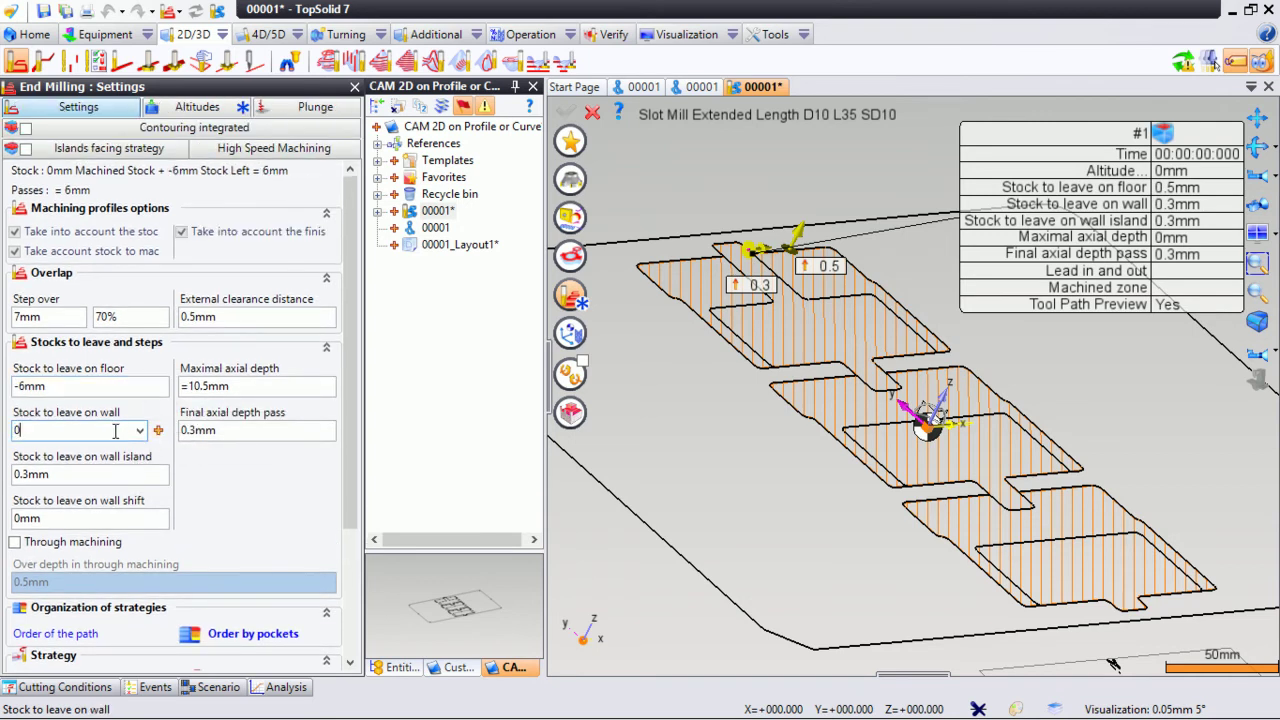
pyautogui.click(70, 476)
pyautogui.write('0')
pyautogui.click(68, 516)
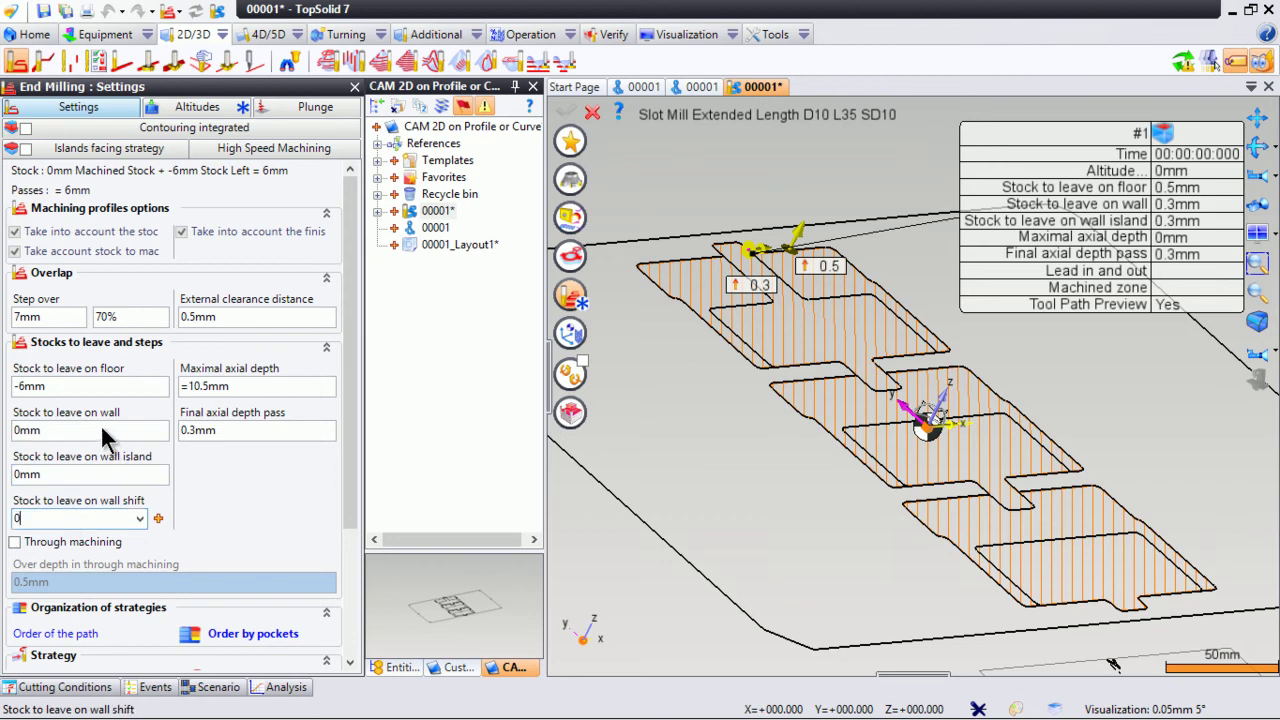
# - Set the maximal axial depth to 2 mm, the final axial depth pass to 0 mm and the step over to 5 mm
pyautogui.click(250, 386)
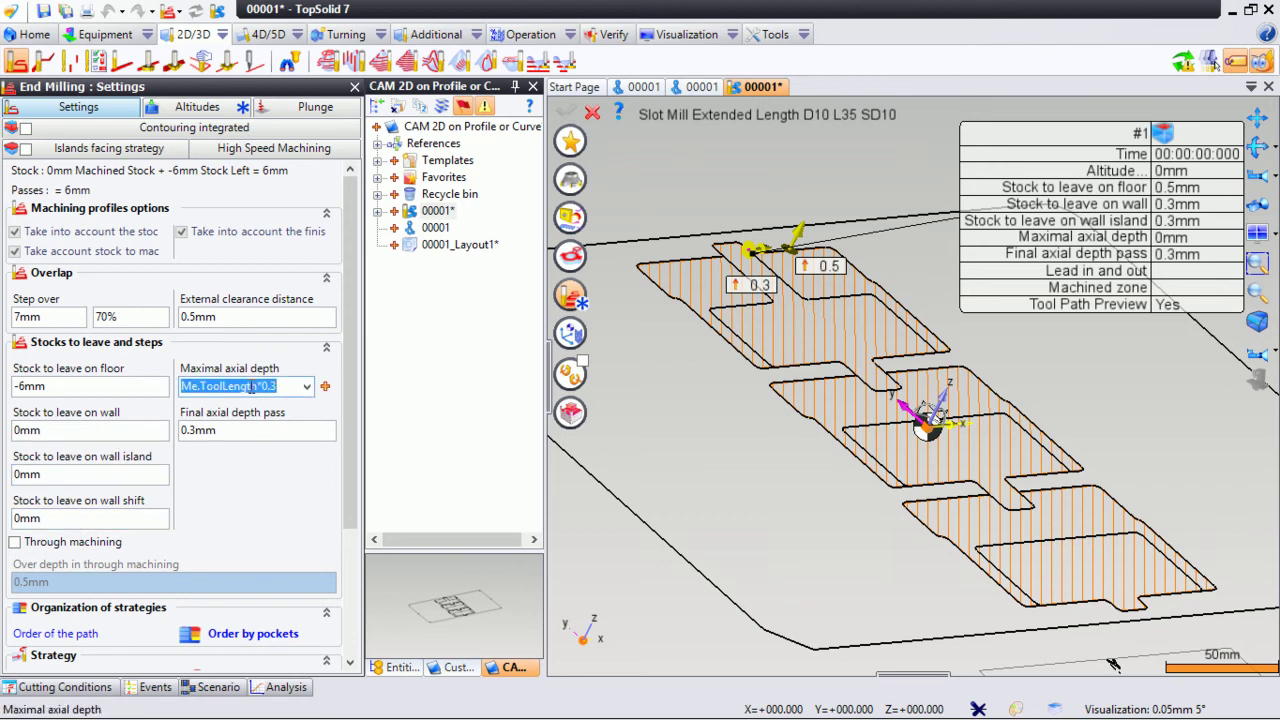
pyautogui.click(241, 430)
pyautogui.write('0')
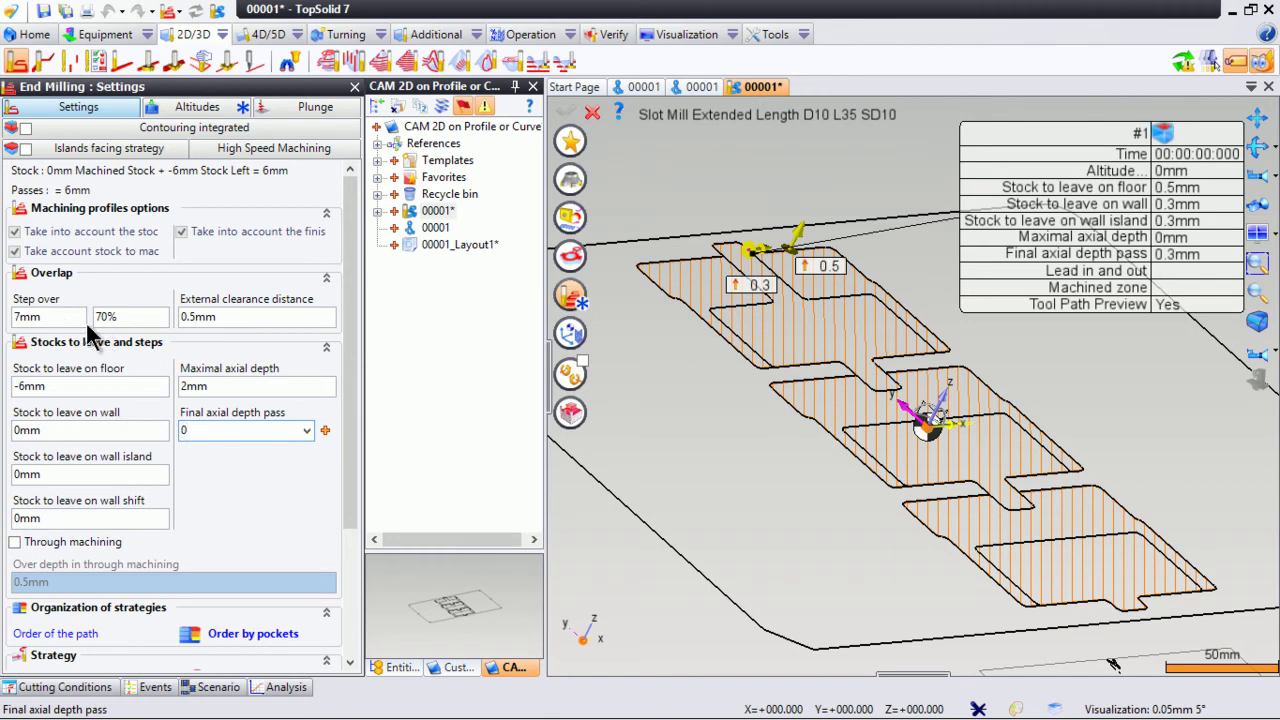
pyautogui.click(60, 316)
pyautogui.write('5')
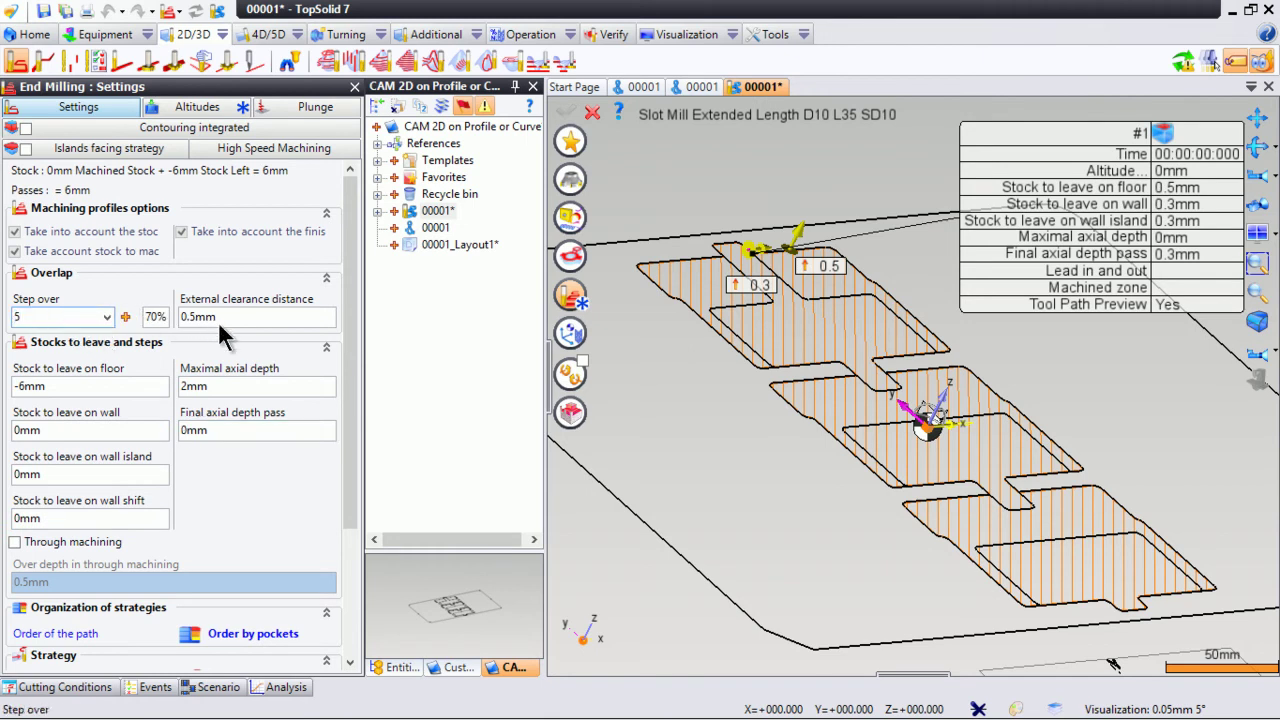
pyautogui.click(91, 386)
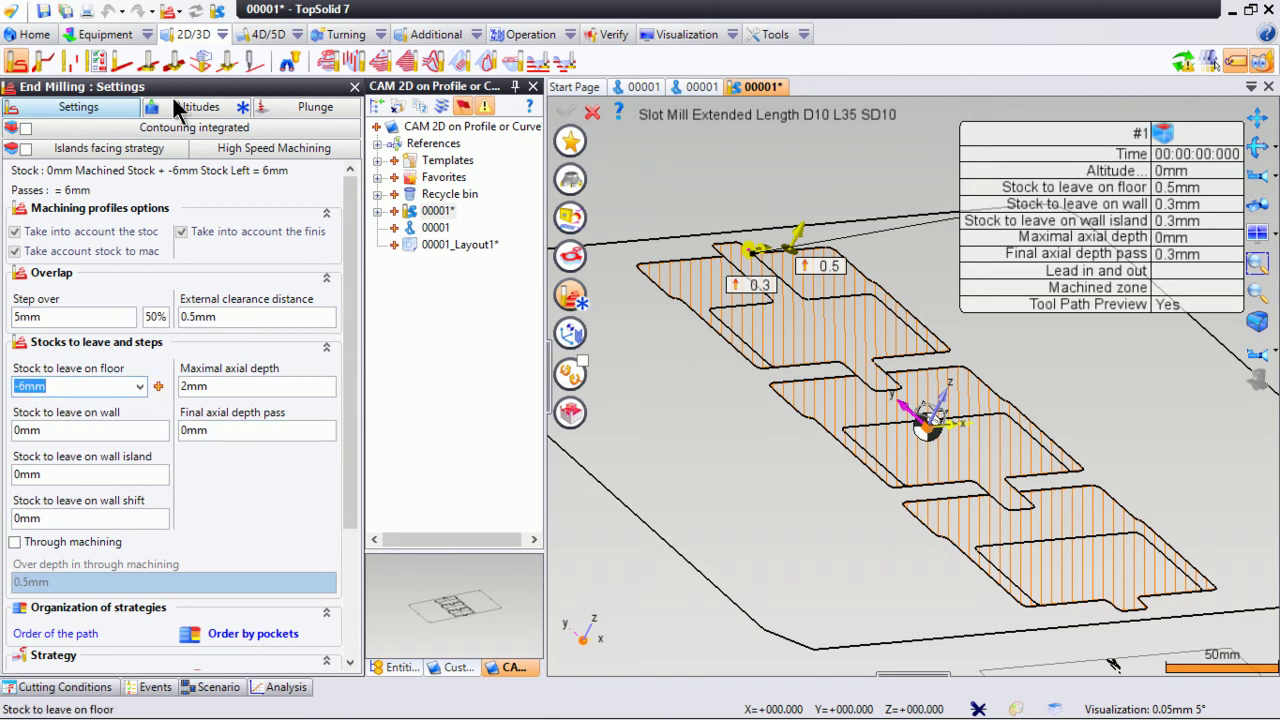
# - Set the starting altitude to 0 mm and the clearance, between-pass clearance and final altitudes to 10 mm, and accept the settings
pyautogui.click(186, 108)
pyautogui.click(112, 249)
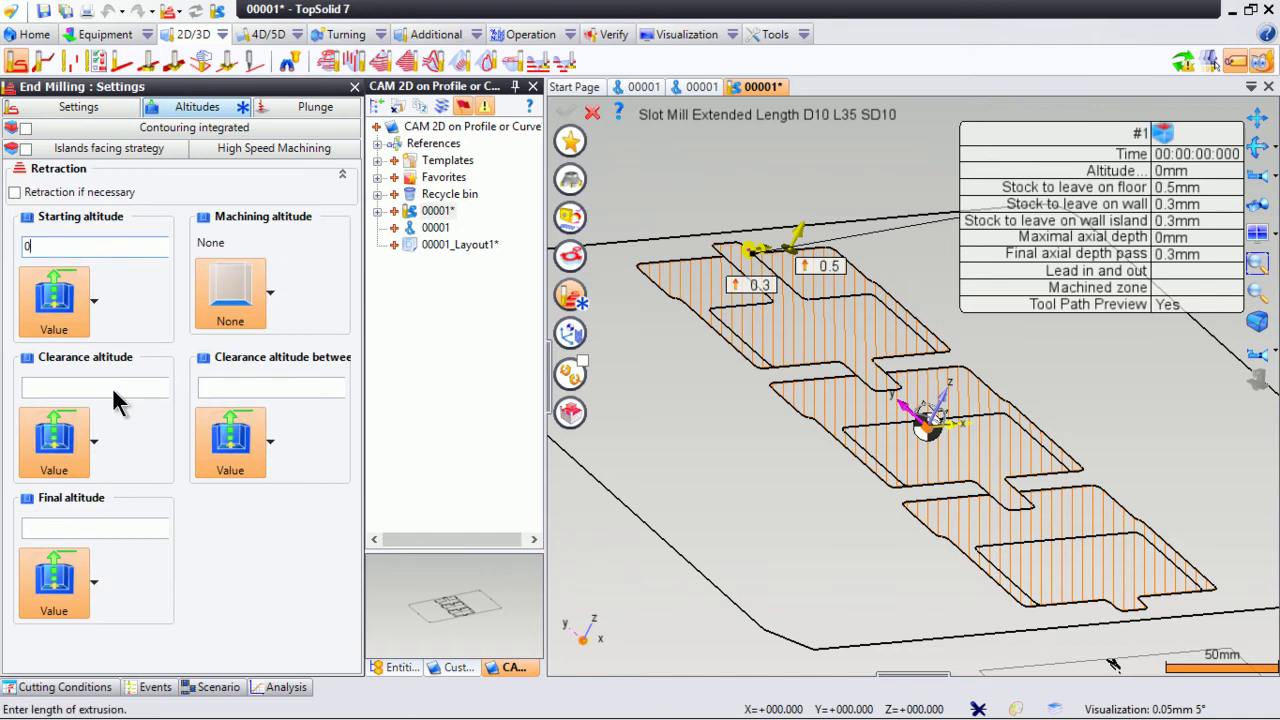
pyautogui.click(113, 387)
pyautogui.click(213, 389)
pyautogui.write('10')
pyautogui.click(109, 520)
pyautogui.write('10')
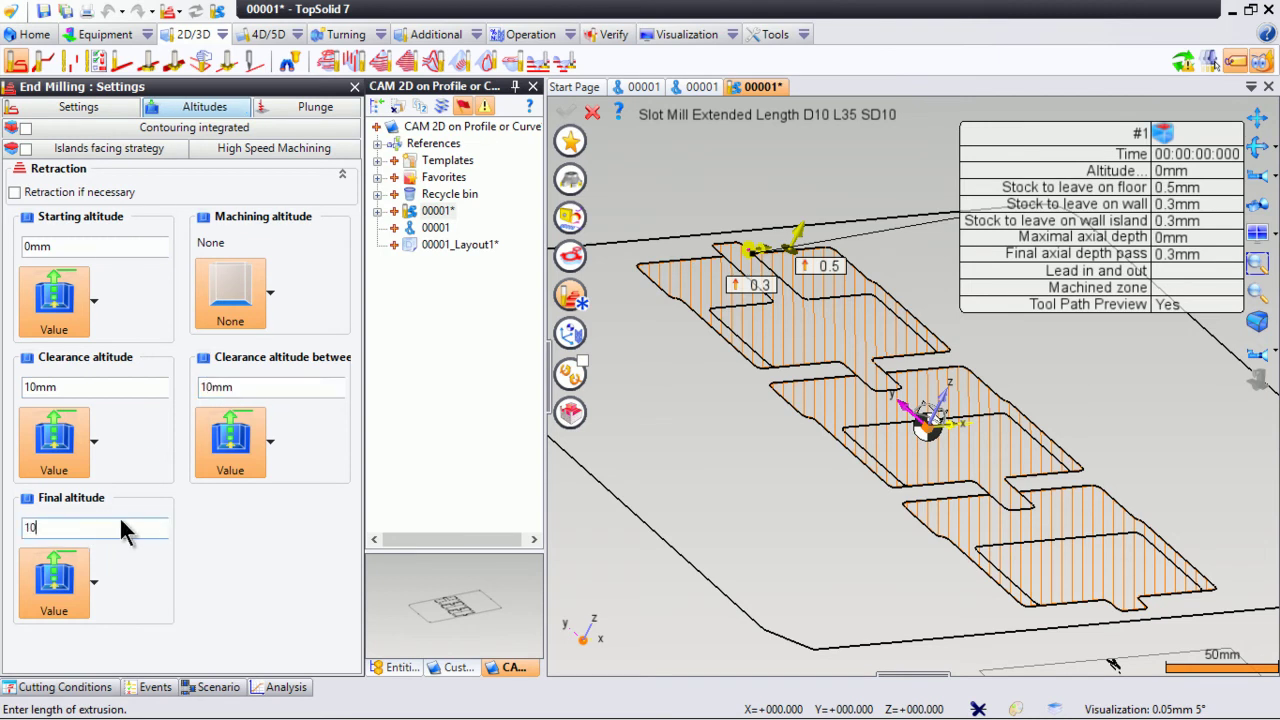
pyautogui.press('Tab')
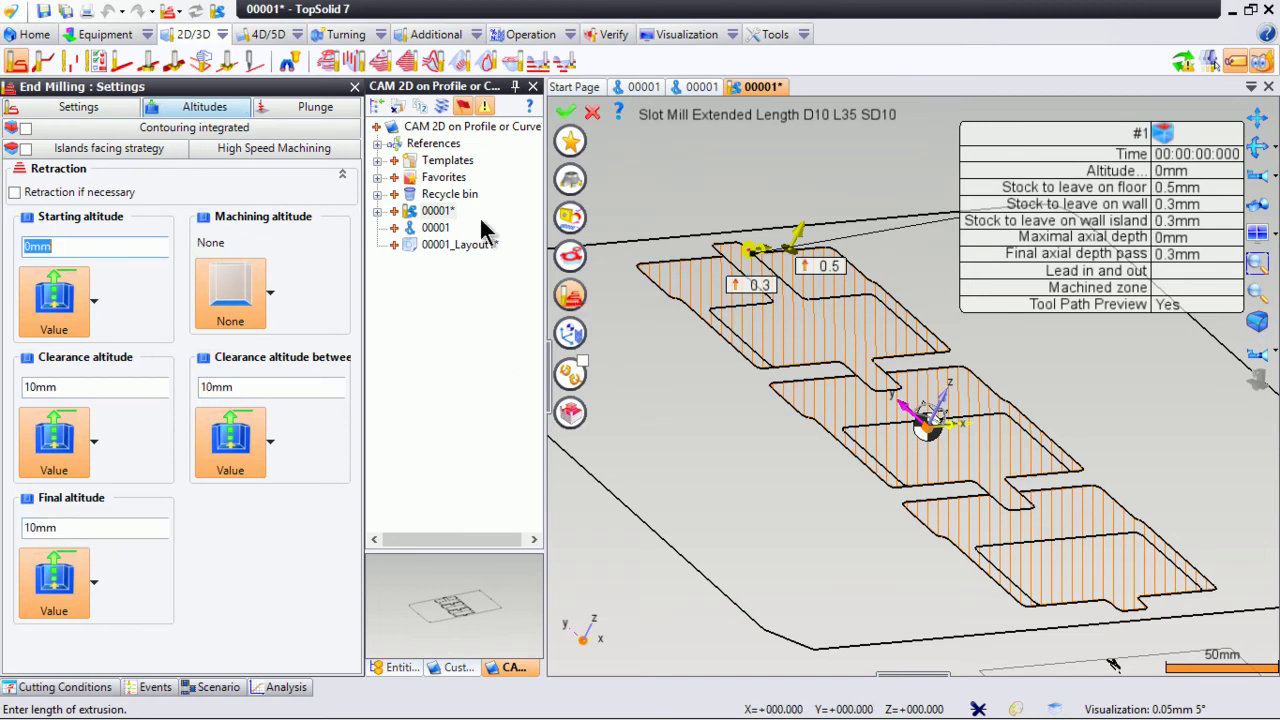
pyautogui.rightClick(684, 236)
pyautogui.click(731, 223)
# - Generate the outer pocketing operation, speed up its toolpath simulation and exit the simulation
pyautogui.rightClick(677, 199)
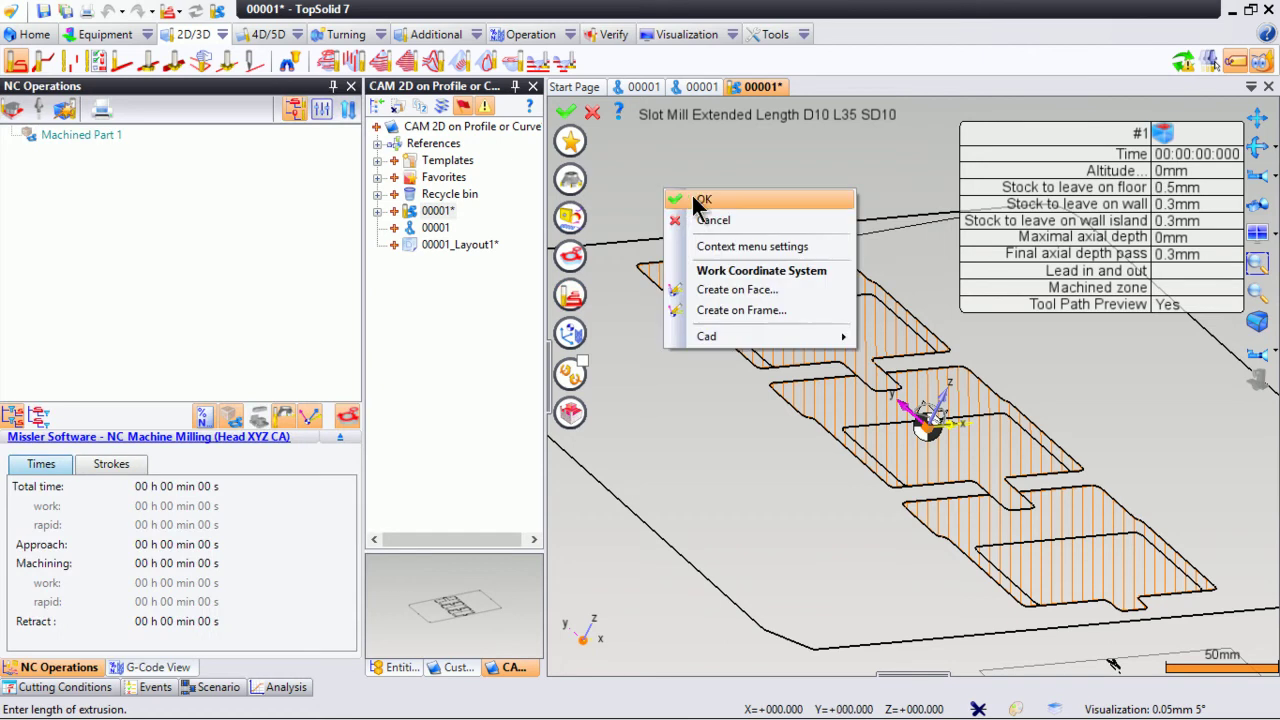
pyautogui.click(685, 193)
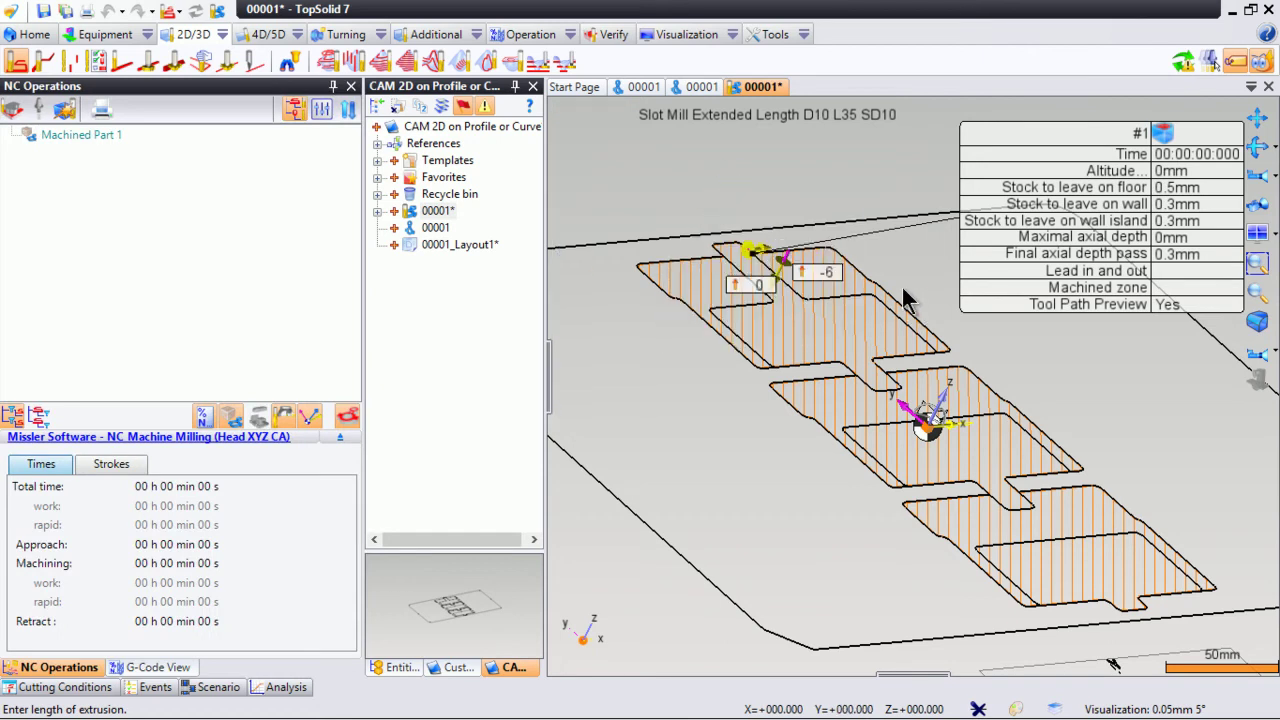
pyautogui.click(795, 563)
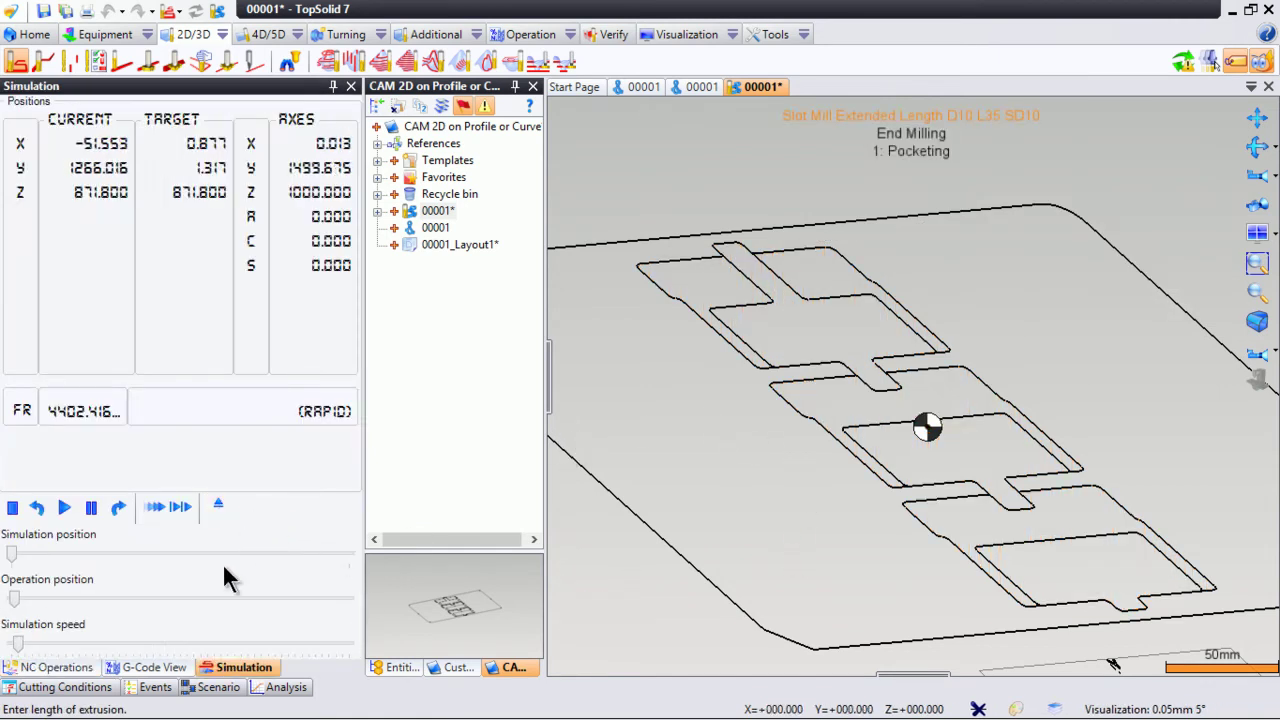
pyautogui.moveTo(18, 643); pyautogui.dragTo(262, 620)
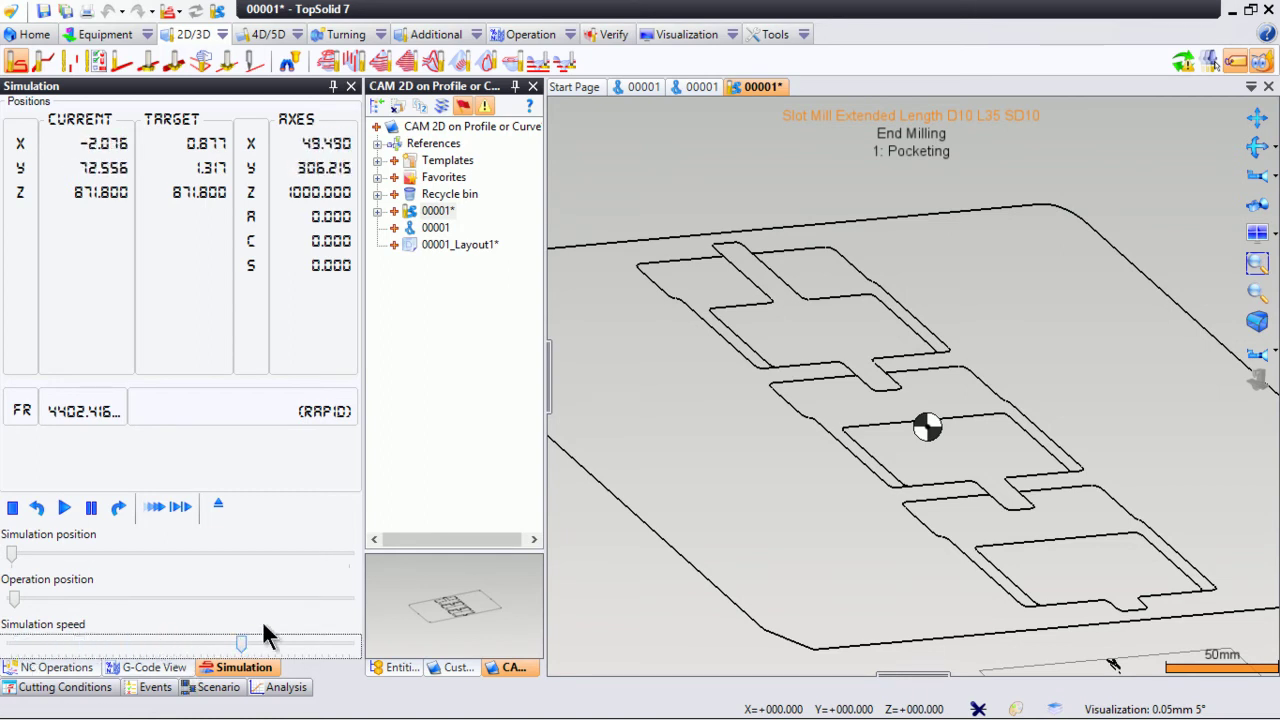
pyautogui.click(219, 506)
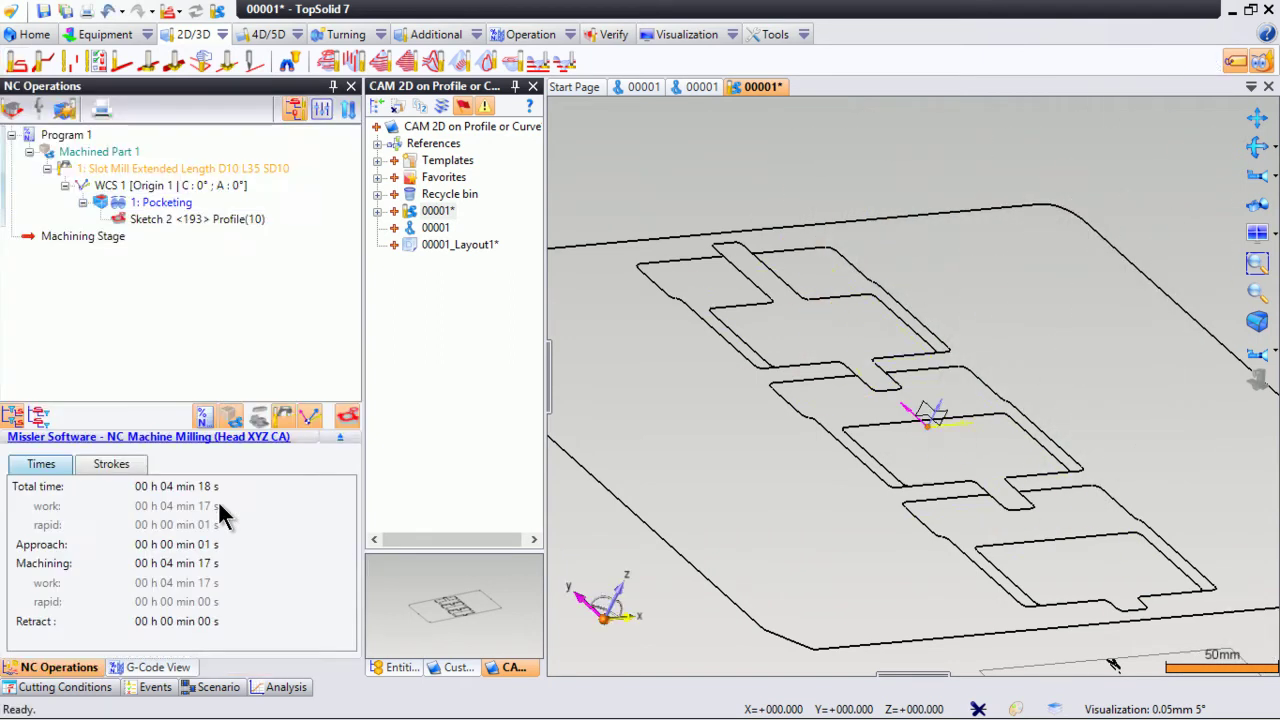
# - Display the first pocketing's toolpath, examine it from another angle and hide it again
pyautogui.click(118, 203)
pyautogui.moveTo(817, 294); pyautogui.dragTo(912, 304, button='middle')
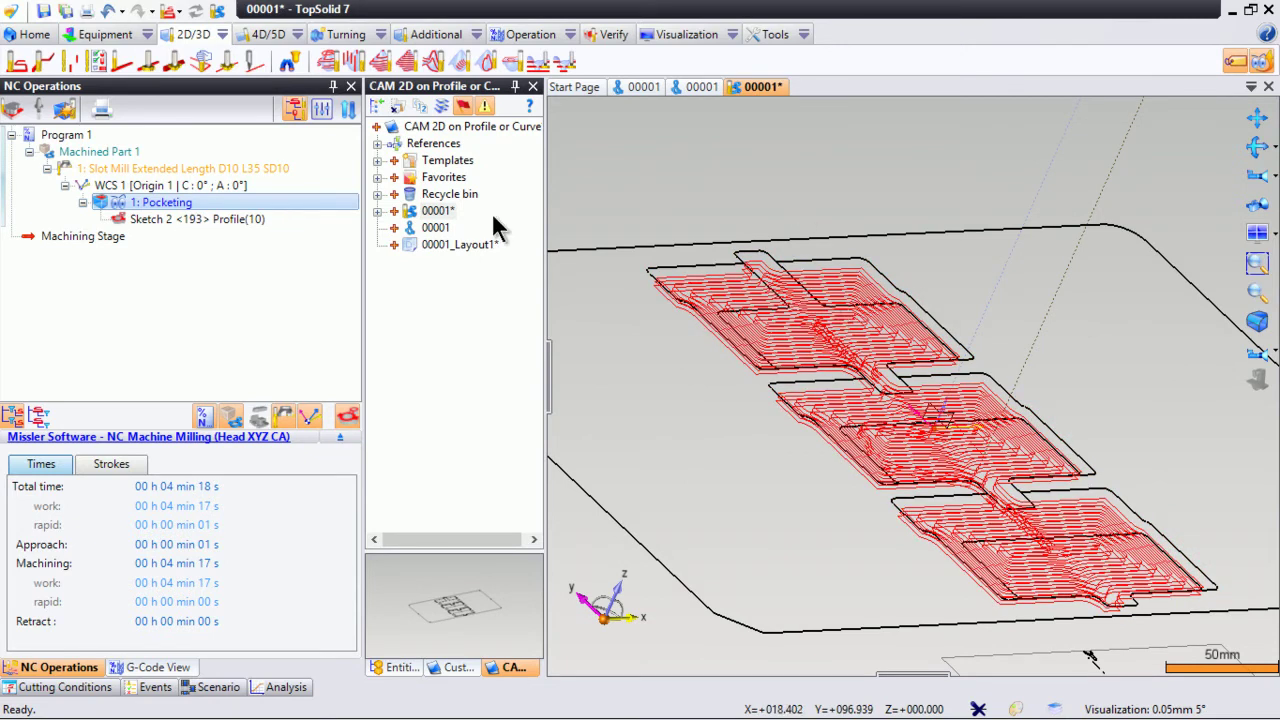
pyautogui.click(119, 203)
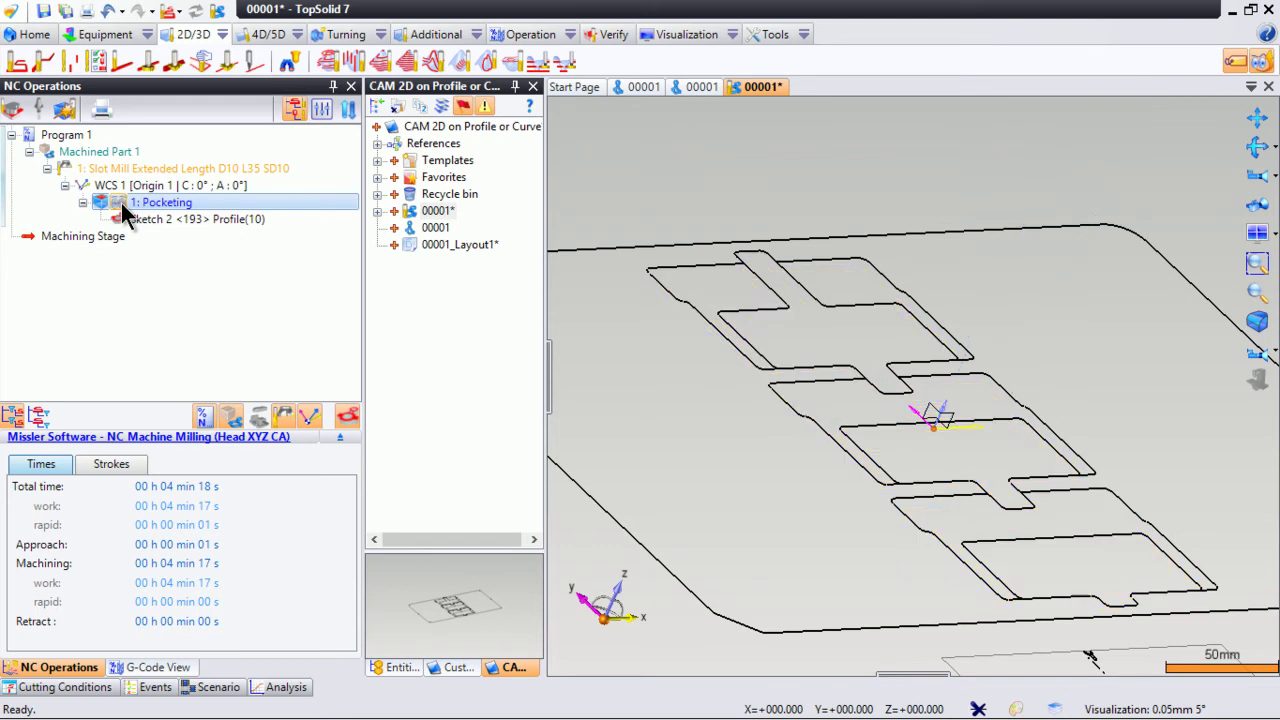
# - Start End Milling on the inner pocket contour of Sketch 3, leaving -12 mm on the floor and 0 mm on the wall and wall island
pyautogui.rightClick(855, 308)
pyautogui.click(920, 155)
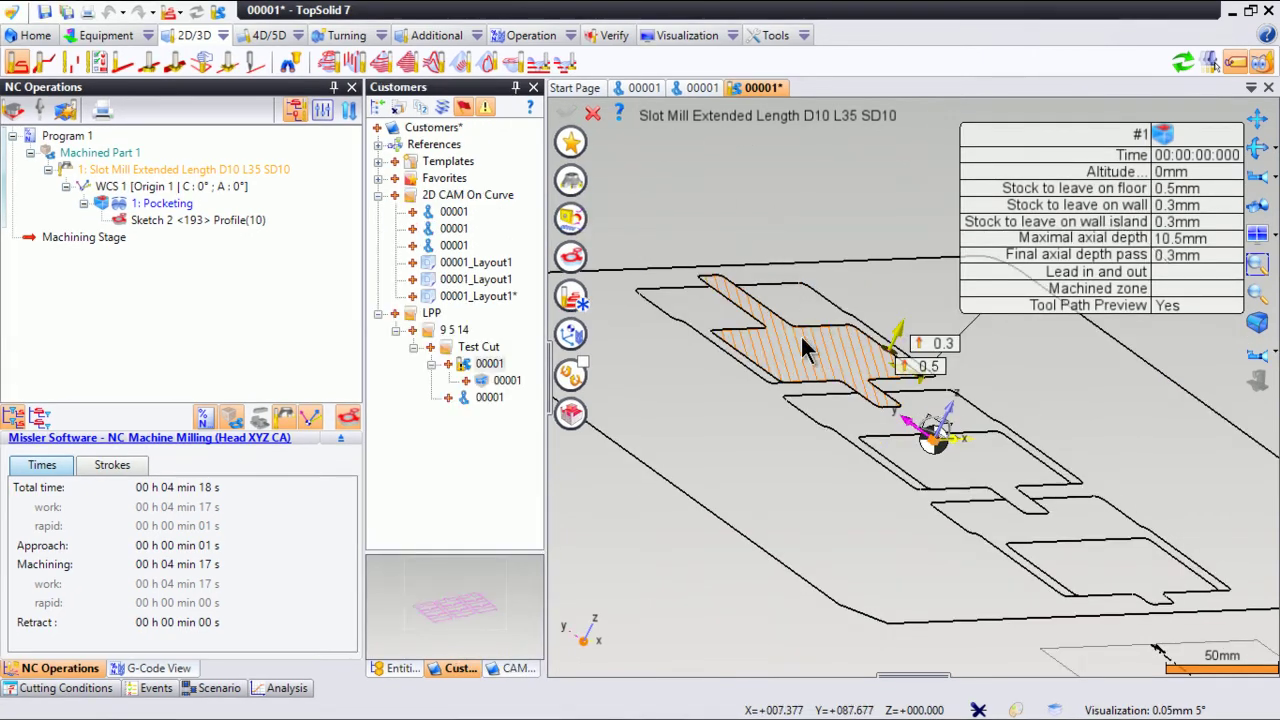
pyautogui.click(568, 300)
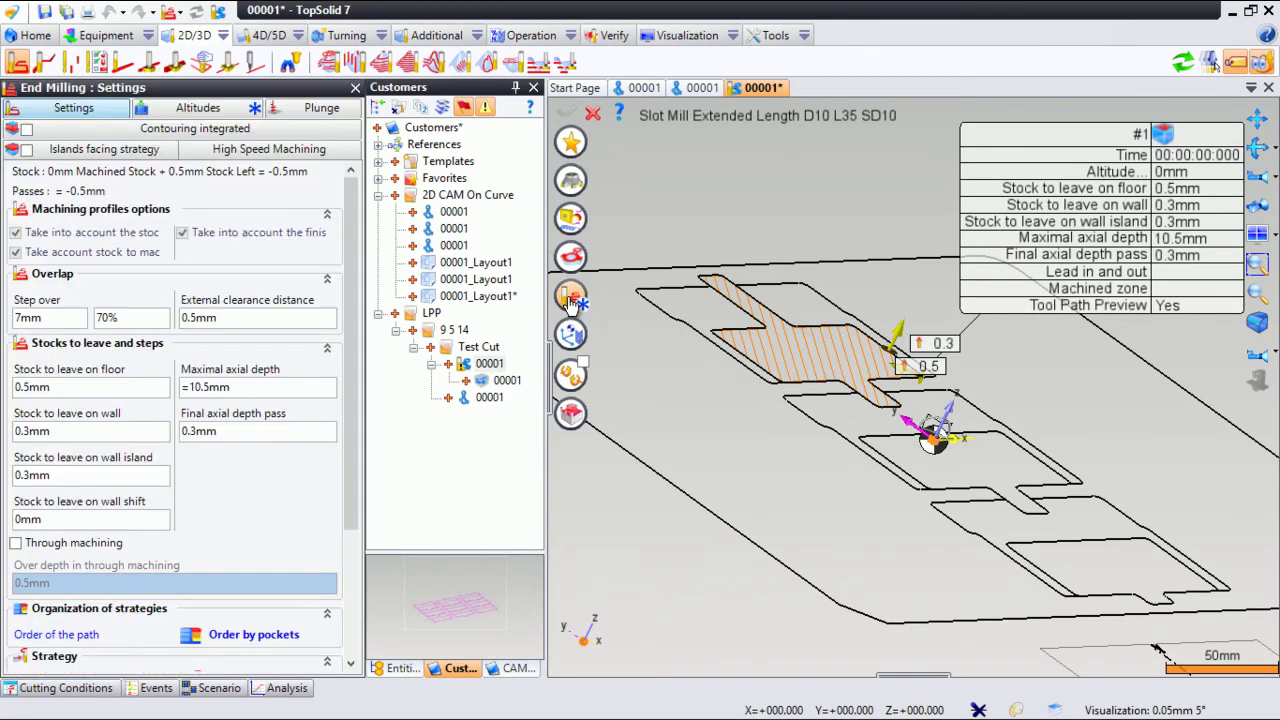
pyautogui.click(62, 388)
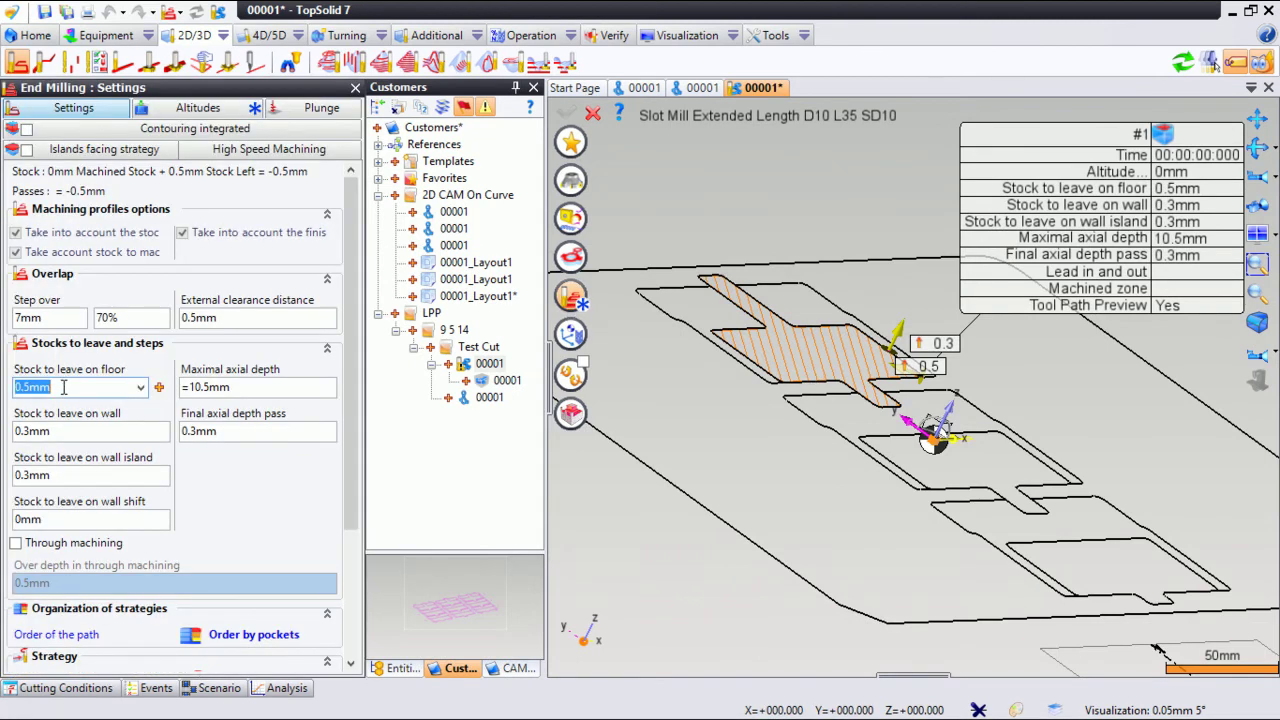
pyautogui.write('-12')
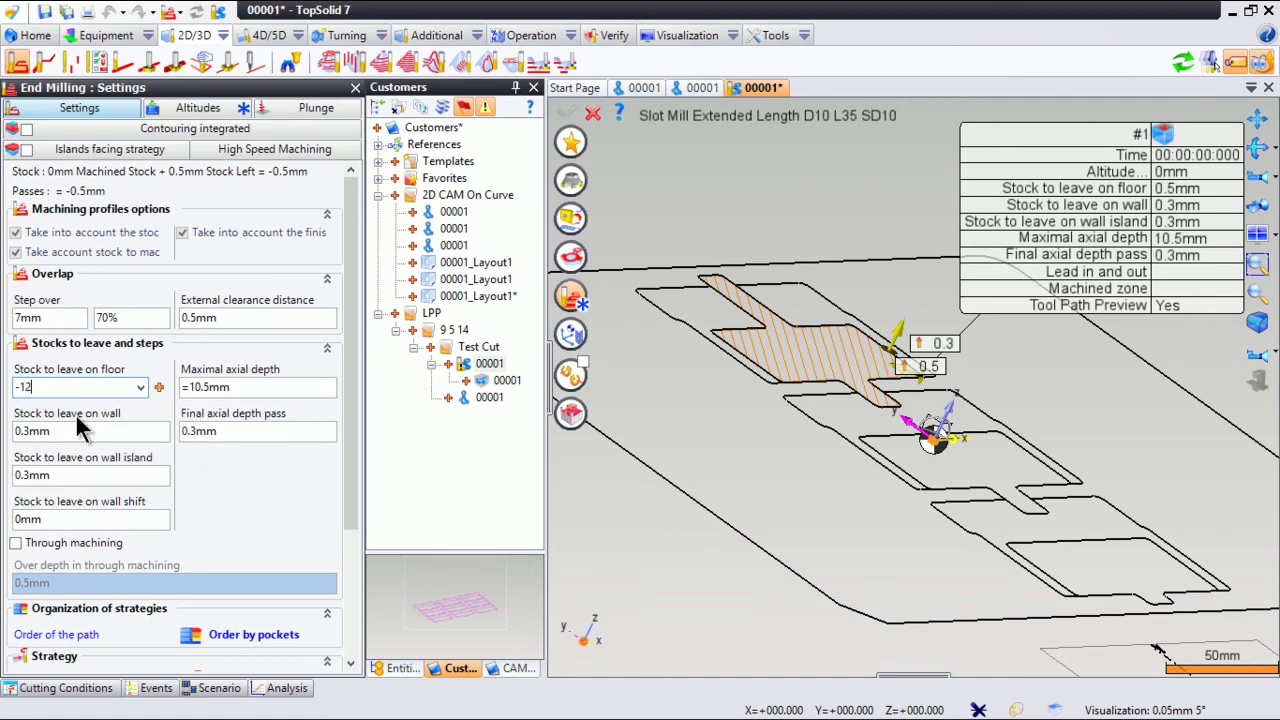
pyautogui.click(72, 431)
pyautogui.write('0')
pyautogui.click(81, 476)
pyautogui.write('0')
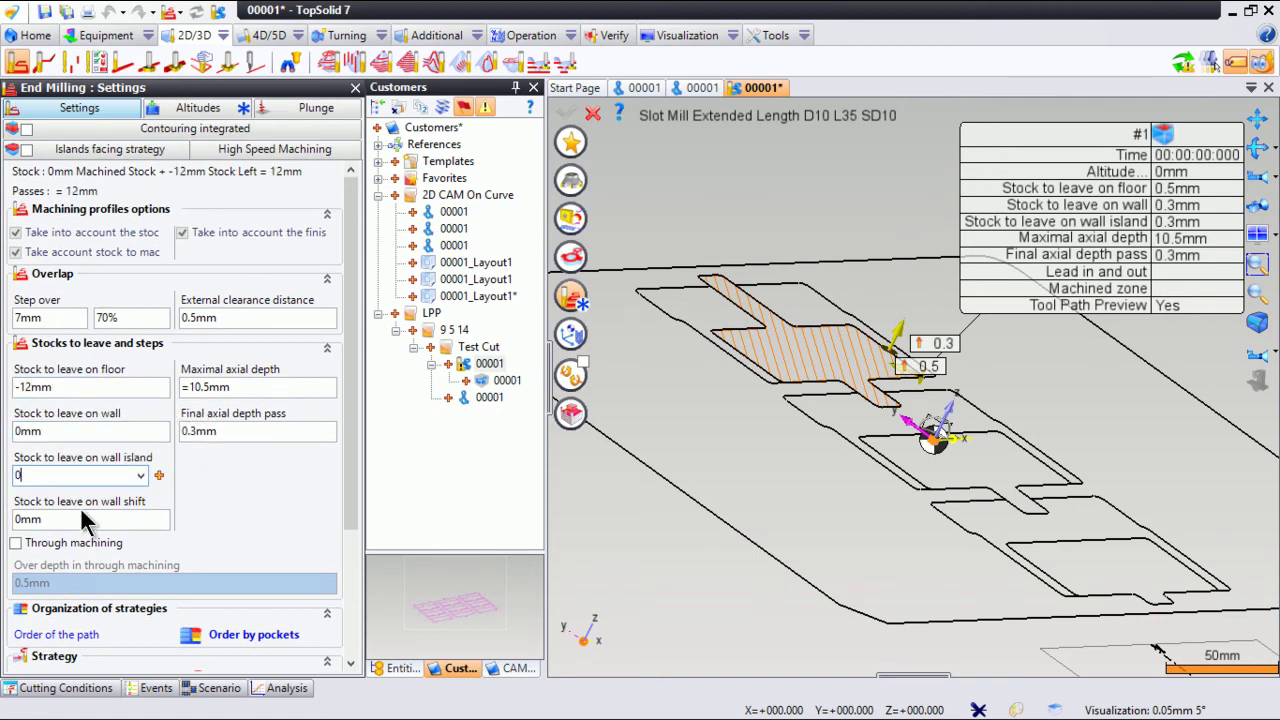
# - Set the inner pocket's maximal axial depth to 2 mm and its step over to 5 mm
pyautogui.click(244, 387)
pyautogui.write('2')
pyautogui.click(56, 314)
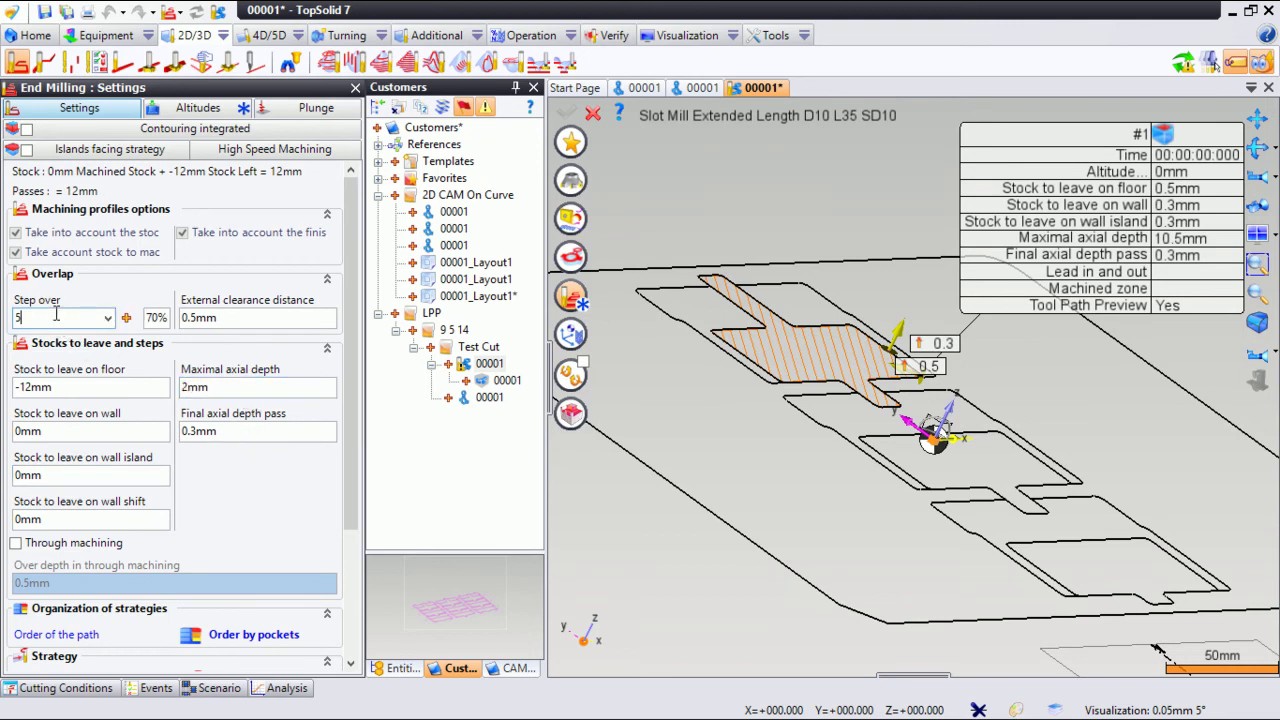
pyautogui.rightClick(702, 310)
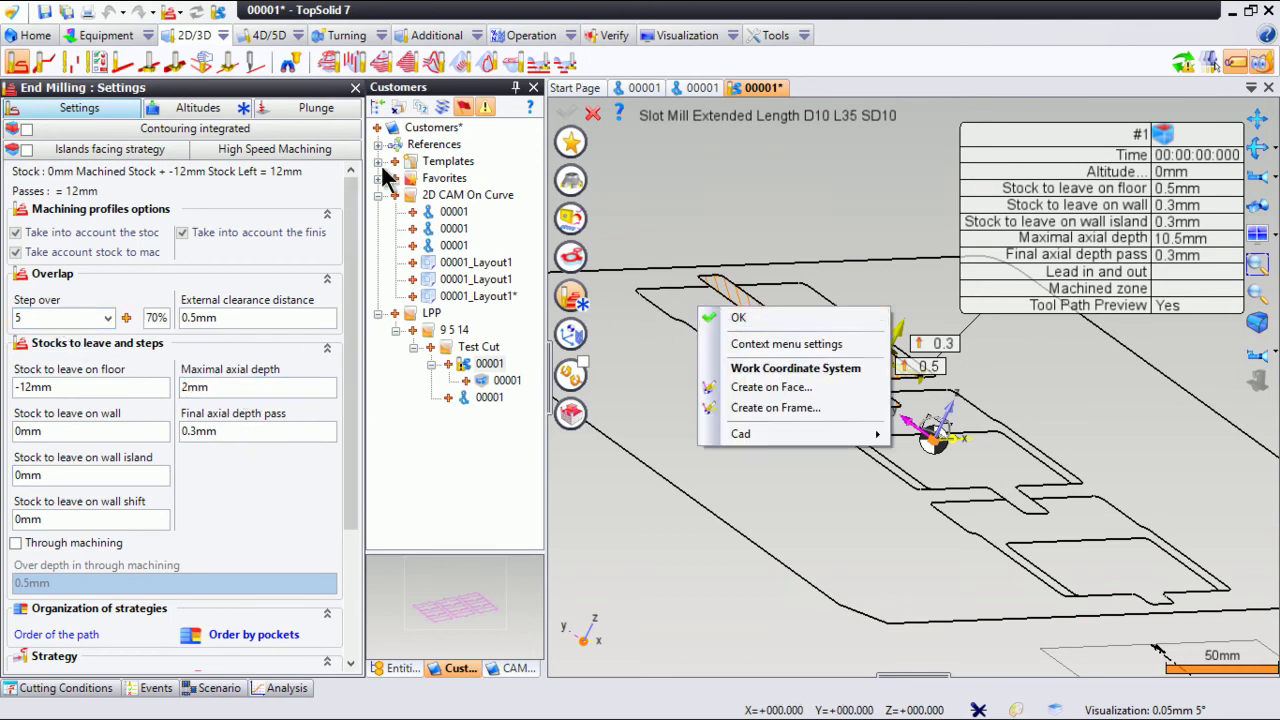
# - Set the inner pocket's starting altitude to -6 mm and both clearance altitudes to 10 mm, fill in the final altitude and accept the settings
pyautogui.click(201, 114)
pyautogui.click(119, 246)
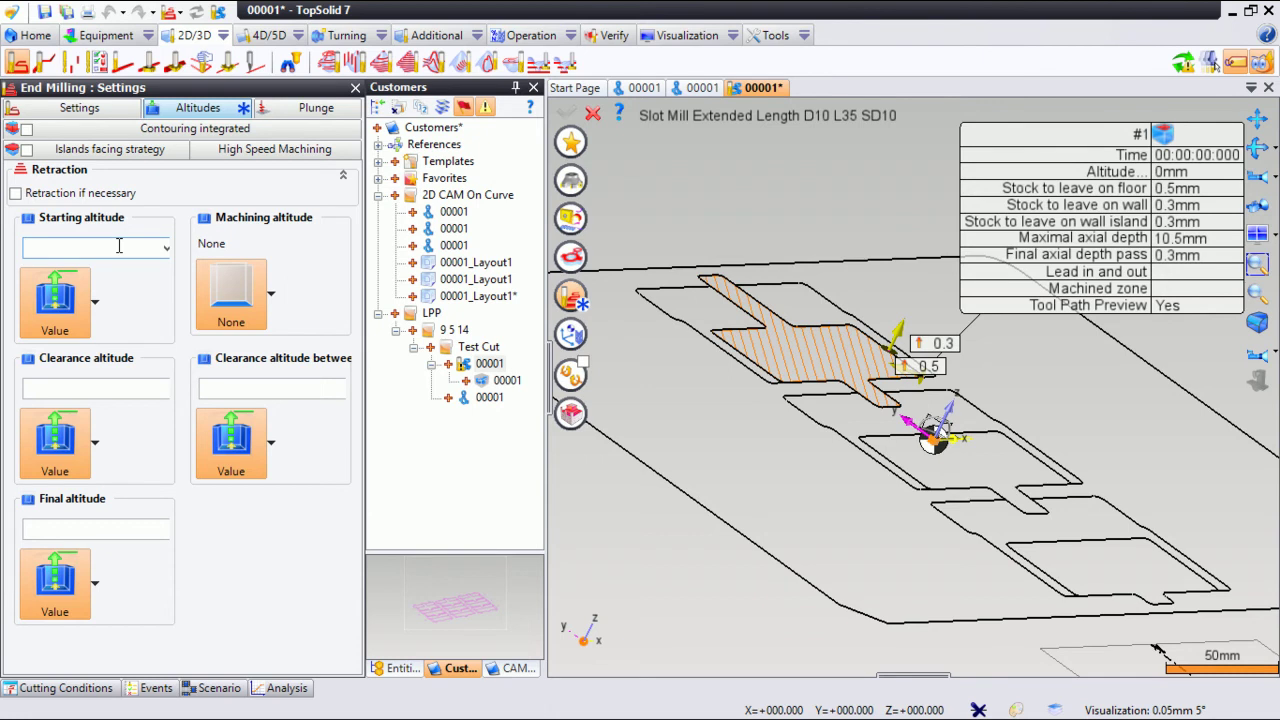
pyautogui.write('-6')
pyautogui.click(125, 386)
pyautogui.write('10')
pyautogui.click(275, 392)
pyautogui.write('10')
pyautogui.click(104, 530)
pyautogui.write('1')
pyautogui.rightClick(768, 272)
pyautogui.click(780, 281)
# - Generate the inner pocketing operation and exit its toolpath simulation
pyautogui.rightClick(766, 229)
pyautogui.click(770, 244)
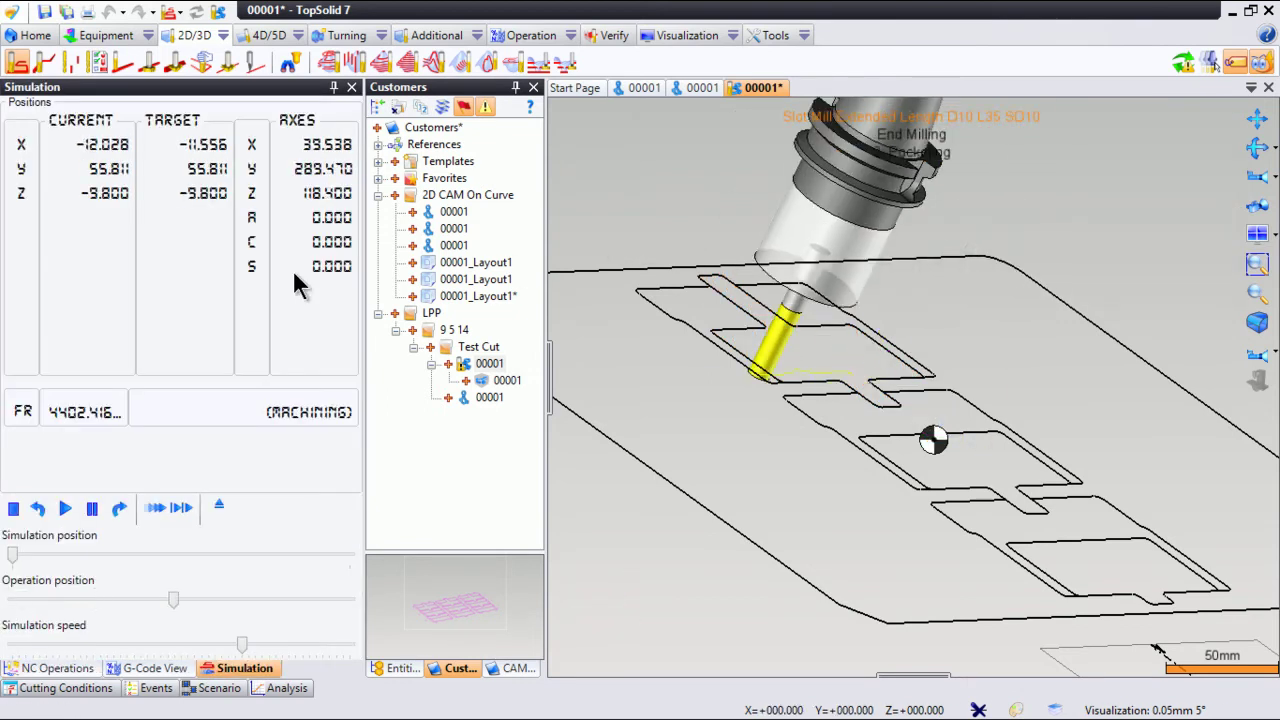
pyautogui.click(219, 507)
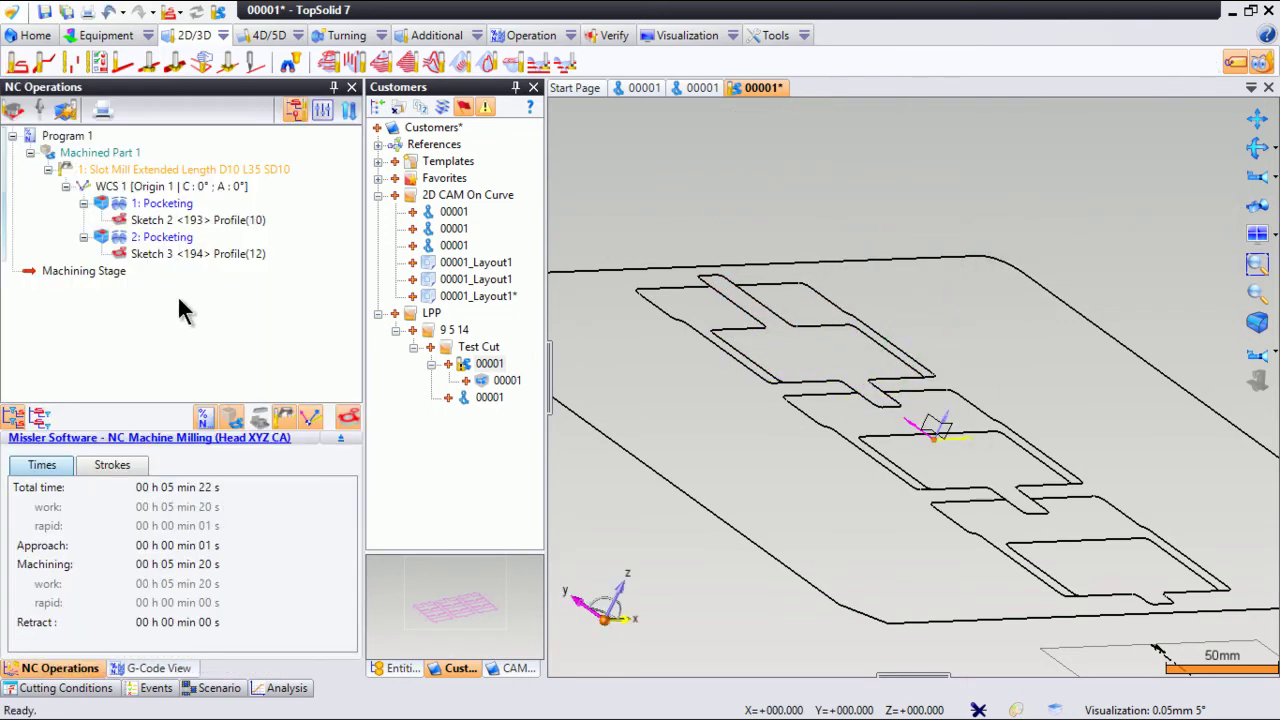
# - Display the second pocketing's toolpath, examine its depth below the contours from a low angle, and hide it again
pyautogui.click(116, 237)
pyautogui.moveTo(630, 382); pyautogui.dragTo(714, 349, button='middle')
pyautogui.scroll(3, 682, 357)
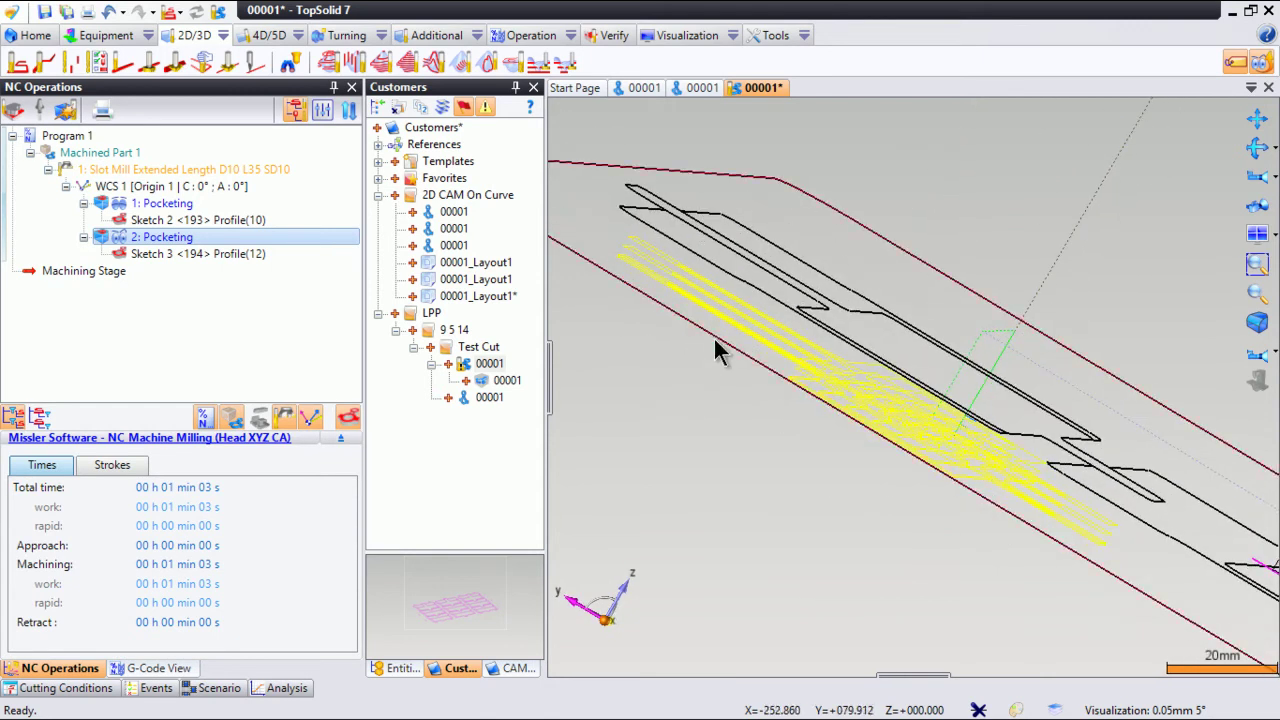
pyautogui.click(123, 201)
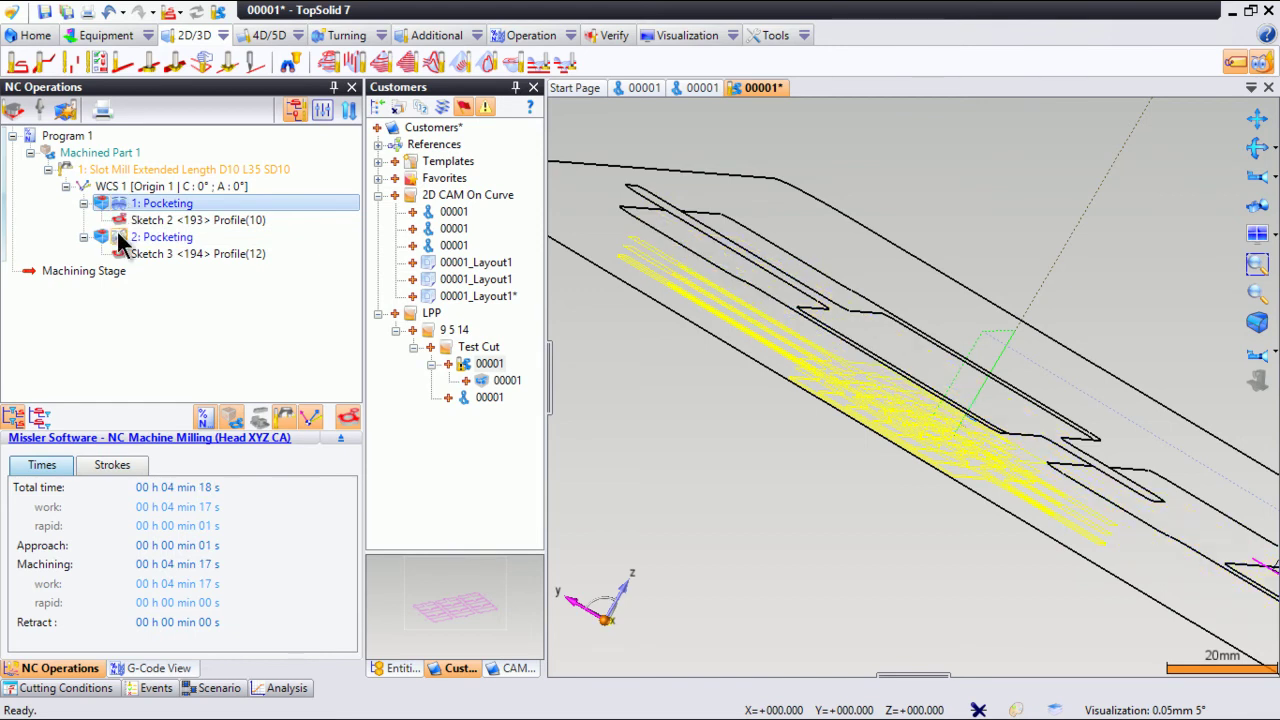
pyautogui.click(117, 235)
pyautogui.moveTo(560, 330); pyautogui.dragTo(524, 311, button='middle')
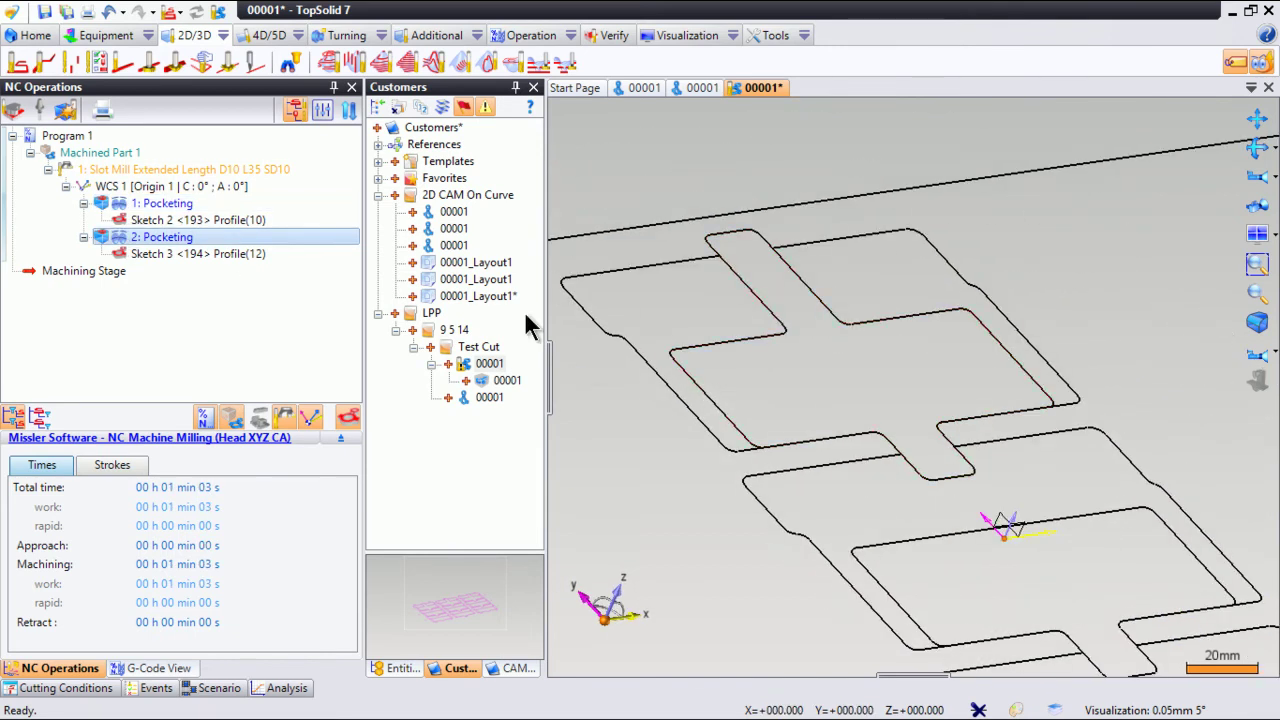
# - Reopen the second pocketing's milling settings, review its machined stock and depth passes, and accept the operation
pyautogui.doubleClick(173, 240)
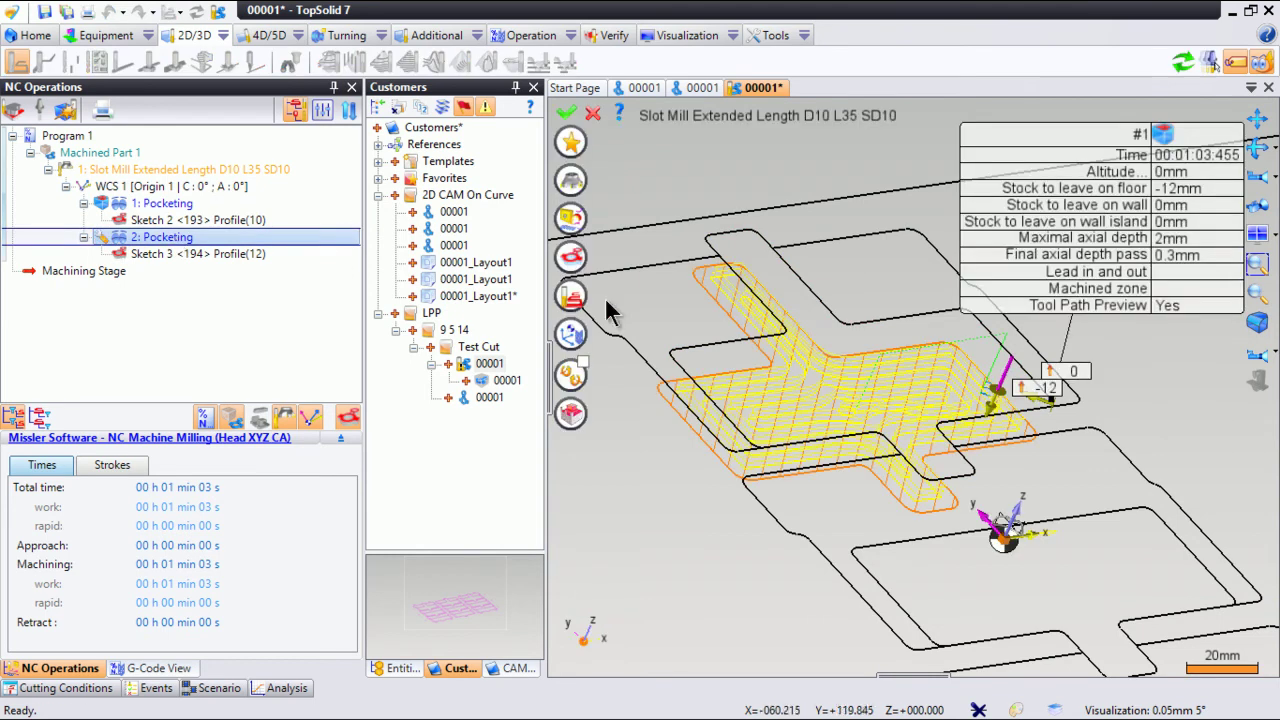
pyautogui.click(571, 296)
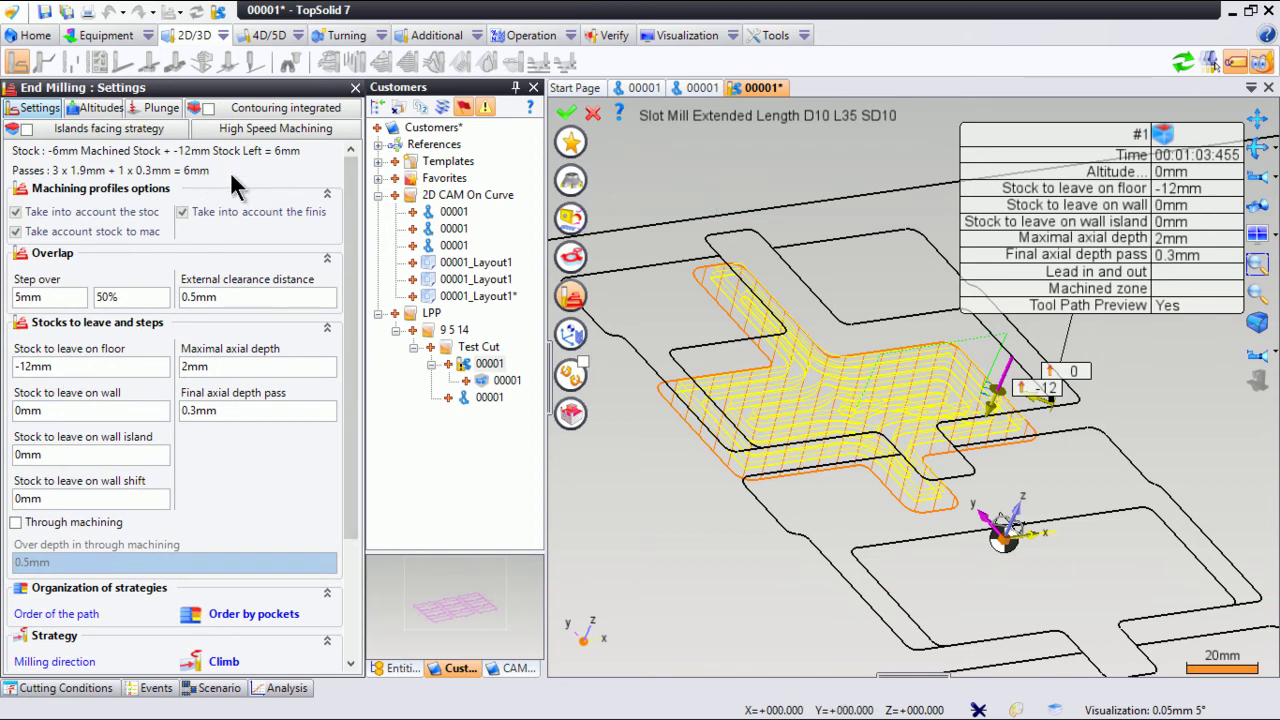
pyautogui.rightClick(715, 193)
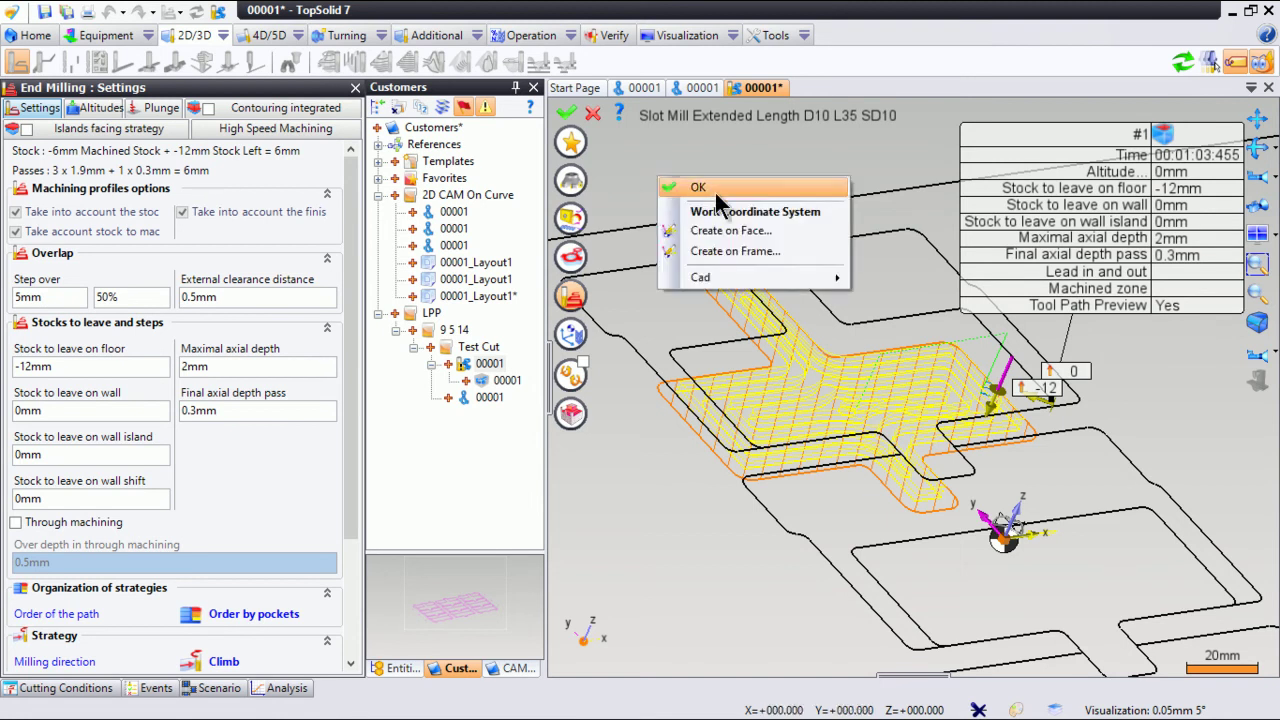
pyautogui.click(715, 193)
pyautogui.click(566, 114)
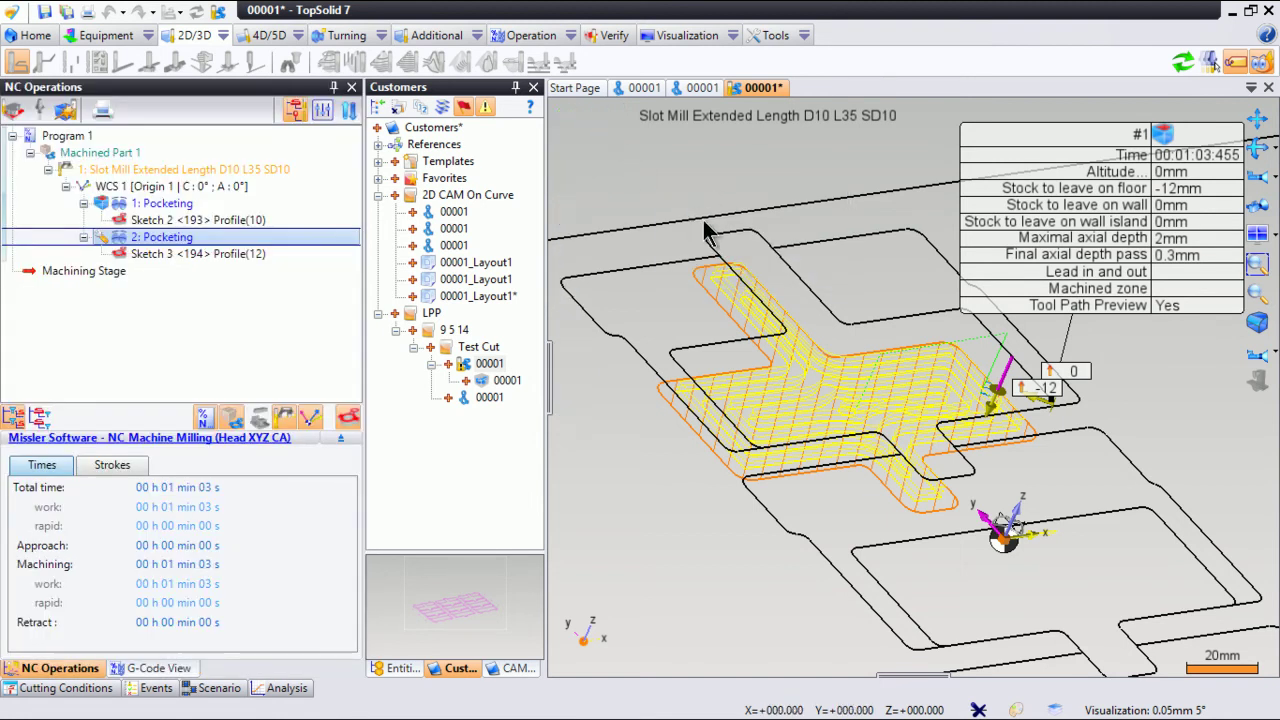
# - Start an End Milling operation on the middle inner pocket contour and set its stock to leave on floor to -10 mm
pyautogui.moveTo(1100, 600); pyautogui.dragTo(997, 403, button='middle')
pyautogui.scroll(-3, 995, 400)
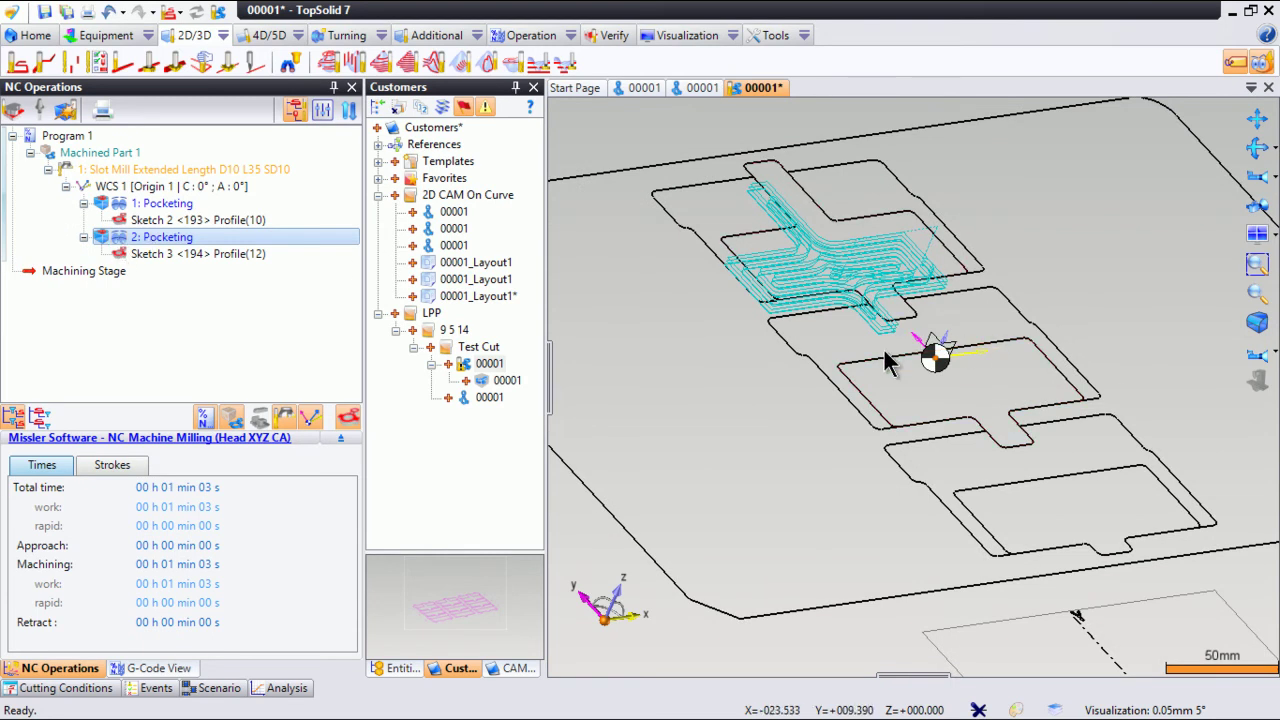
pyautogui.rightClick(993, 340)
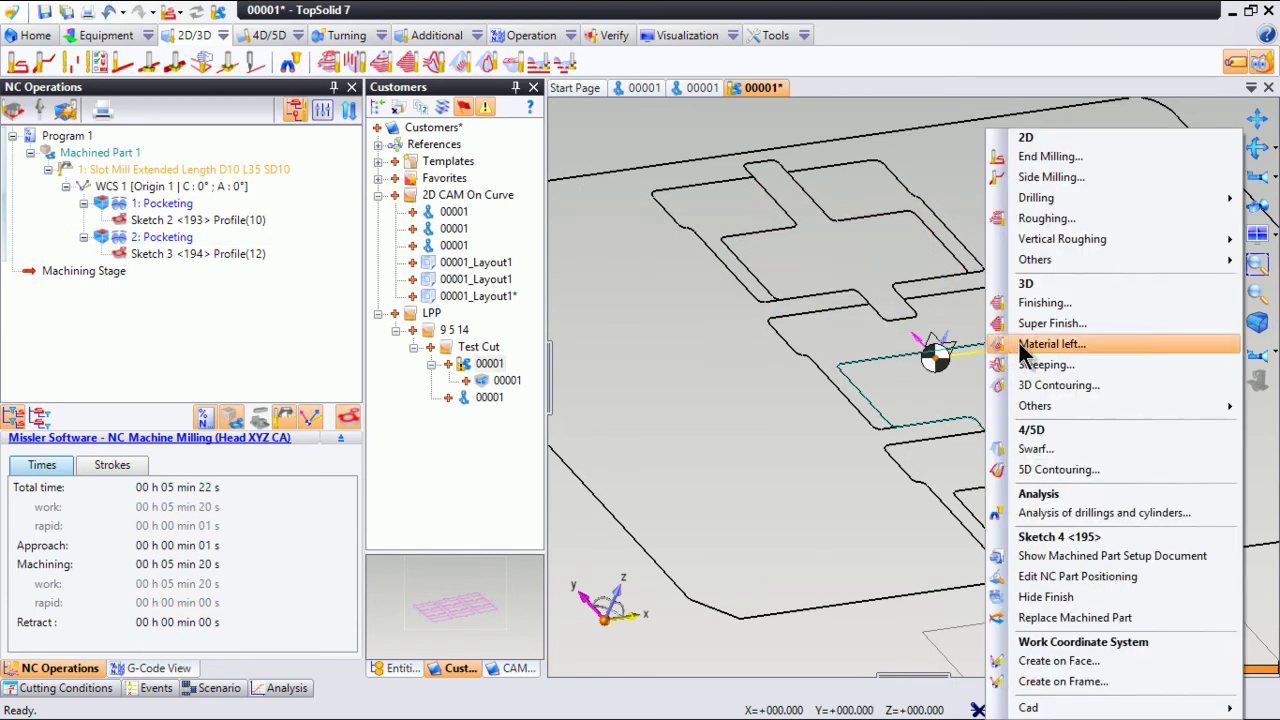
pyautogui.click(1047, 156)
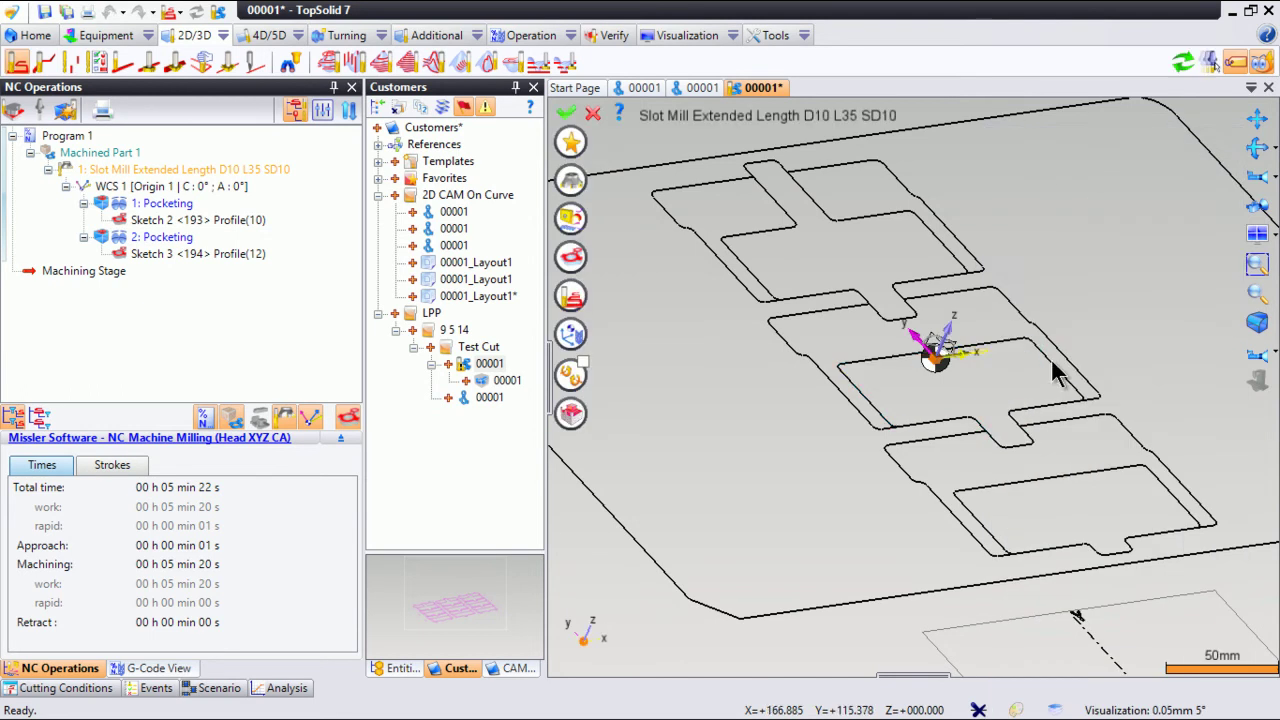
pyautogui.click(568, 303)
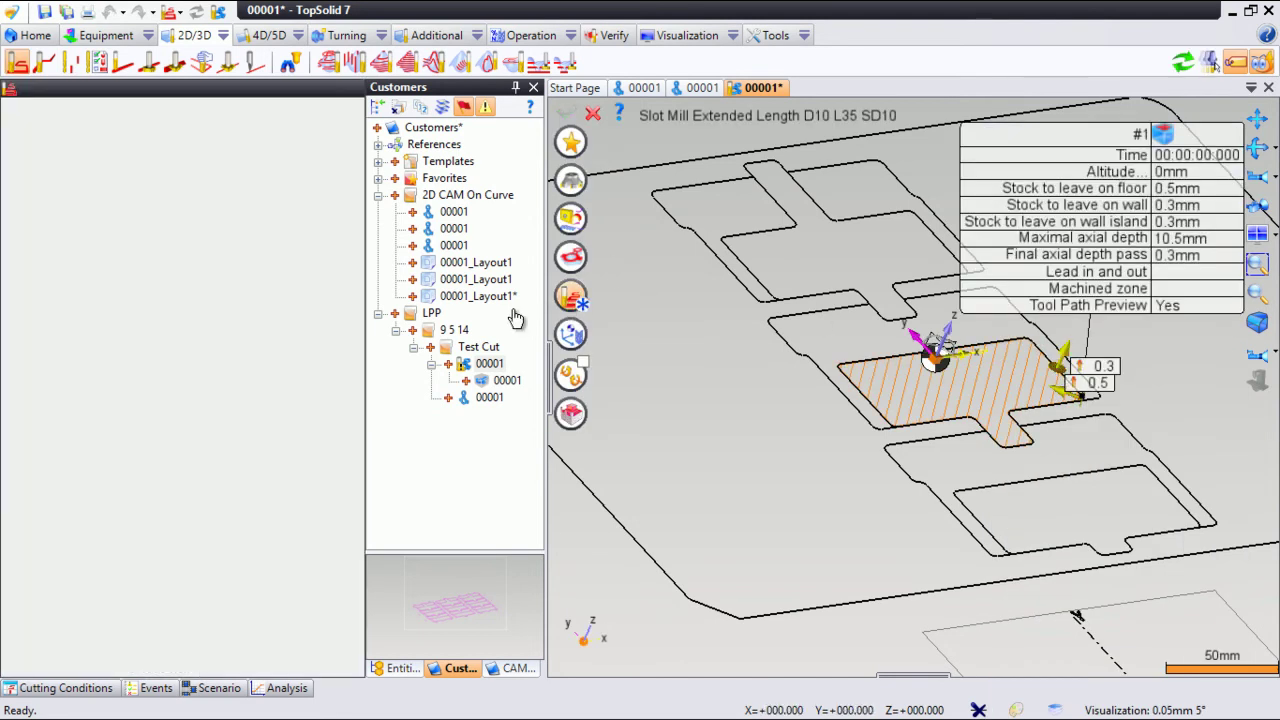
pyautogui.click(98, 386)
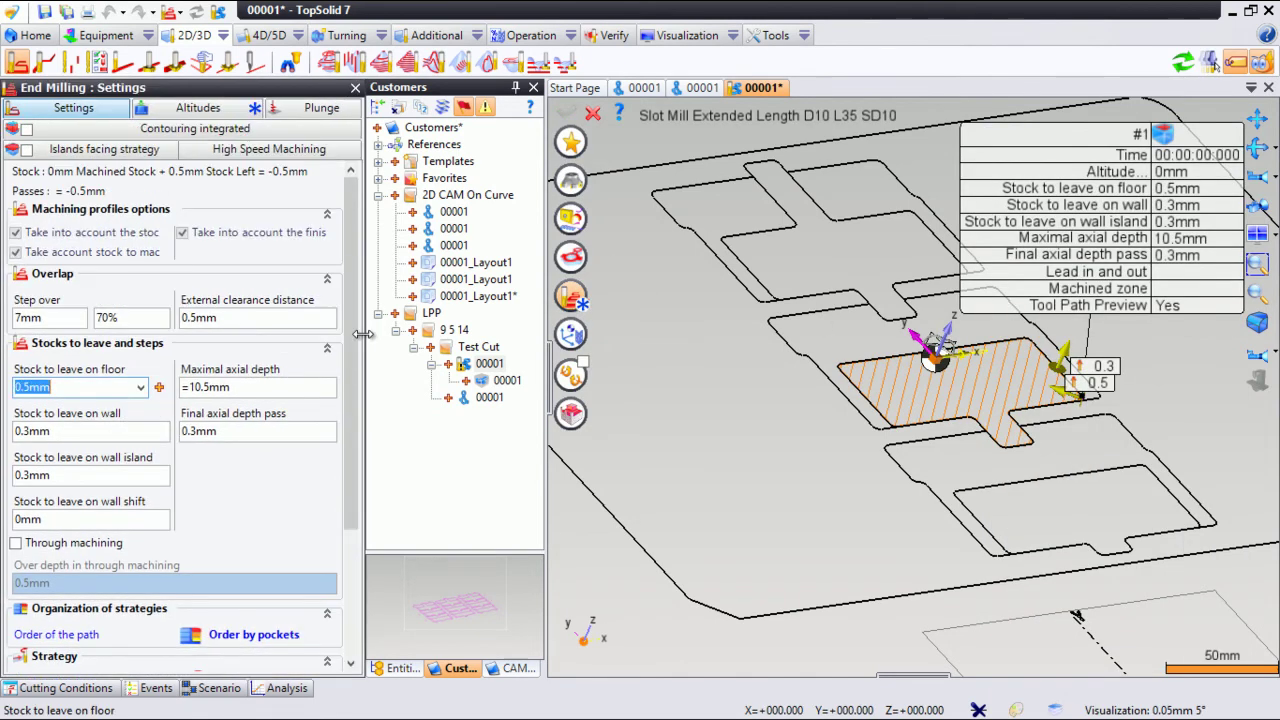
pyautogui.write('-10')
# - Set the middle inner pocket's wall and wall island stock to 0 mm, maximal axial depth to 2 mm and step over to 5 mm
pyautogui.click(47, 431)
pyautogui.write('0')
pyautogui.click(58, 469)
pyautogui.write('0')
pyautogui.click(72, 521)
pyautogui.click(240, 386)
pyautogui.write('2')
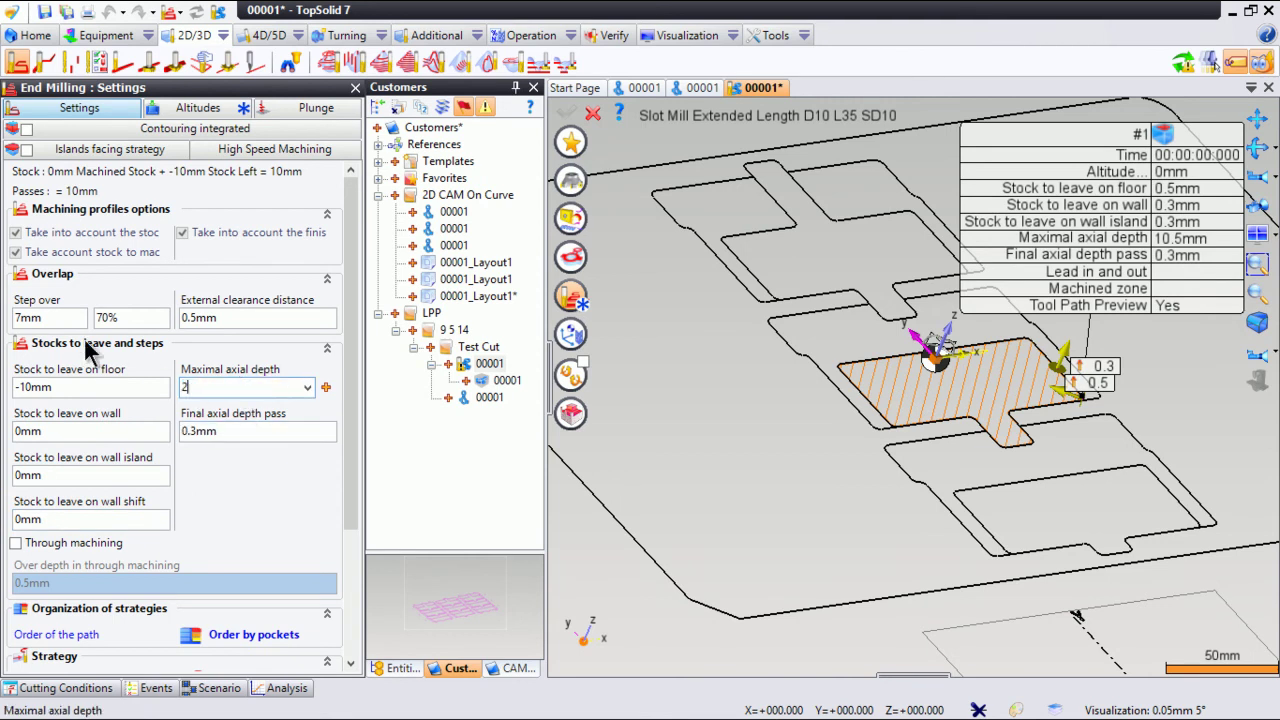
pyautogui.click(62, 318)
pyautogui.rightClick(690, 283)
# - Set the middle pocket's starting altitude to -6 mm and clearance altitude to 10 mm, and fill in the between-passes clearance and final altitudes
pyautogui.click(205, 109)
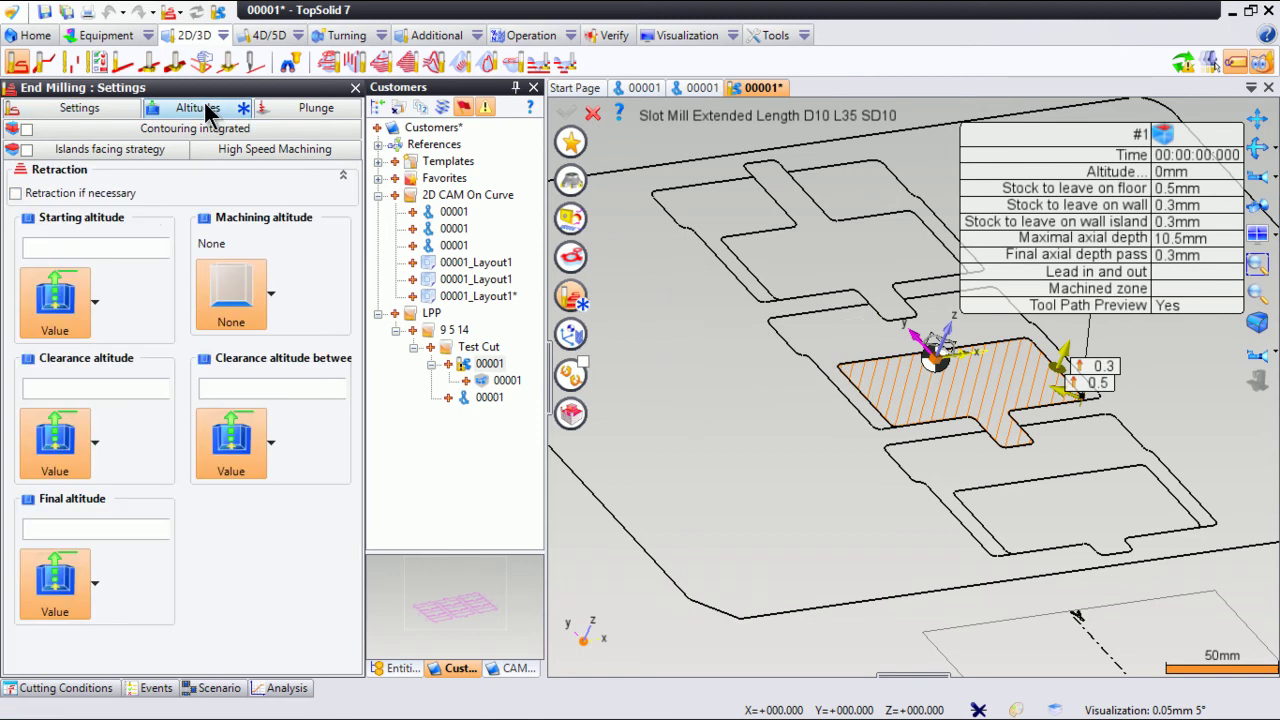
pyautogui.click(122, 248)
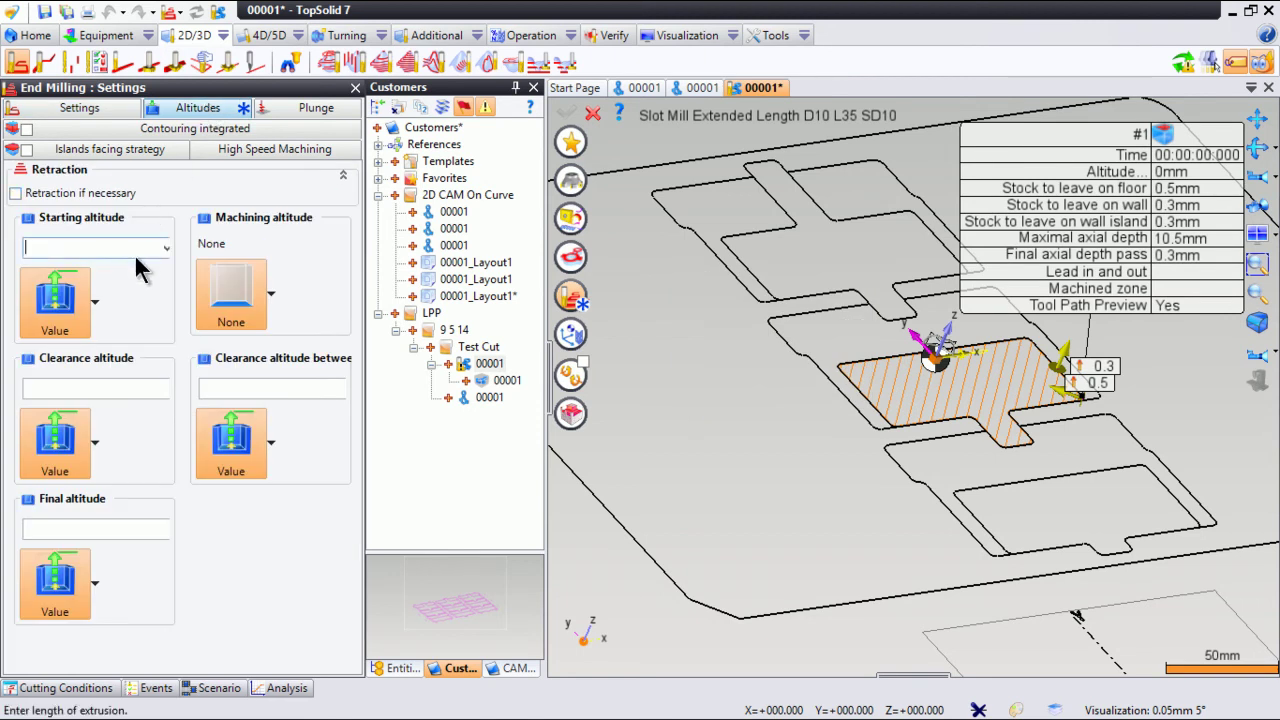
pyautogui.write('-6')
pyautogui.click(117, 390)
pyautogui.write('10')
pyautogui.click(214, 392)
pyautogui.write('1')
pyautogui.click(110, 530)
pyautogui.write('0')
# - Accept the settings, generate the middle inner pocketing operation and exit its toolpath simulation
pyautogui.rightClick(706, 320)
pyautogui.click(737, 333)
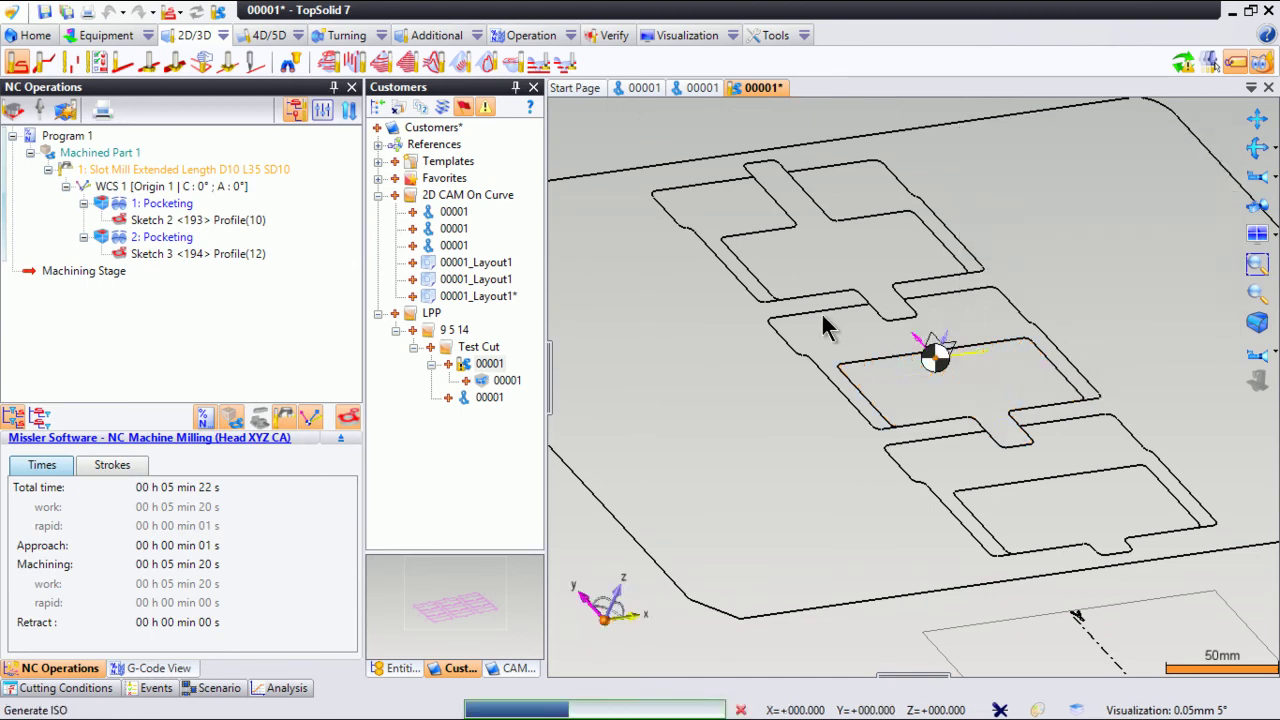
pyautogui.click(219, 507)
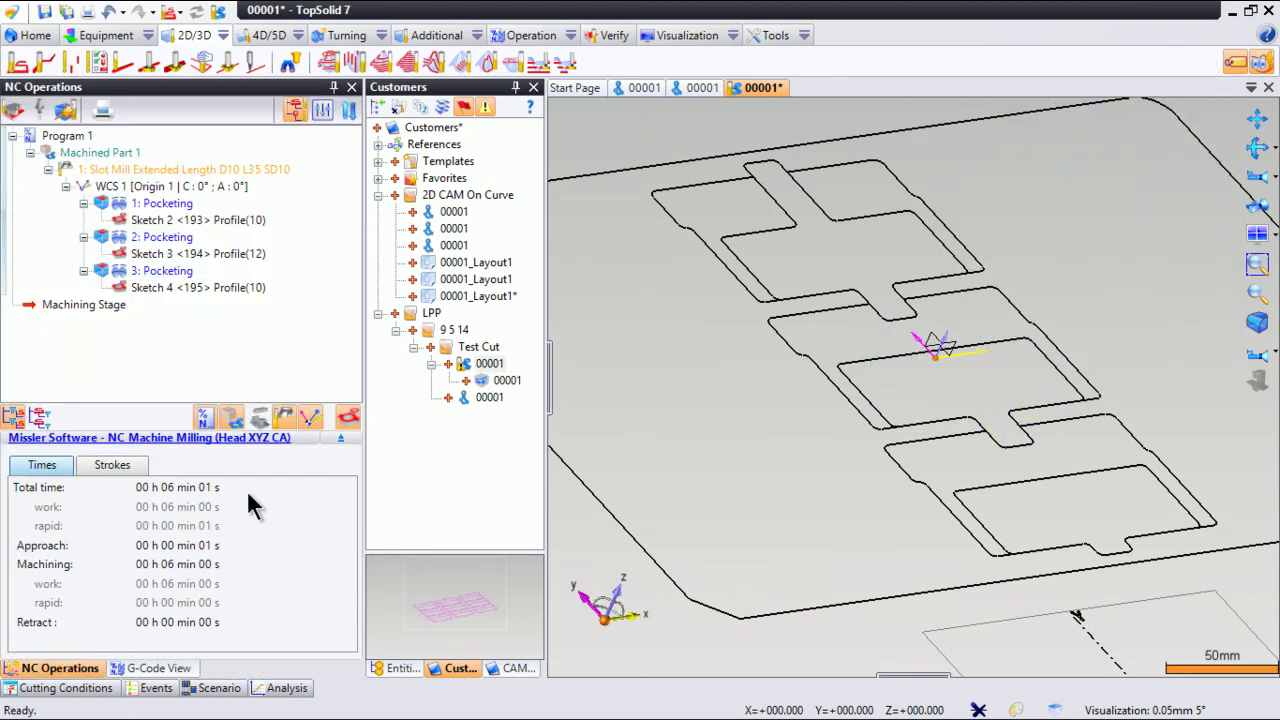
# - Display the third pocketing's toolpath and examine its depth below the contours from a low angle
pyautogui.click(129, 265)
pyautogui.moveTo(690, 330); pyautogui.dragTo(770, 355, button='middle')
pyautogui.scroll(3, 898, 416)
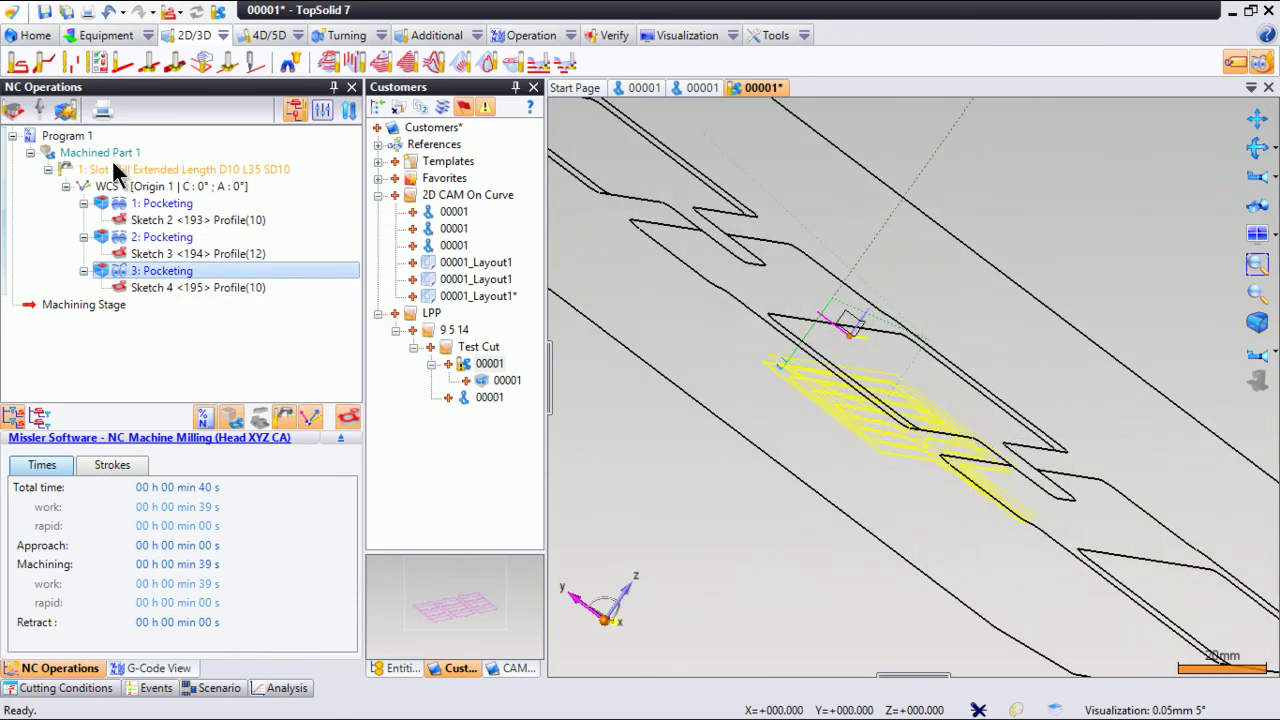
# - Reopen the third pocketing's milling settings, check its floor stock and depth passes, and accept the operation
pyautogui.doubleClick(193, 270)
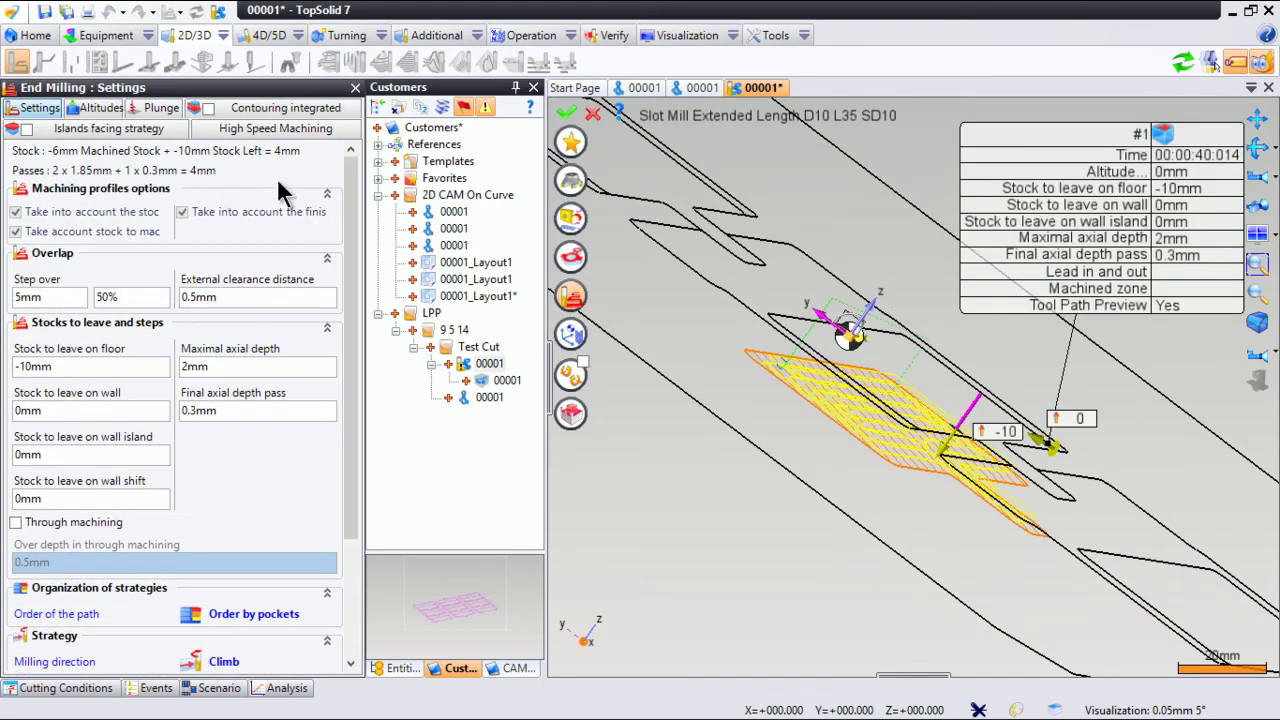
pyautogui.rightClick(712, 226)
pyautogui.click(754, 231)
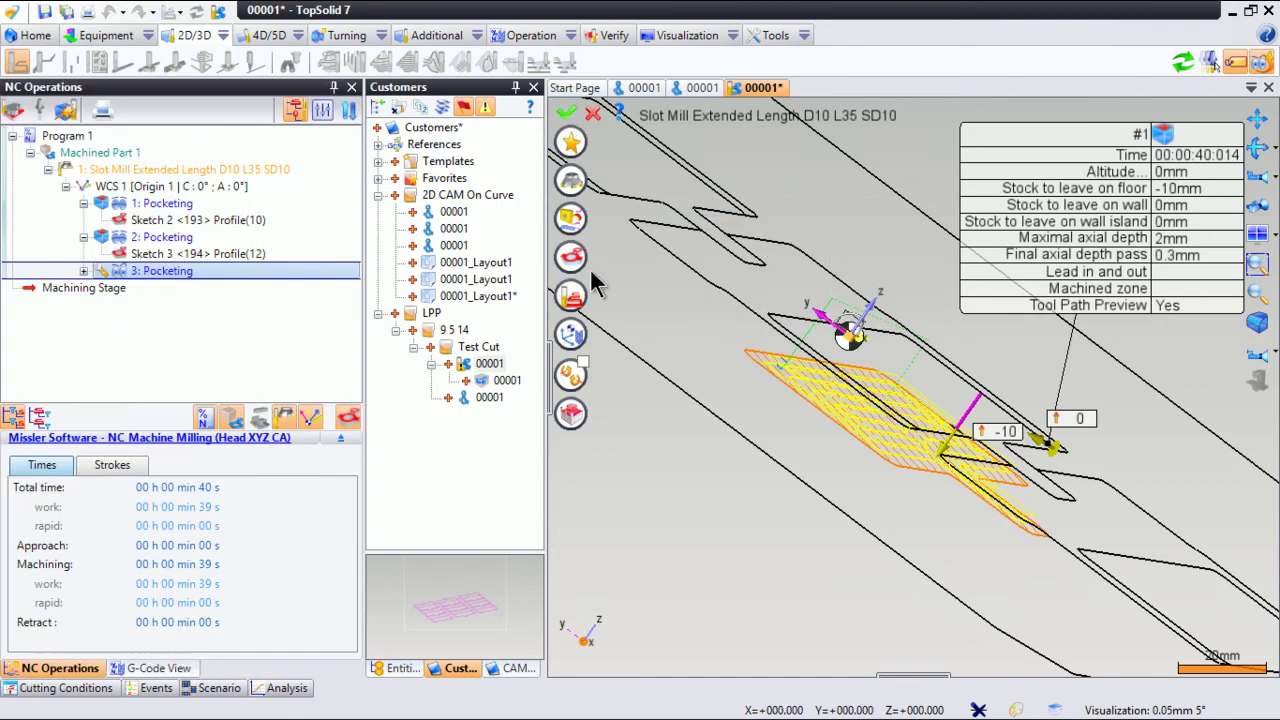
pyautogui.click(574, 298)
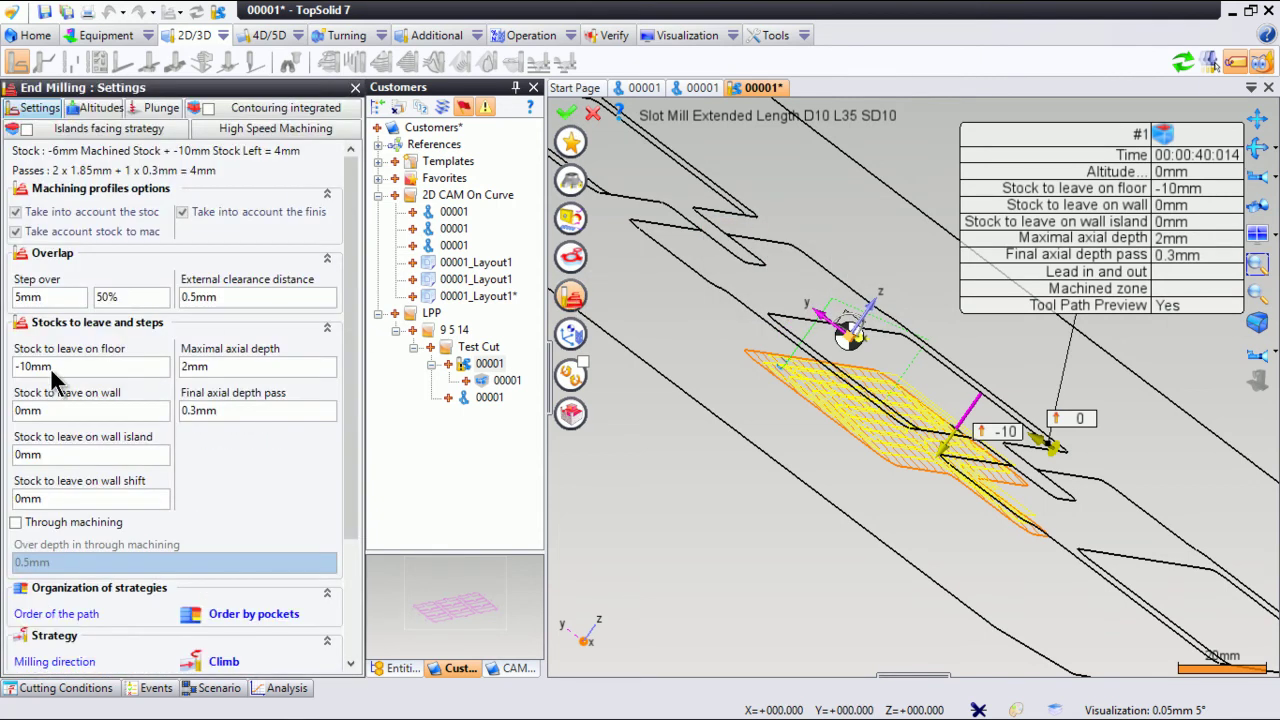
pyautogui.rightClick(606, 228)
pyautogui.click(642, 238)
pyautogui.rightClick(678, 240)
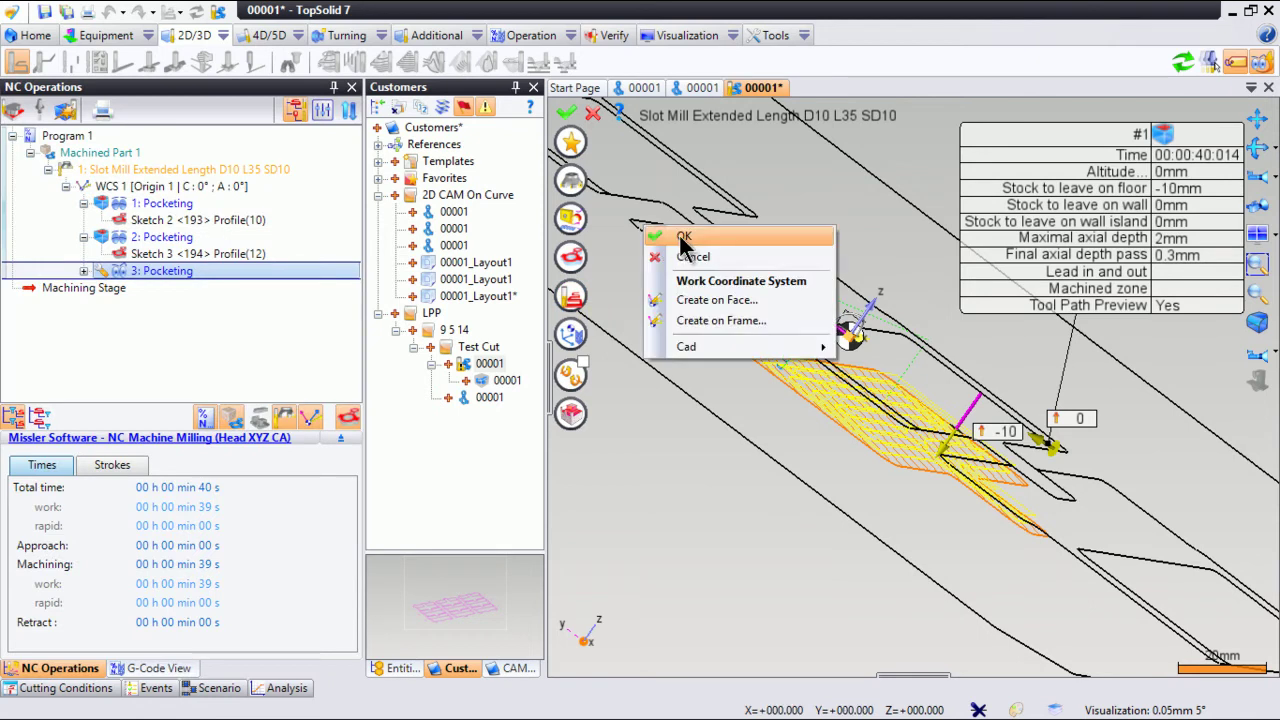
pyautogui.click(681, 238)
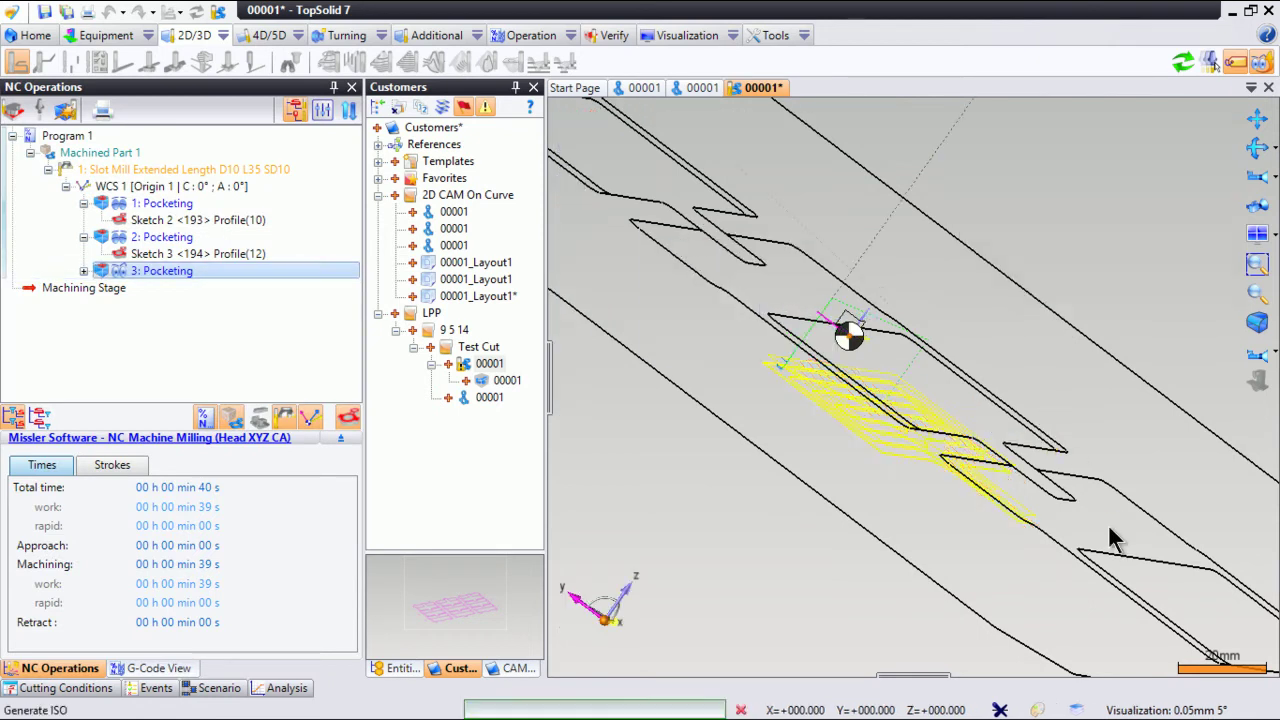
# - Start End Milling on the last inner pocket contour, with a 5 mm step over and -15 mm stock to leave on floor
pyautogui.moveTo(1070, 545); pyautogui.dragTo(1039, 348, button='middle')
pyautogui.rightClick(1034, 332)
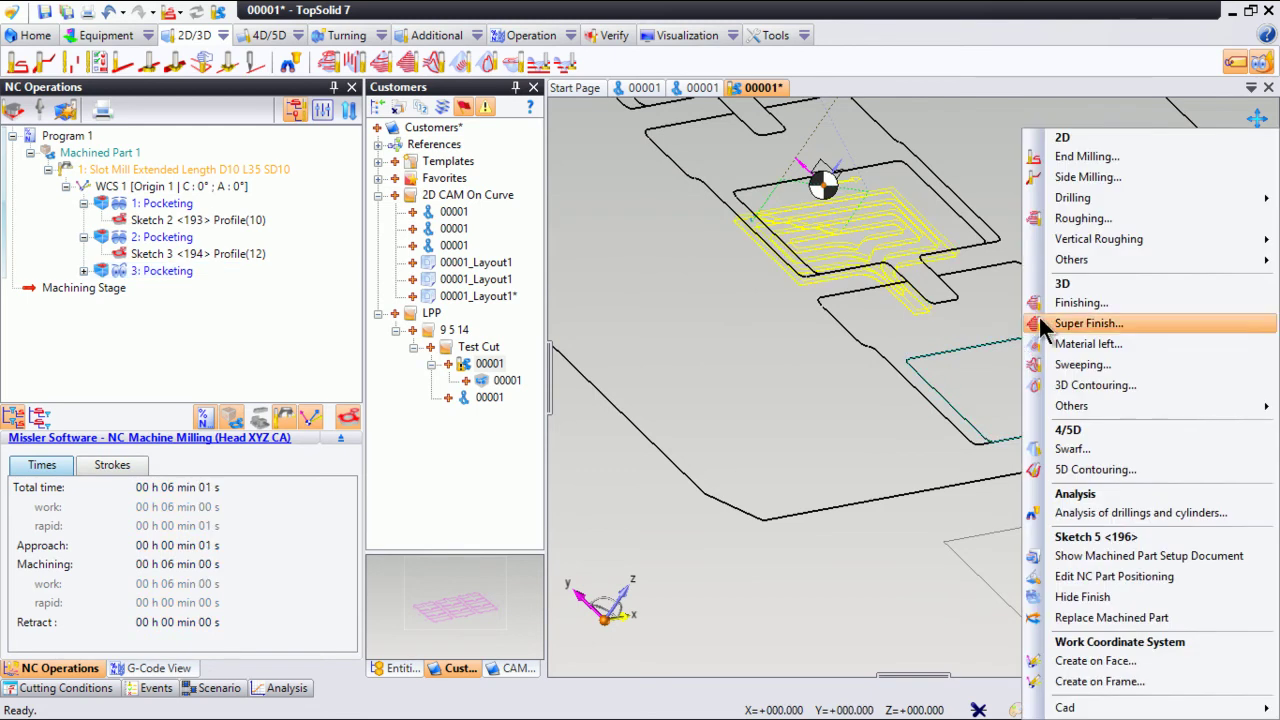
pyautogui.click(1113, 162)
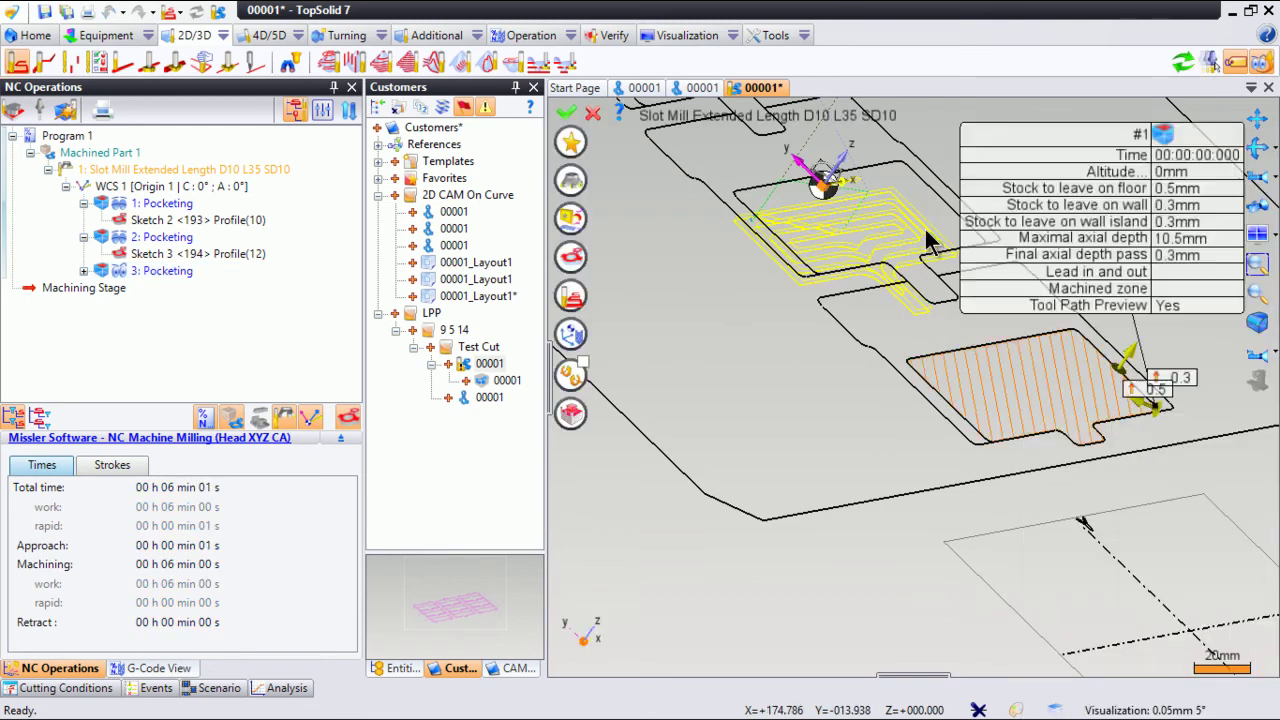
pyautogui.click(572, 297)
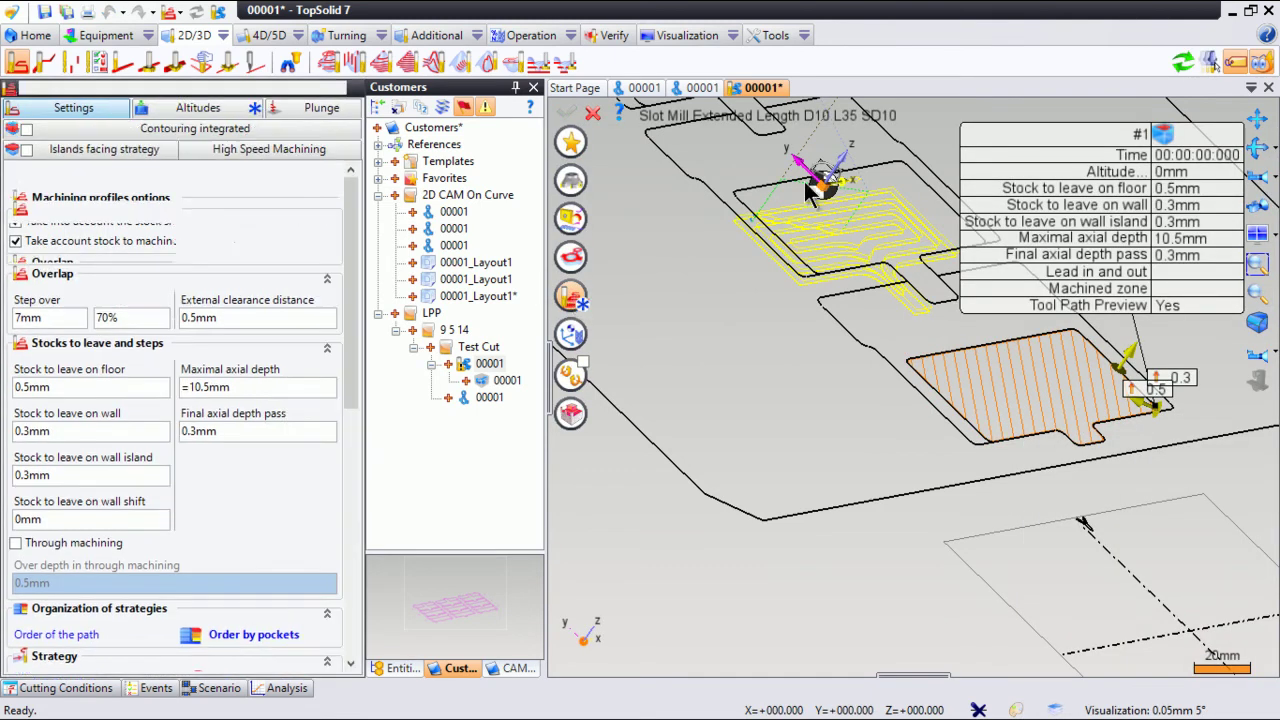
pyautogui.click(74, 319)
pyautogui.write('5')
pyautogui.click(95, 388)
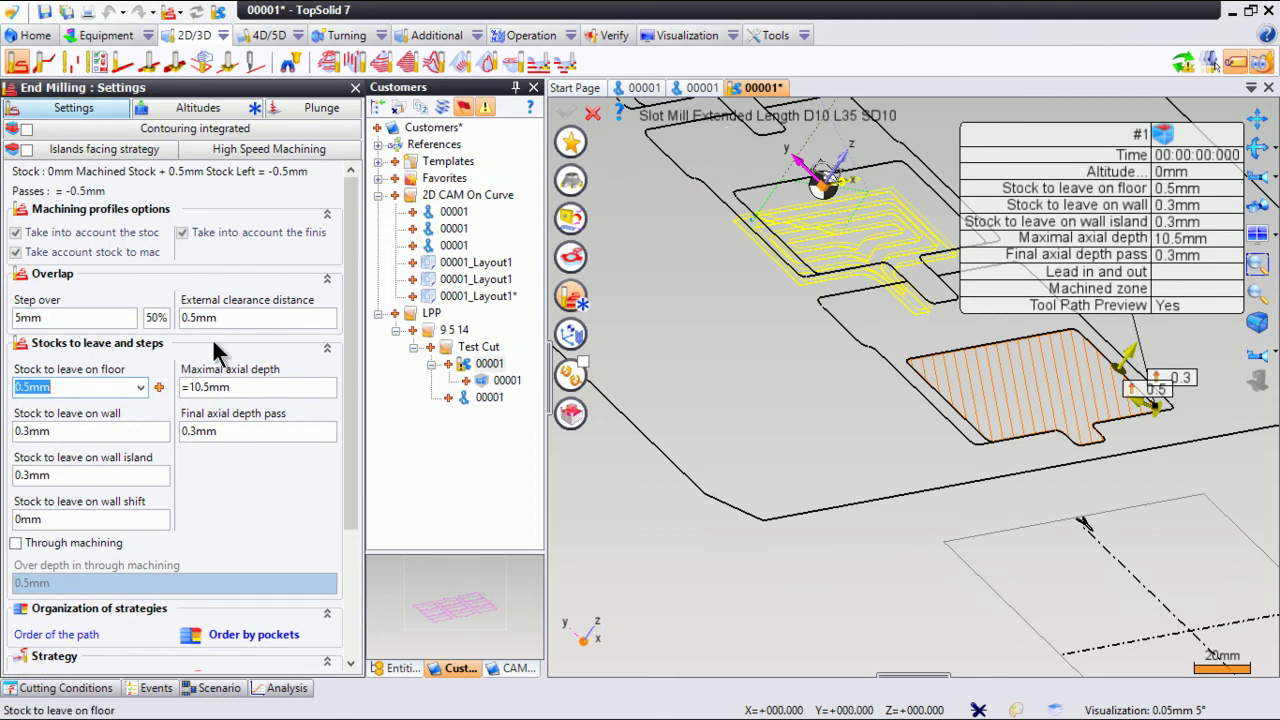
pyautogui.write('-15')
# - Set the last inner pocket's wall and wall island stock to 0 mm and its maximal axial depth to 2 mm
pyautogui.click(104, 432)
pyautogui.write('0')
pyautogui.click(100, 474)
pyautogui.write('0')
pyautogui.click(238, 432)
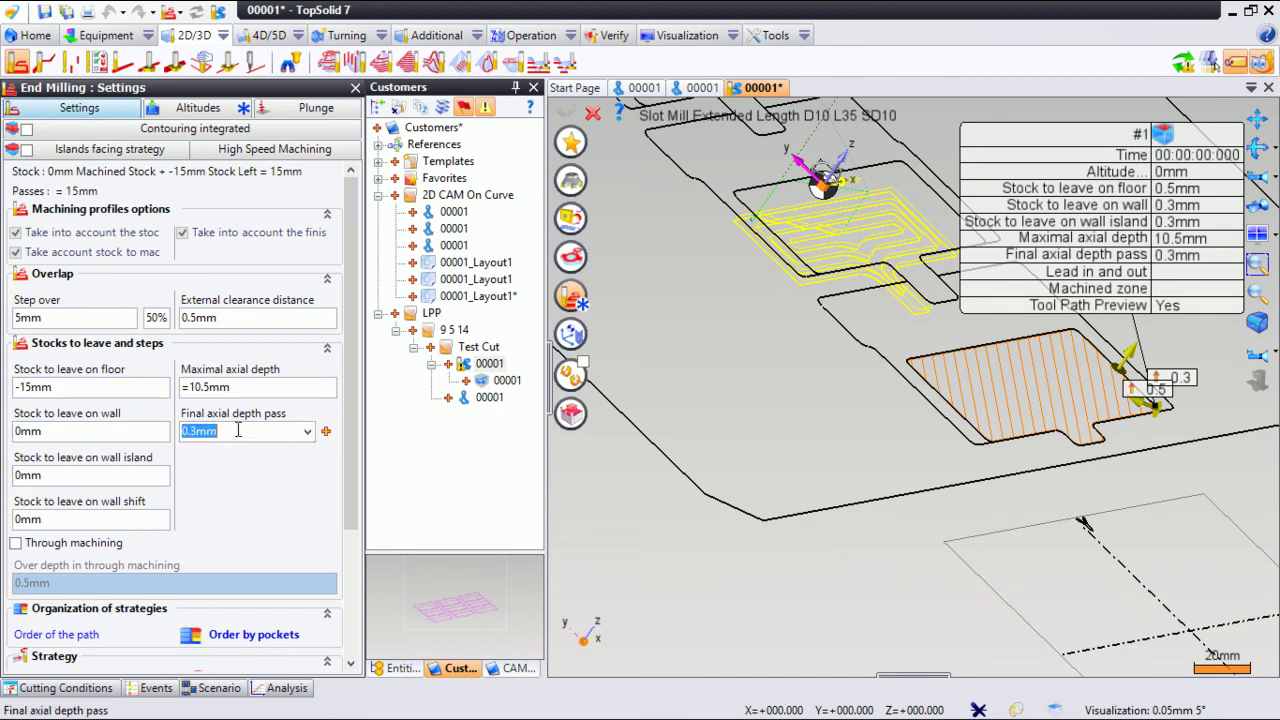
pyautogui.click(240, 387)
pyautogui.write('5')
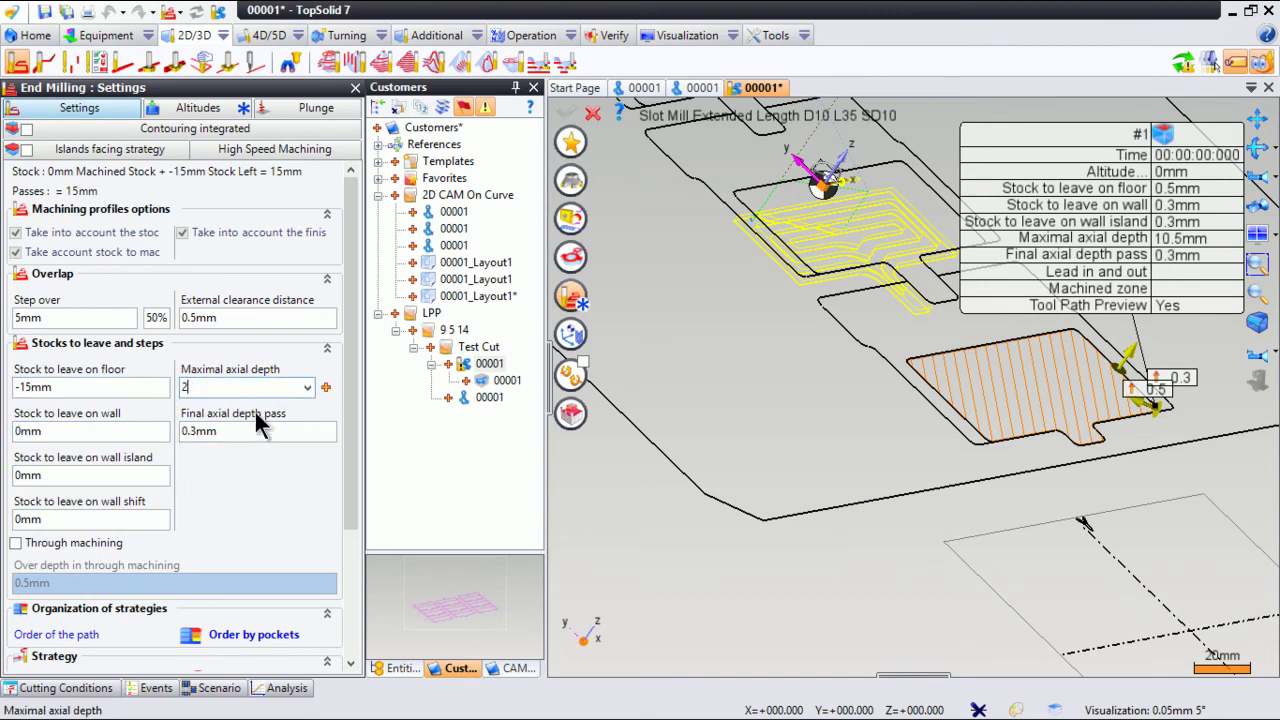
pyautogui.rightClick(664, 322)
pyautogui.click(740, 328)
# - Set the last inner pocket's starting altitude to -6 mm and its two clearance altitudes and final altitude to 10 mm
pyautogui.click(198, 107)
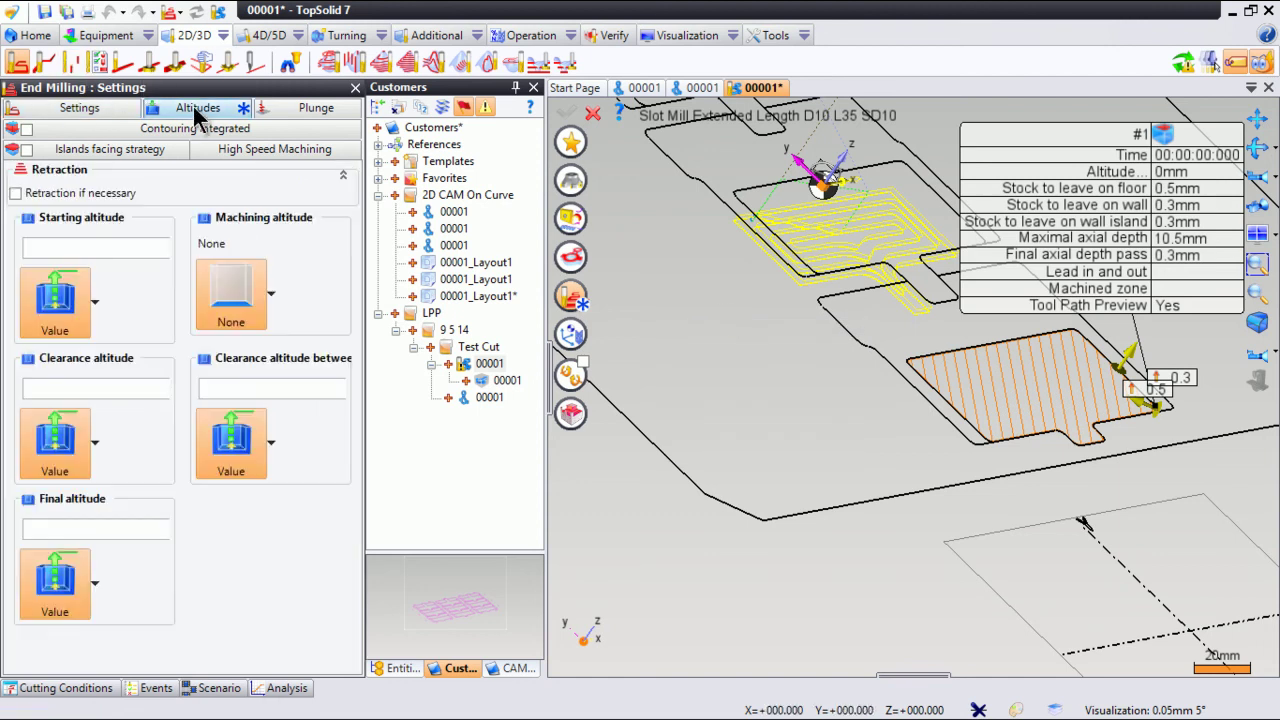
pyautogui.click(136, 247)
pyautogui.write('-6')
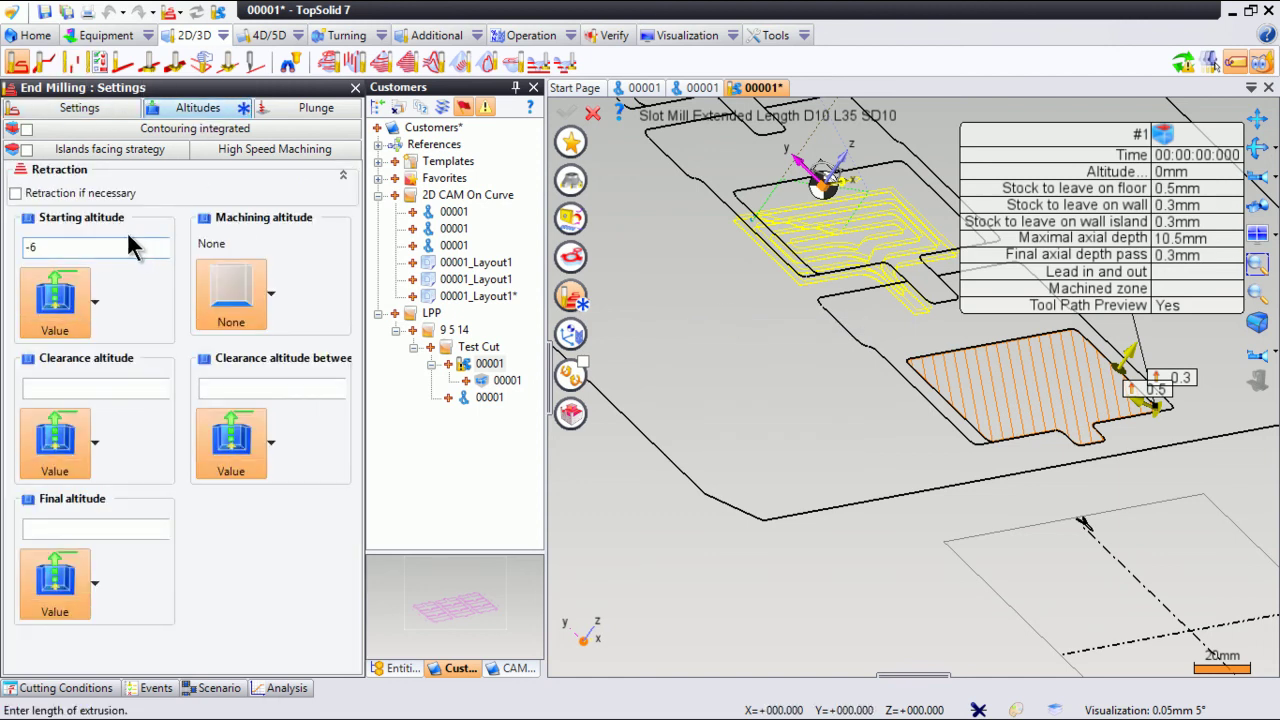
pyautogui.click(65, 381)
pyautogui.write('10')
pyautogui.click(94, 522)
pyautogui.write('10')
pyautogui.click(293, 386)
pyautogui.write('10')
# - Accept the settings, generate the last inner pocketing operation and exit its toolpath simulation
pyautogui.rightClick(736, 332)
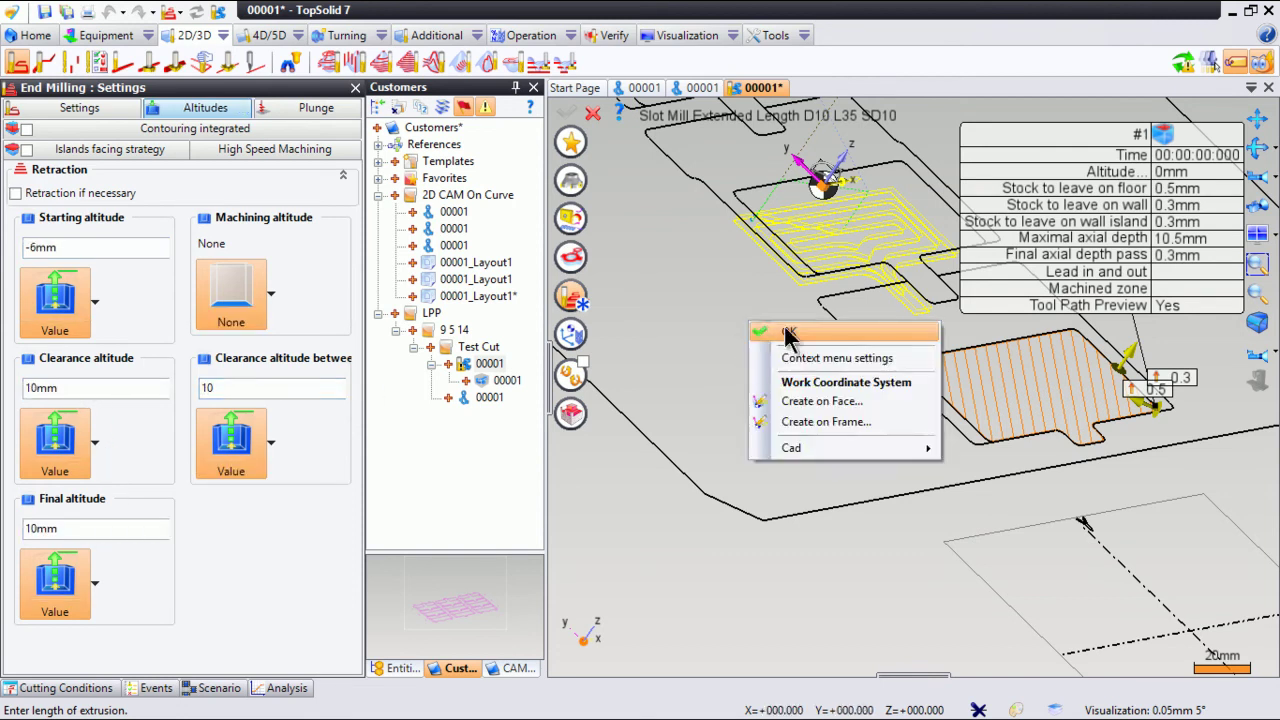
pyautogui.click(785, 333)
pyautogui.rightClick(785, 333)
pyautogui.click(812, 332)
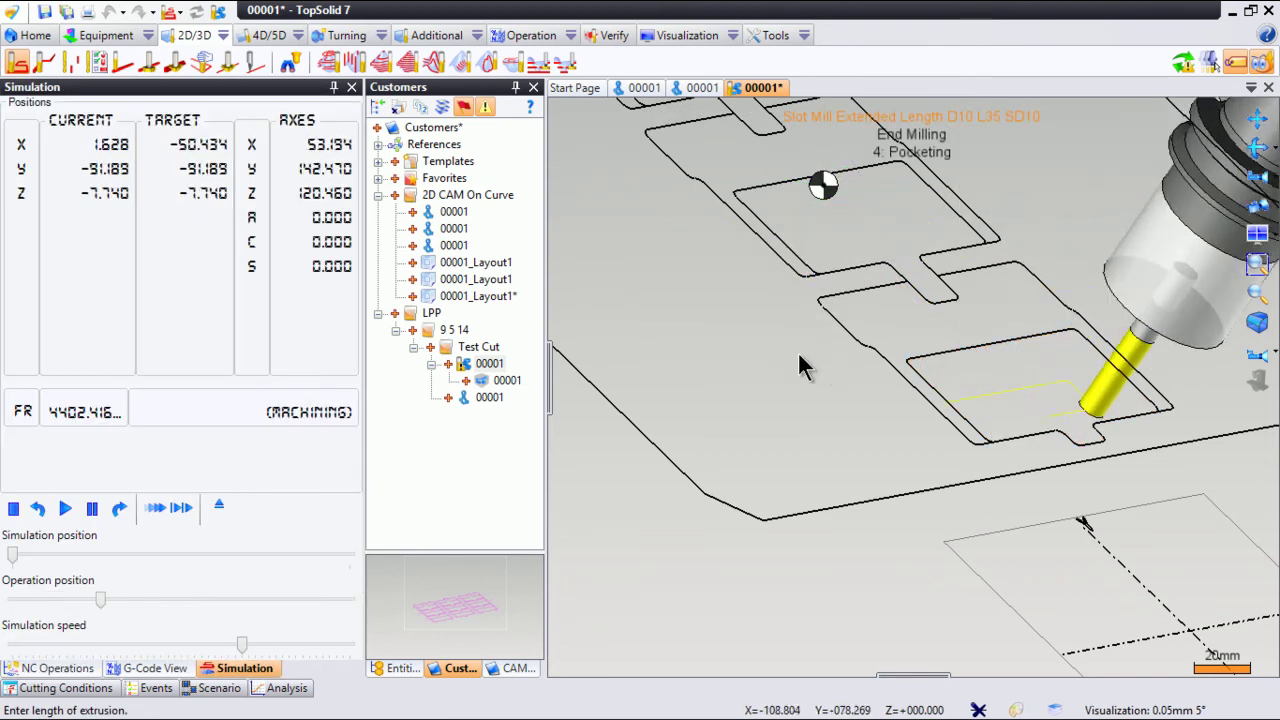
pyautogui.click(218, 508)
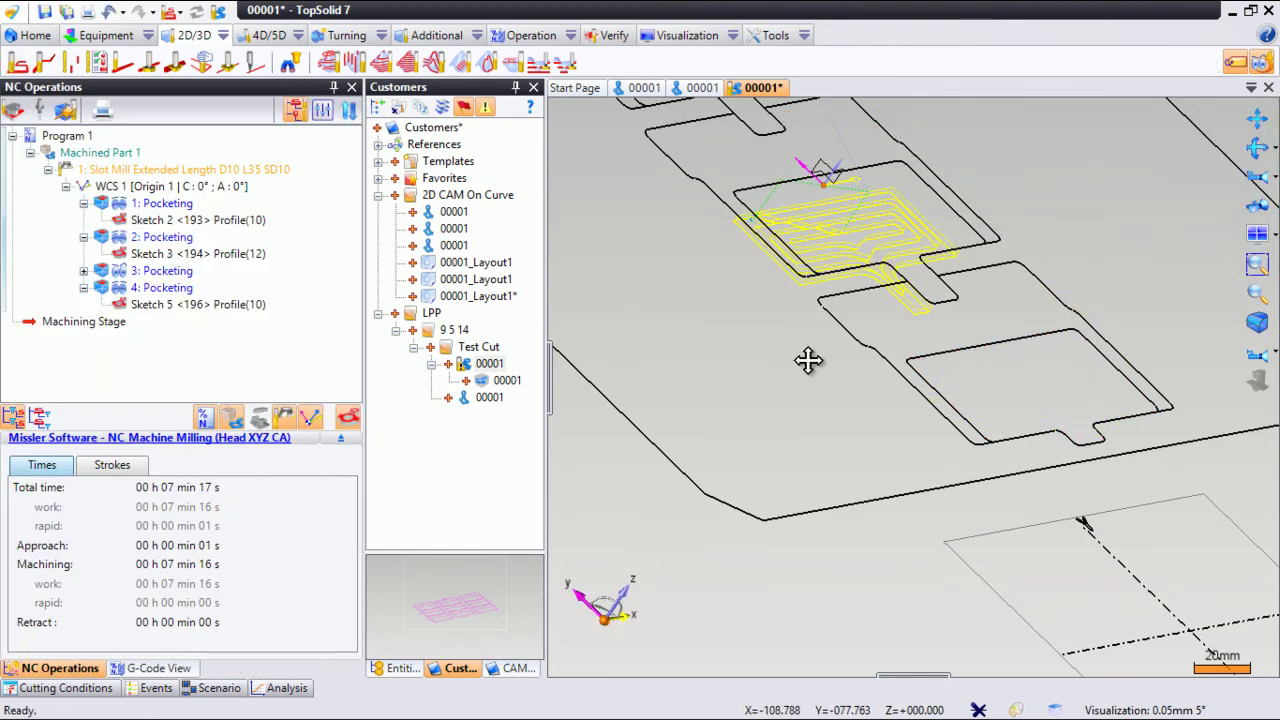
# - Display the toolpaths of all four pocketing operations together and compare their depths below the tray contours
pyautogui.click(133, 289)
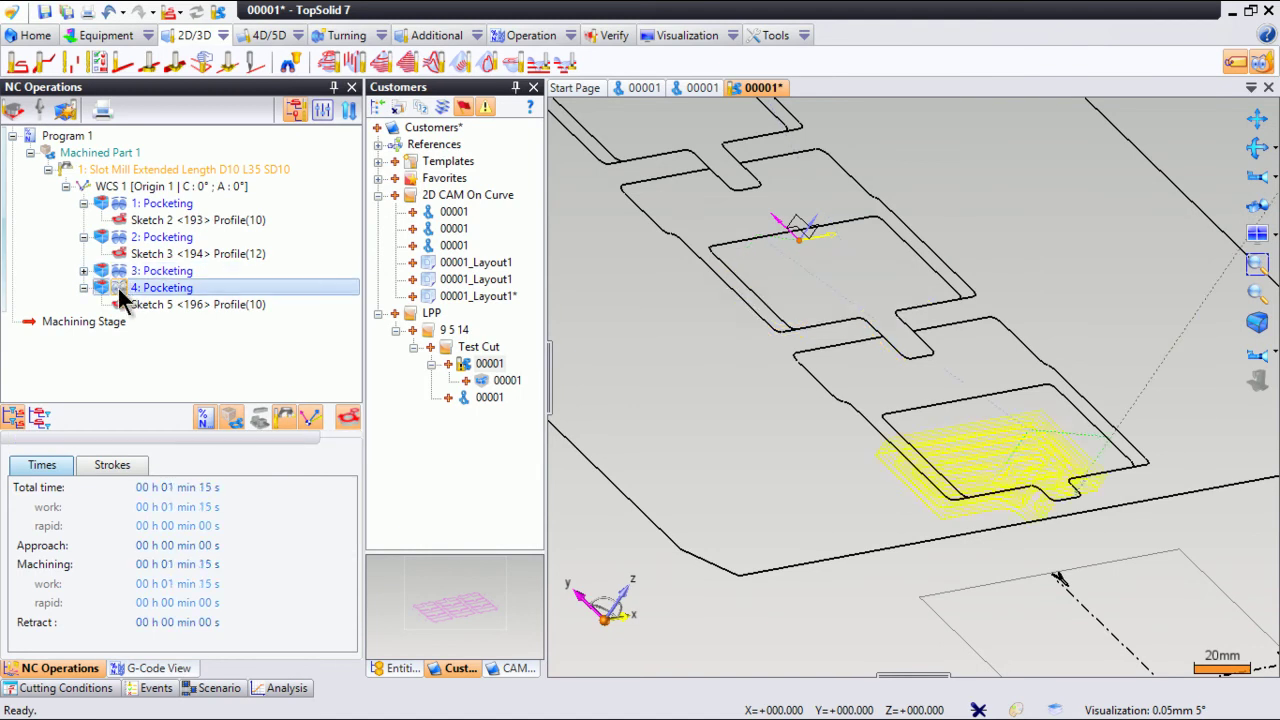
pyautogui.moveTo(914, 529); pyautogui.dragTo(925, 455, button='middle')
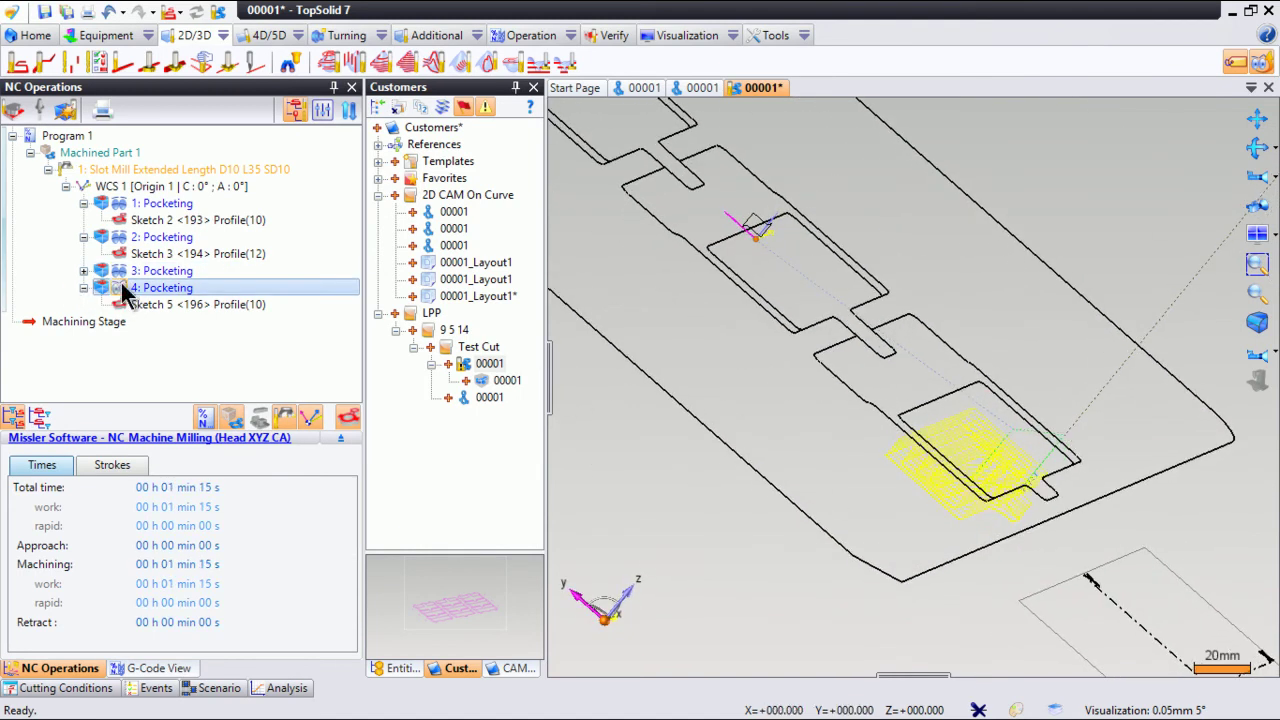
pyautogui.keyDown('shift'); pyautogui.click(118, 269); pyautogui.keyUp('shift')
pyautogui.keyDown('shift'); pyautogui.click(118, 236); pyautogui.keyUp('shift')
pyautogui.keyDown('shift'); pyautogui.click(123, 207); pyautogui.keyUp('shift')
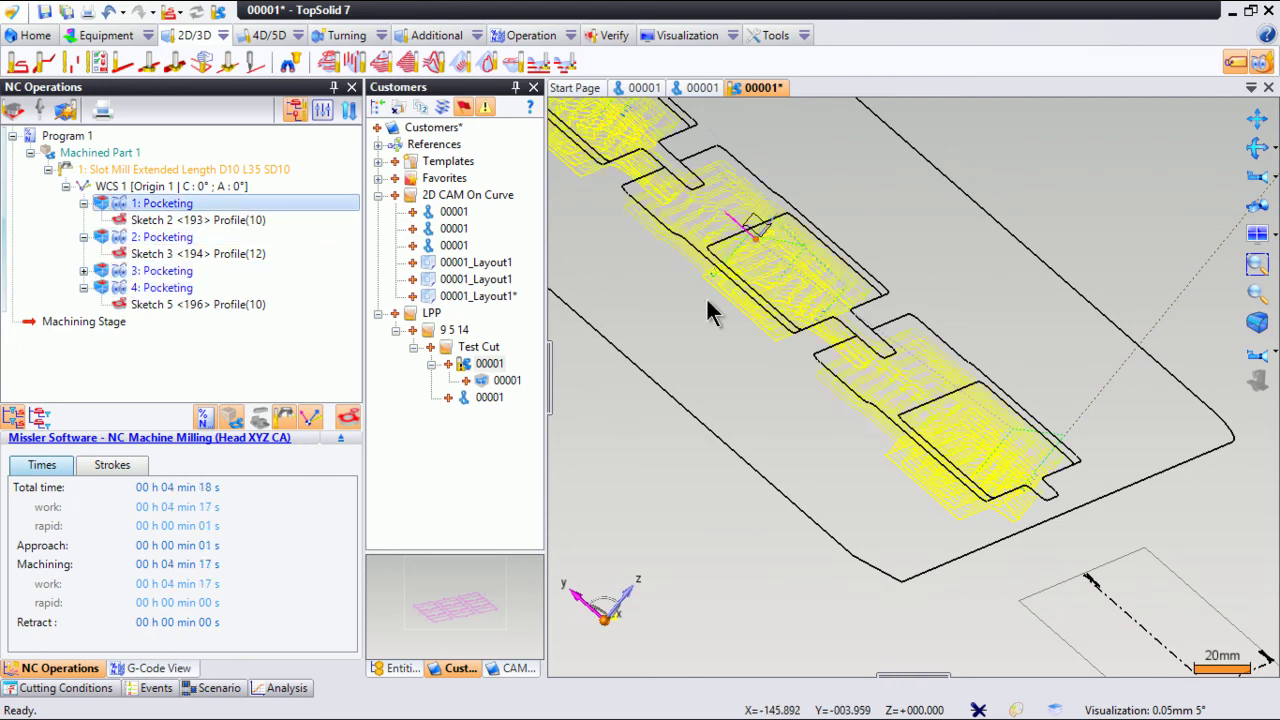
pyautogui.scroll(-3, 730, 352)
pyautogui.moveTo(829, 480); pyautogui.dragTo(763, 471, button='middle')
# - Hide the toolpaths of the four pocketing operations
pyautogui.click(122, 286)
pyautogui.click(122, 270)
pyautogui.click(121, 236)
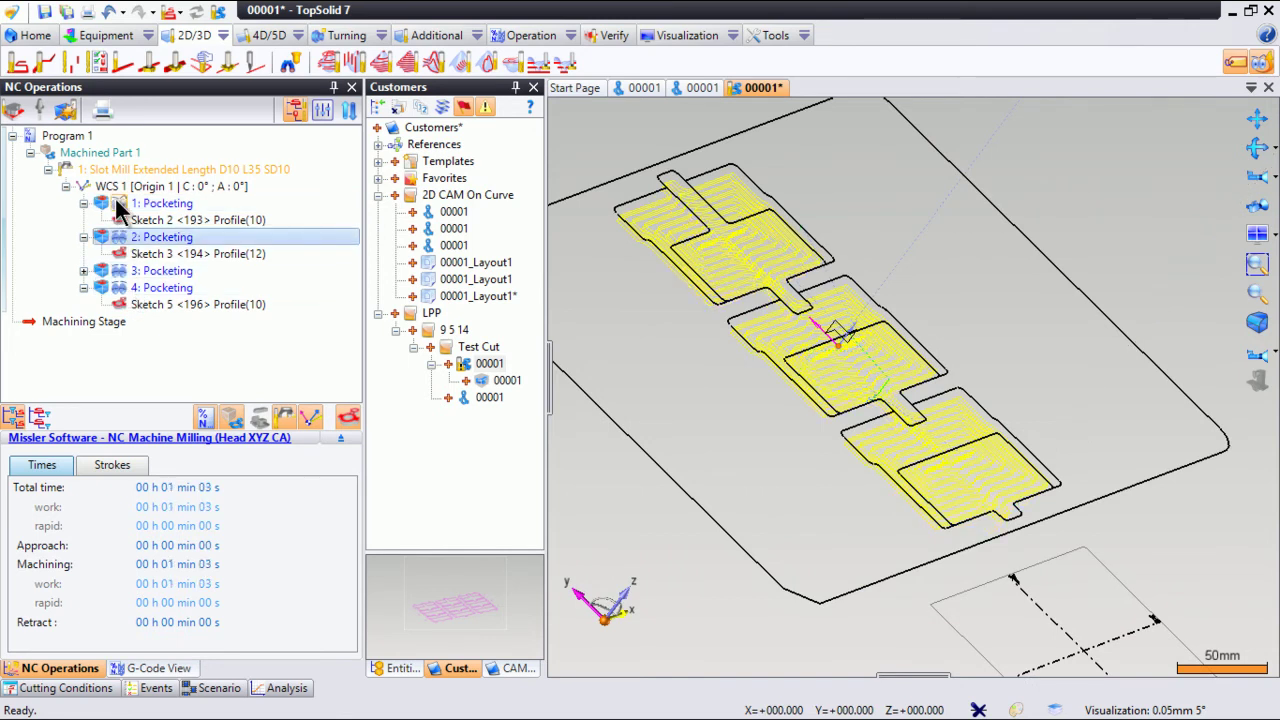
pyautogui.click(114, 205)
# - Start a 2D Side Milling operation on the tray's outer contour and make pocket 2 the active tool position
pyautogui.moveTo(780, 420)
pyautogui.mouseDown(button='middle')
pyautogui.moveTo(808, 380)
pyautogui.moveTo(857, 463)
pyautogui.moveTo(760, 458)
pyautogui.moveTo(751, 497)
pyautogui.moveTo(792, 554)
pyautogui.moveTo(778, 510)
pyautogui.moveTo(756, 532)
pyautogui.moveTo(777, 551)
pyautogui.mouseUp(button='middle')
pyautogui.rightClick(771, 516)
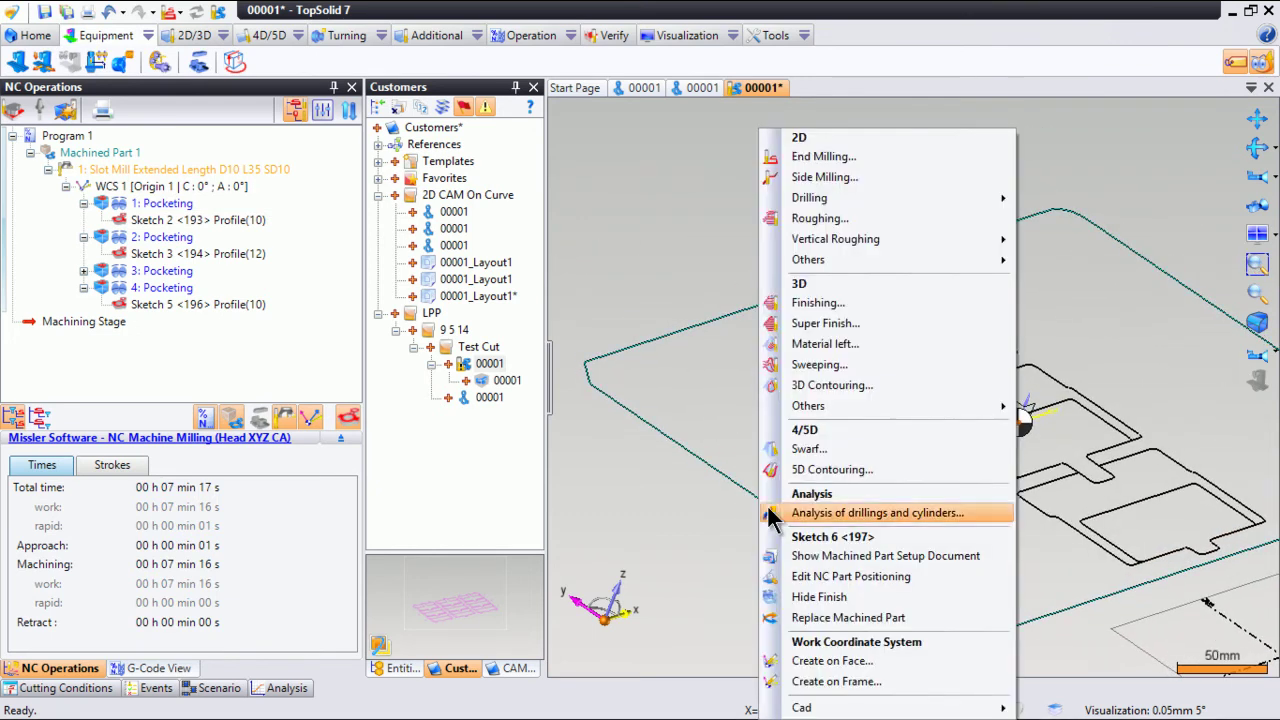
pyautogui.click(851, 176)
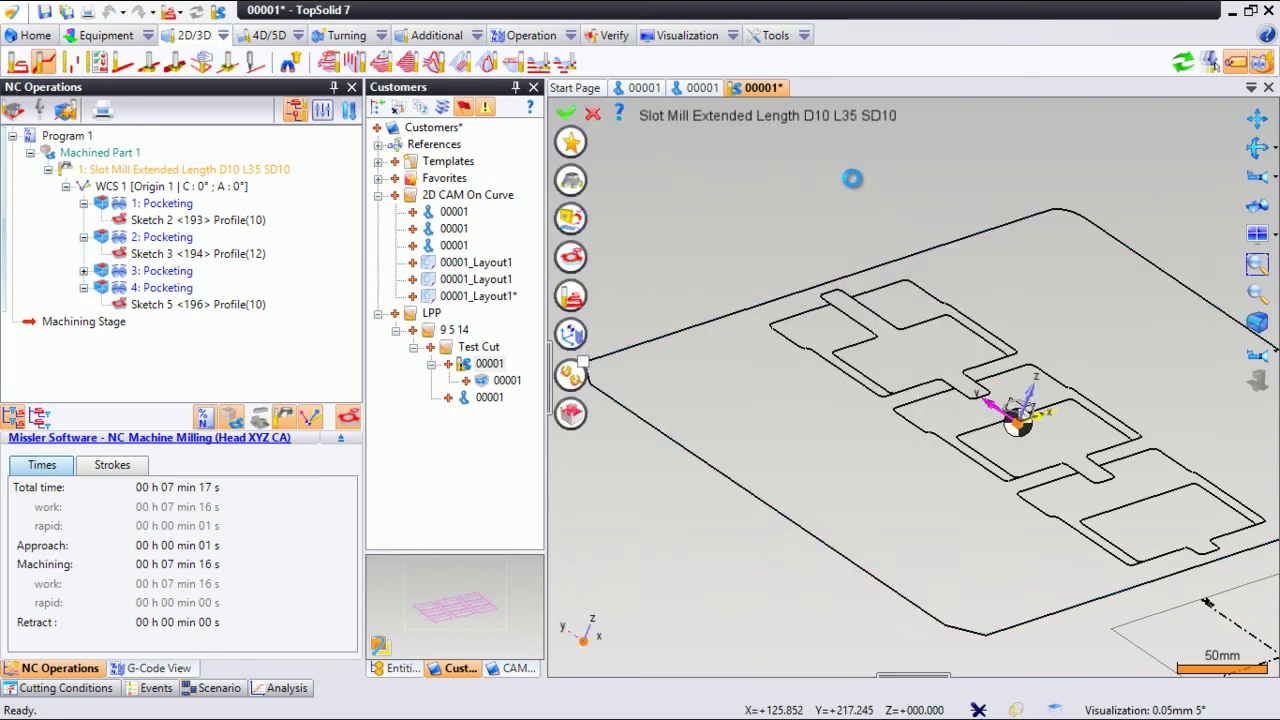
pyautogui.click(574, 186)
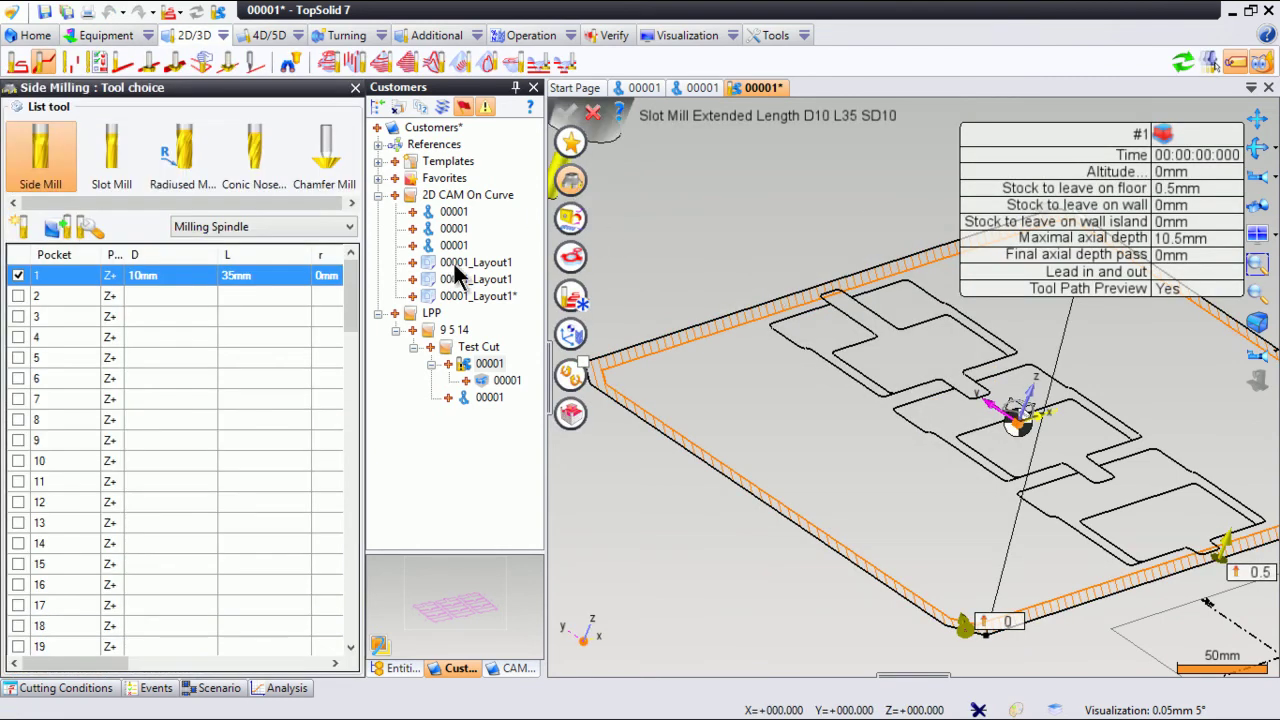
pyautogui.click(165, 296)
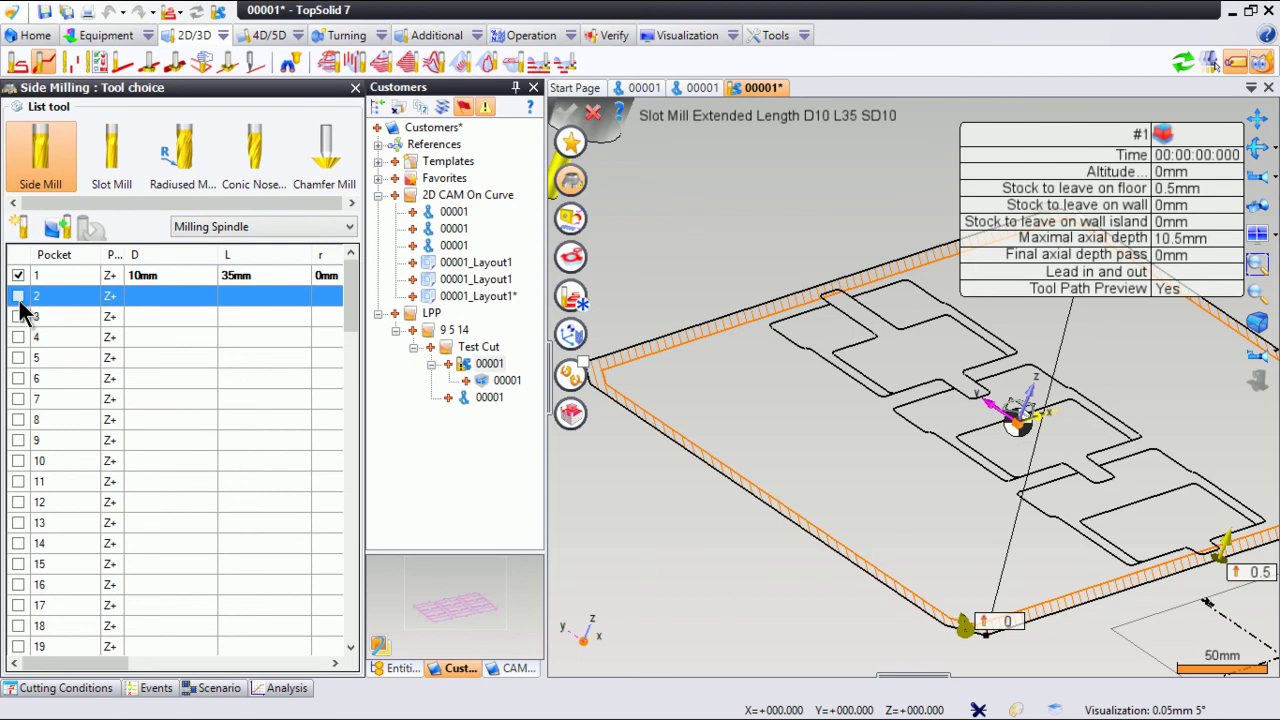
pyautogui.click(18, 296)
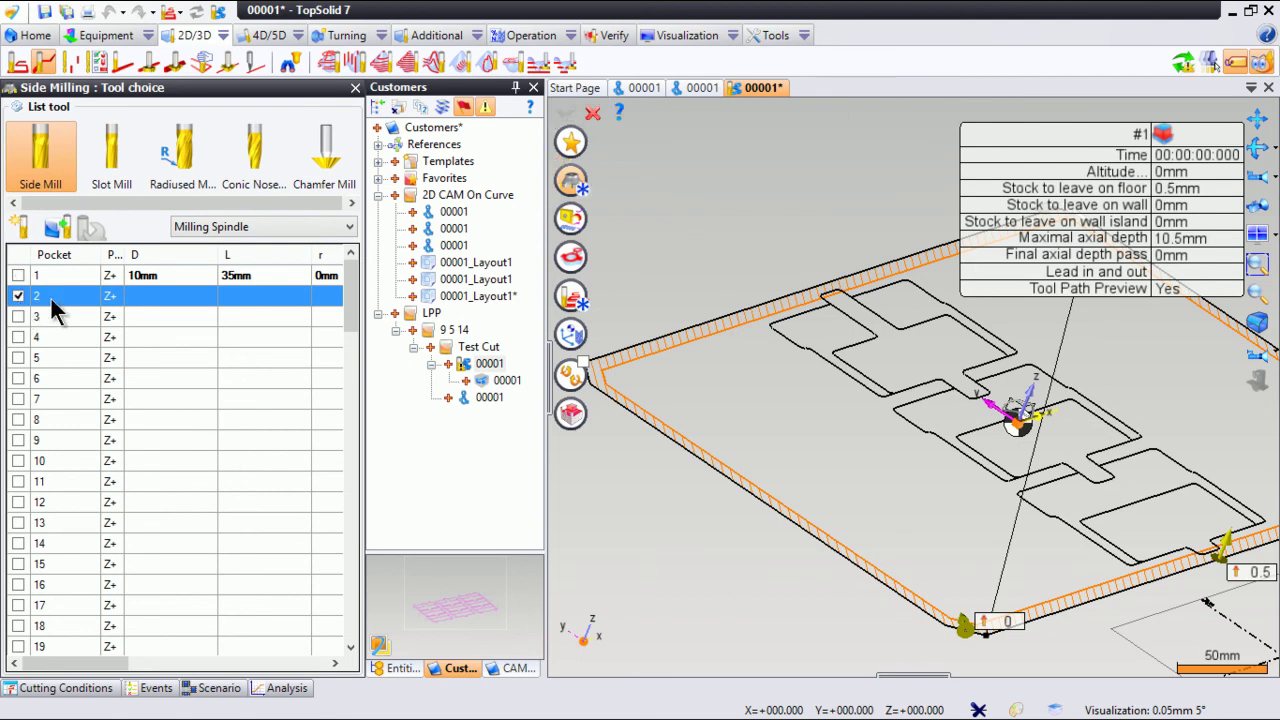
# - Create a Conic Nose Mill with a 5° taper angle in tool pocket 2 for the side milling
pyautogui.click(256, 168)
pyautogui.doubleClick(323, 172)
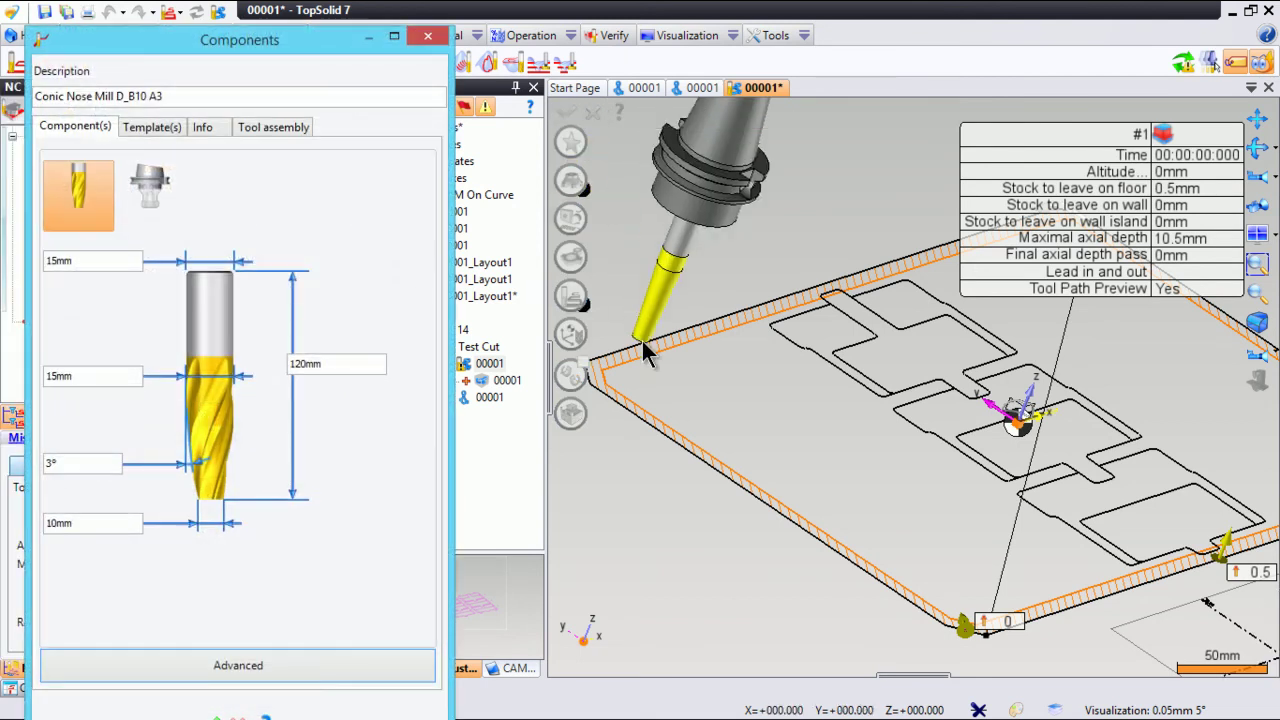
pyautogui.scroll(3, 674, 320)
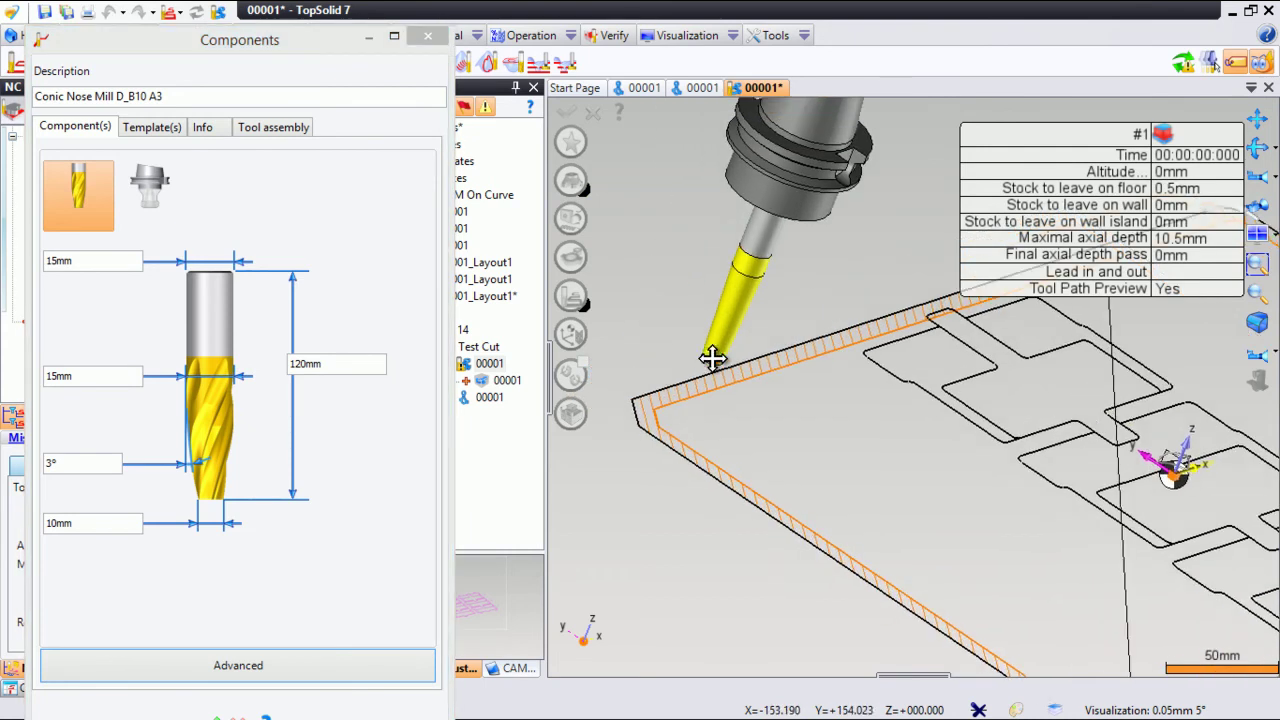
pyautogui.click(73, 465)
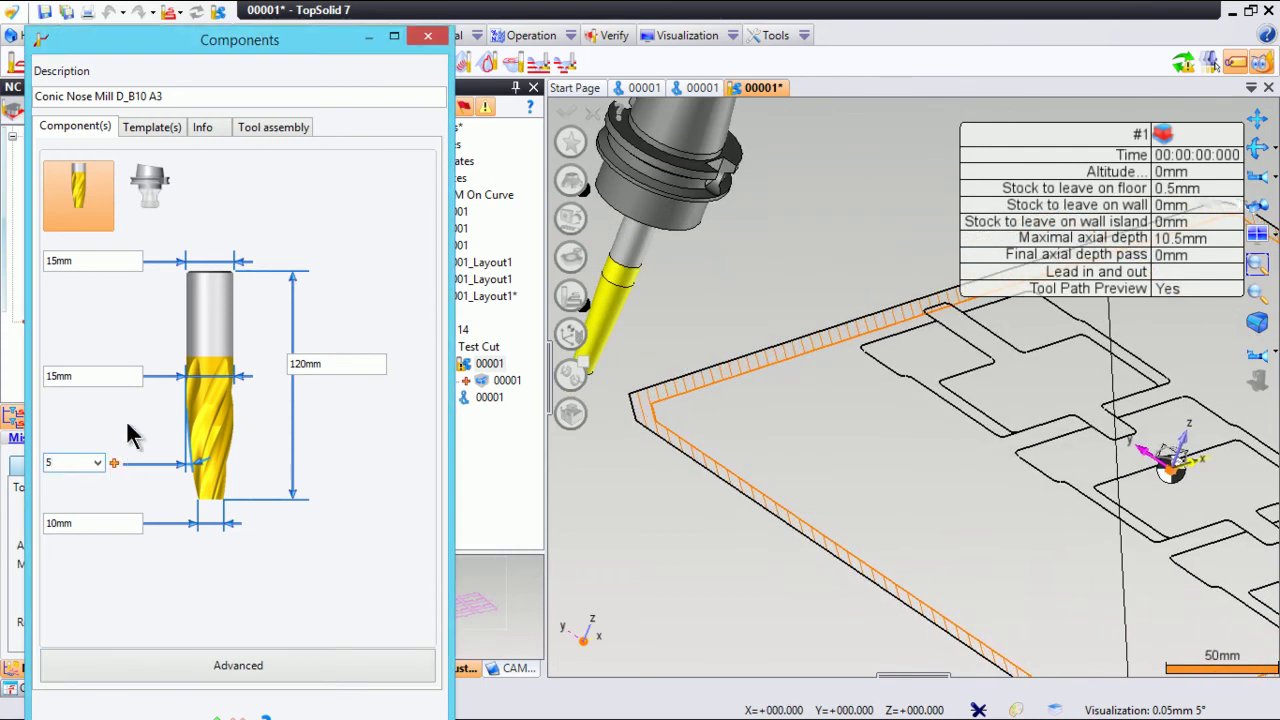
pyautogui.click(712, 368)
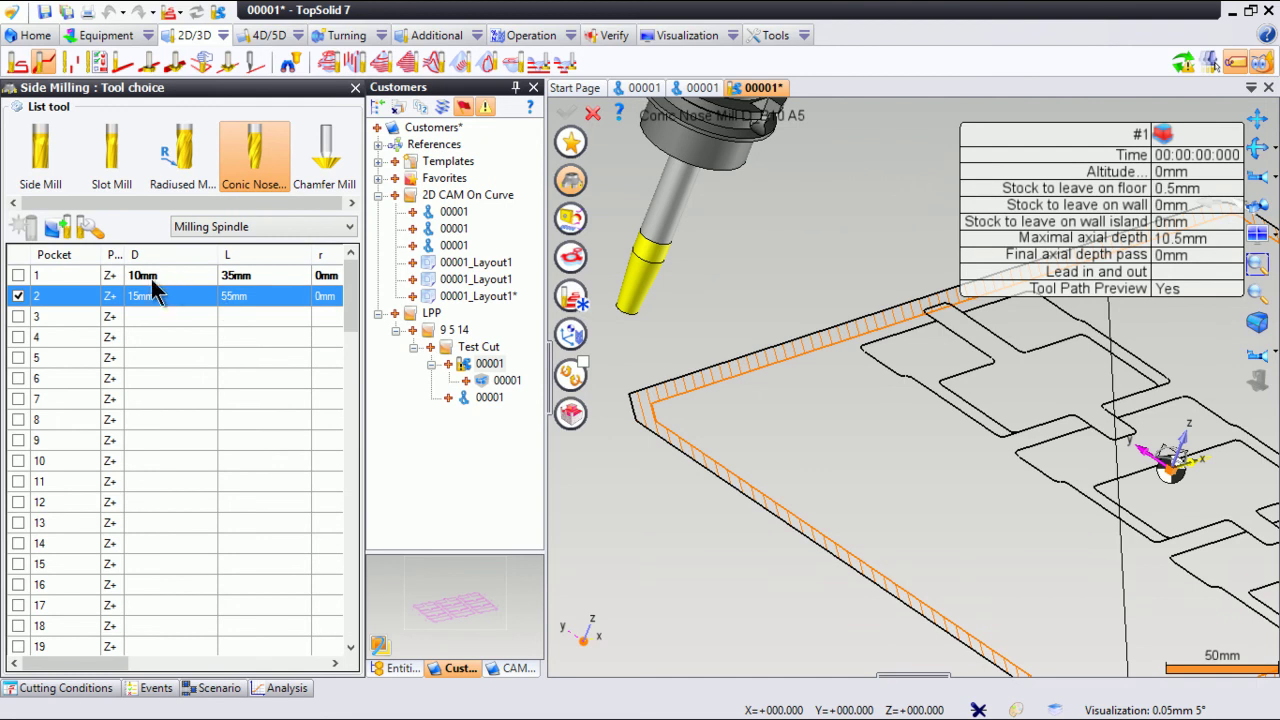
pyautogui.moveTo(174, 295); pyautogui.dragTo(718, 290)
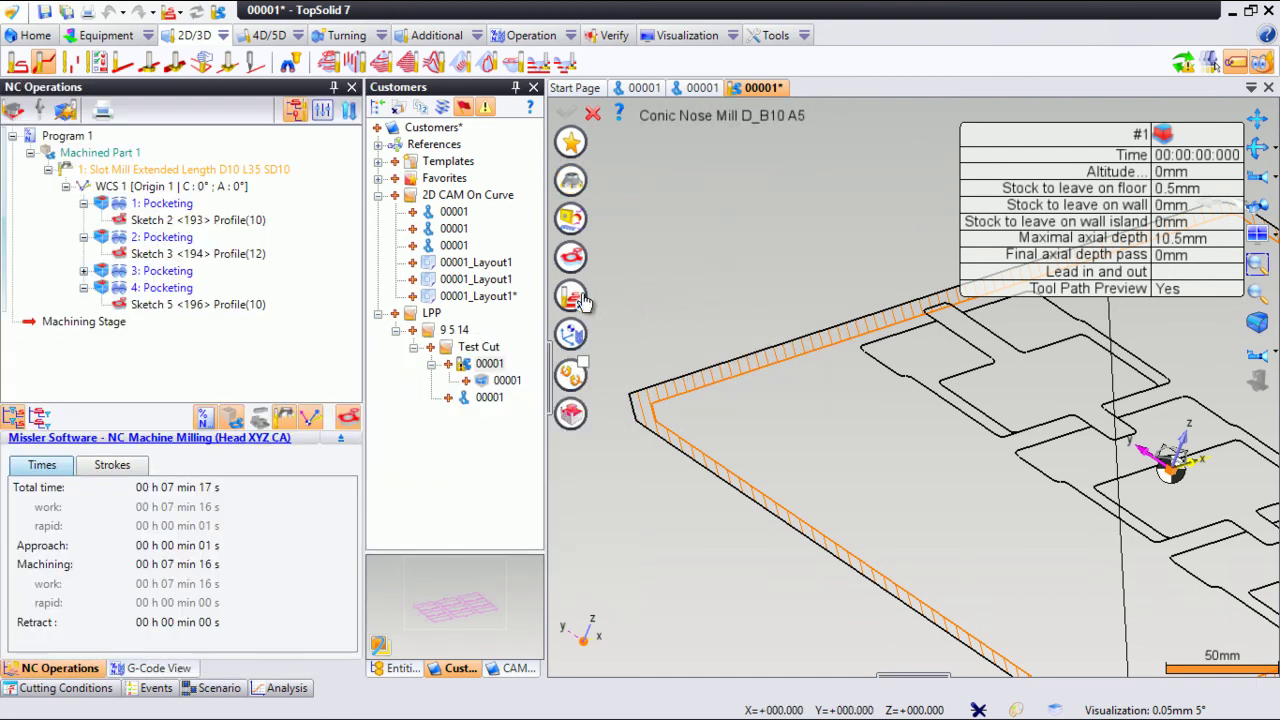
# - Set the outer contour side milling's stock to leave on floor to -22 mm and its maximal axial depth to 2 mm
pyautogui.click(574, 298)
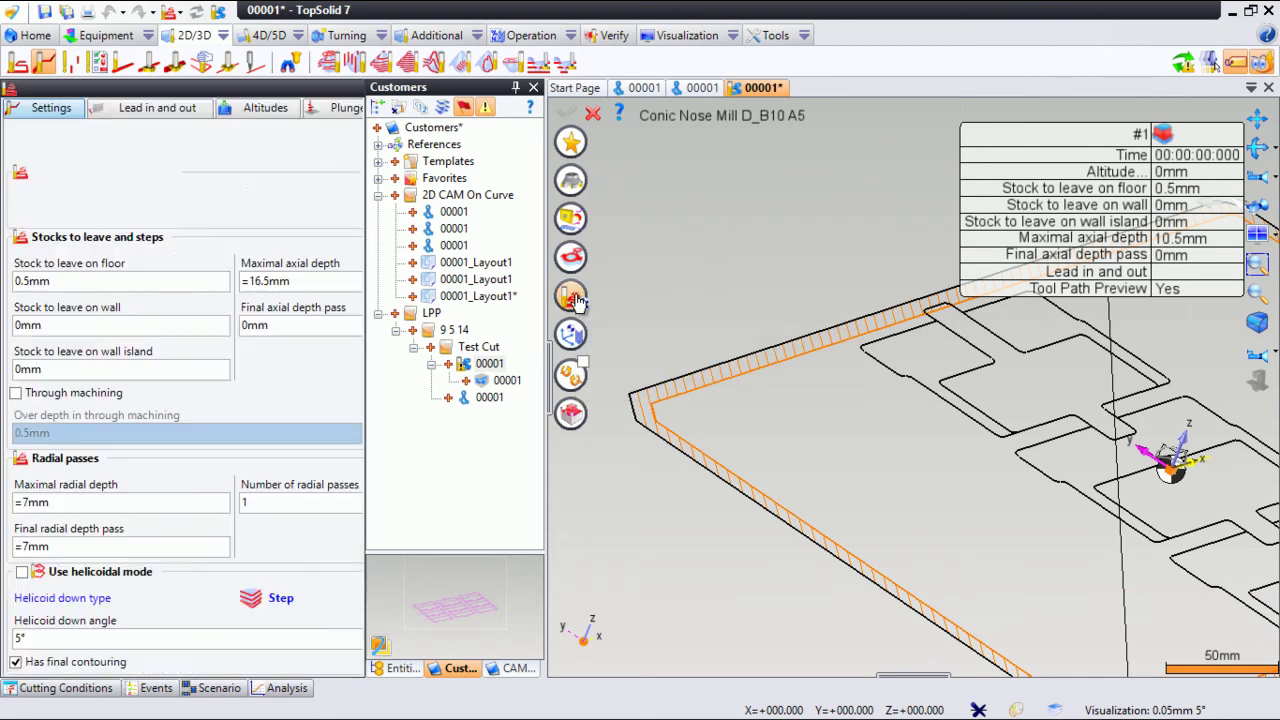
pyautogui.click(86, 299)
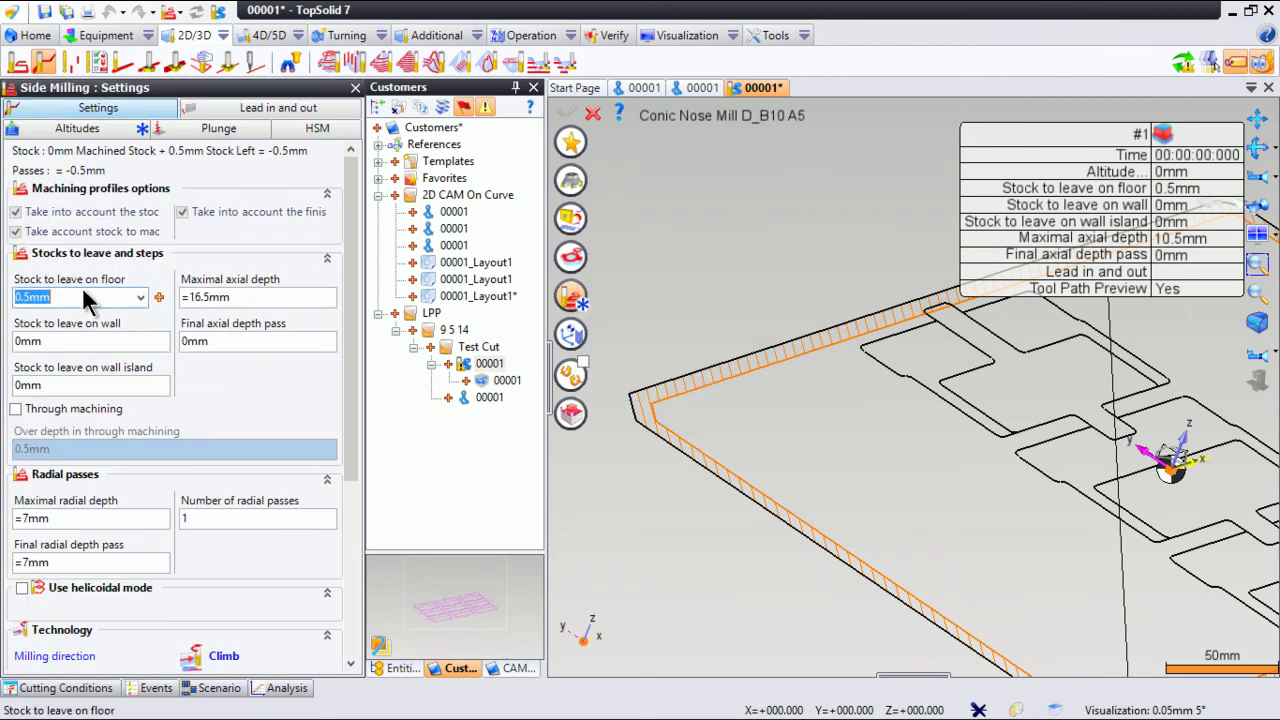
pyautogui.write('-')
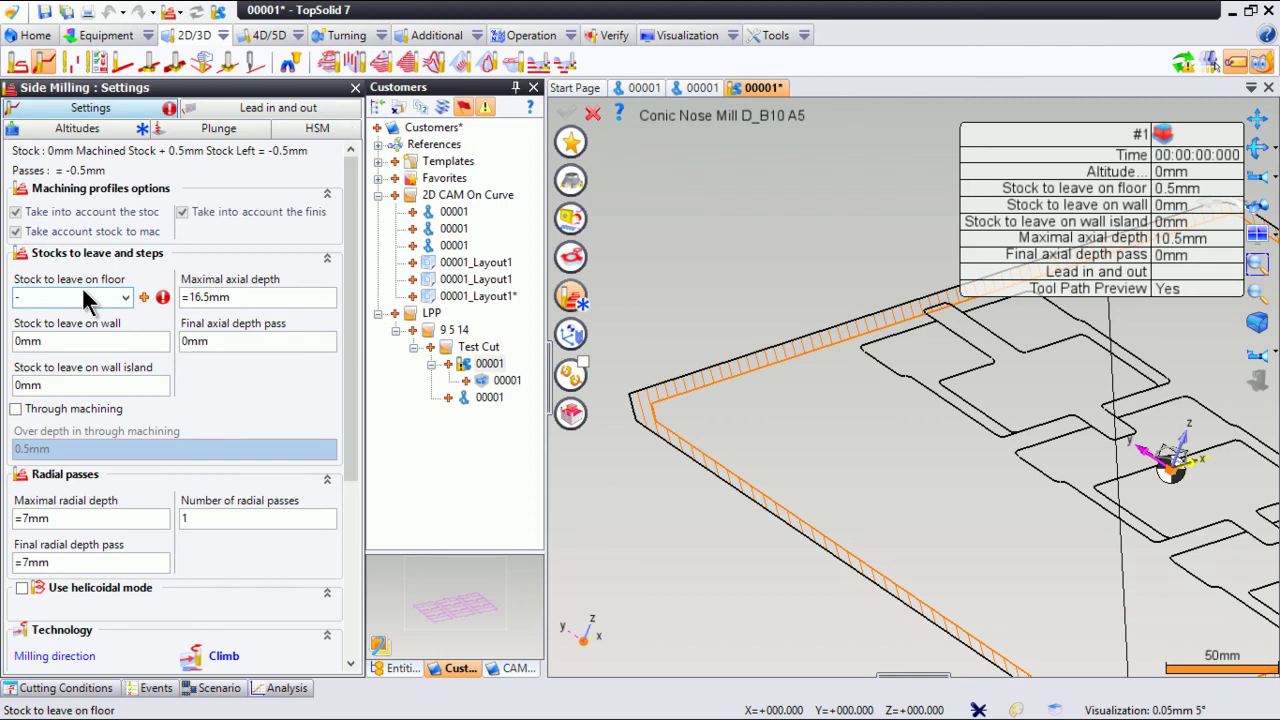
pyautogui.write('22')
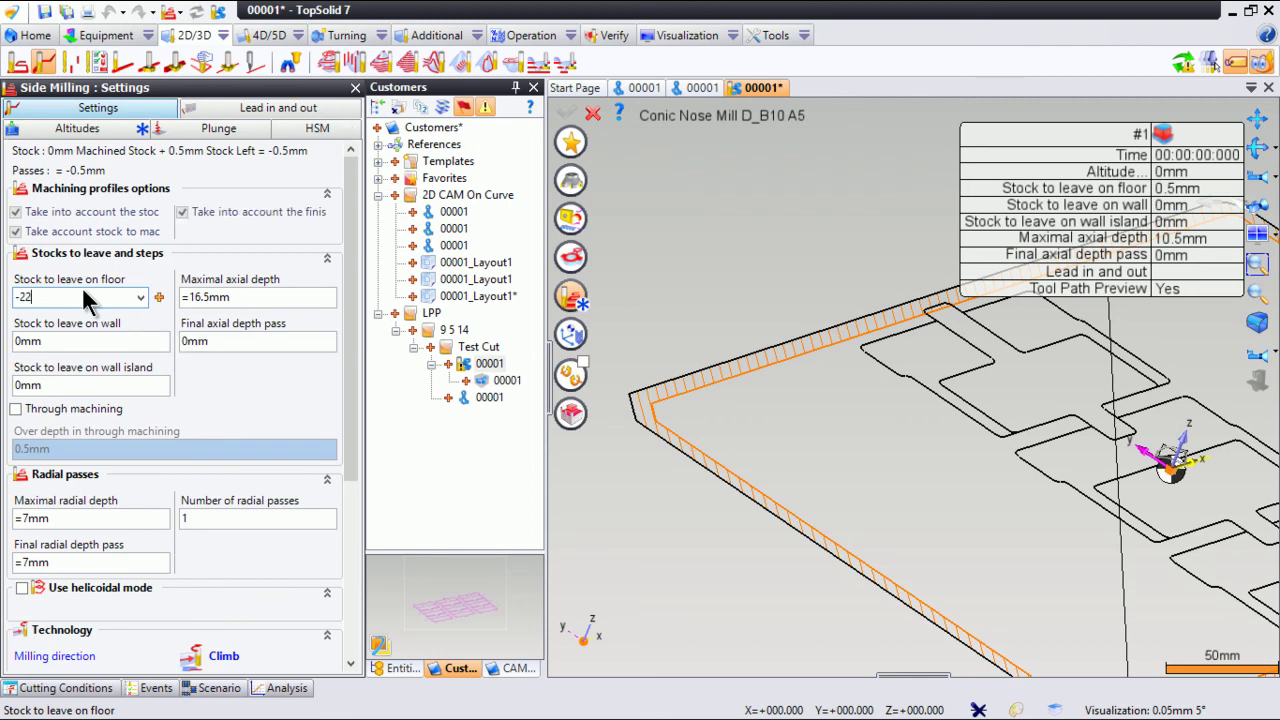
pyautogui.click(98, 345)
pyautogui.click(240, 297)
pyautogui.write('2')
# - Set the outer contour side milling's maximal radial depth to 5 mm and its final radial depth pass to 0 mm
pyautogui.click(100, 518)
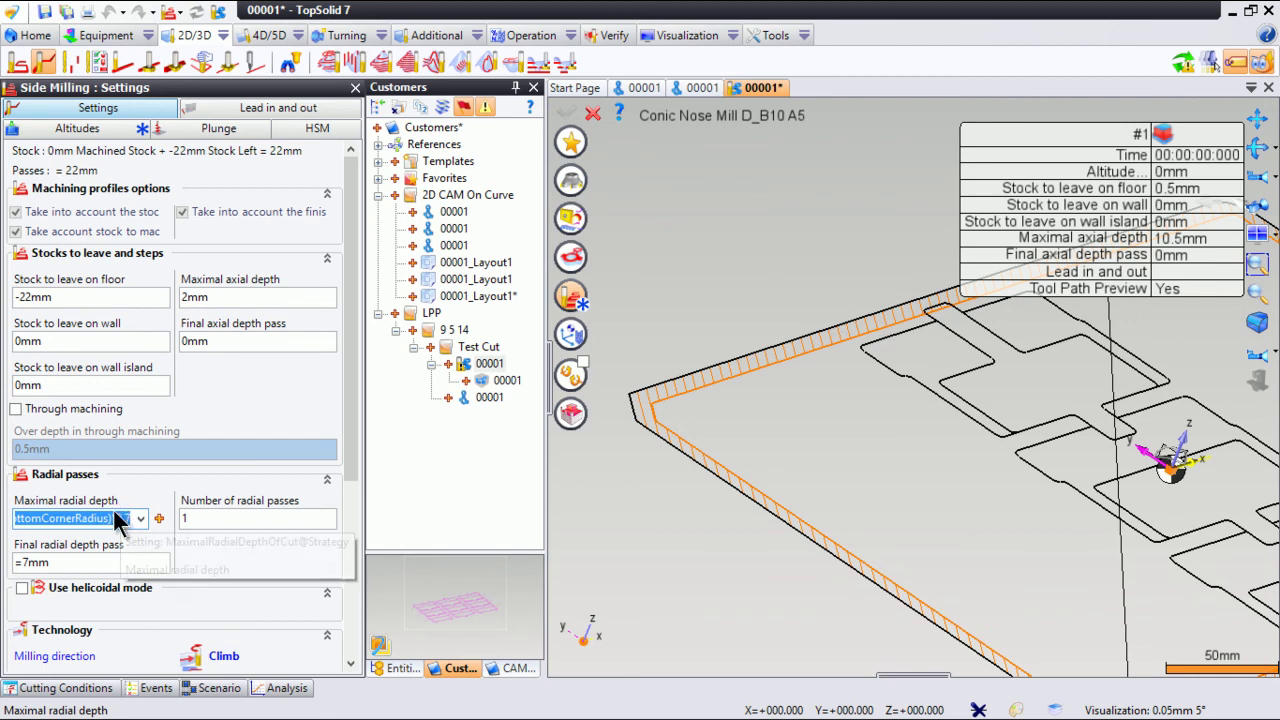
pyautogui.write('5')
pyautogui.click(90, 562)
pyautogui.write('5')
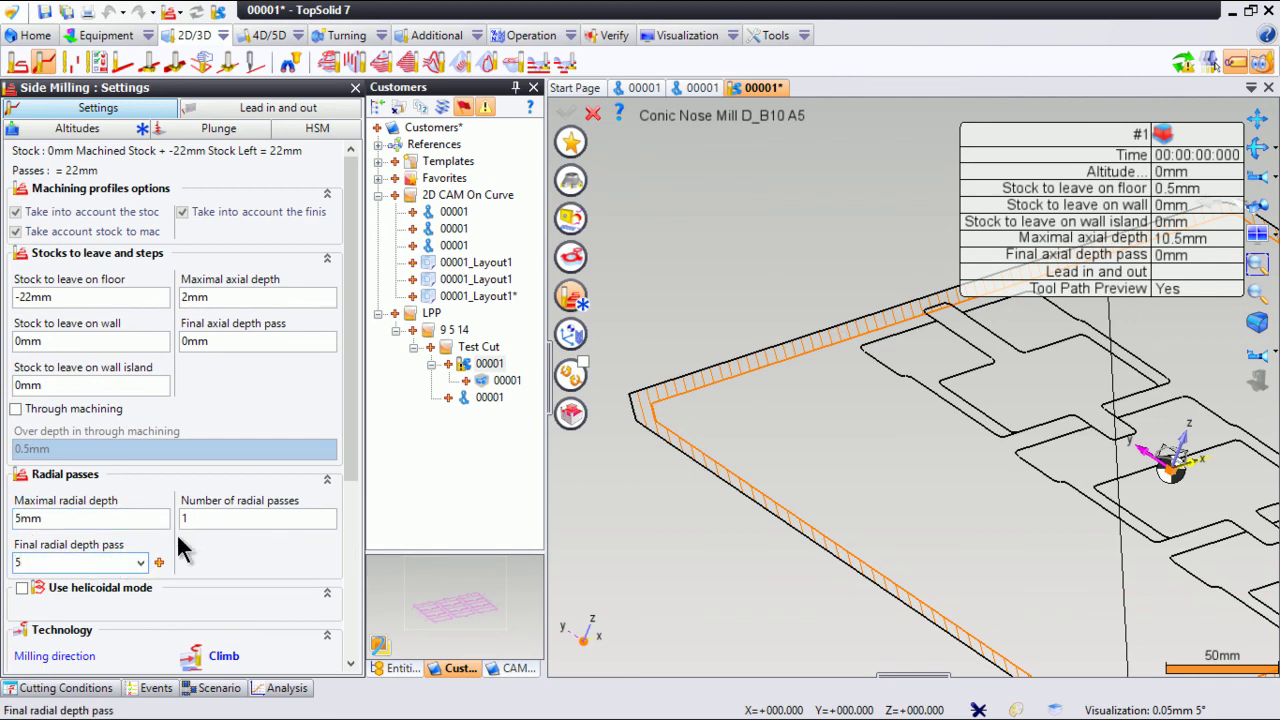
pyautogui.write('0')
pyautogui.click(111, 518)
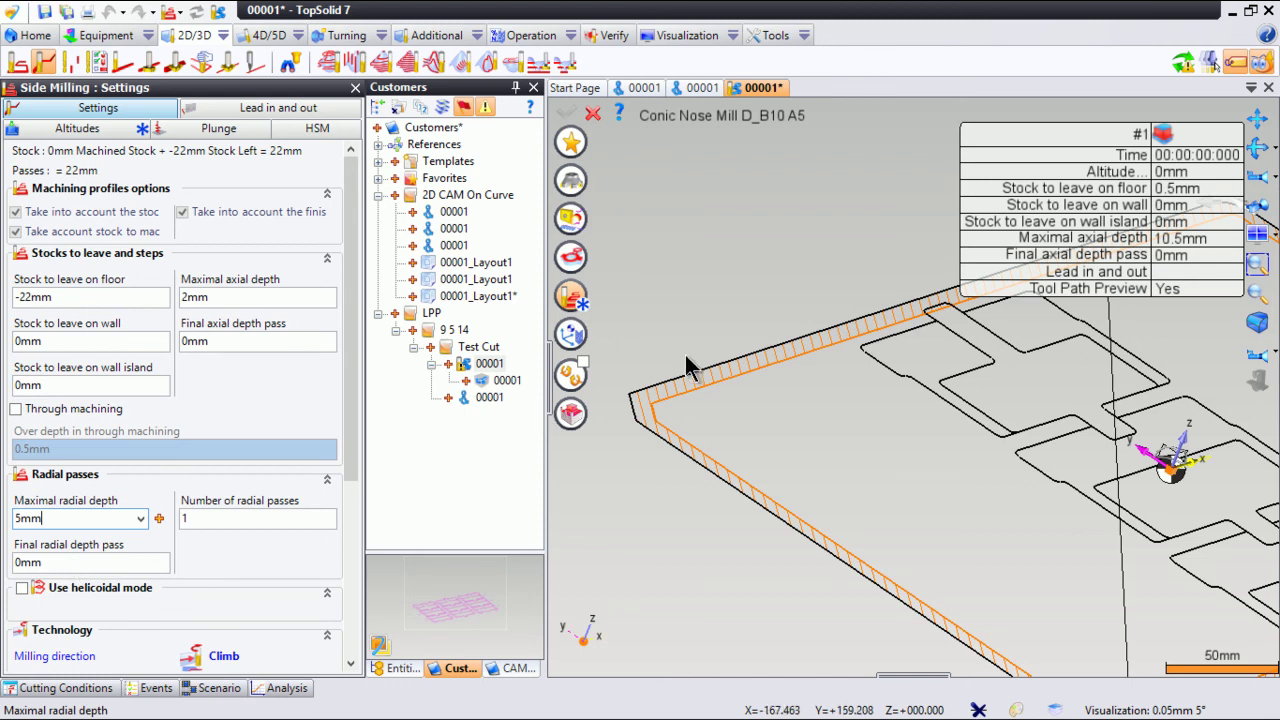
pyautogui.rightClick(658, 270)
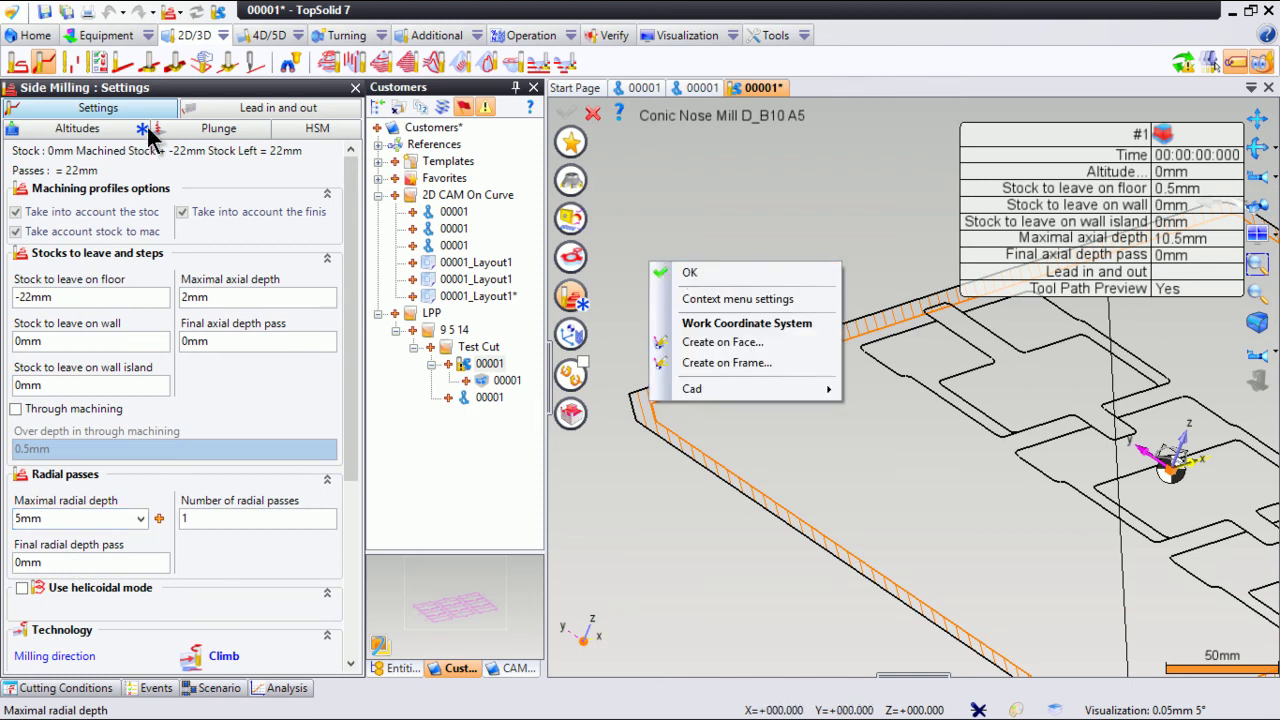
# - Set the outer contour side milling's starting altitude to 0 mm and its clearance and final altitudes to 10 mm
pyautogui.click(112, 131)
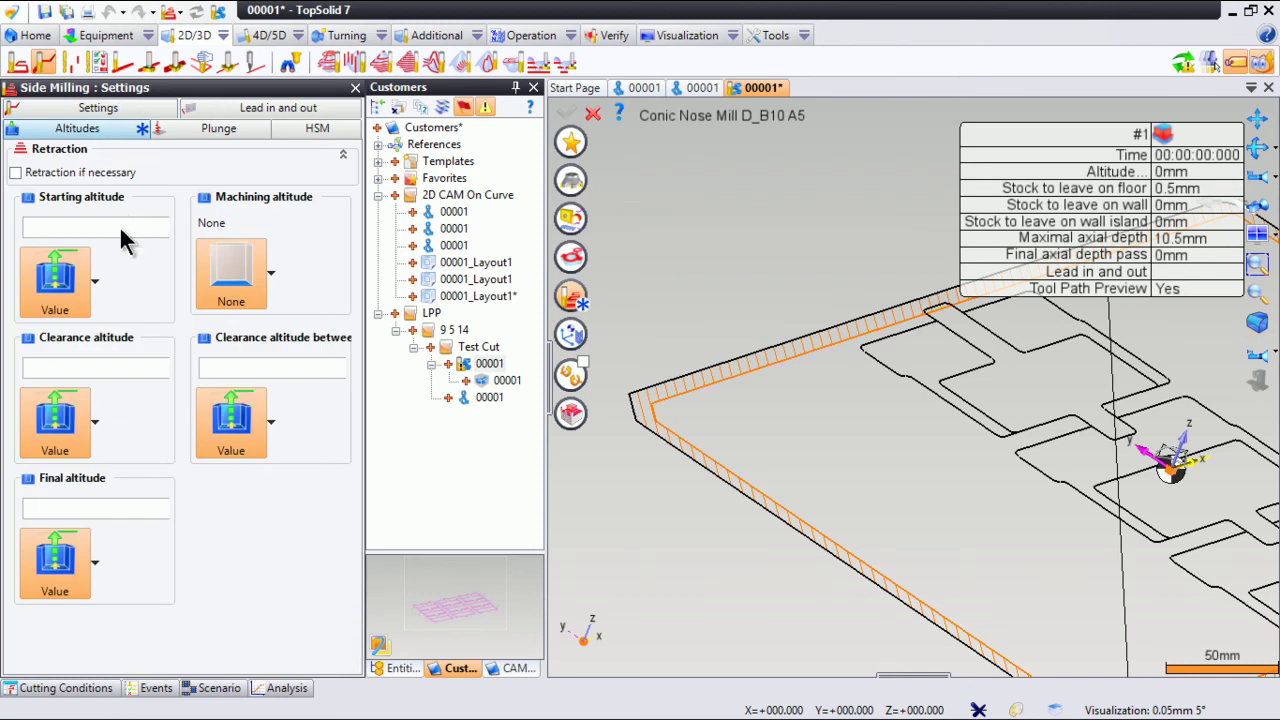
pyautogui.click(121, 228)
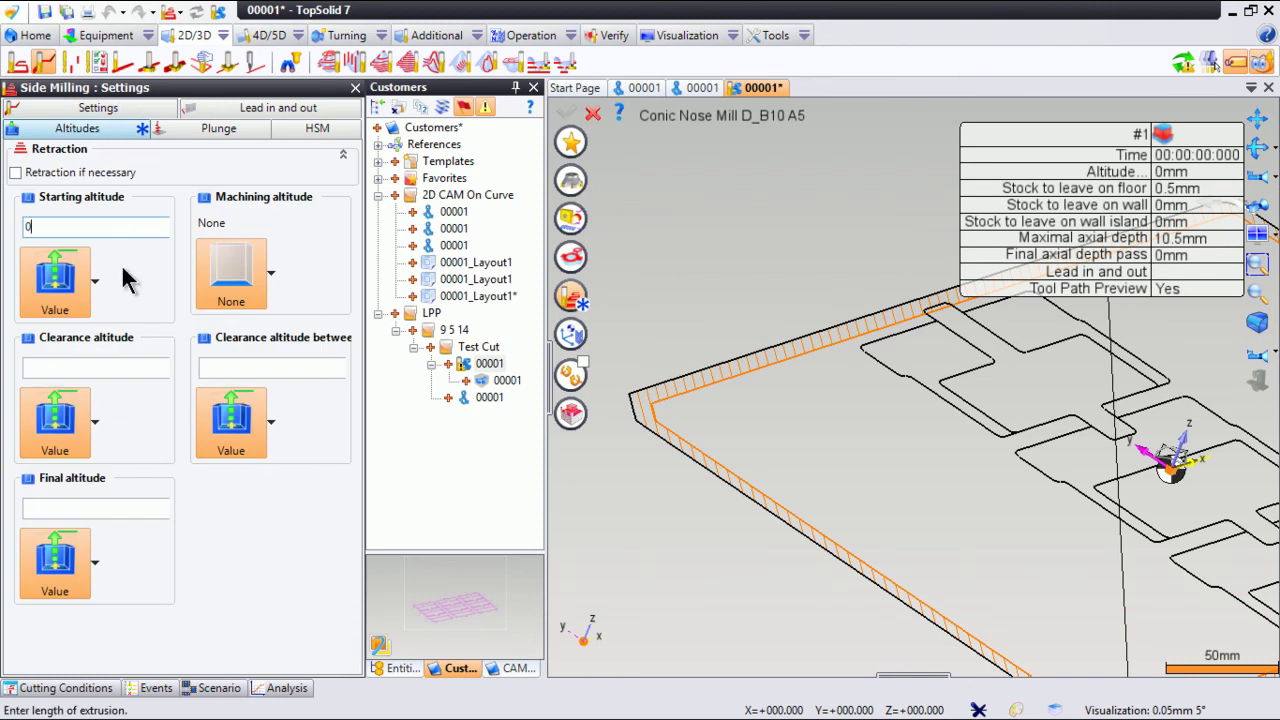
pyautogui.click(126, 368)
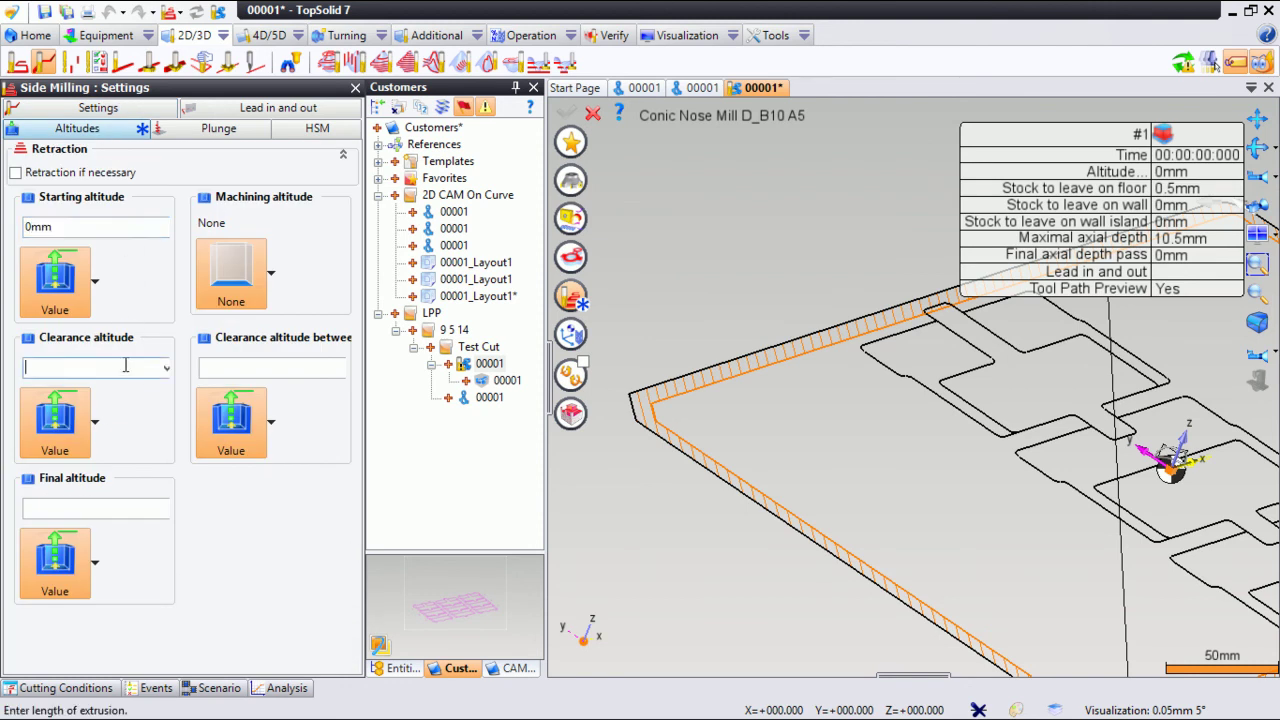
pyautogui.click(233, 371)
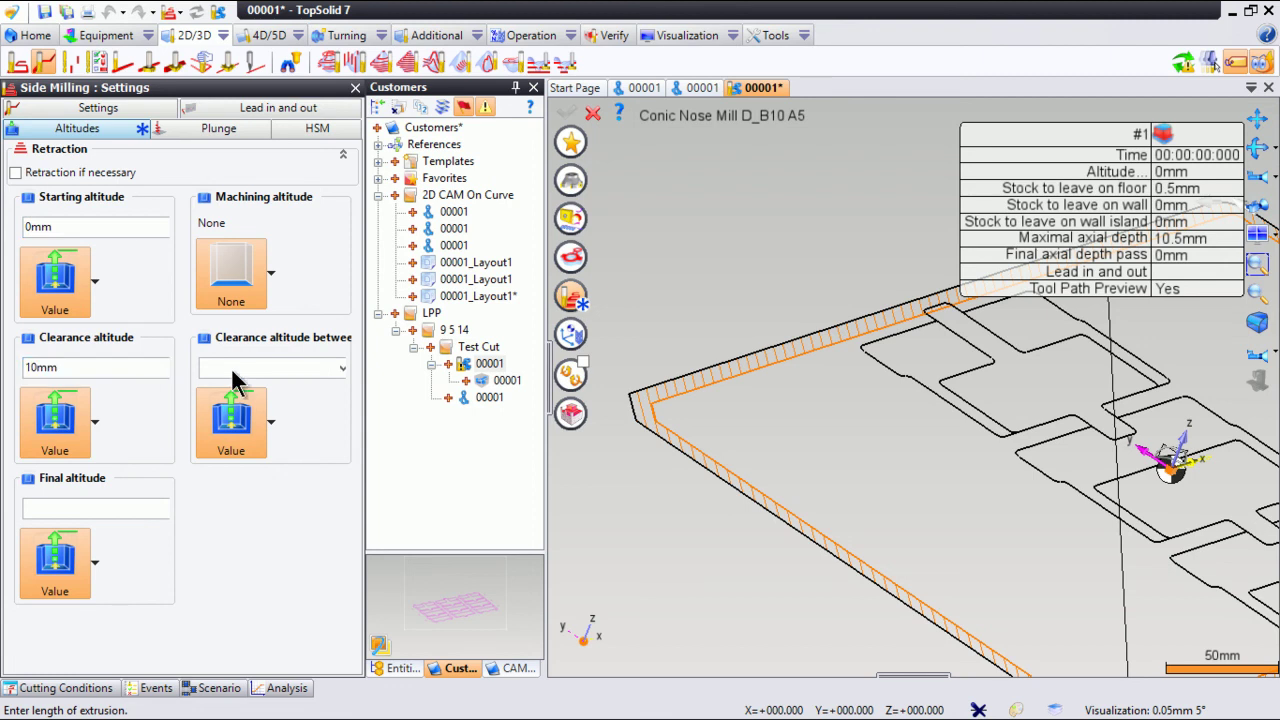
pyautogui.click(122, 508)
pyautogui.write('10')
# - Accept the settings and generate the side milling operation on the tray's outer contour
pyautogui.rightClick(741, 270)
pyautogui.click(775, 278)
pyautogui.rightClick(718, 248)
pyautogui.click(757, 253)
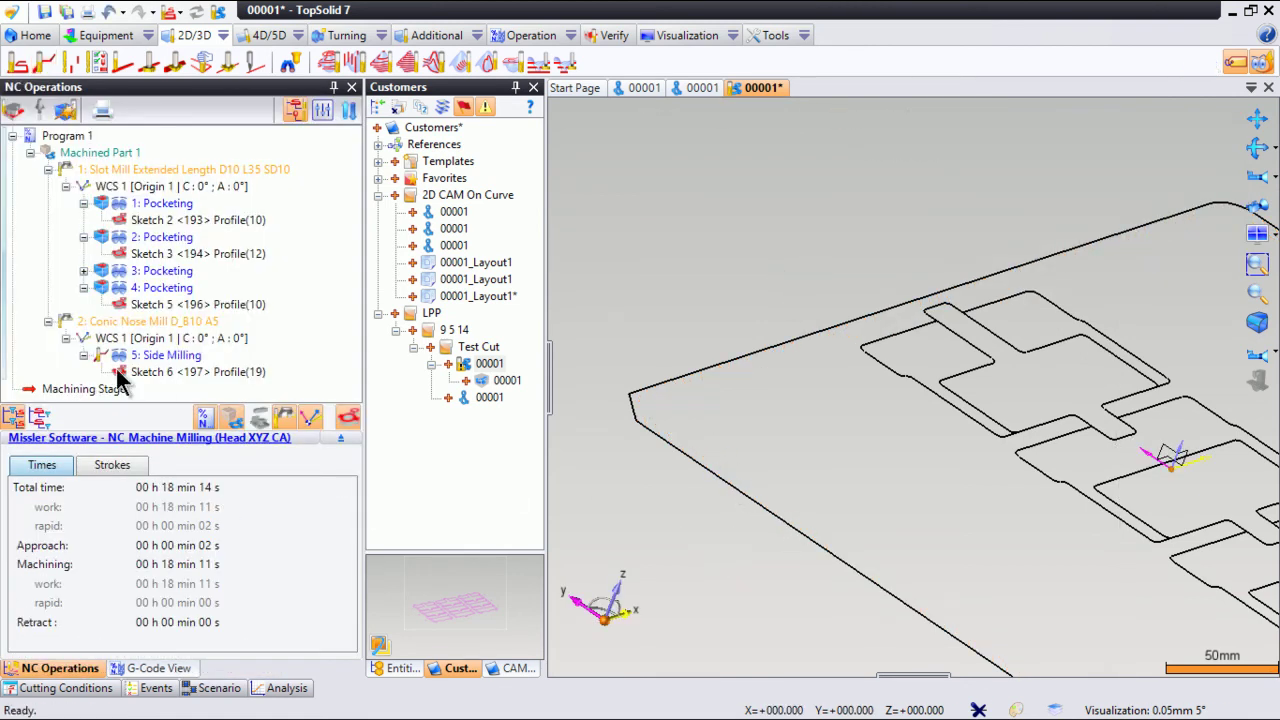
# - Display the side milling toolpath around the tray's outer contour and inspect its tapered depth passes
pyautogui.click(129, 357)
pyautogui.moveTo(663, 367); pyautogui.dragTo(725, 373, button='middle')
pyautogui.moveTo(600, 300); pyautogui.dragTo(808, 418, button='middle')
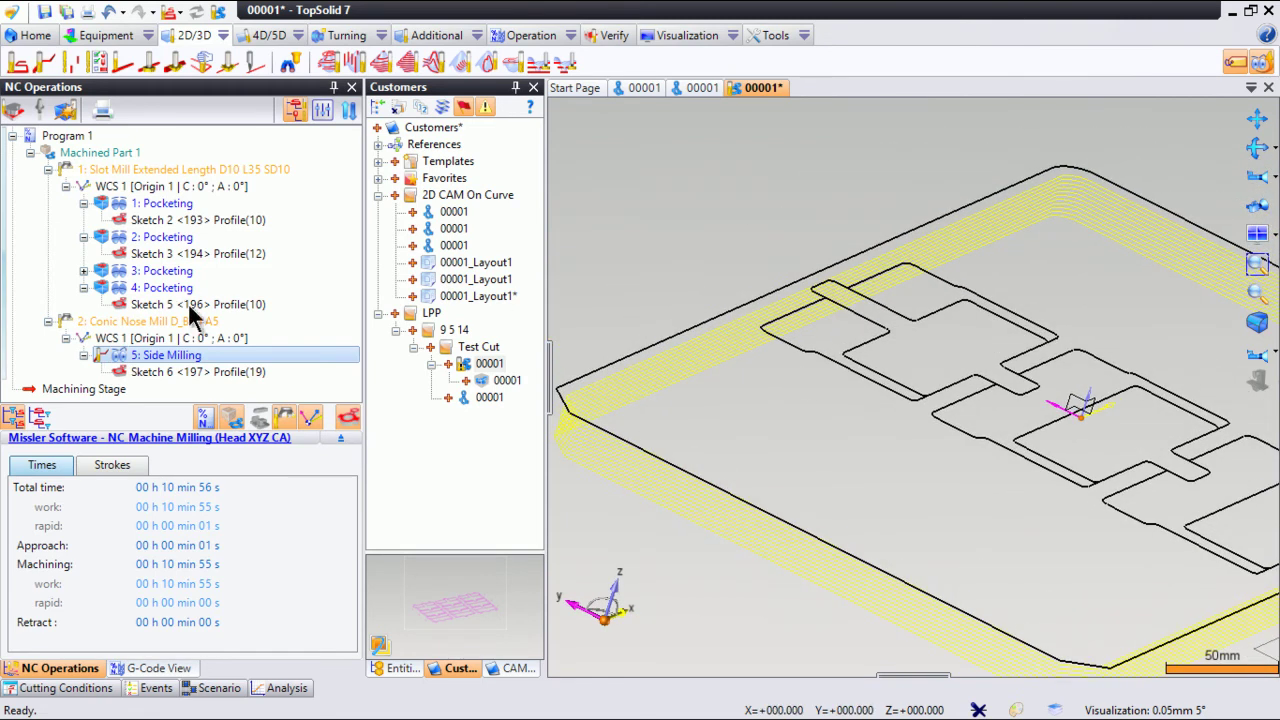
# - Start a 2D Side Milling operation with the Conic Nose Mill on the joined outline surrounding the three inner pockets
pyautogui.moveTo(815, 370); pyautogui.dragTo(795, 435, button='middle')
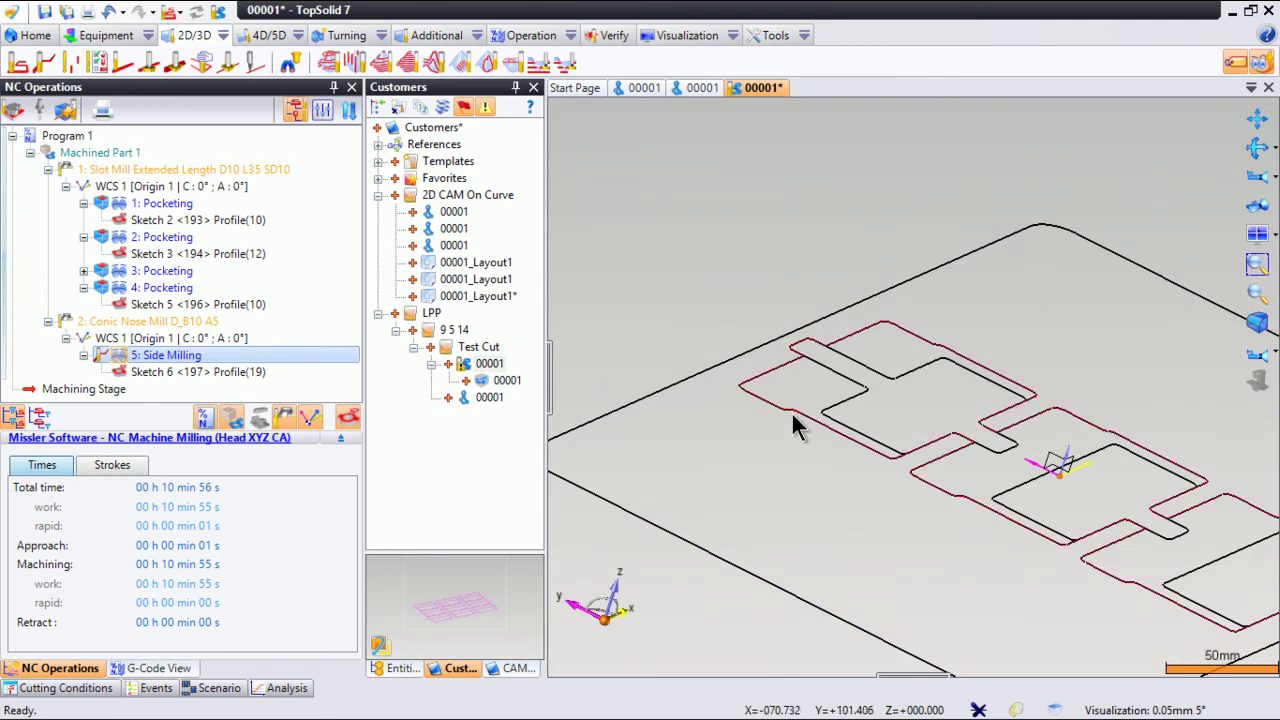
pyautogui.scroll(3, 768, 410)
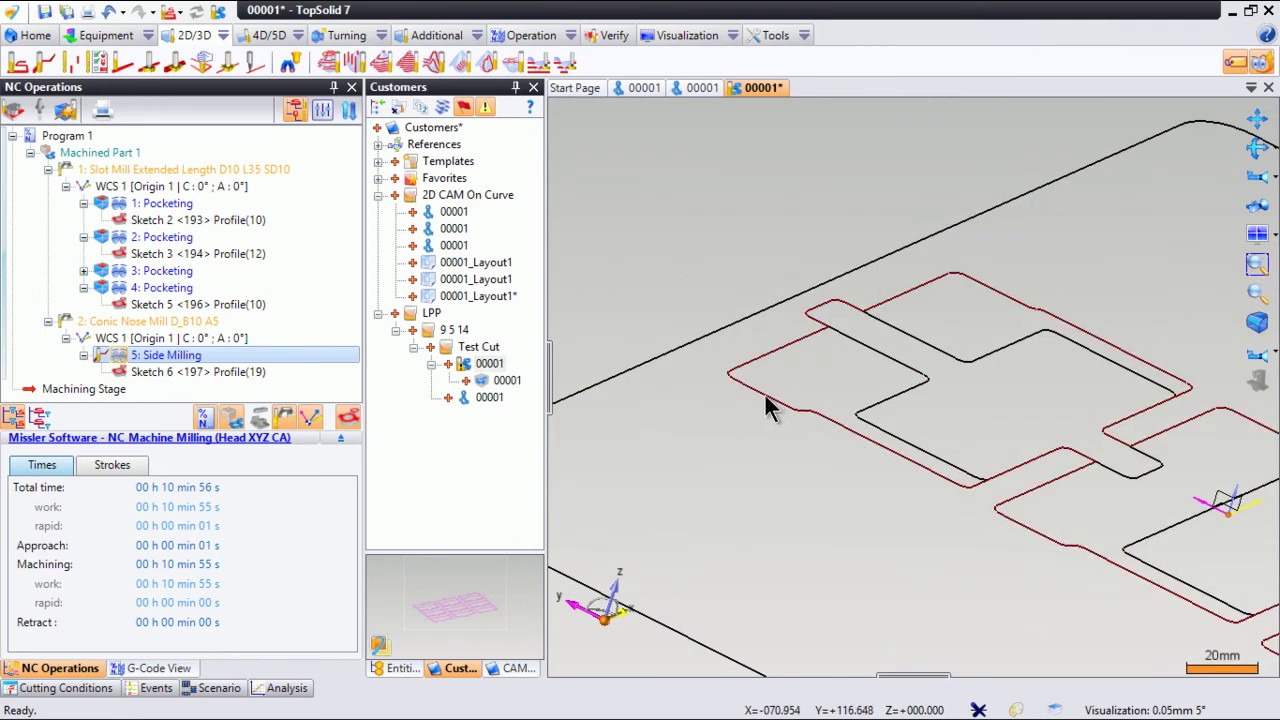
pyautogui.rightClick(766, 406)
pyautogui.click(822, 177)
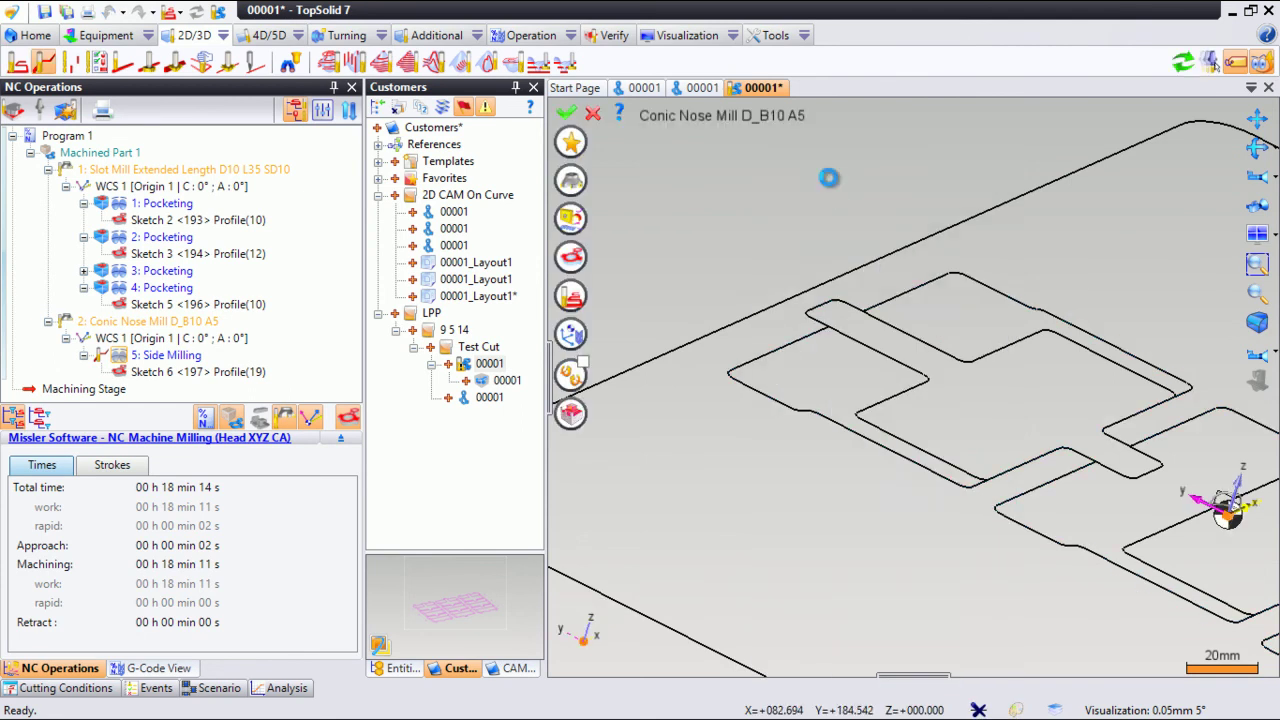
pyautogui.scroll(-4, 810, 430)
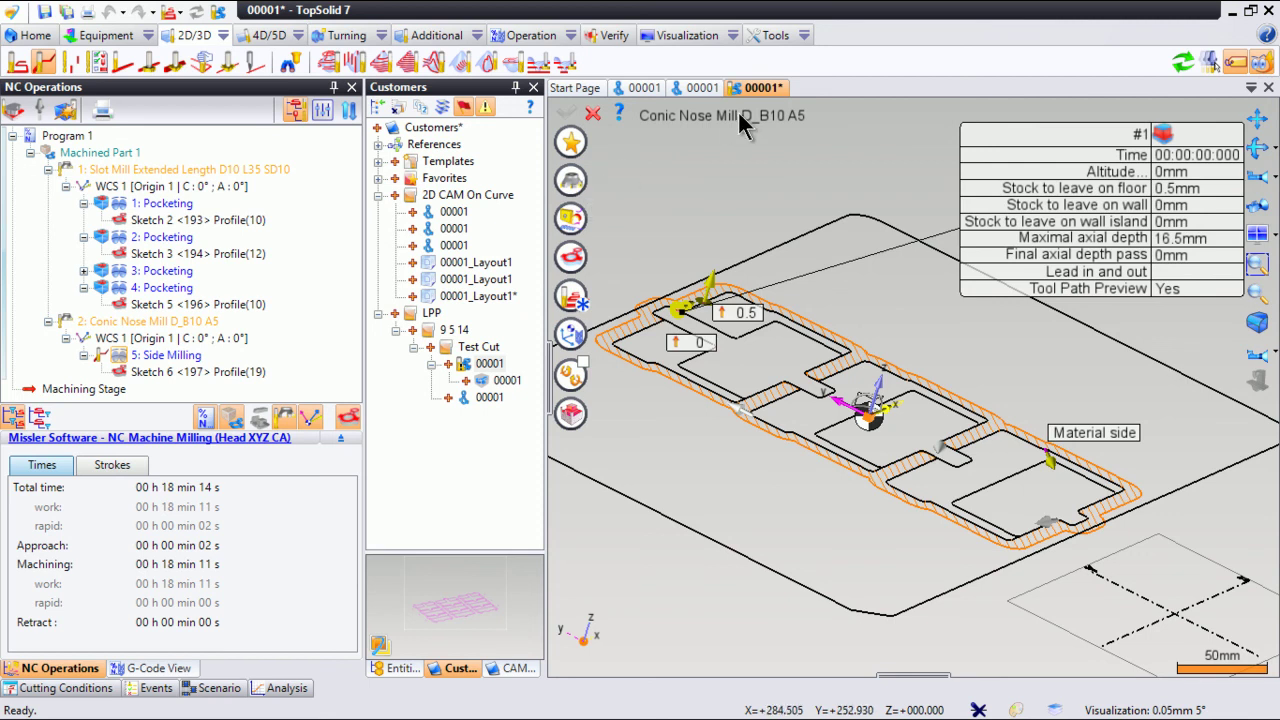
# - Set the pocket-outline side milling's stock to leave on floor to -5 mm and its maximal axial depth to 1 mm
pyautogui.click(580, 302)
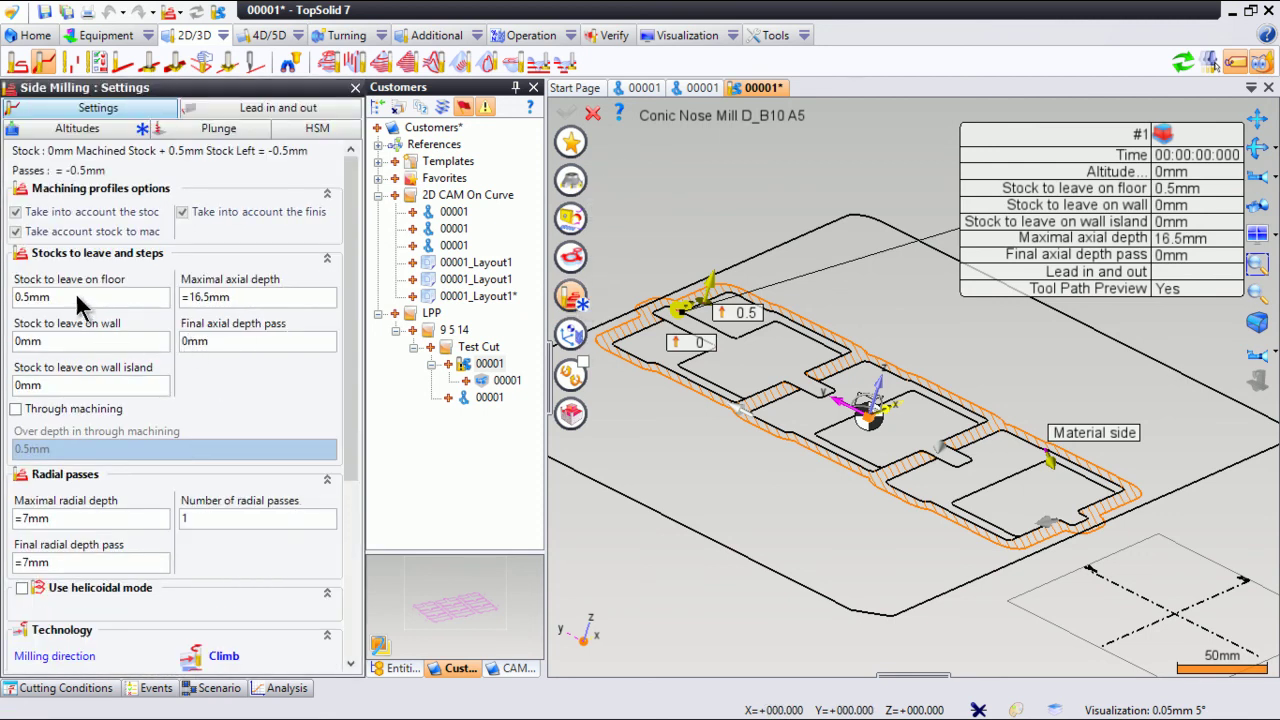
pyautogui.click(89, 298)
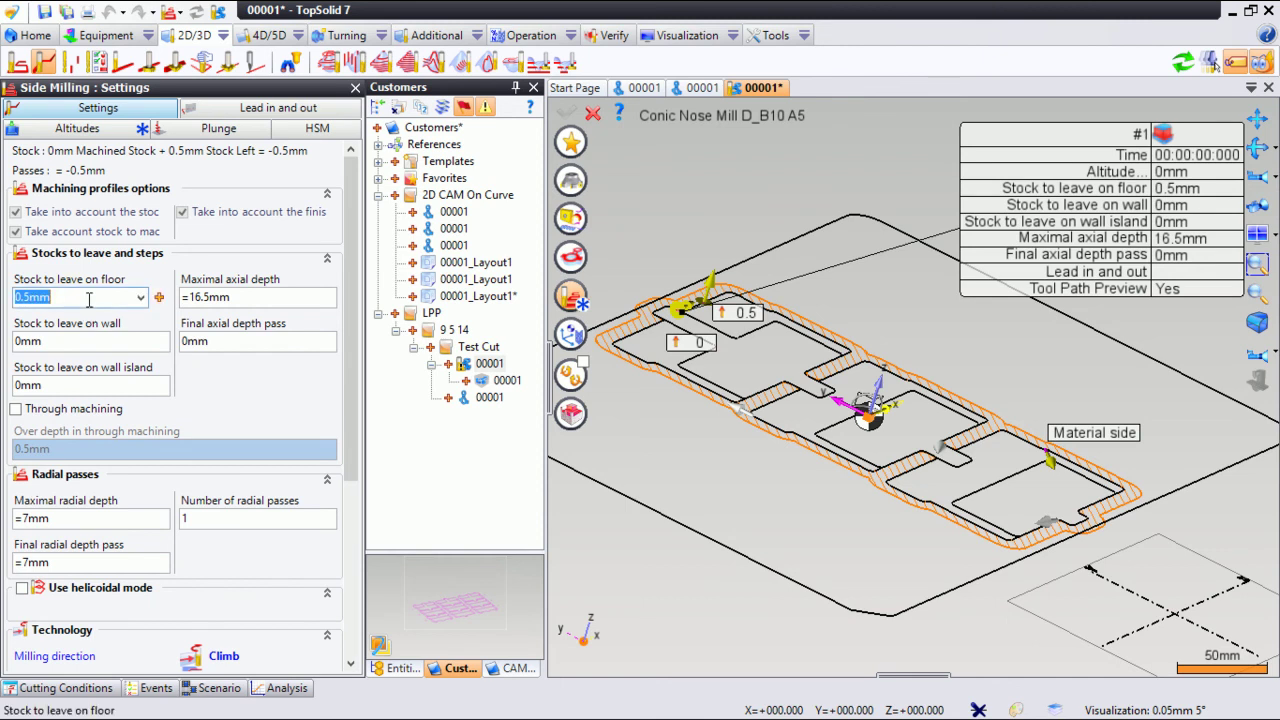
pyautogui.write('-')
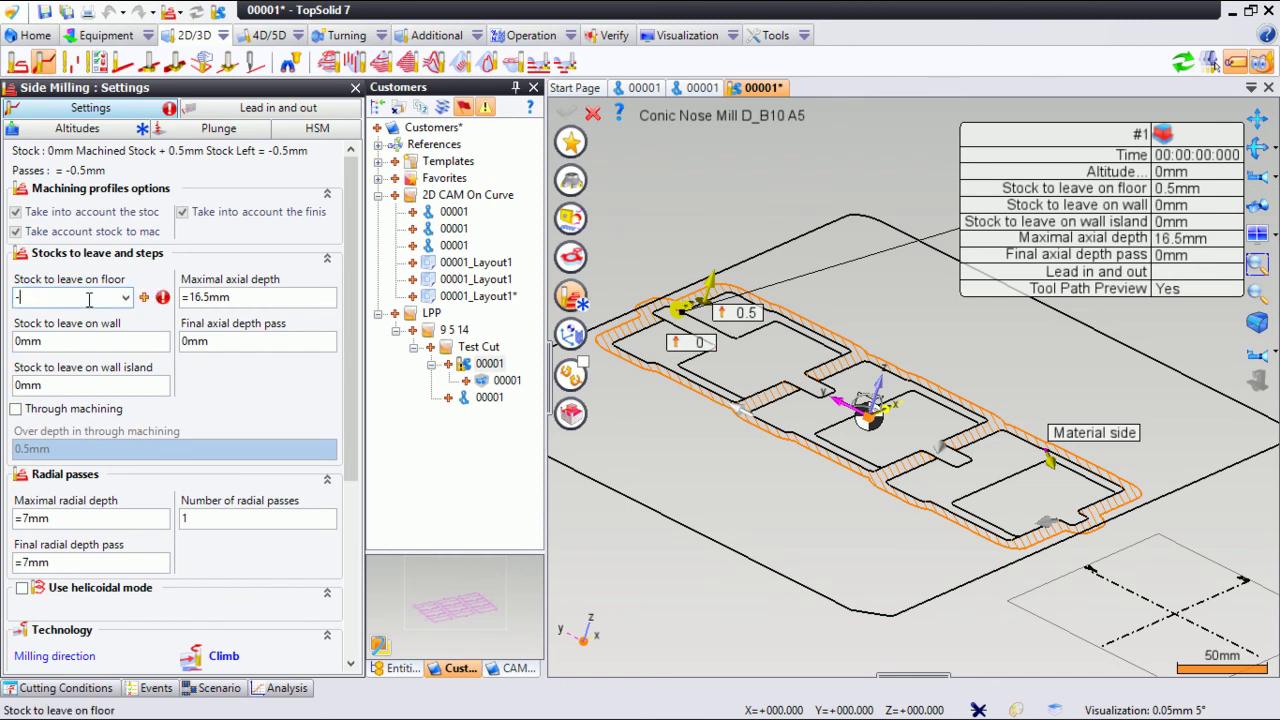
pyautogui.write('5')
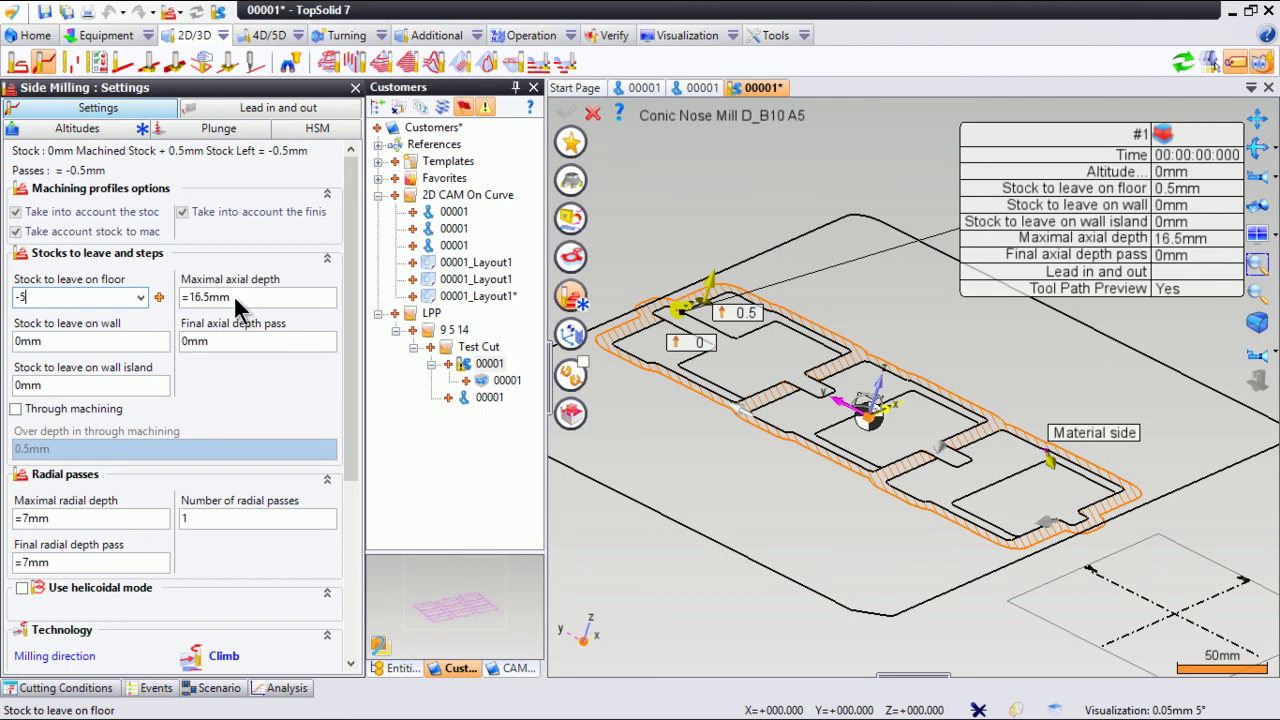
pyautogui.click(236, 298)
pyautogui.write('2')
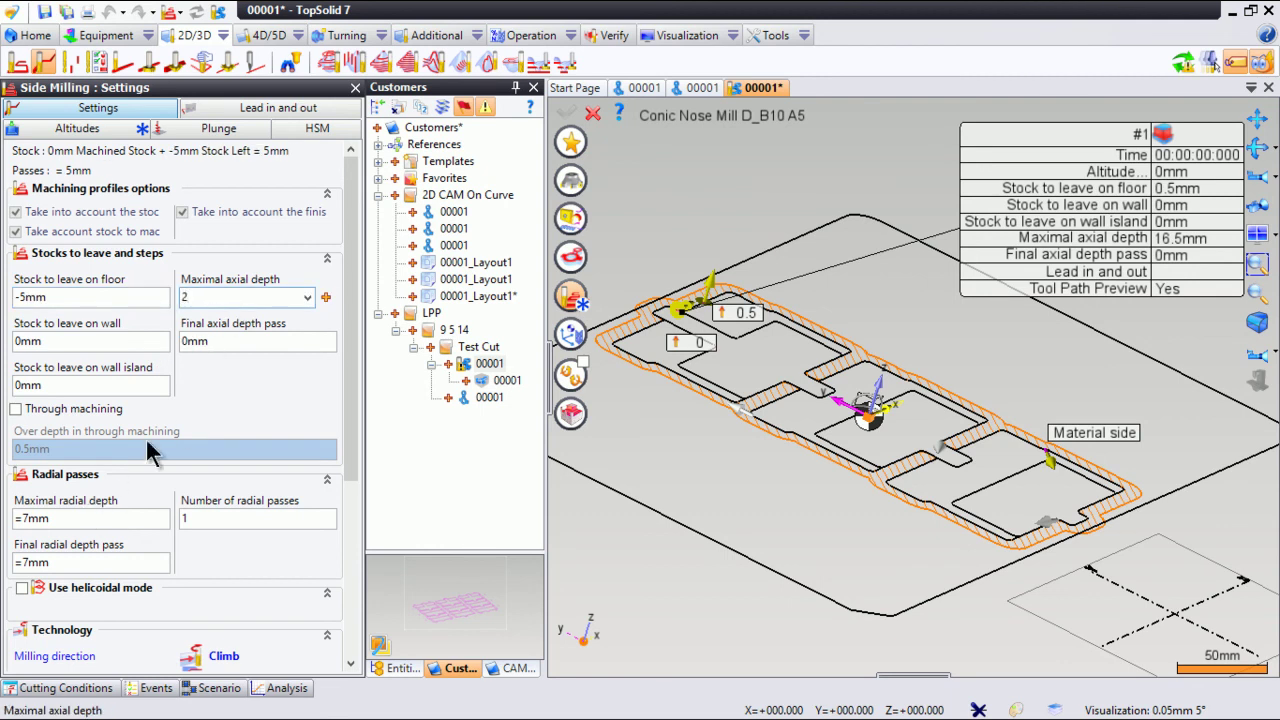
pyautogui.press('BackSpace')
pyautogui.write('1')
pyautogui.click(107, 518)
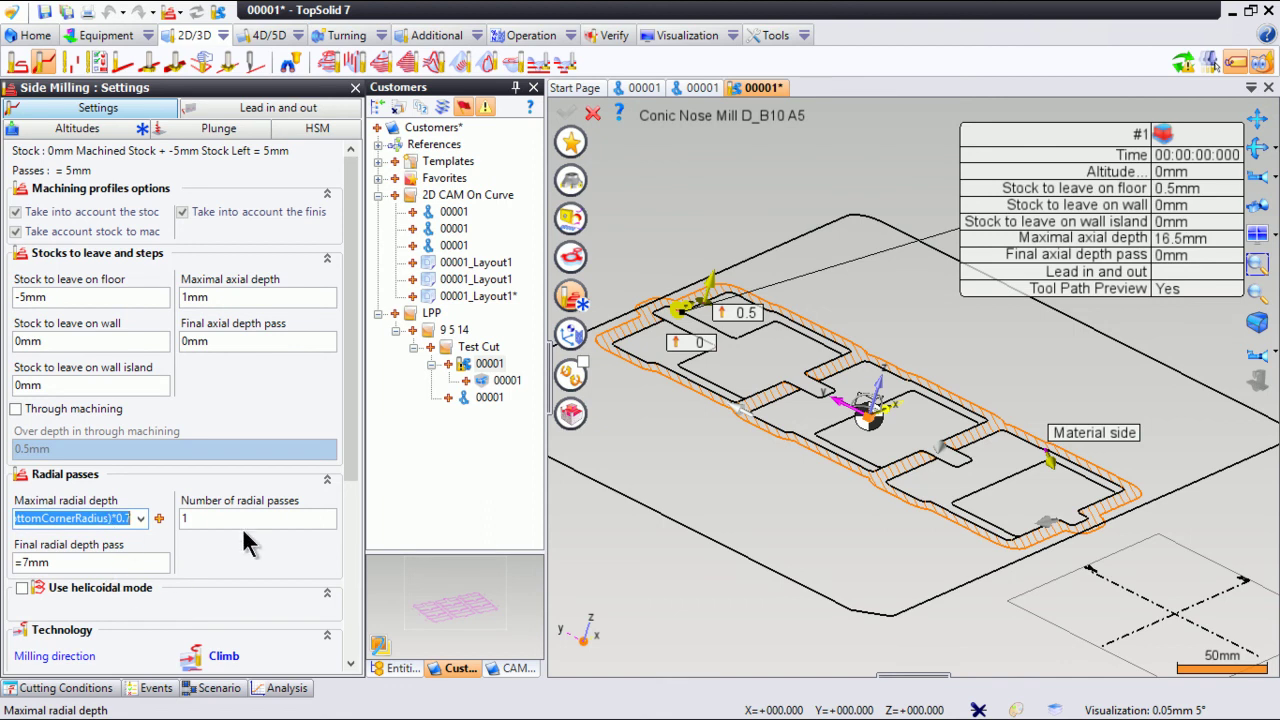
pyautogui.rightClick(746, 258)
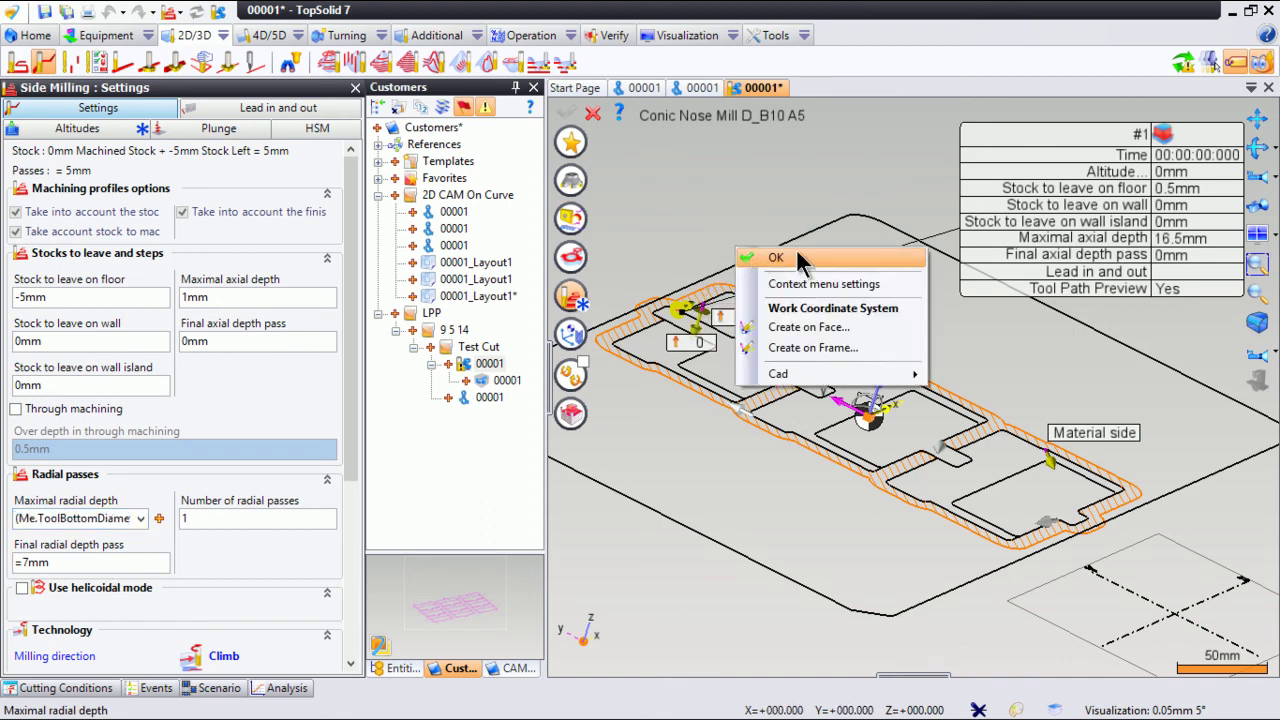
pyautogui.click(800, 262)
# - Set this side milling's starting altitude to 0 mm, and both clearance altitudes and the final altitude to 10 mm
pyautogui.rightClick(760, 242)
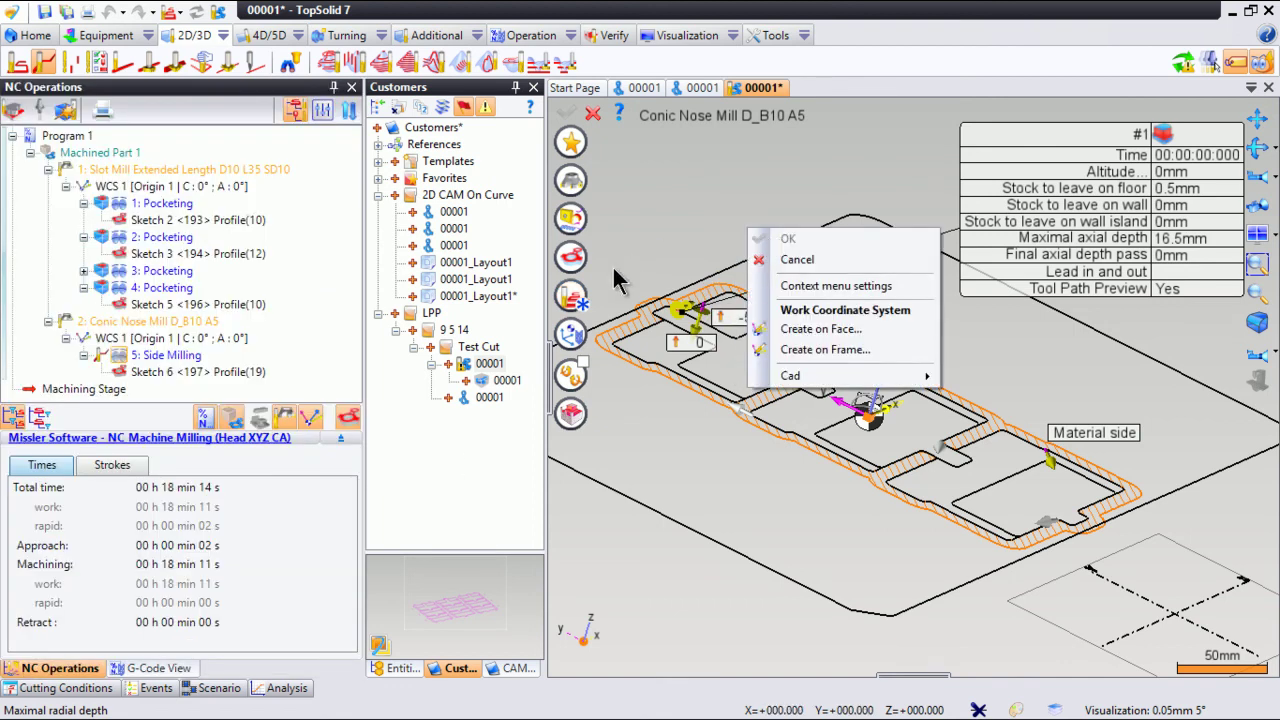
pyautogui.click(567, 313)
pyautogui.click(110, 138)
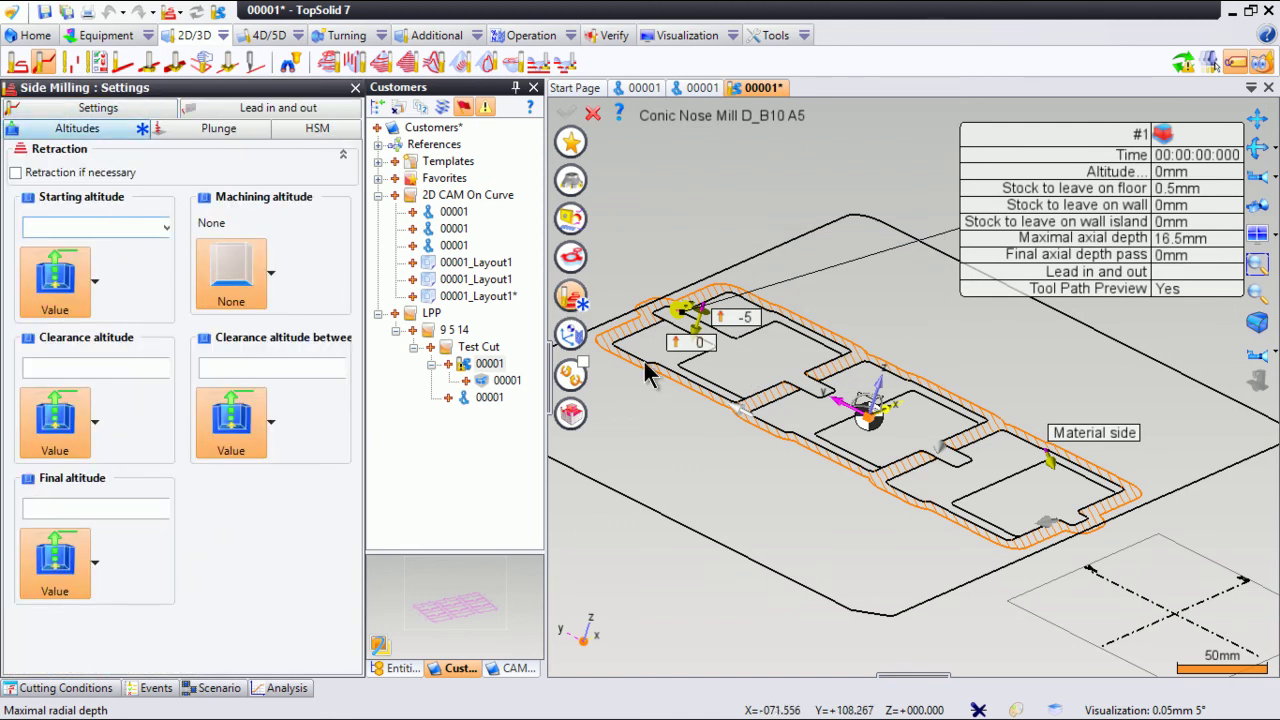
pyautogui.write('0')
pyautogui.click(100, 370)
pyautogui.write('10')
pyautogui.click(102, 510)
pyautogui.write('10')
pyautogui.click(245, 367)
pyautogui.write('10')
# - Accept the settings, generate the side milling on the outline around the pockets, and close its simulation
pyautogui.rightClick(772, 216)
pyautogui.click(798, 217)
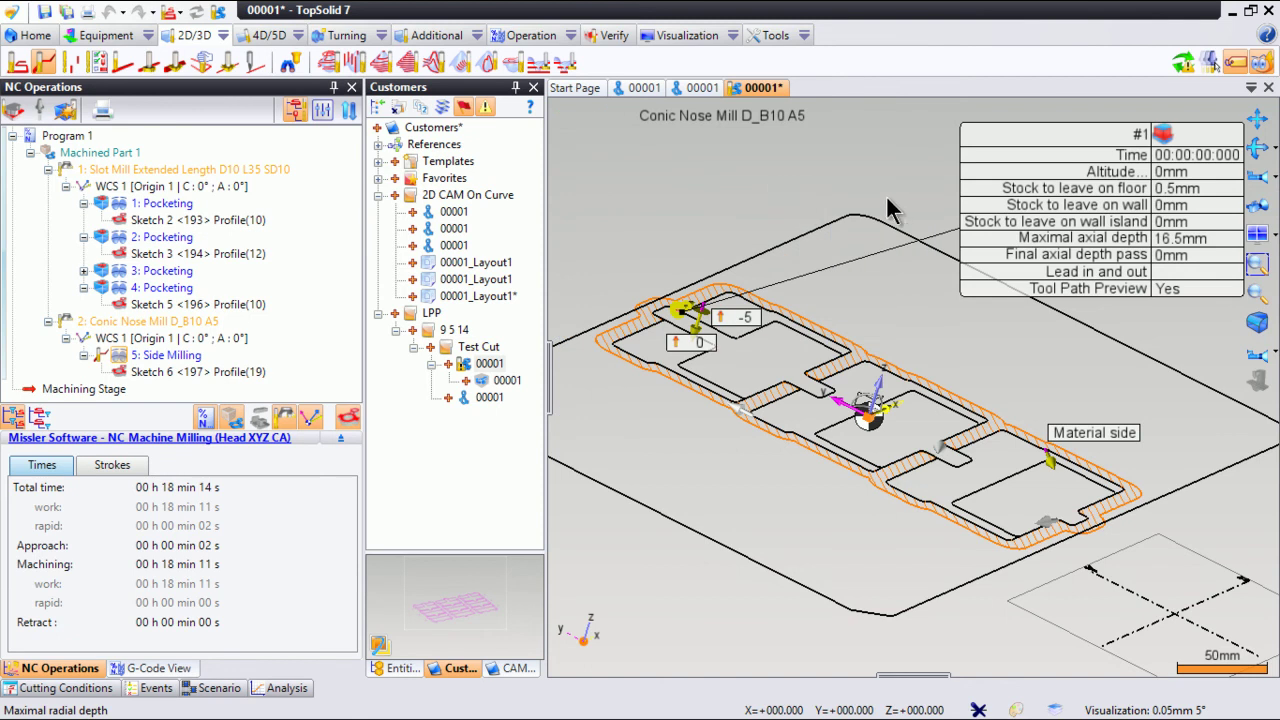
pyautogui.doubleClick(684, 263)
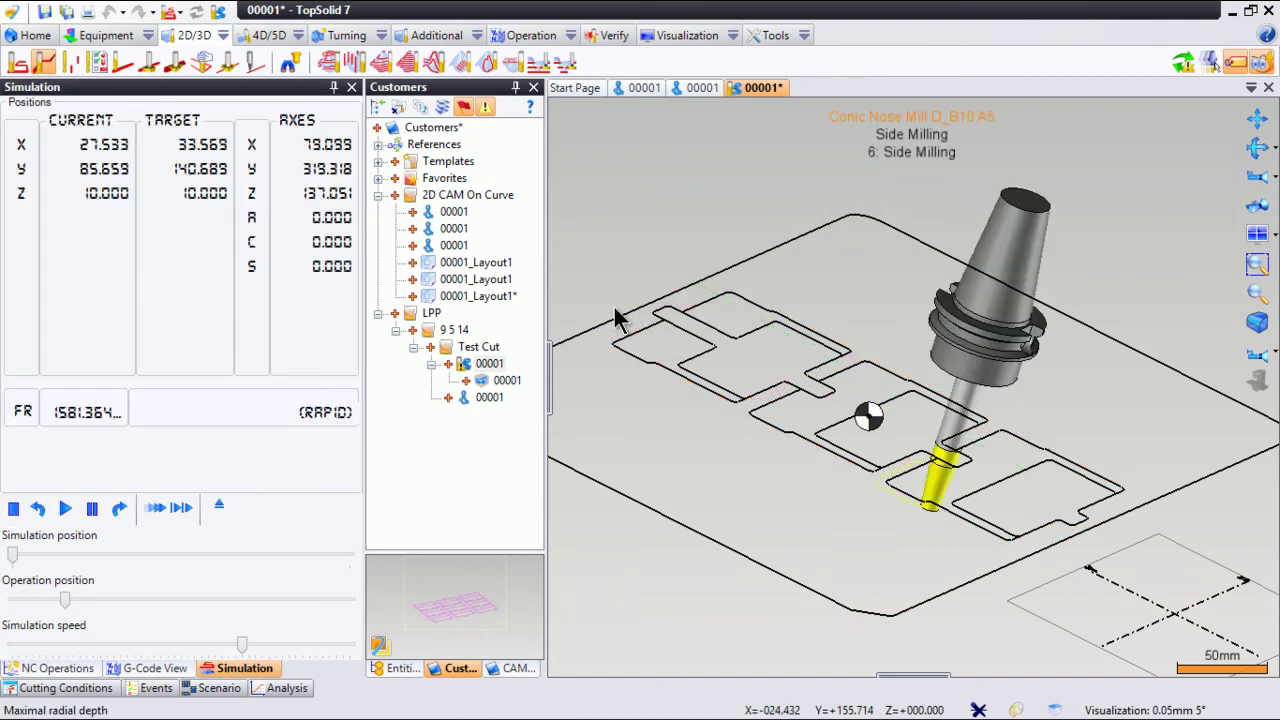
pyautogui.click(219, 507)
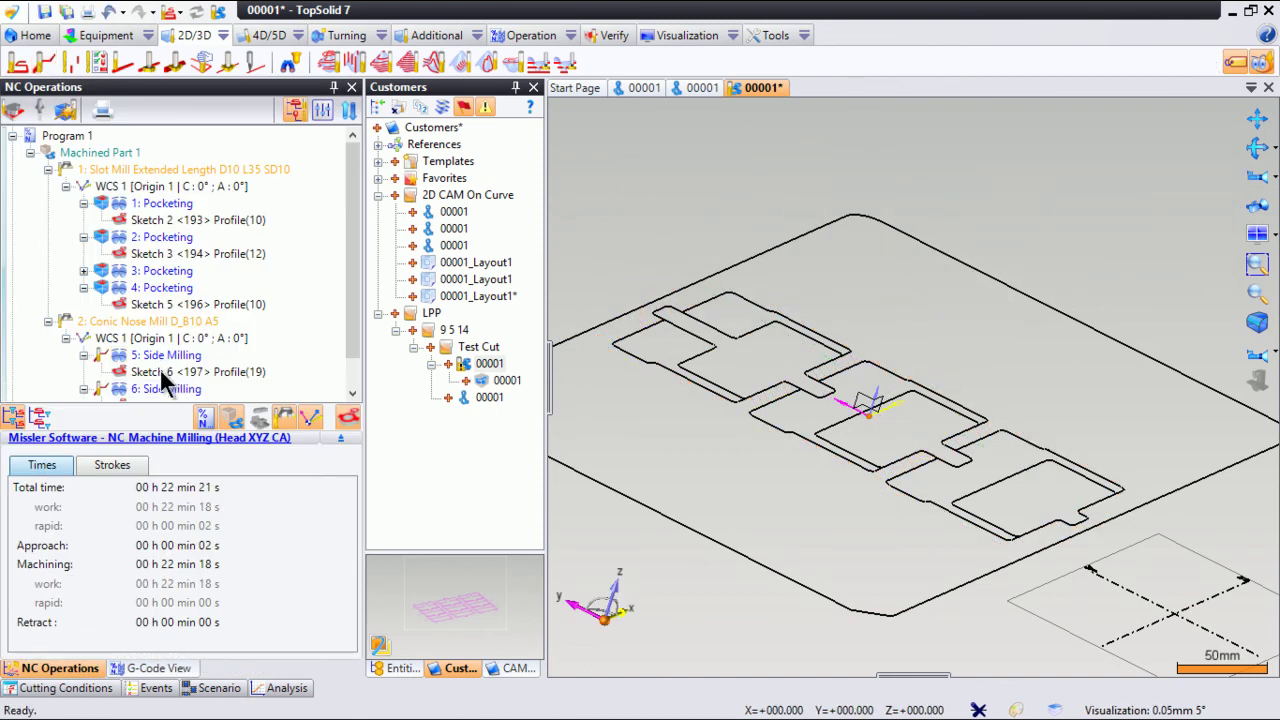
# - Display the second side milling's toolpath around the three pockets and examine its depth passes up close
pyautogui.click(118, 394)
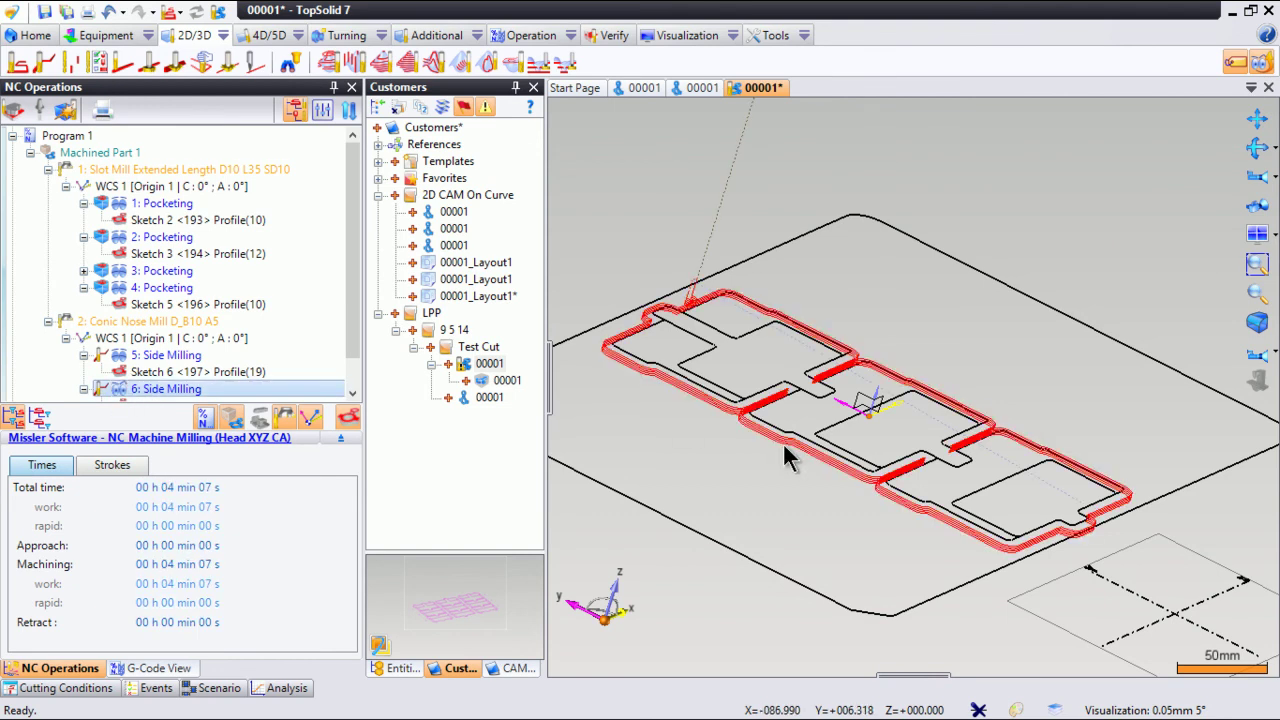
pyautogui.scroll(5, 751, 420)
pyautogui.scroll(3, 724, 428)
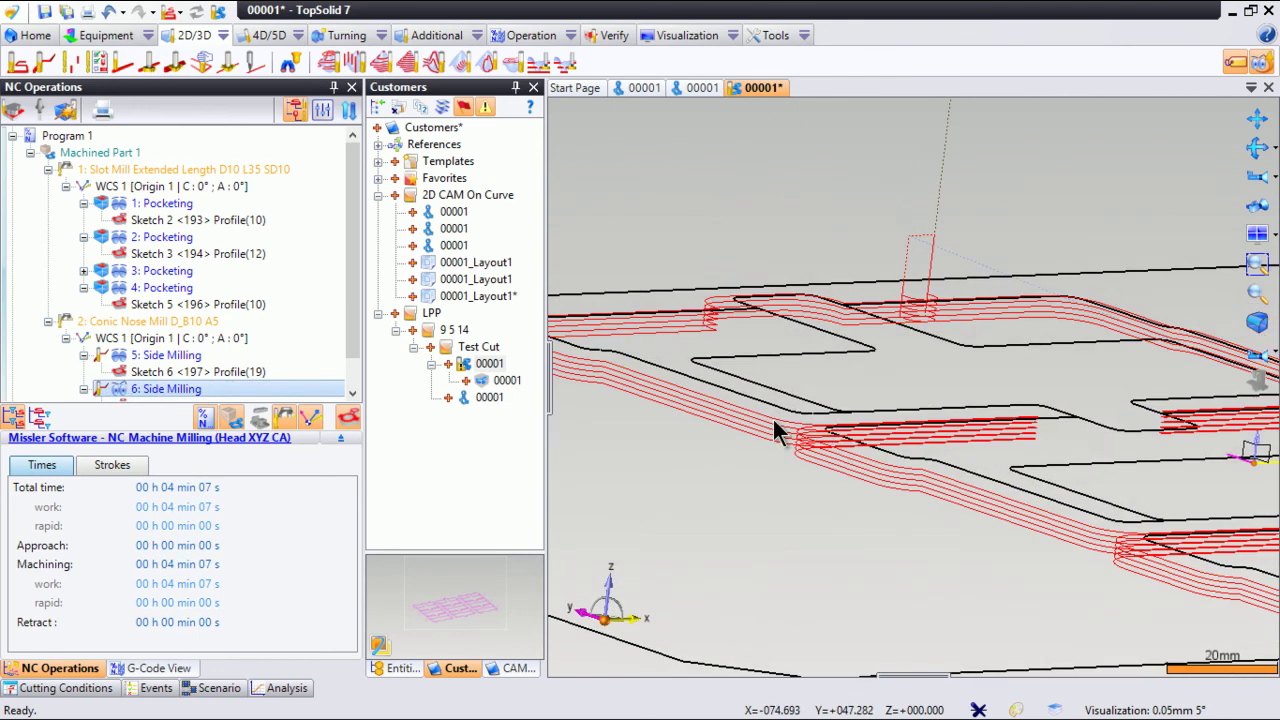
pyautogui.scroll(-5, 775, 500)
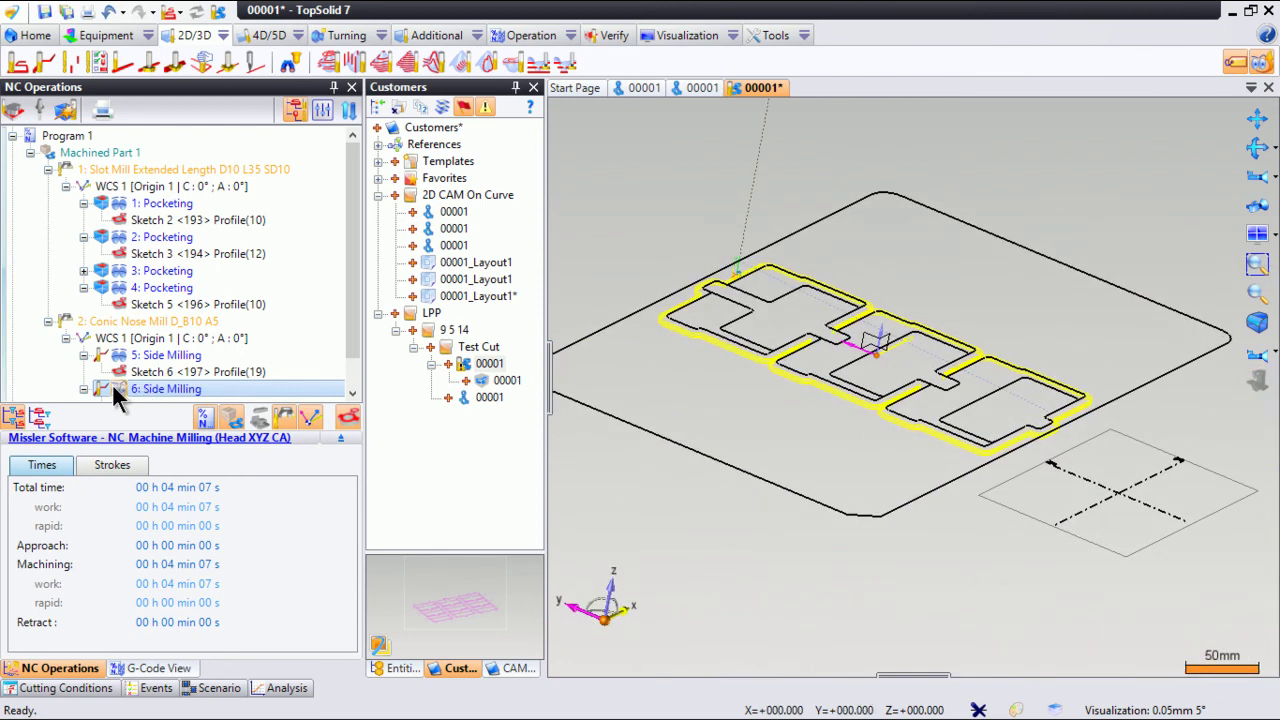
pyautogui.moveTo(812, 450); pyautogui.dragTo(780, 448, button='middle')
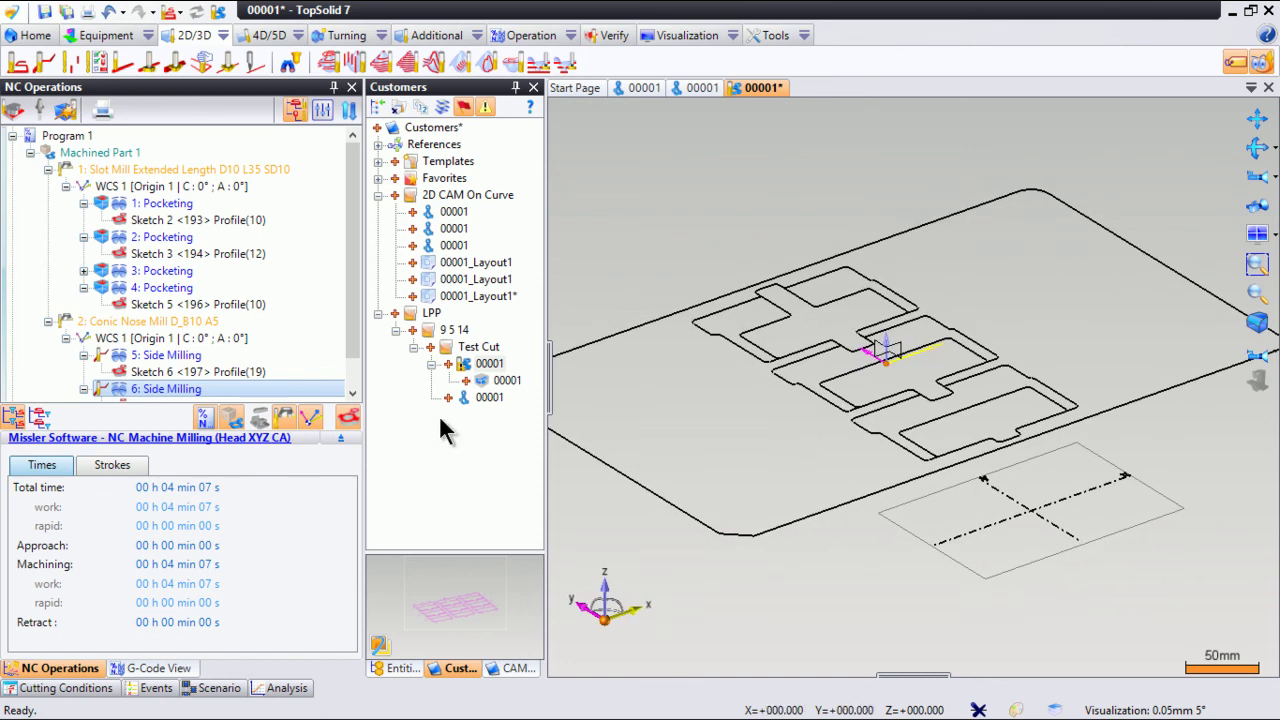
# - Display the toolpaths of the outer side milling and all four pocketing operations and examine them together on the whole tray
pyautogui.click(135, 356)
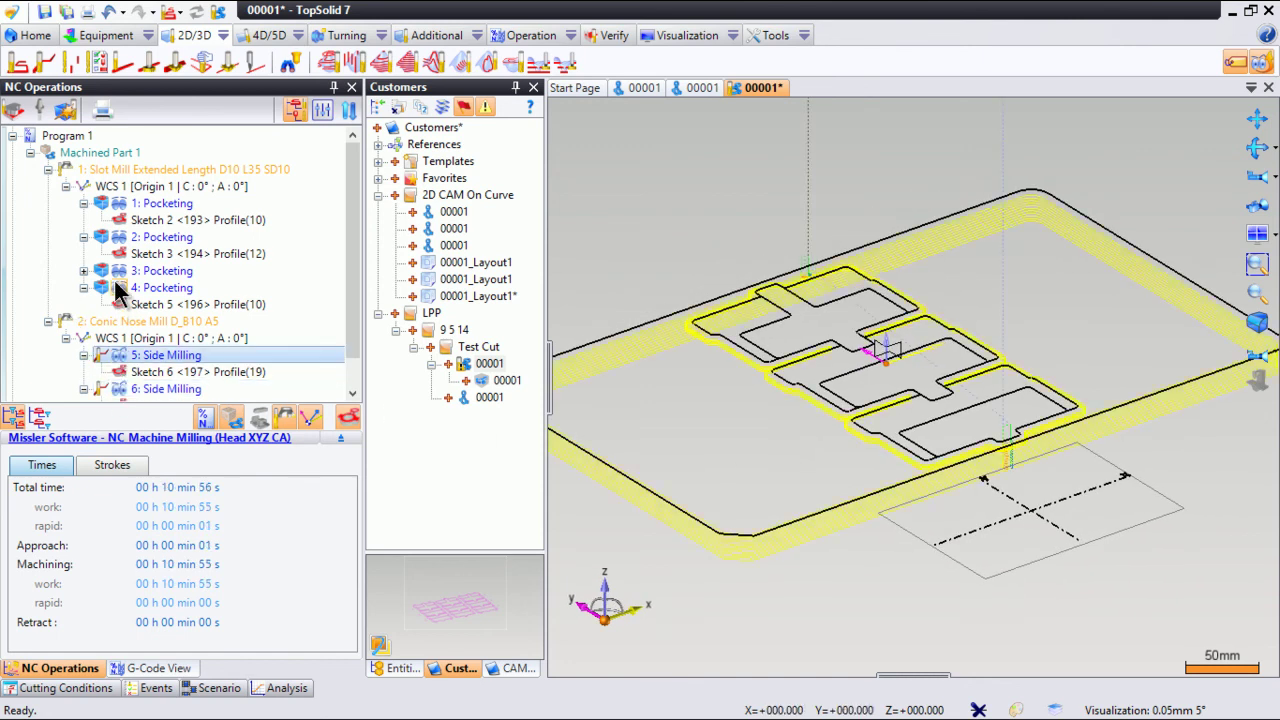
pyautogui.click(124, 288)
pyautogui.click(120, 271)
pyautogui.click(118, 237)
pyautogui.click(118, 205)
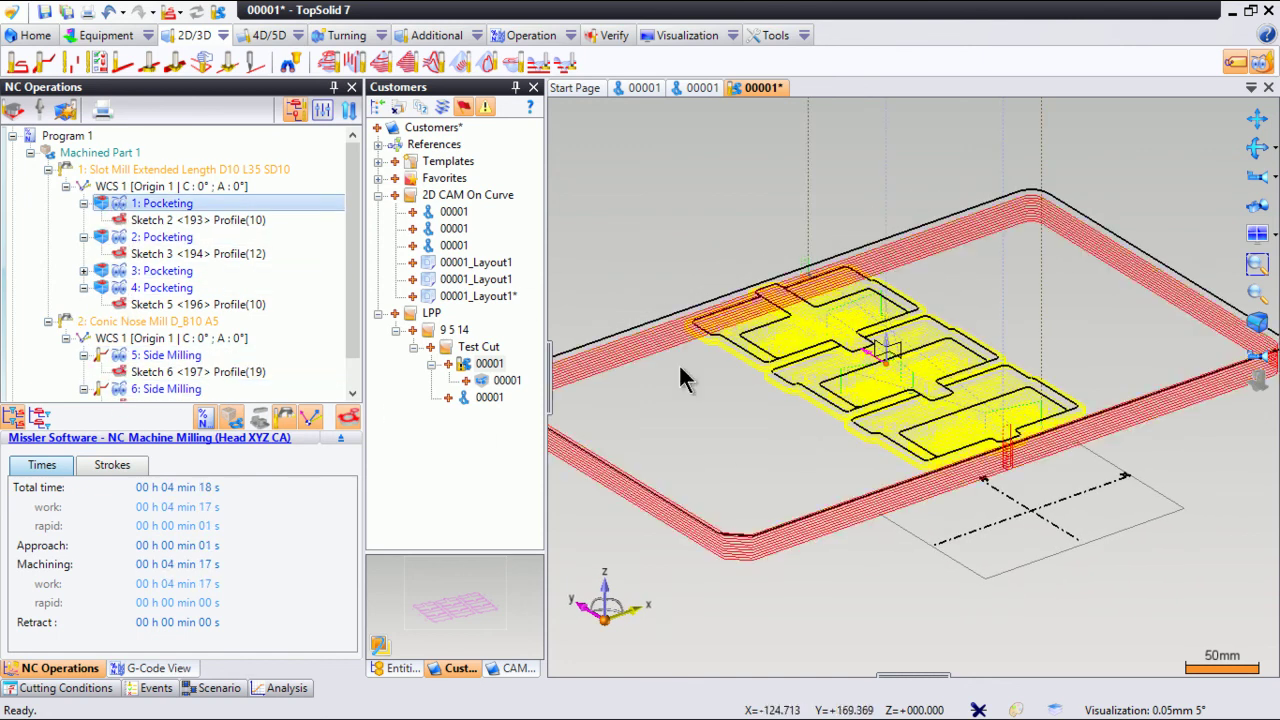
pyautogui.moveTo(766, 443); pyautogui.dragTo(871, 494, button='middle')
pyautogui.scroll(-2, 869, 511)
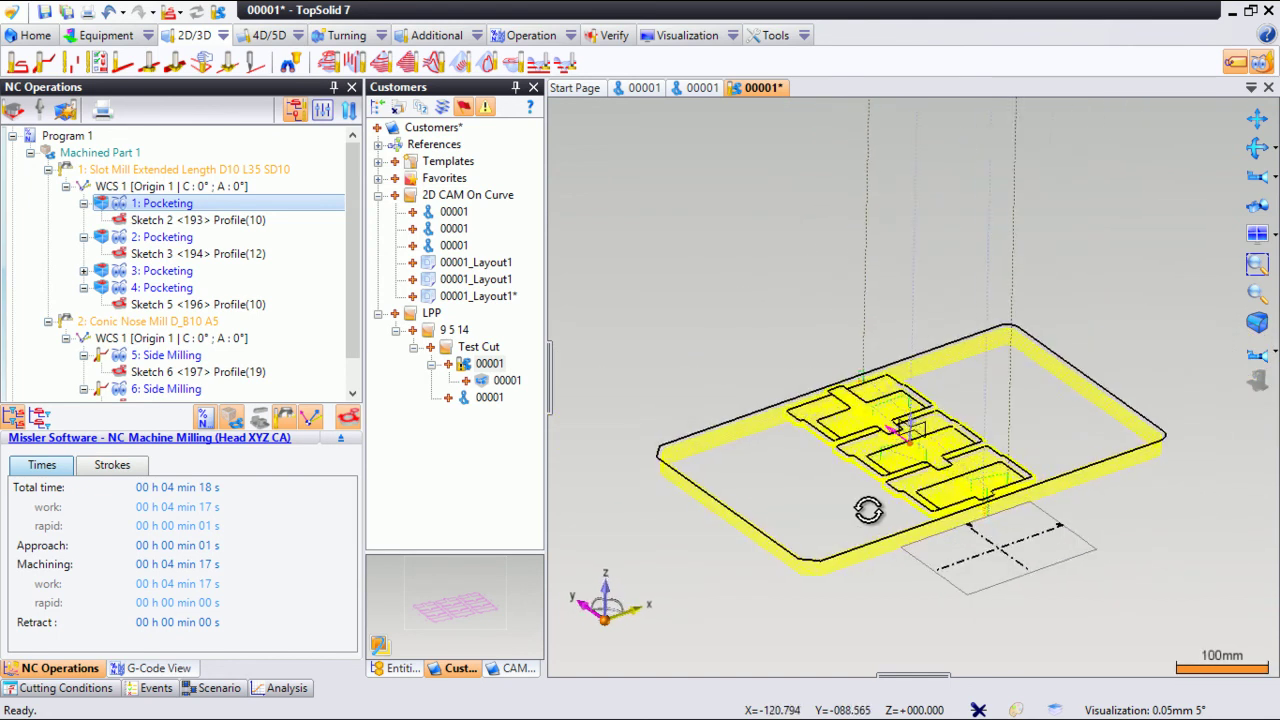
pyautogui.click(815, 400)
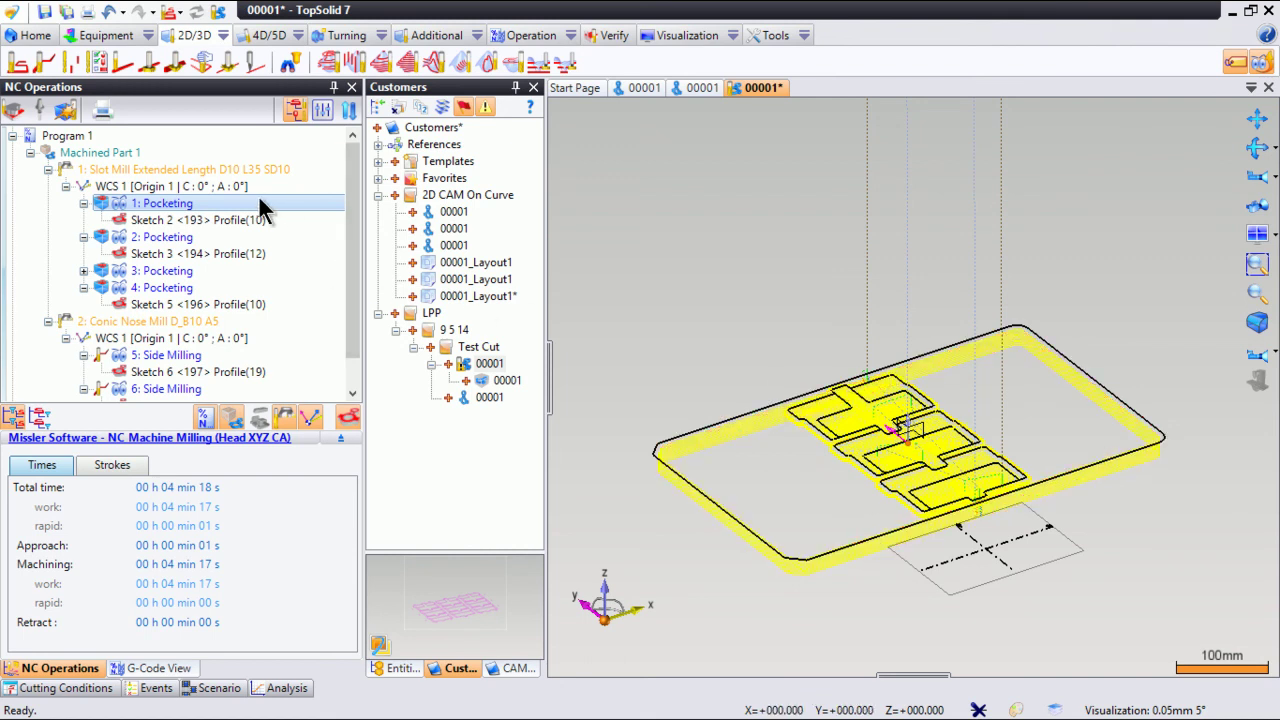
# - Open the verification for the whole program and run the material-removal simulation on the stock block
pyautogui.rightClick(92, 142)
pyautogui.click(137, 187)
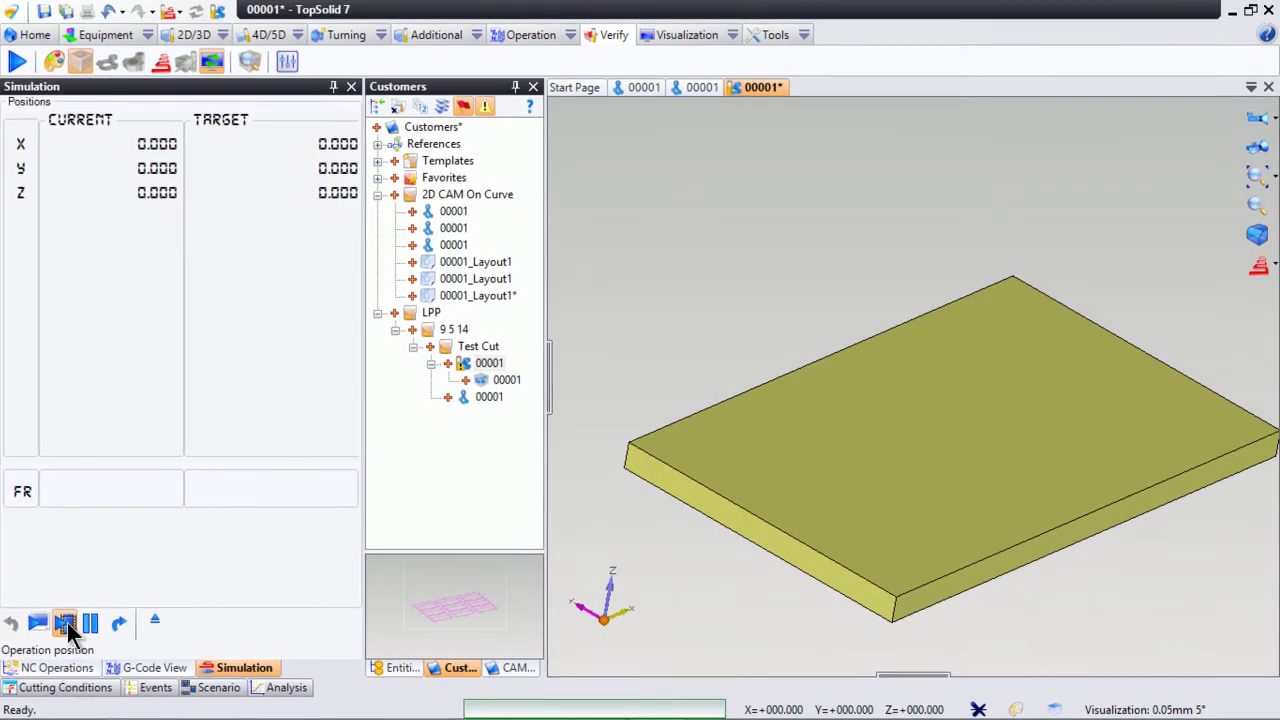
pyautogui.click(64, 623)
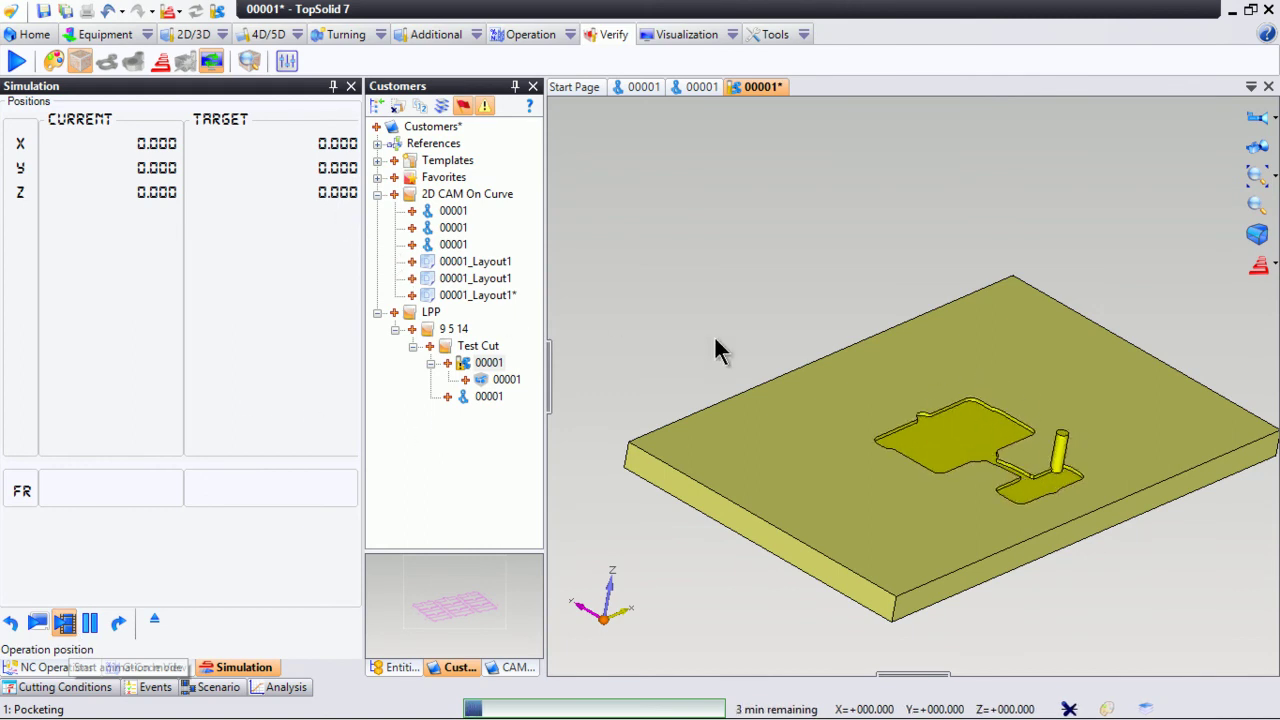
pyautogui.moveTo(1205, 497); pyautogui.dragTo(1147, 481, button='middle')
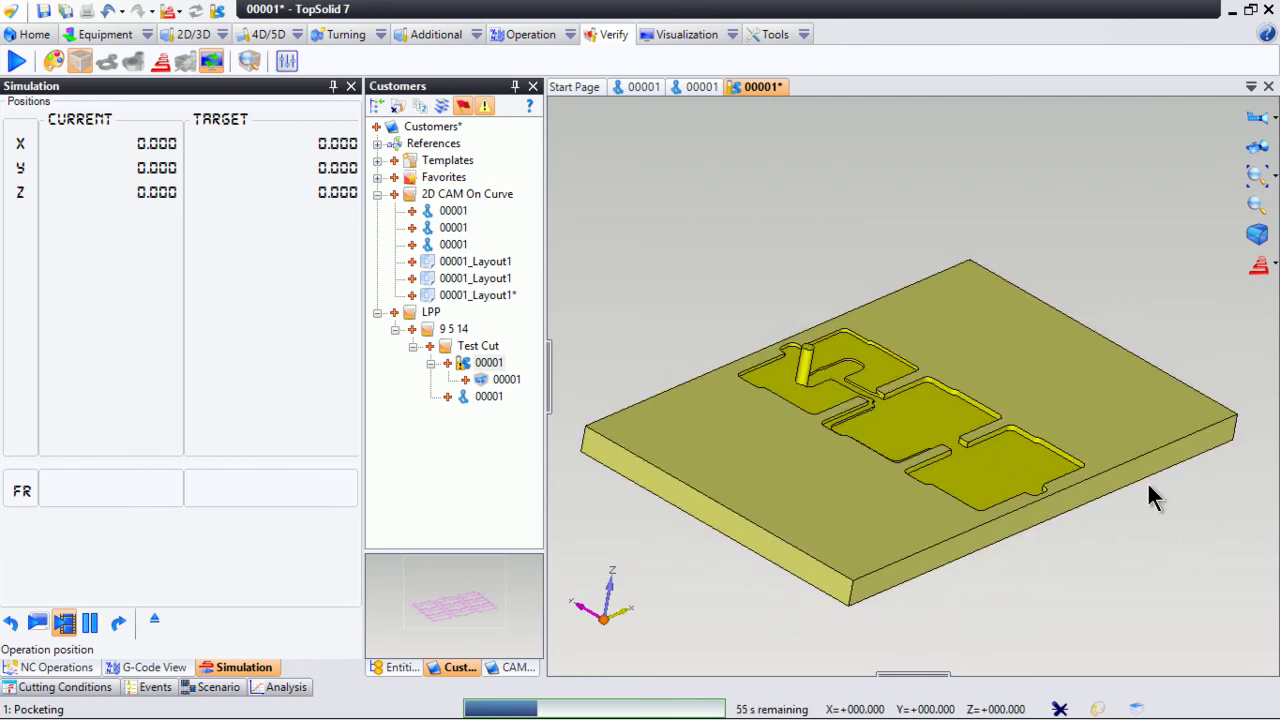